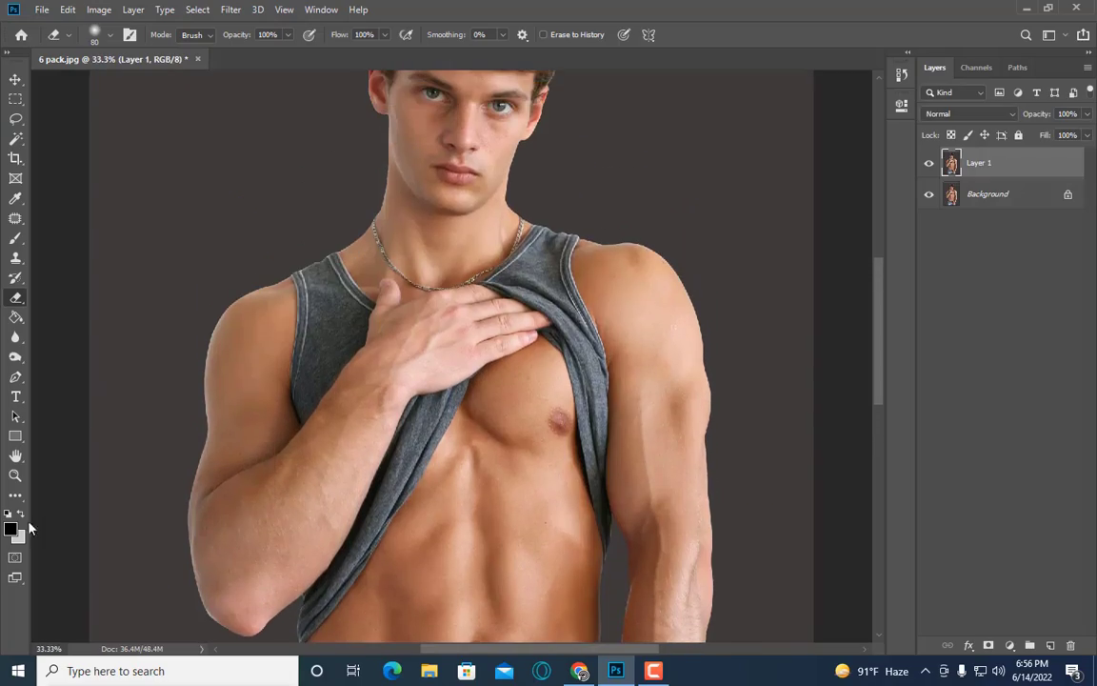
Step: Zoom to the neck and shoulder and clone neck skin over the strap's top edge
key("z")
left_click(429, 295)
left_click(412, 124)
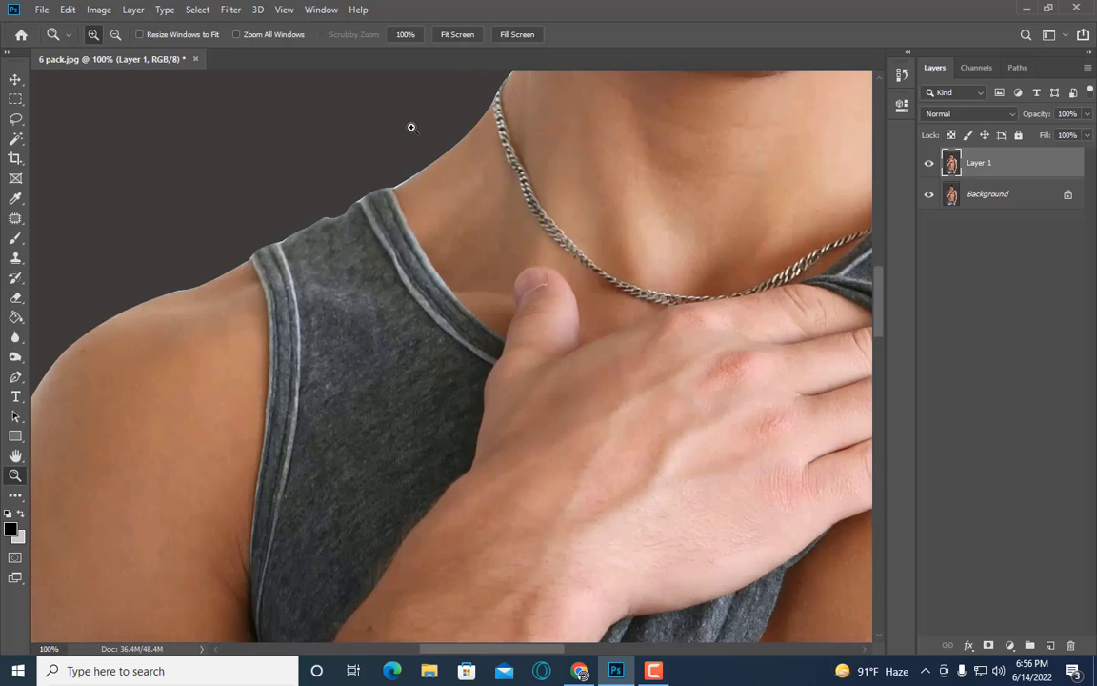
key("ctrl+minus")
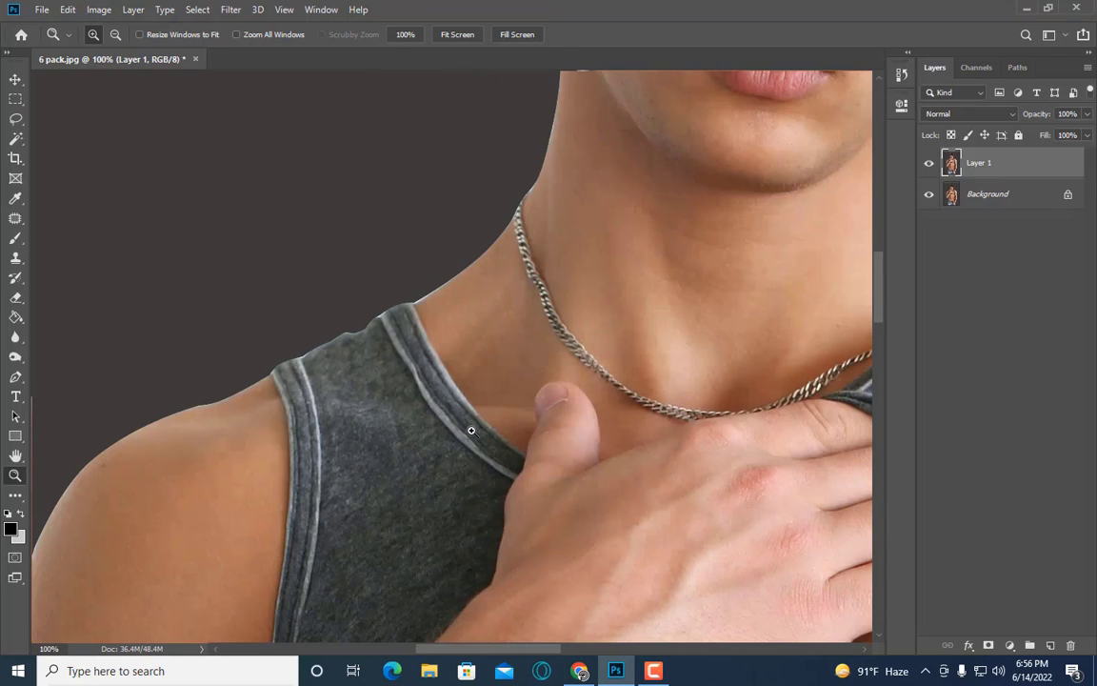
scroll(470, 430, "down", 1)
scroll(484, 406, "down", 1)
left_click(15, 257)
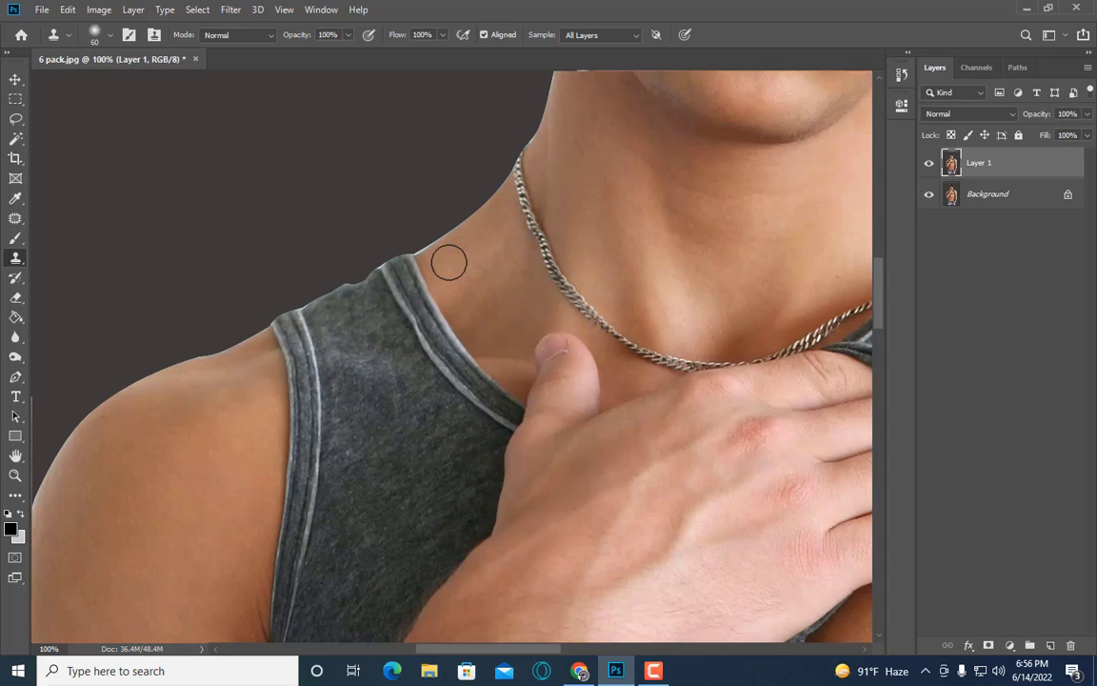
key("bracketleft")
key("bracketleft")
left_click_drag(383, 265, 407, 292)
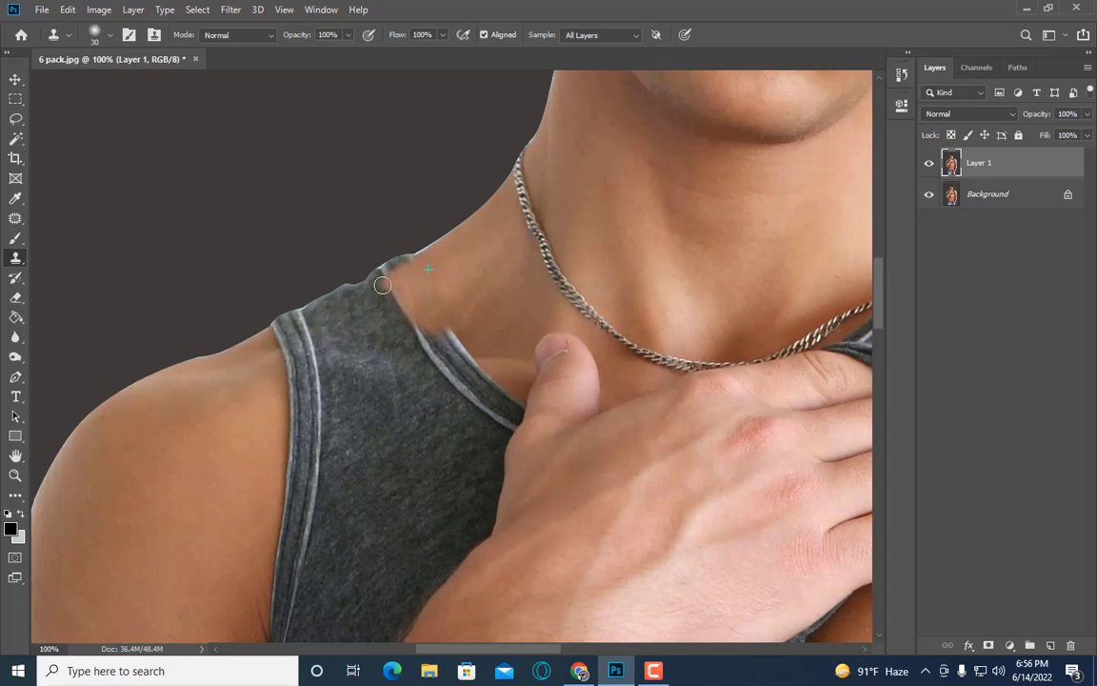
Step: Erase a strip and toggle the Background layer to check the result
key("e")
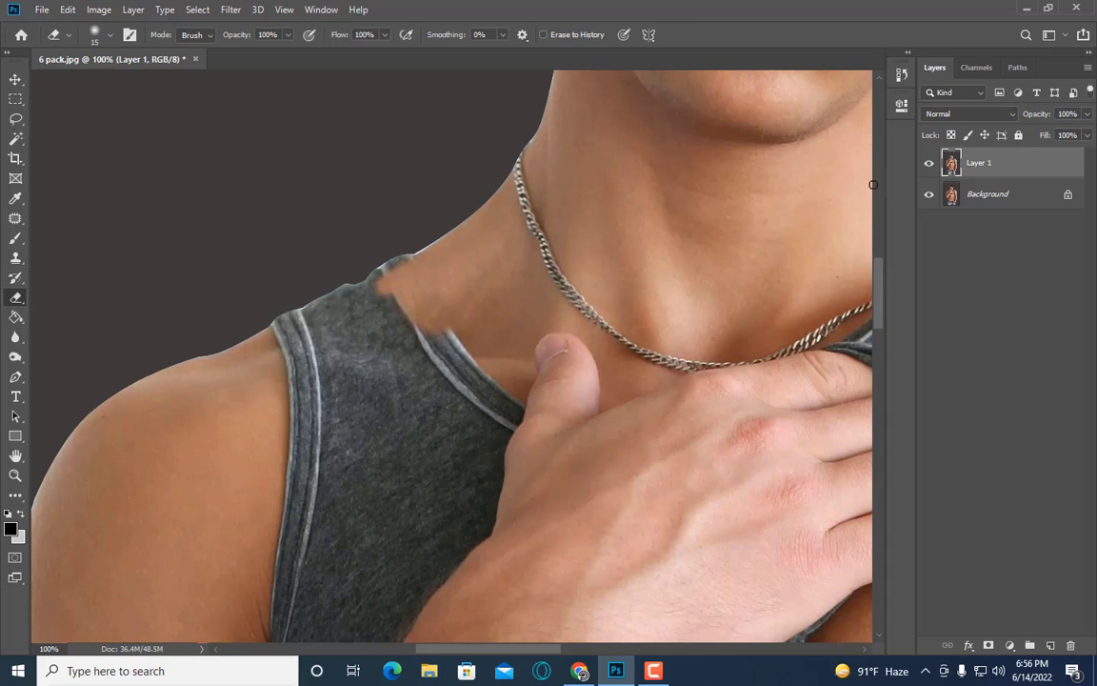
left_click(929, 193)
left_click(929, 193)
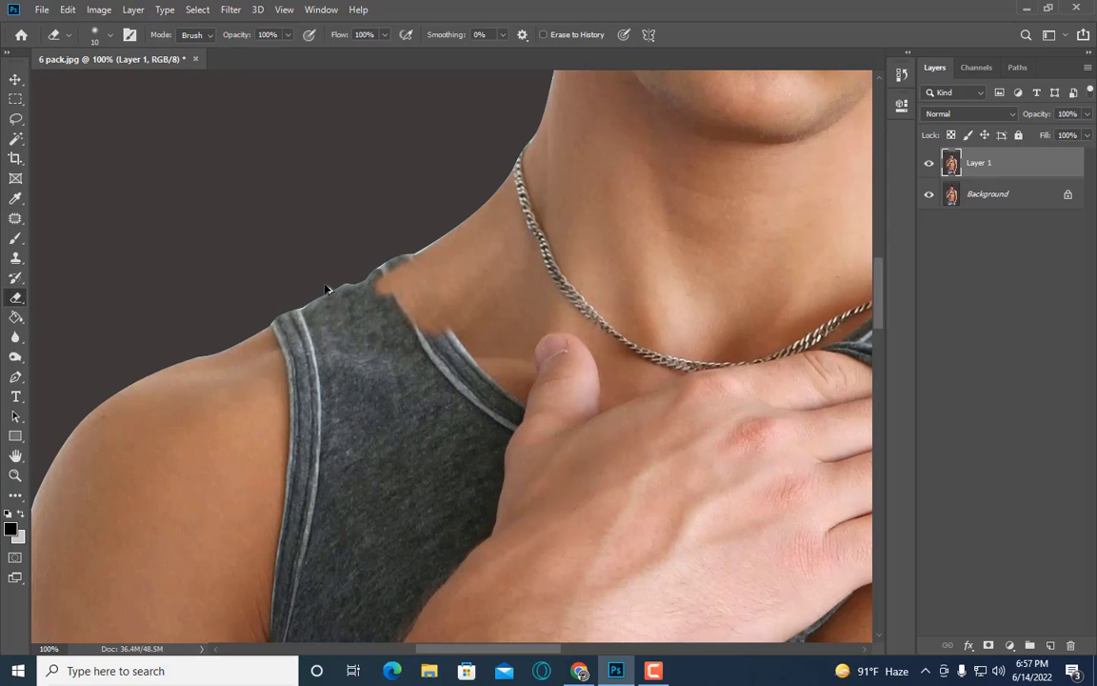
left_click(928, 193)
Step: With a smaller clone brush, smooth out the bump on the strap's top edge
key("s")
scroll(327, 362, "up", 1)
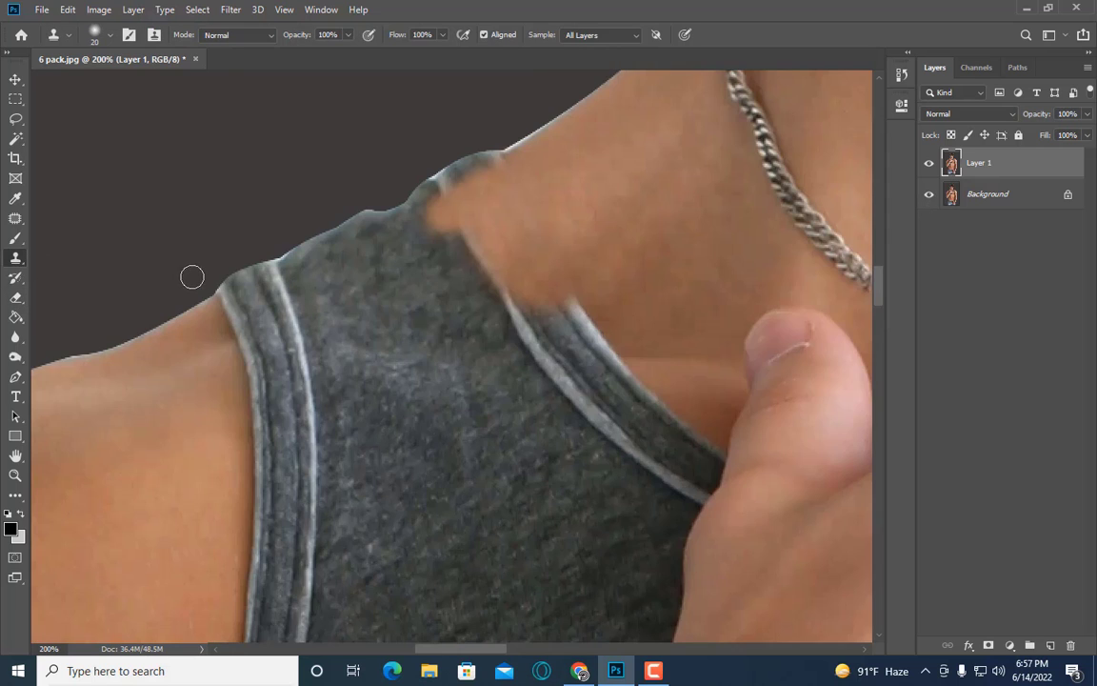
right_click(387, 190)
key("Escape")
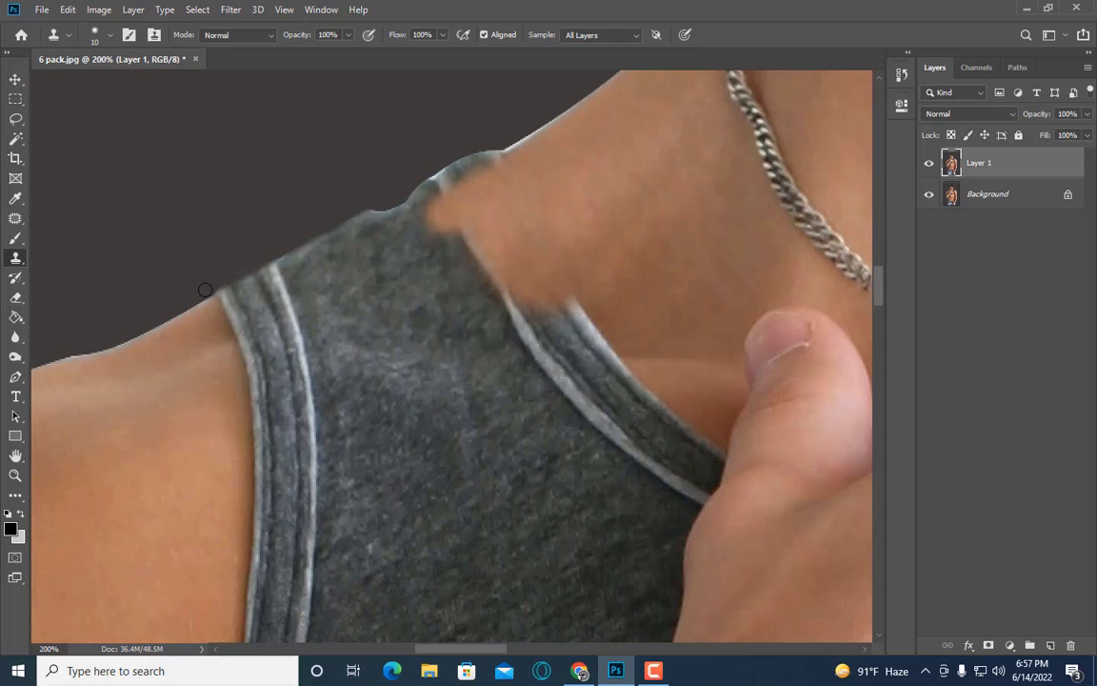
left_click_drag(337, 223, 482, 149)
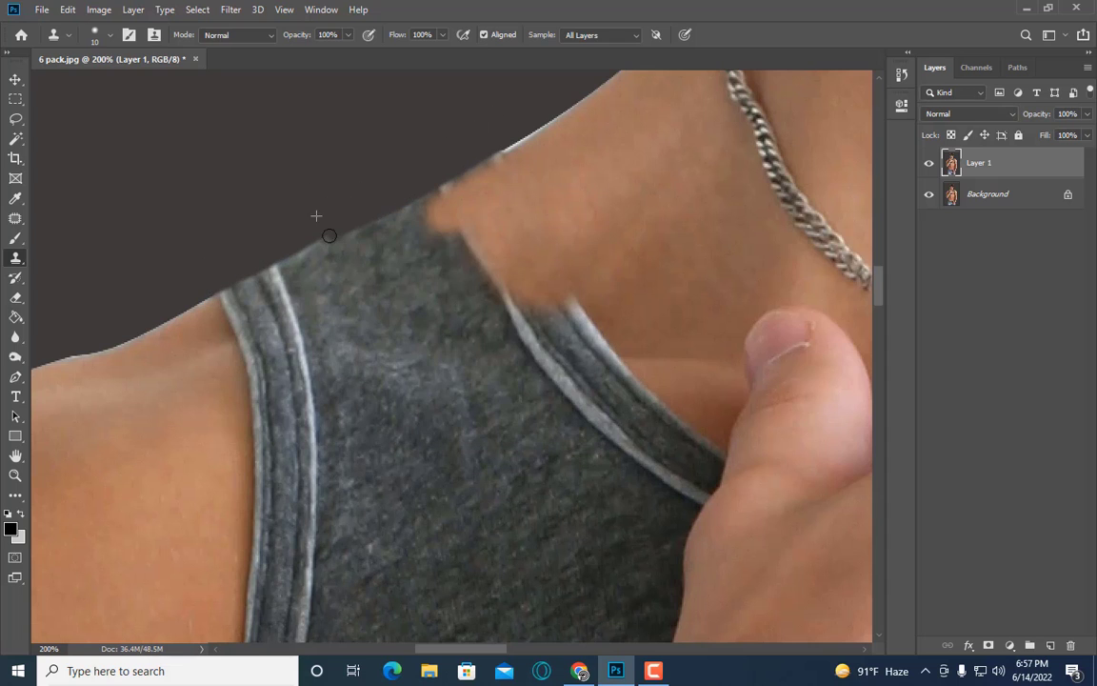
scroll(537, 174, "up", 1)
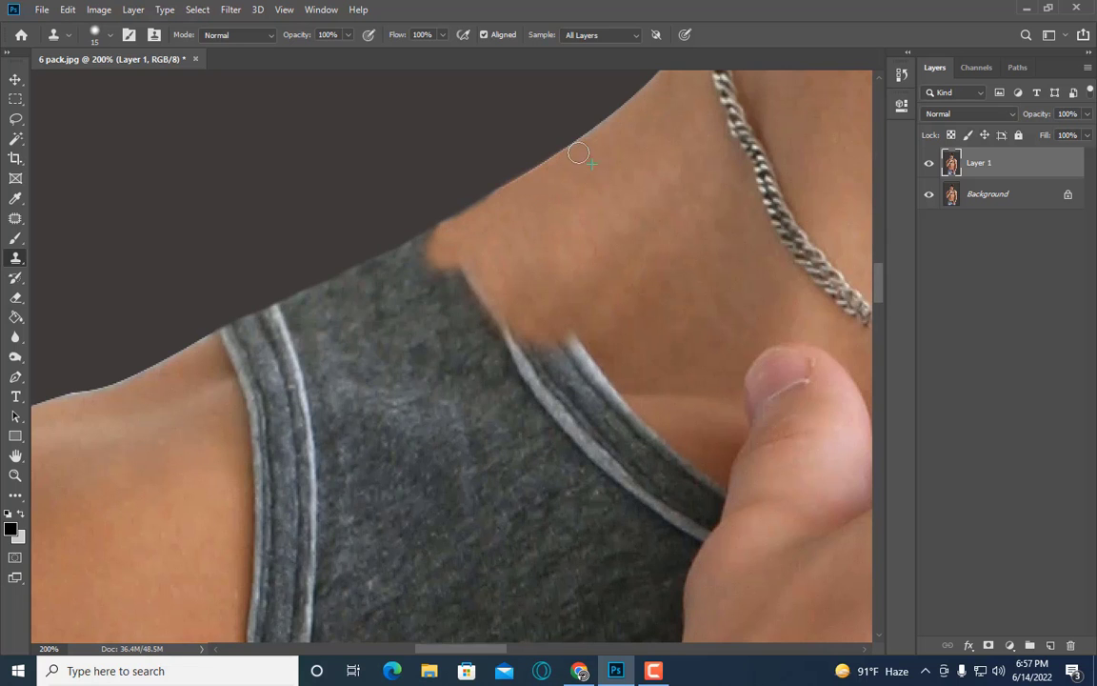
scroll(417, 225, "down", 3)
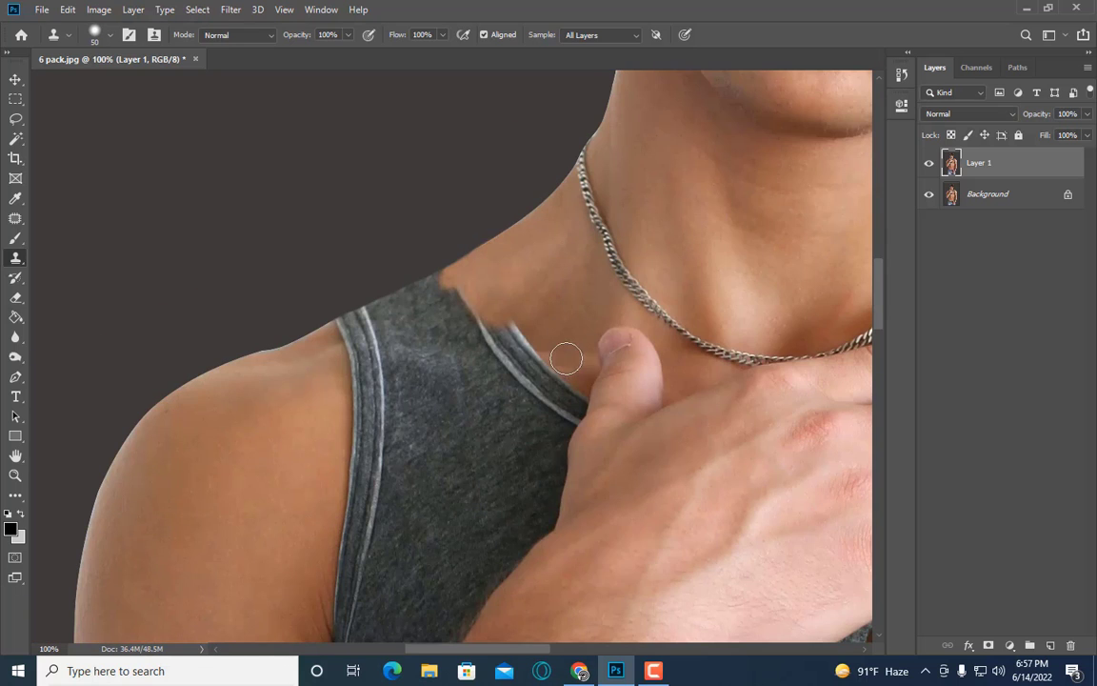
Step: Clone skin over the strap edge near the thumb and across the strap top
mouse_move(561, 346)
left_mouse_down()
mouse_move(534, 345)
mouse_move(544, 304)
mouse_move(441, 294)
mouse_move(363, 323)
left_mouse_up()
key("bracketleft")
key("bracketleft")
key("bracketleft")
key("bracketleft")
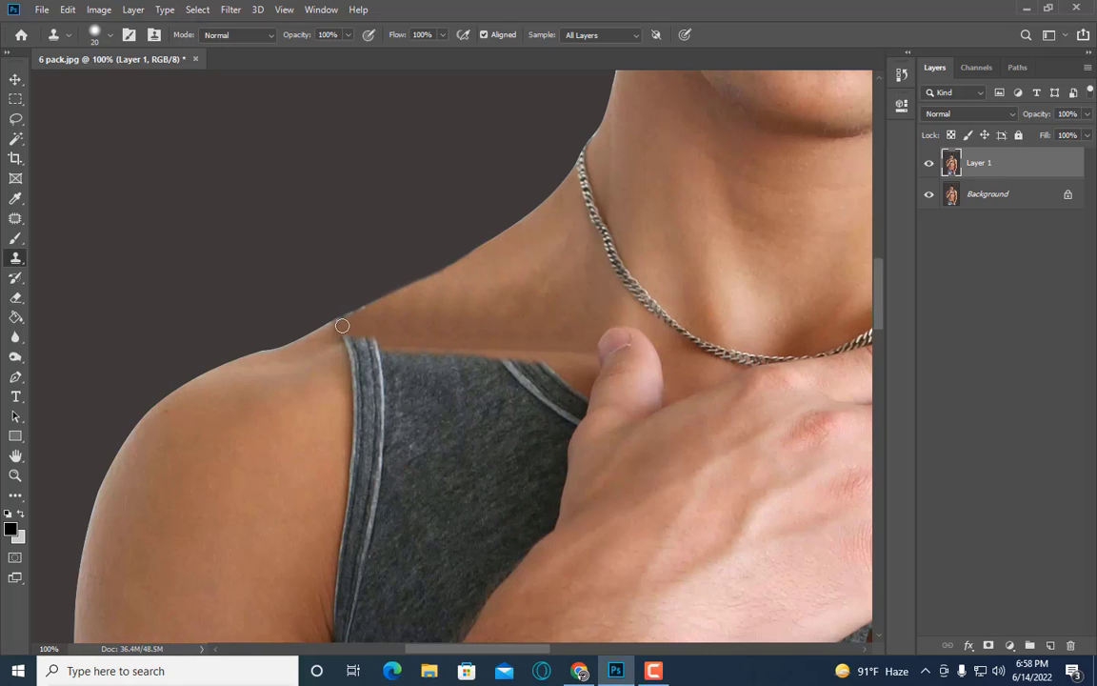
key("bracketright")
key("bracketright")
key("bracketright")
scroll(527, 313, "down", 1)
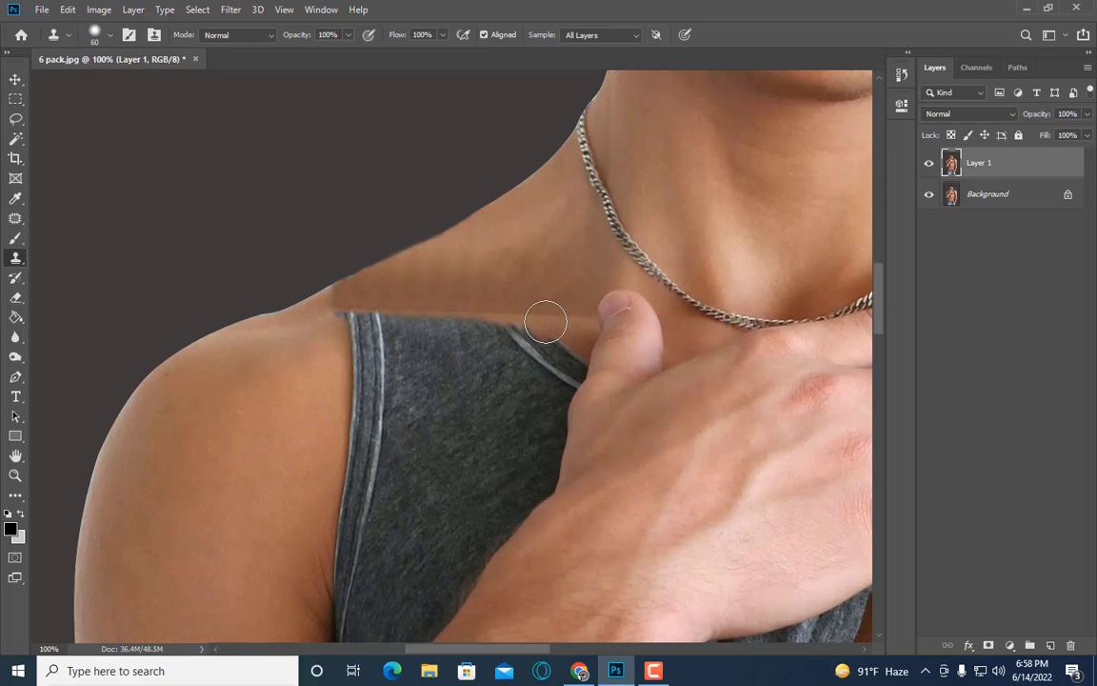
left_click_drag(502, 320, 338, 319)
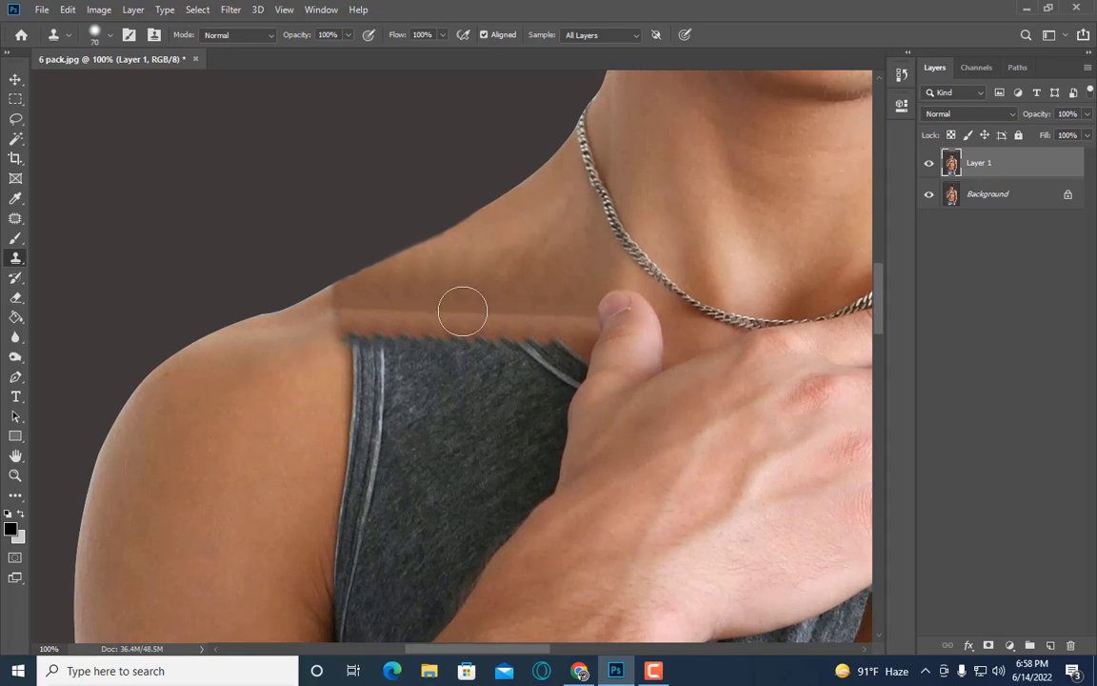
left_click(15, 219)
Step: Patch two uneven shoulder areas with smoother skin from the upper arm
left_click_drag(473, 270, 467, 267)
left_click_drag(485, 253, 196, 489)
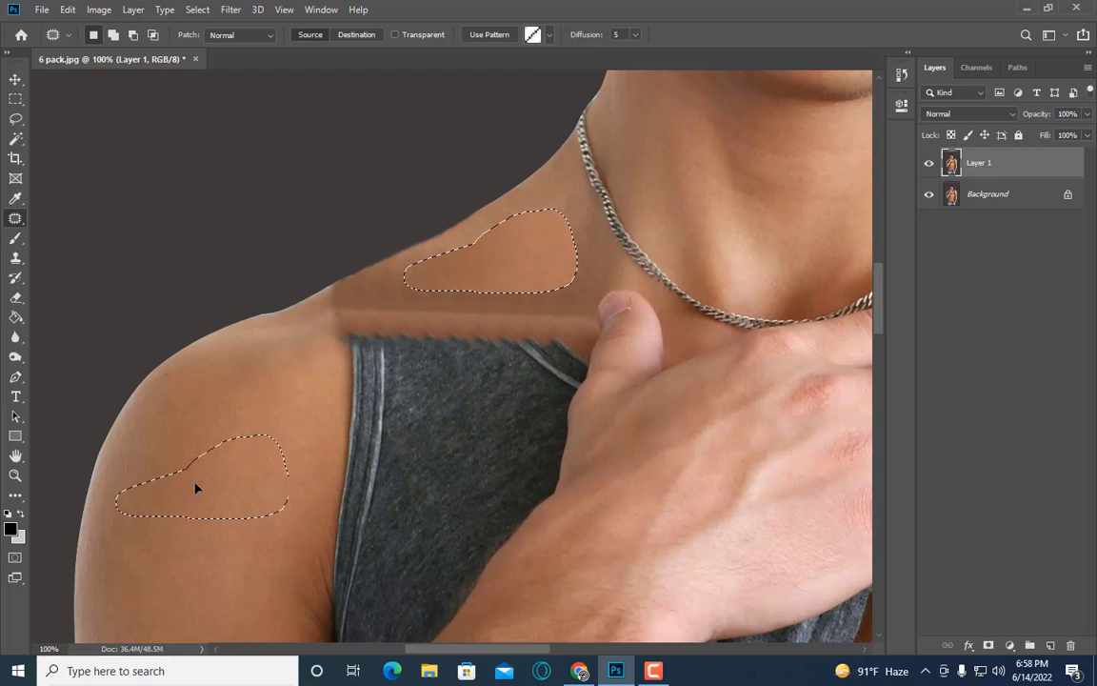
key("ctrl+d")
left_click_drag(504, 271, 332, 289)
left_click_drag(420, 268, 253, 411)
key("ctrl+d")
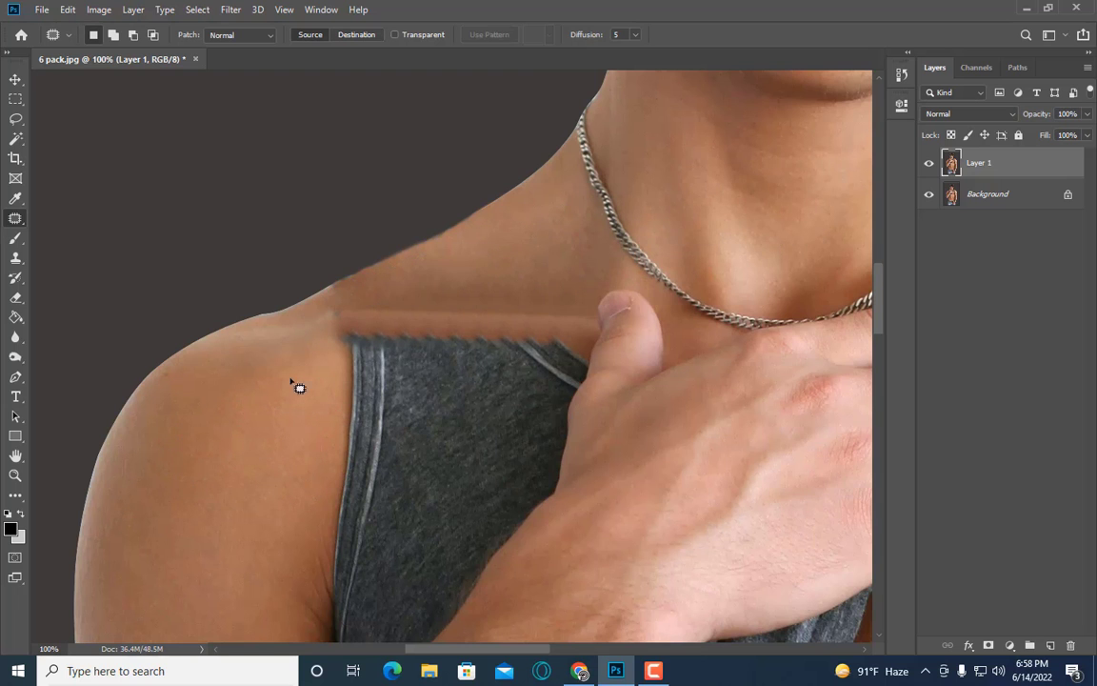
Step: Clone away the light trim line on the strap's left edge and add a new empty layer
right_click(16, 239)
left_click(86, 281)
scroll(495, 292, "down", 5)
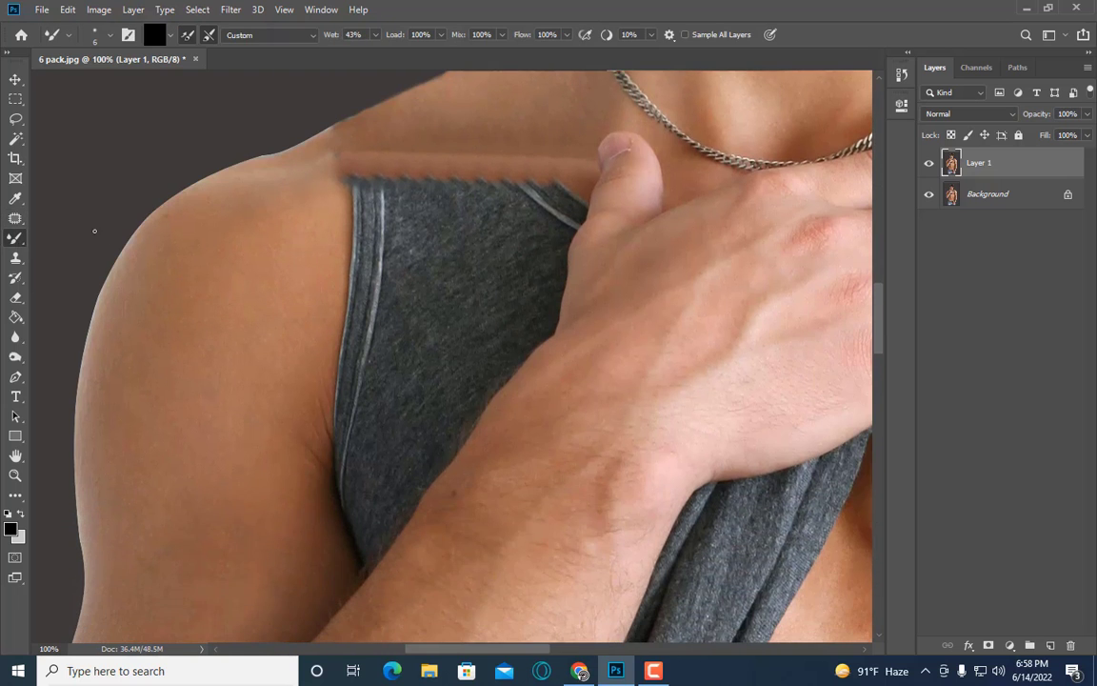
scroll(94, 230, "up", 1)
key("s")
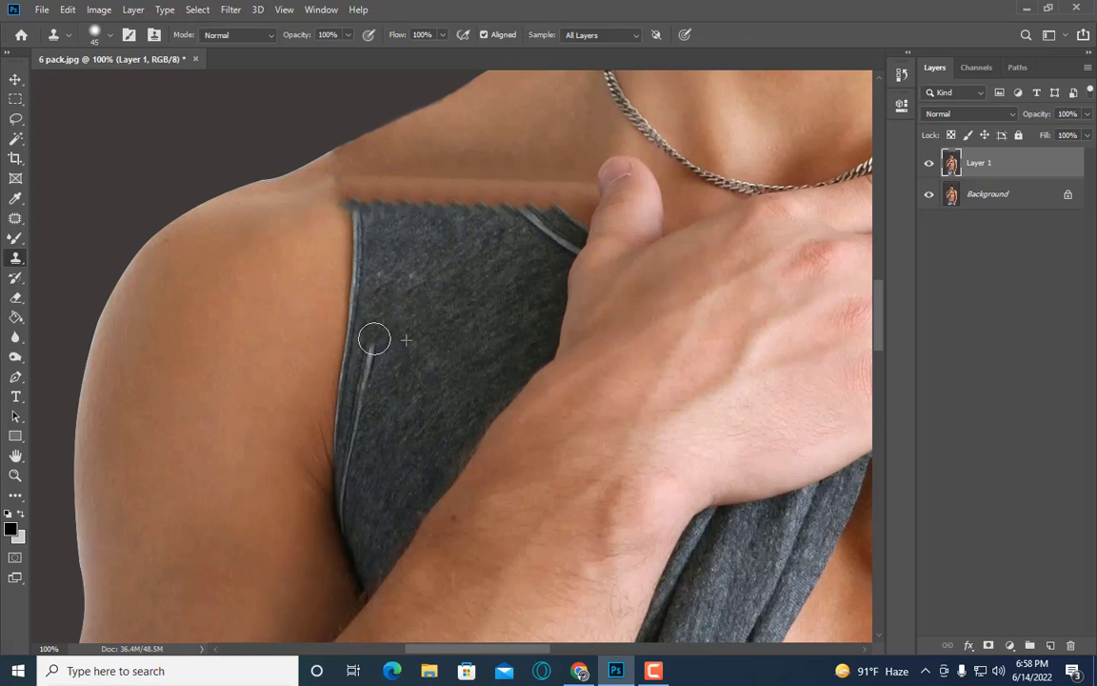
left_click_drag(369, 224, 357, 358)
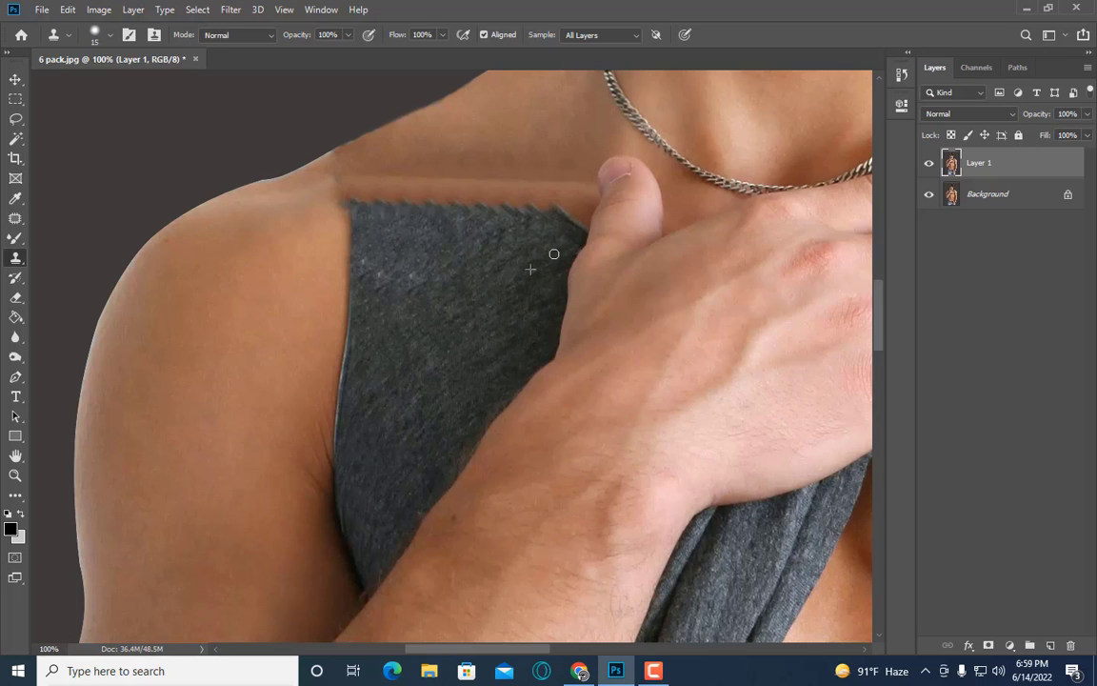
left_click(514, 122, "alt")
Step: Clone a skin strip over the strap top on the new layer and adjust its brightness with Curves
key("ctrl+shift+alt+n")
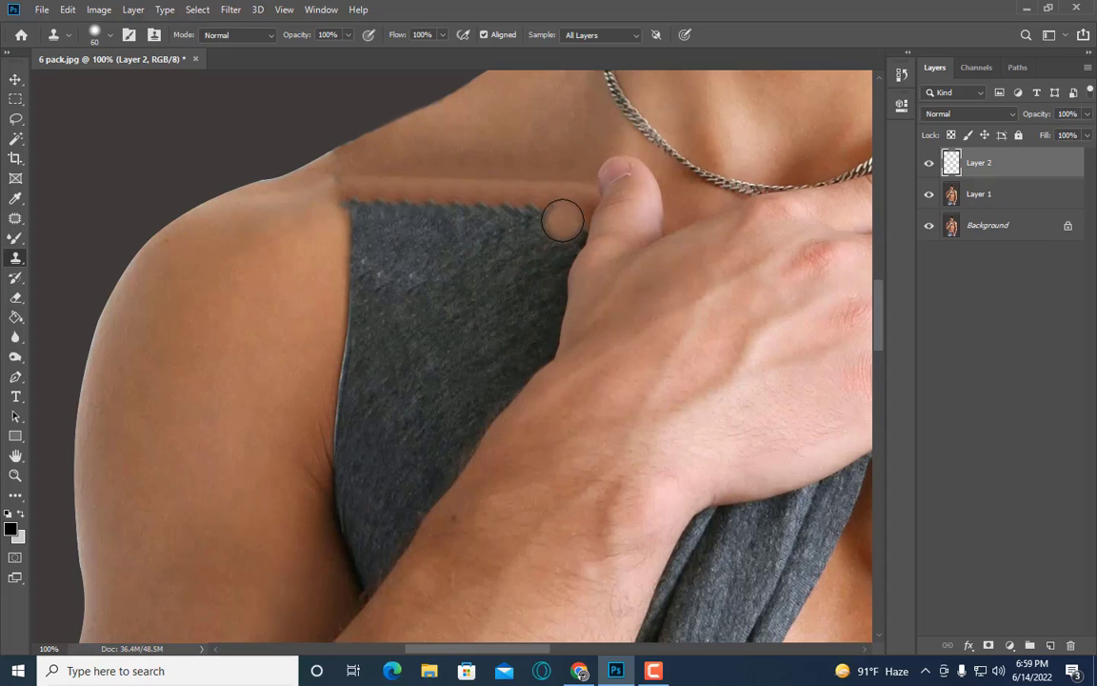
left_click_drag(562, 218, 368, 215)
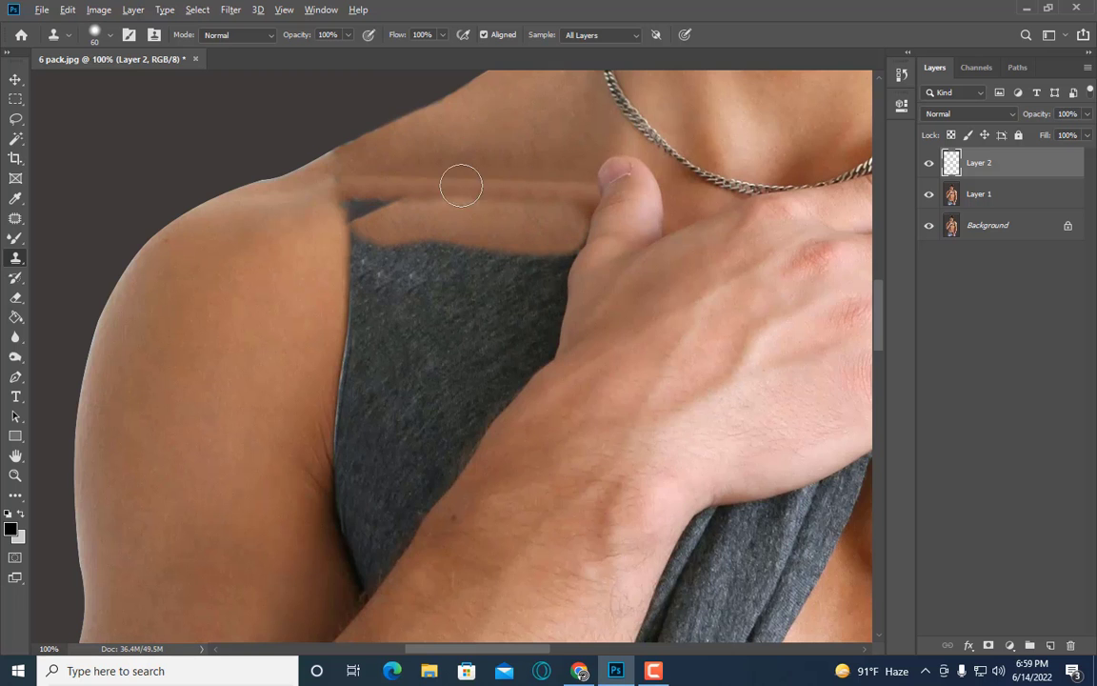
left_click(99, 9)
left_click(286, 79)
left_click_drag(728, 240, 728, 230)
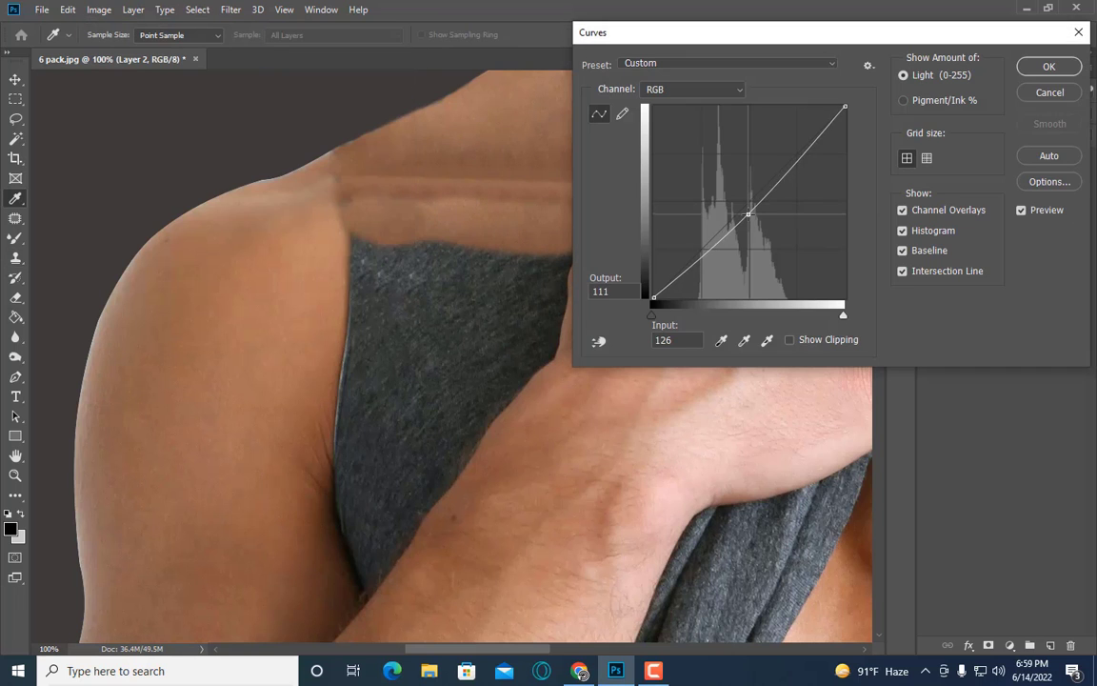
key("Return")
Step: Compare the skin layer on and off, then Merge Down into the photo layer
left_click(928, 163)
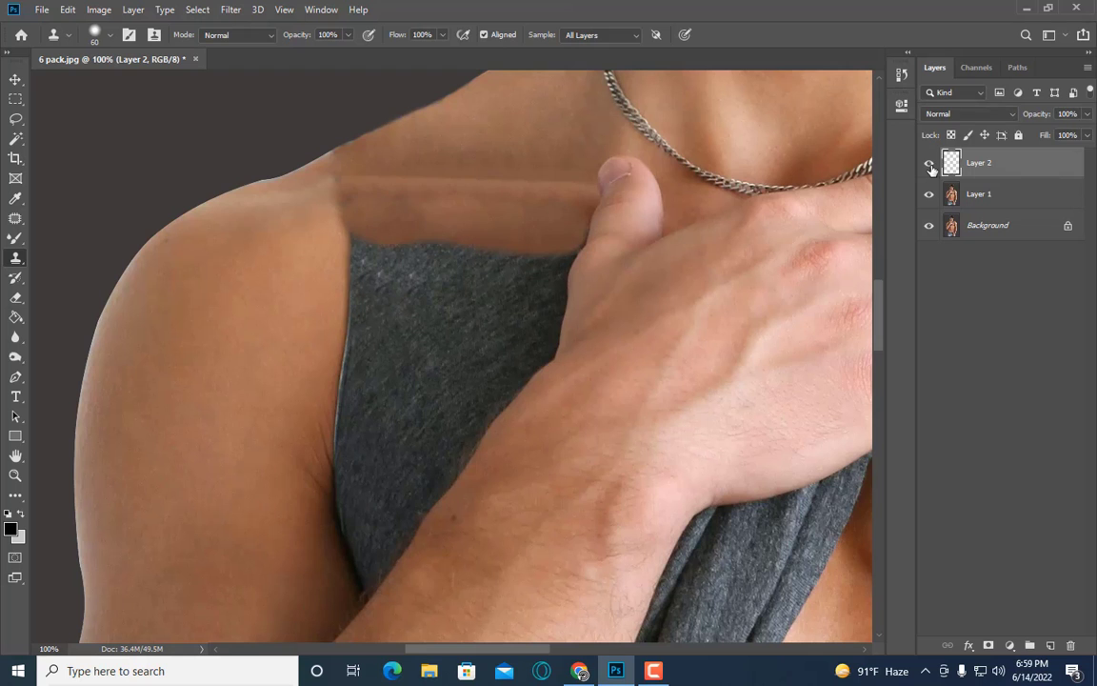
right_click(1010, 195)
left_click(838, 455)
Step: Lasso a piece of chest skin and copy it onto its own layer
key("ctrl+minus")
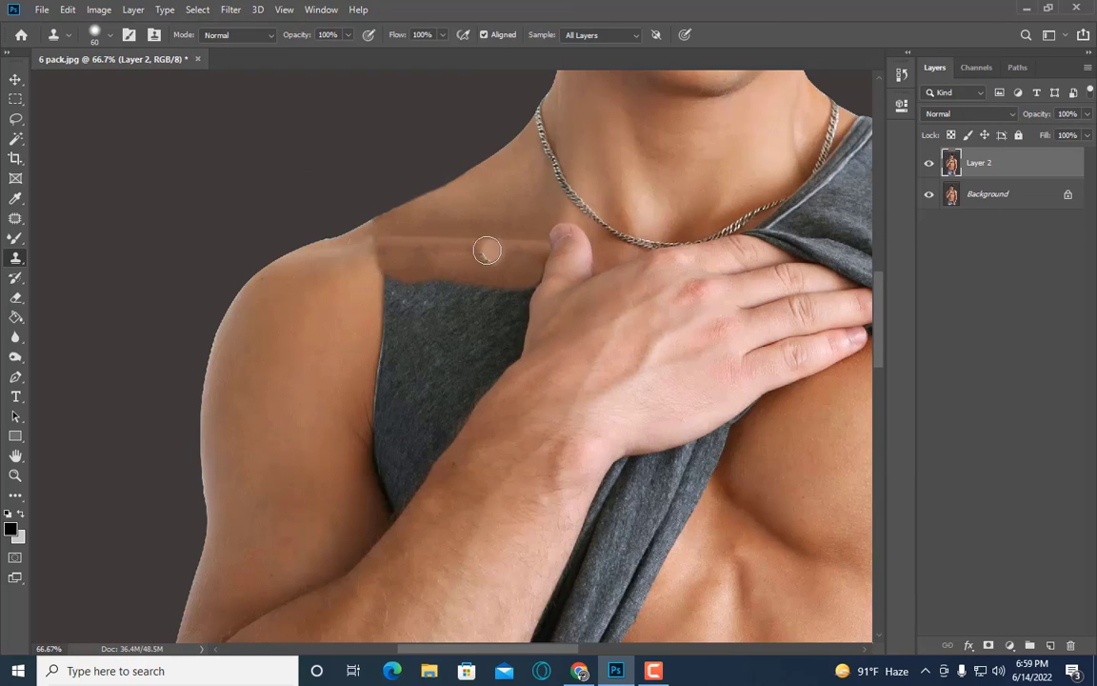
scroll(338, 269, "down", 2)
scroll(467, 508, "right", 3)
scroll(484, 504, "down", 2)
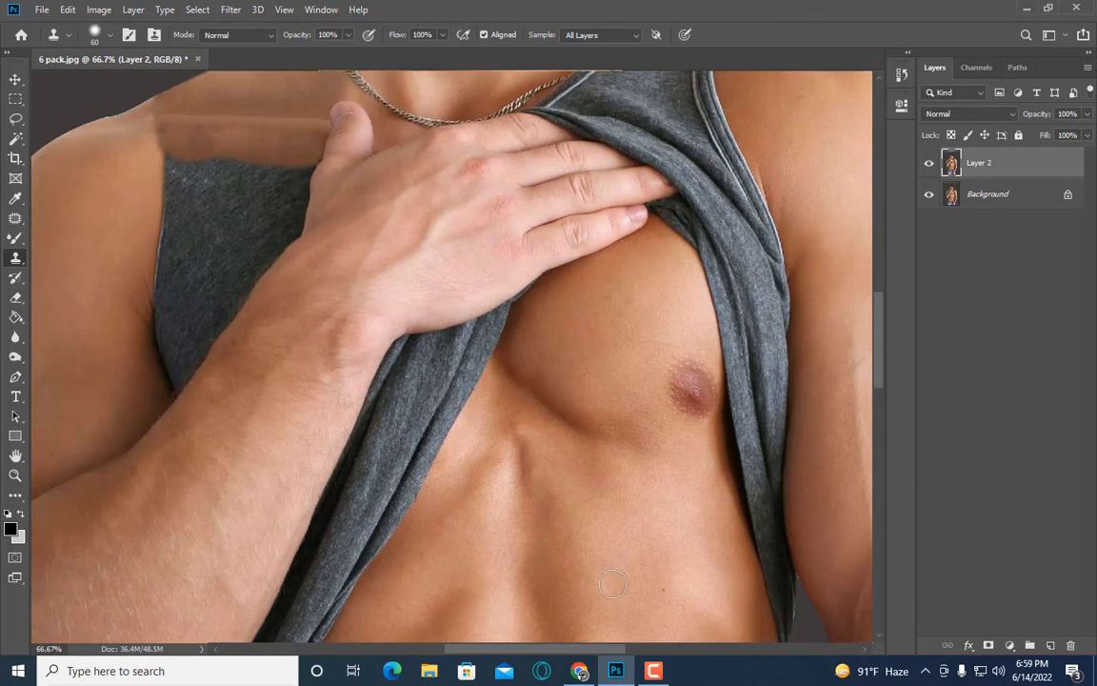
scroll(484, 505, "down", 2)
key("l")
key("ctrl+j")
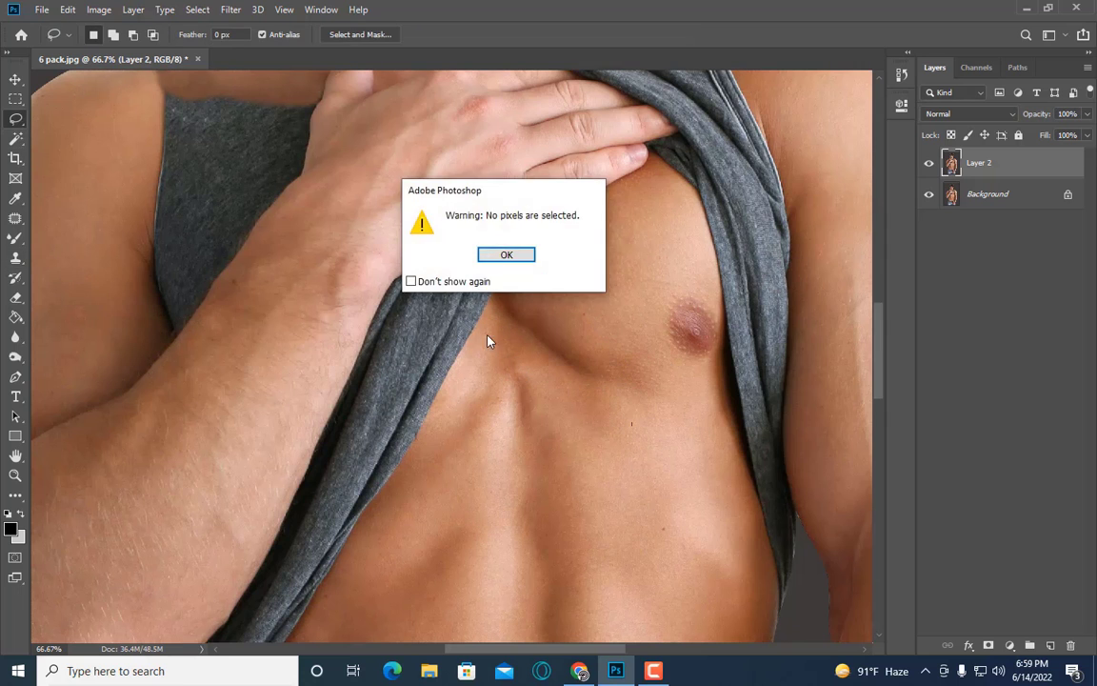
key("Return")
key("ctrl+j")
Step: Rotate and move the copied skin patch onto the left shoulder strap
scroll(514, 374, "up", 3)
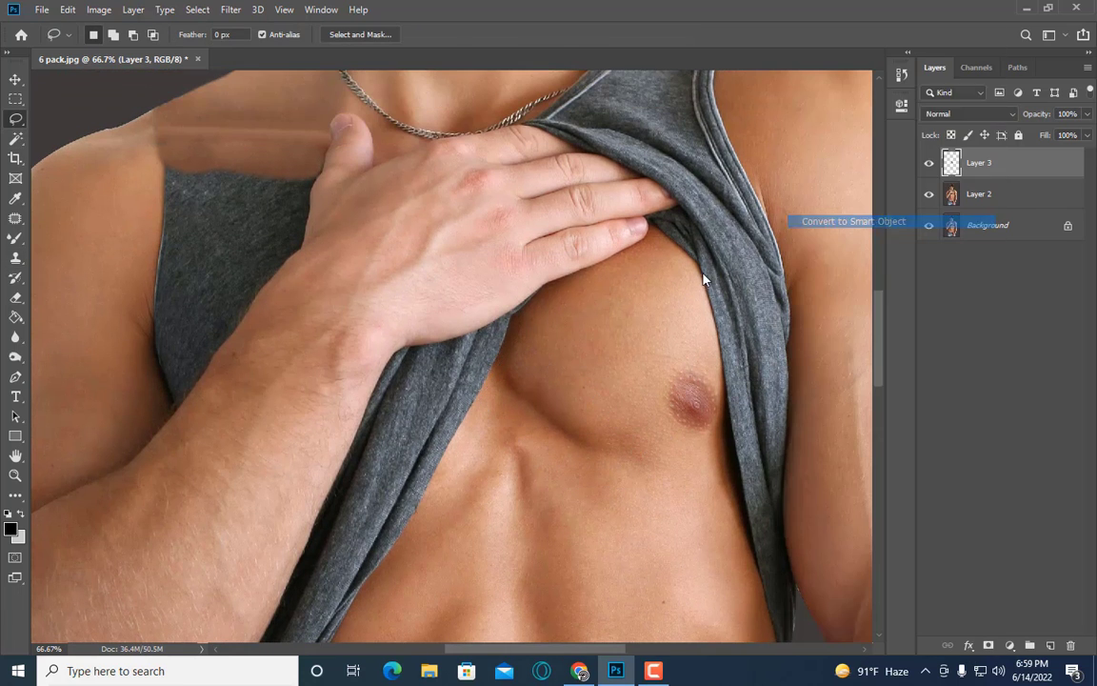
key("ctrl+t")
left_click_drag(675, 285, 552, 245)
left_click_drag(565, 429, 262, 161)
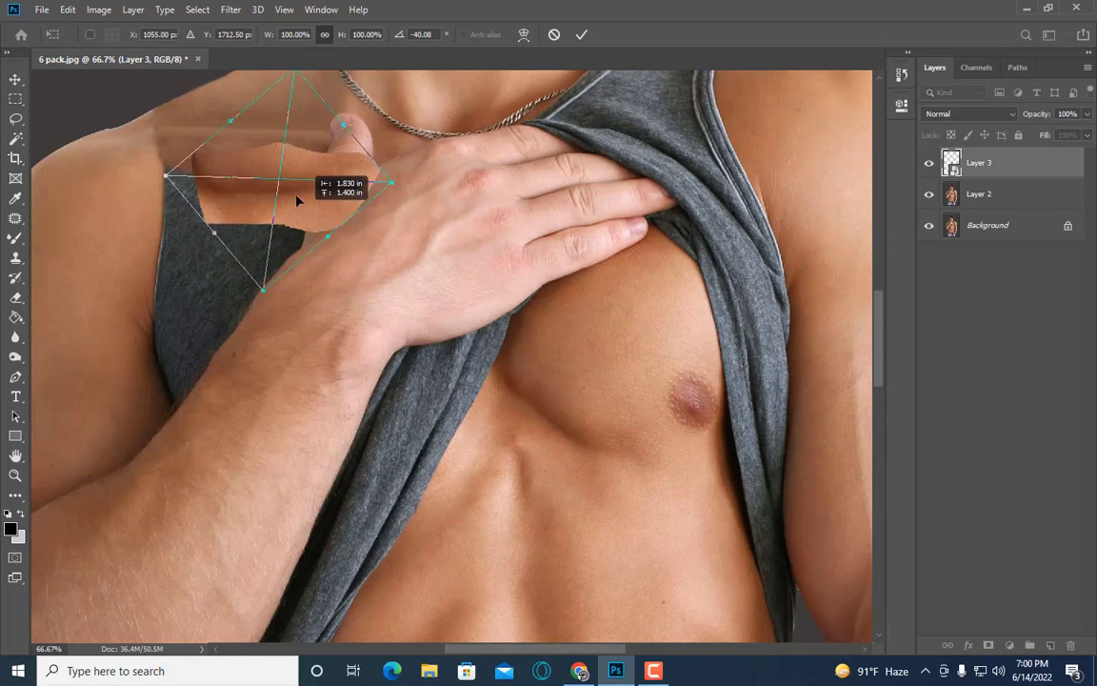
key("Return")
Step: Erase the patch's top, lower and thumb-side edges and stretch it left to meet the shoulder
scroll(378, 251, "up", 3)
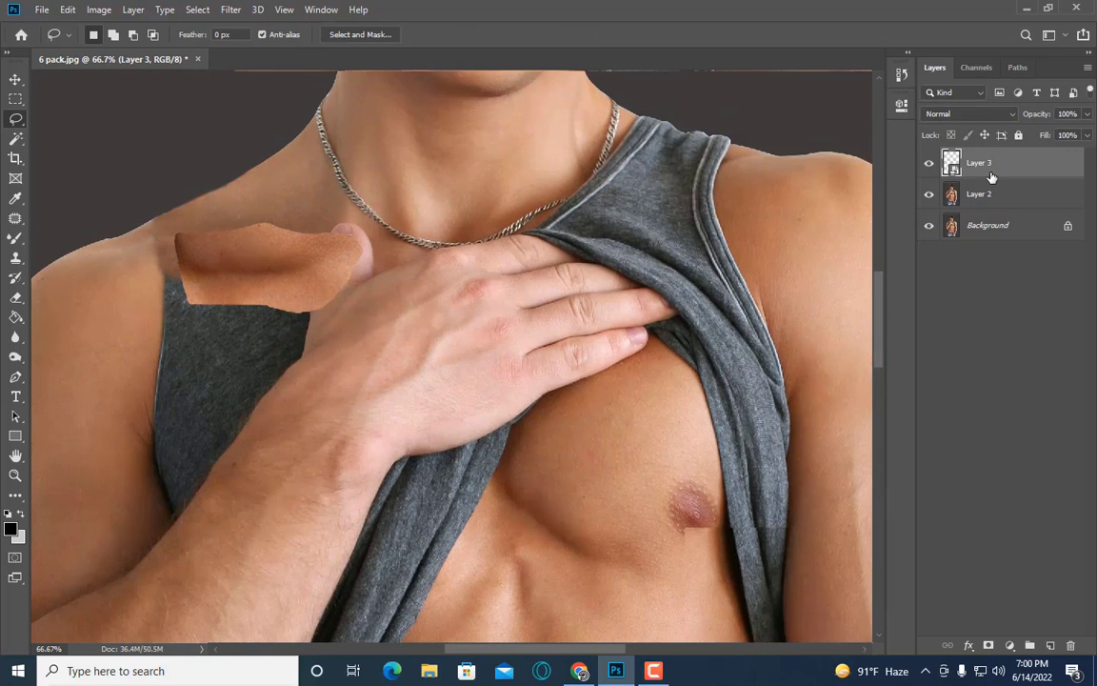
key("e")
left_click_drag(226, 230, 257, 209)
key("bracketright")
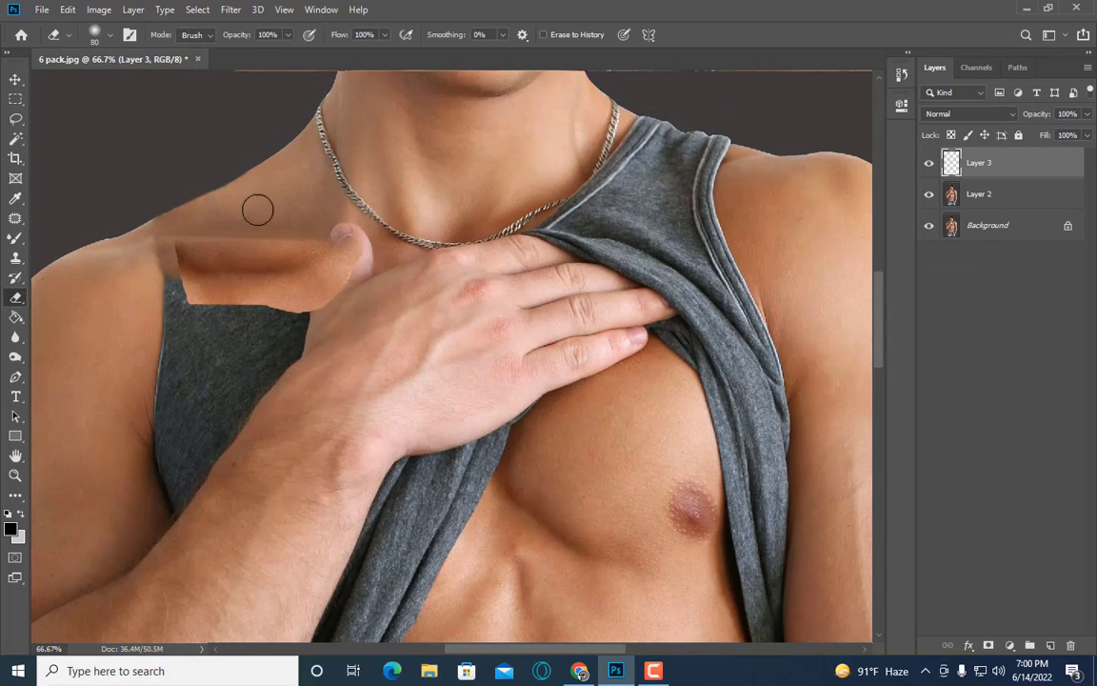
left_click_drag(248, 316, 295, 315)
left_click_drag(328, 277, 328, 219)
key("bracketright")
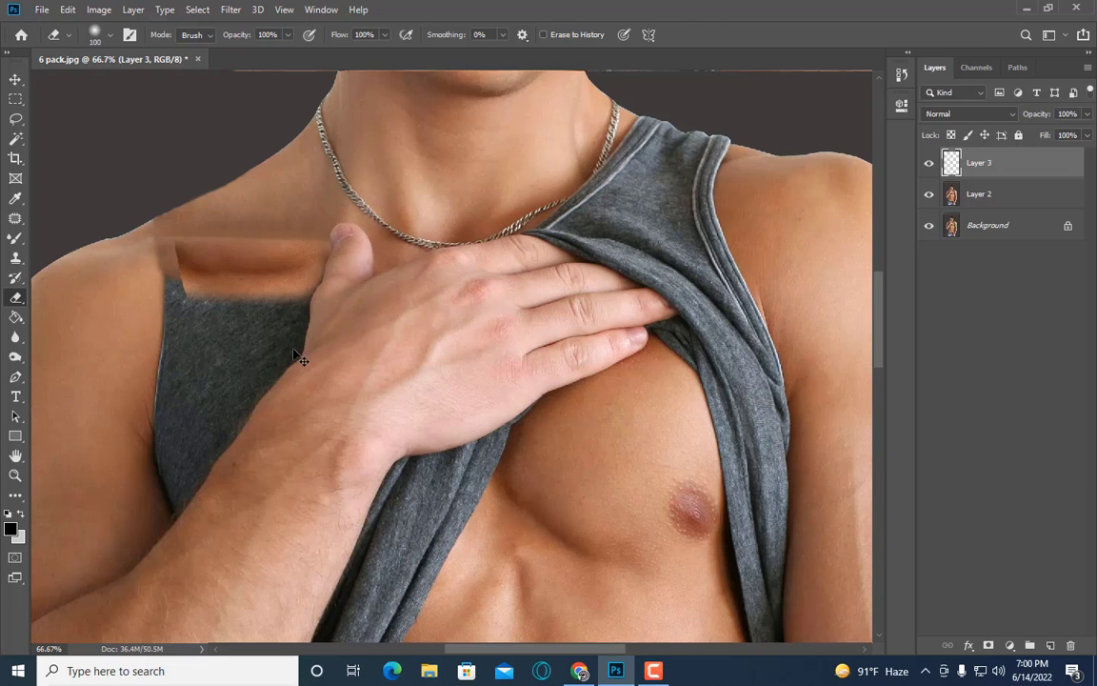
left_click_drag(174, 265, 152, 263)
key("Return")
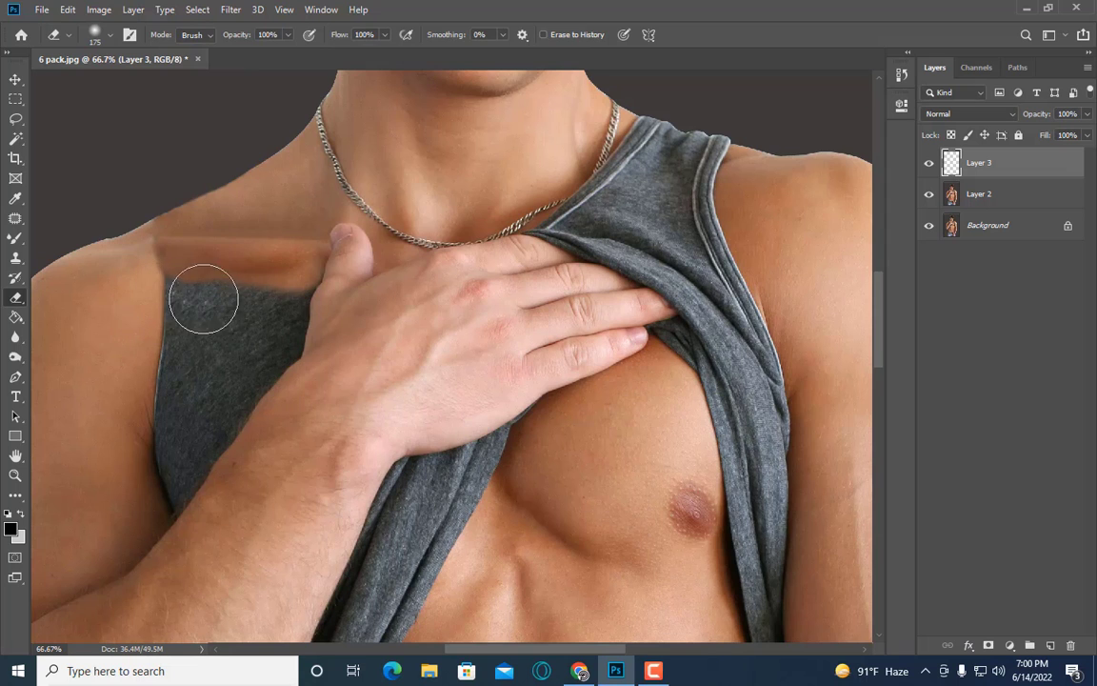
Step: Lower the skin layer's opacity slightly and merge it with the layer below
left_click_drag(1086, 113, 1072, 134)
key("ctrl+minus")
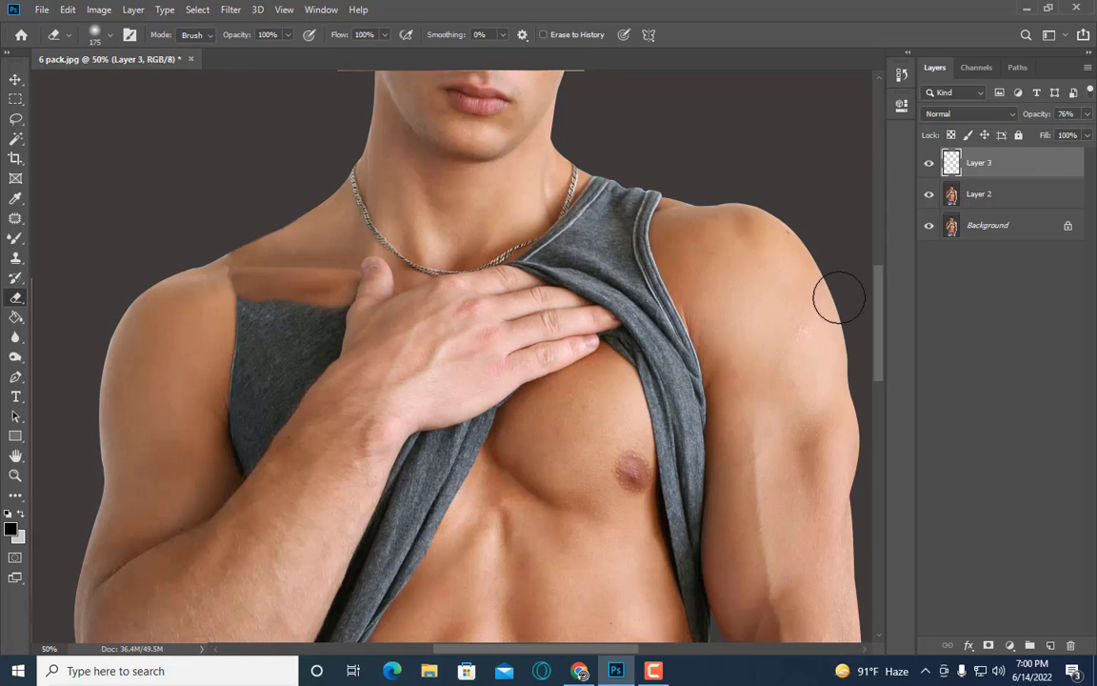
right_click(922, 167)
left_click(762, 458)
Step: Patch four seam and rough areas on the left shoulder with nearby clean skin
key("z")
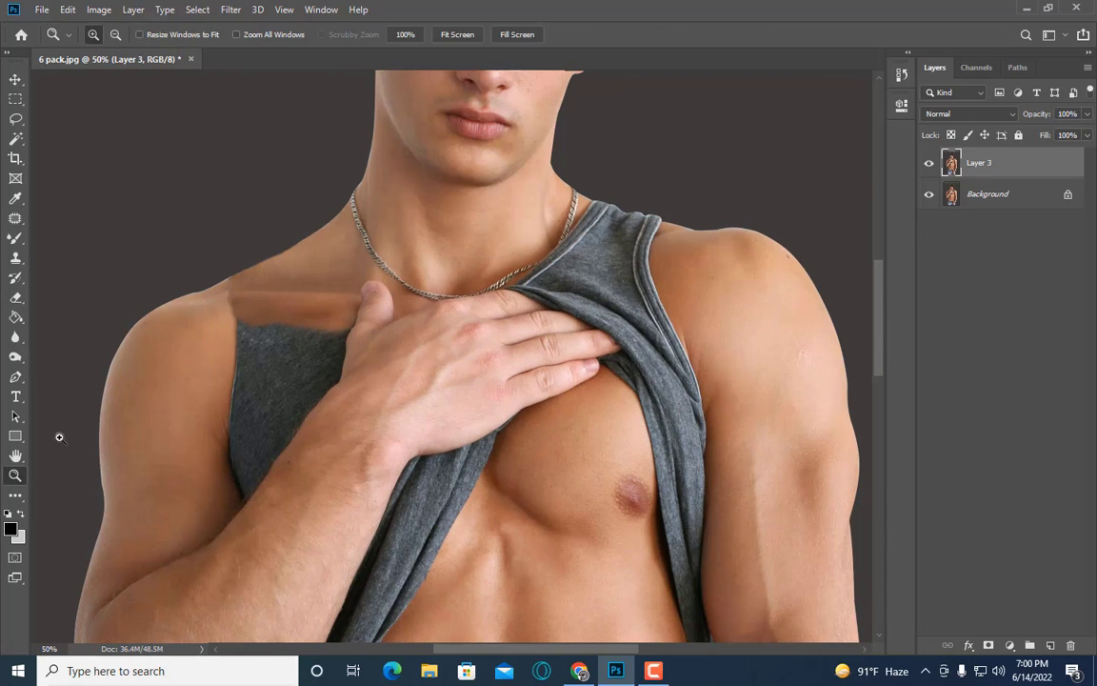
left_click(180, 329)
left_click(15, 218)
left_click_drag(244, 294, 238, 286)
left_click_drag(257, 327, 160, 428)
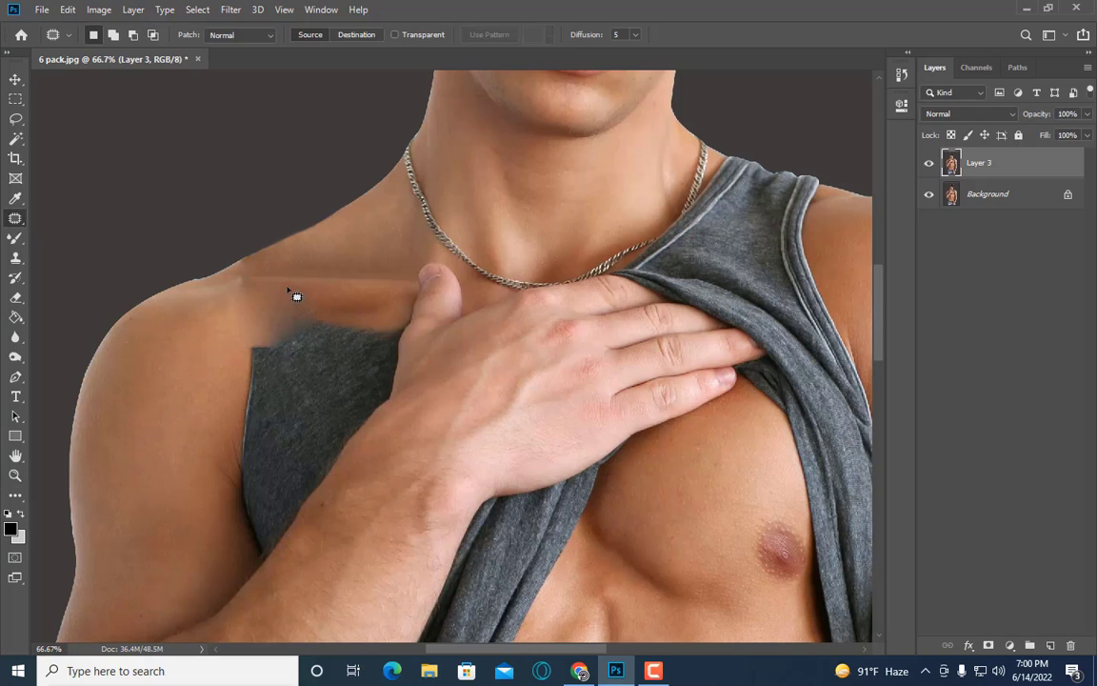
left_click_drag(253, 281, 249, 284)
left_click_drag(258, 286, 167, 373)
left_click_drag(238, 261, 236, 267)
left_click_drag(265, 304, 183, 394)
mouse_move(240, 270)
left_mouse_down()
mouse_move(254, 305)
mouse_move(249, 286)
left_mouse_up()
left_click_drag(255, 281, 417, 246)
key("ctrl+d")
Step: Clone skin over the remaining grey near the shoulder and patch its grey edge
scroll(285, 276, "down", 1)
left_click(15, 259)
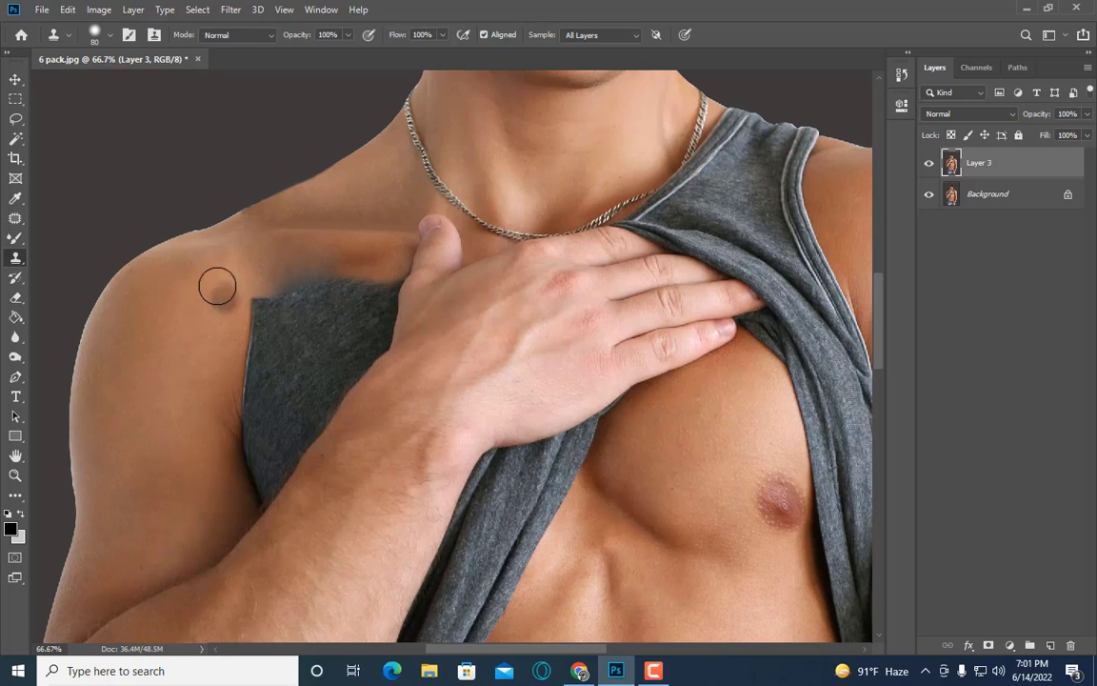
left_click(251, 289)
left_click_drag(250, 290, 228, 265)
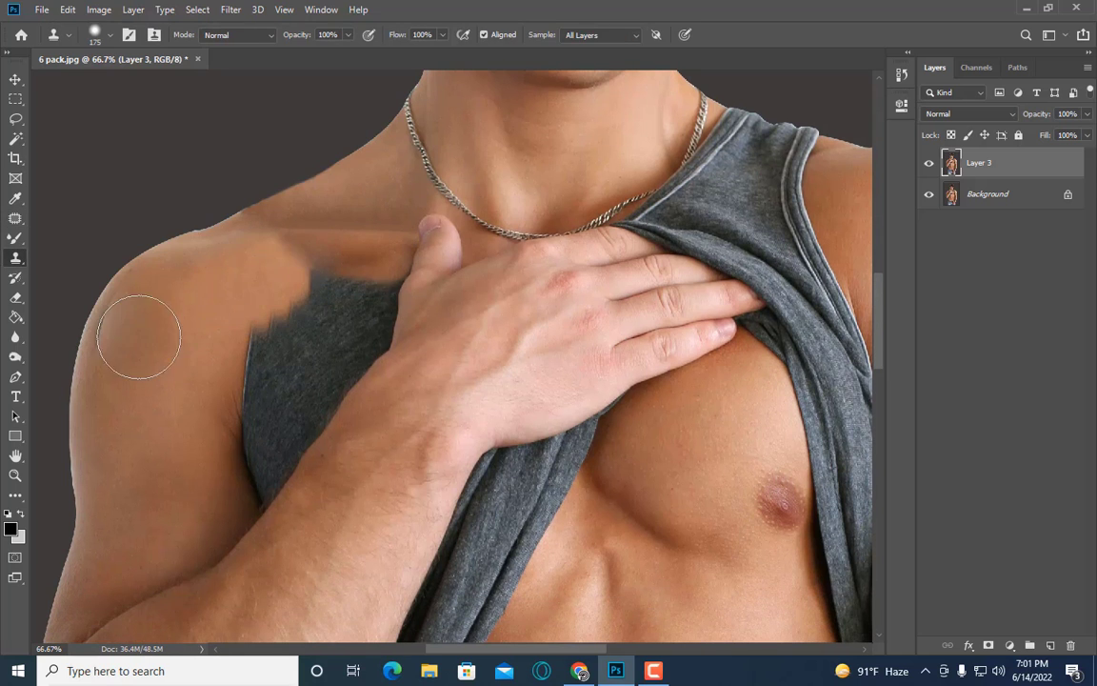
scroll(129, 314, "down", 1)
key("j")
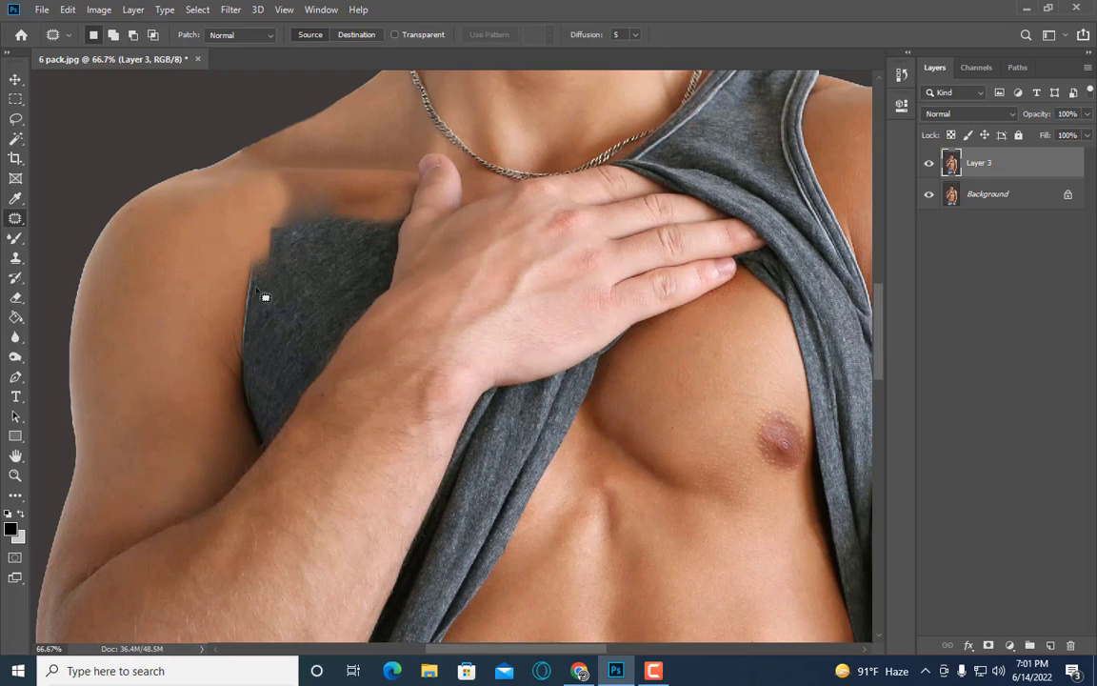
left_click_drag(289, 249, 259, 276)
key("ctrl+d")
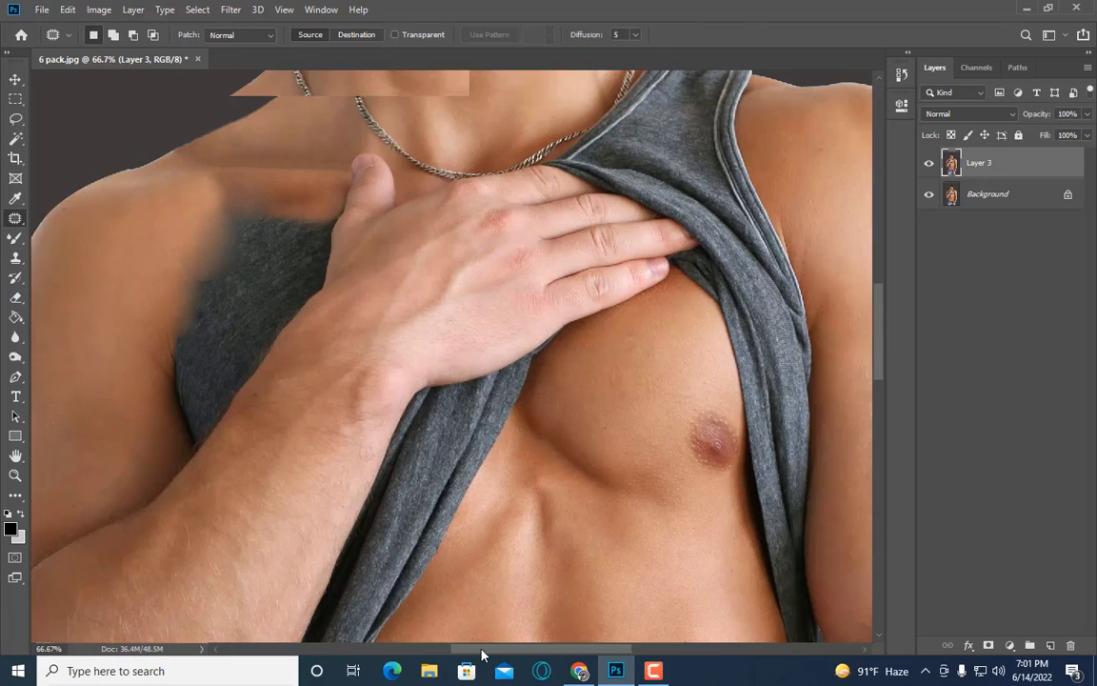
scroll(522, 448, "up", 3)
Step: Clone background over the right strap's bumpy top edge, resizing the brush as needed
scroll(522, 448, "up", 3)
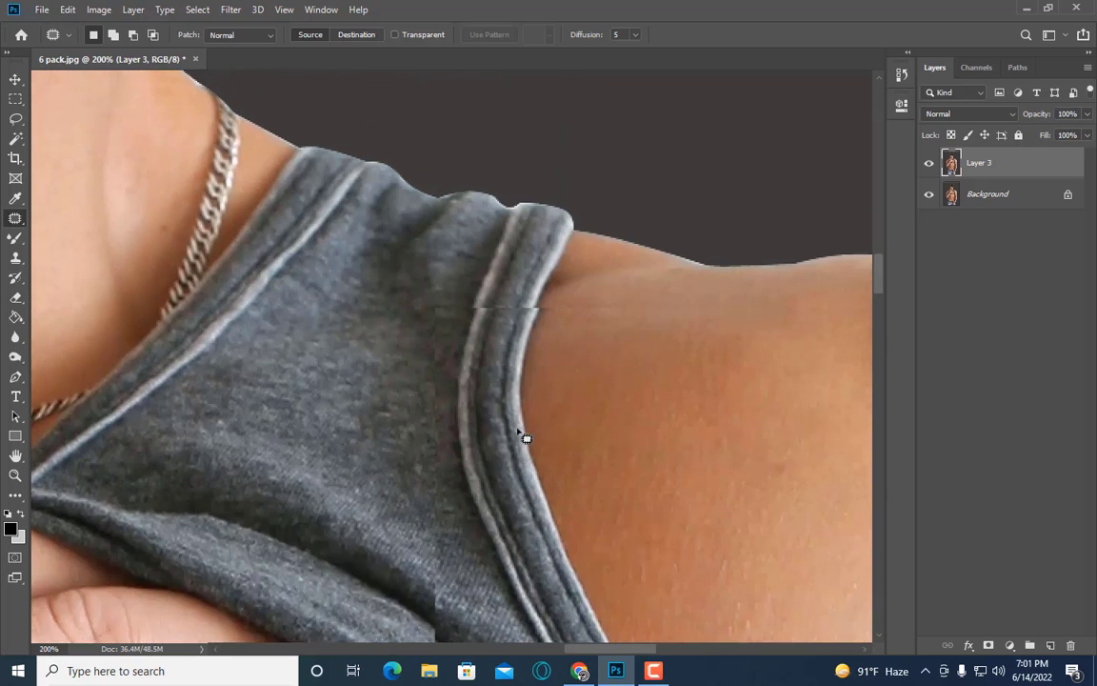
key("s")
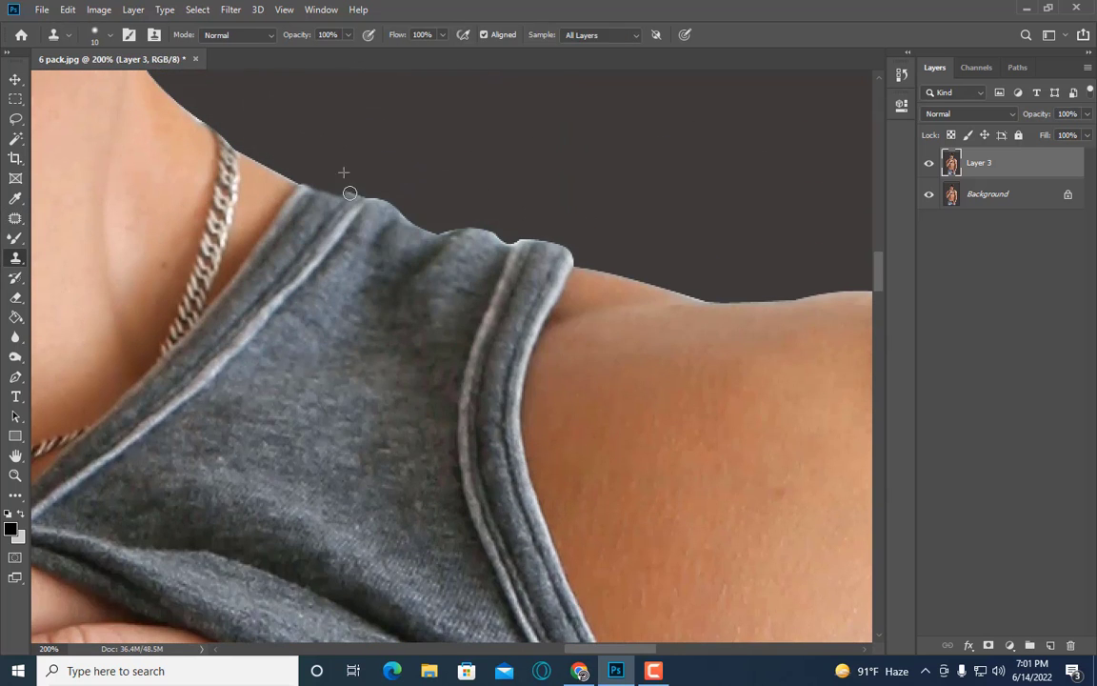
left_click_drag(366, 209, 588, 254)
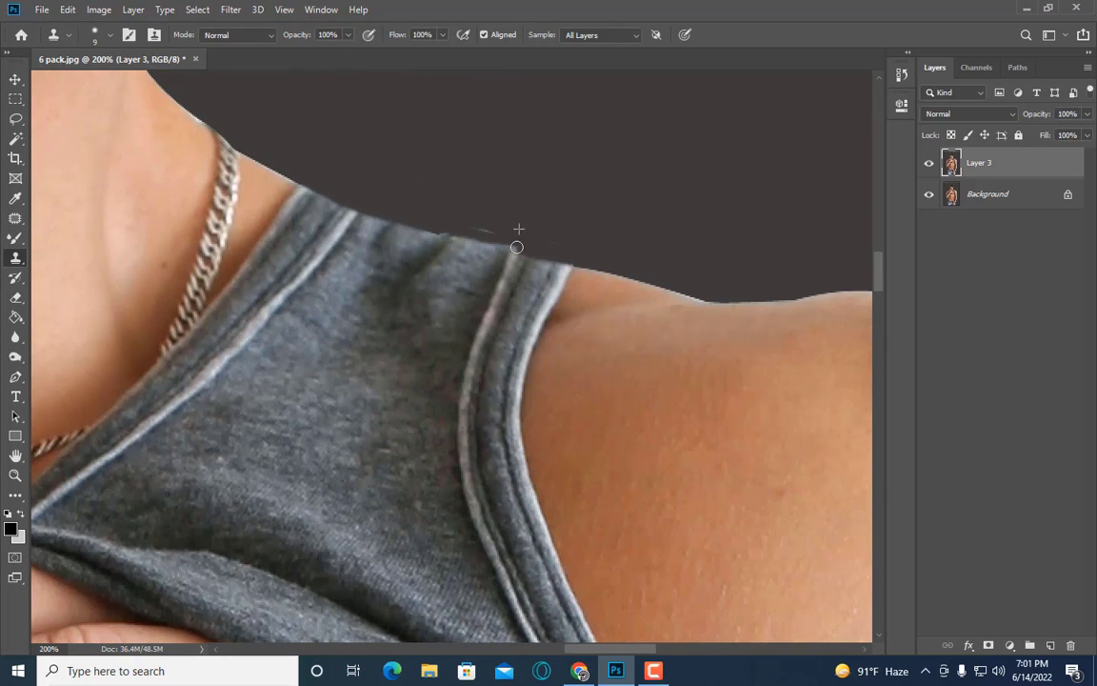
key("bracketleft")
key("bracketleft")
left_click_drag(472, 236, 416, 224)
scroll(604, 240, "down", 1)
key("bracketright")
key("bracketright")
key("bracketright")
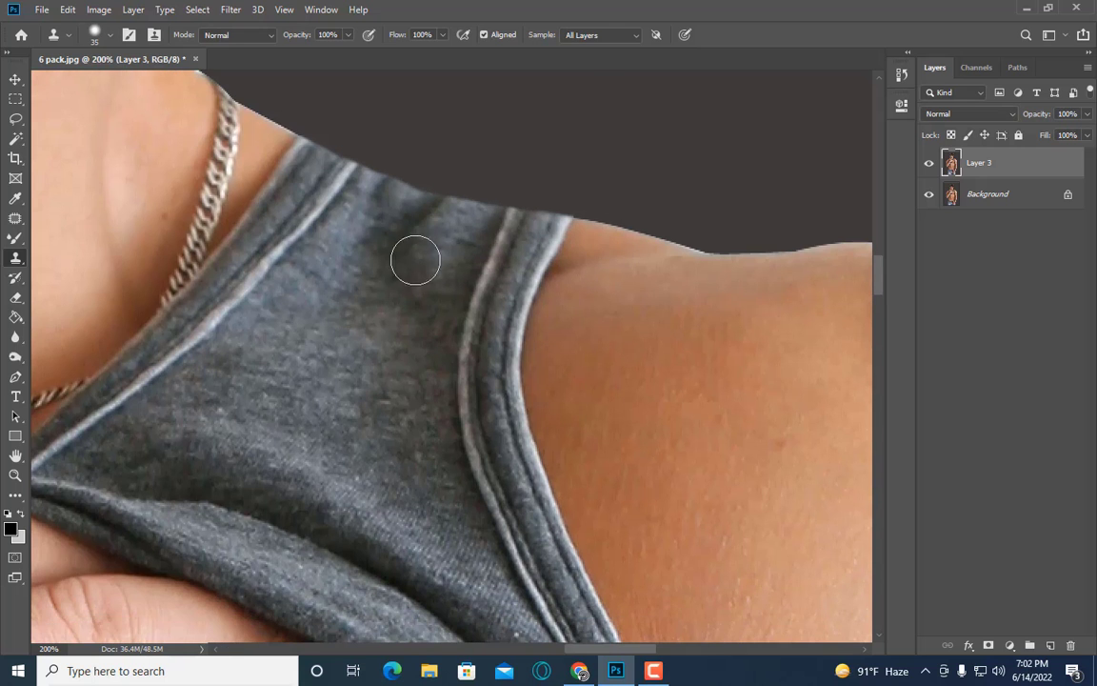
scroll(353, 208, "down", 1)
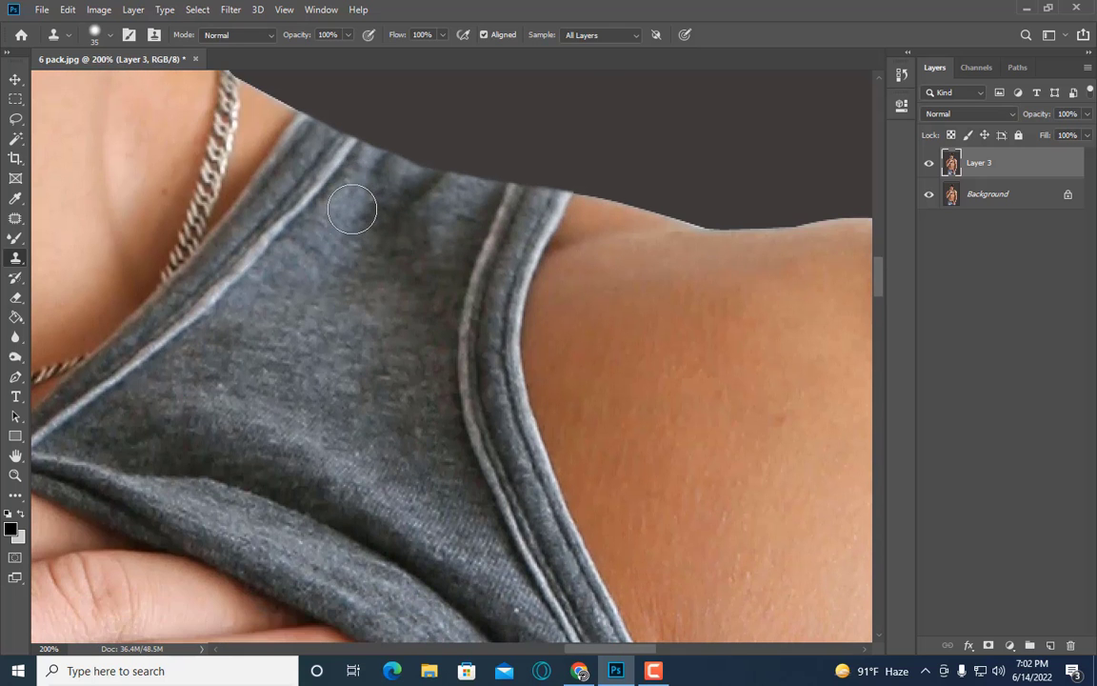
scroll(559, 313, "down", 1)
scroll(572, 296, "down", 1)
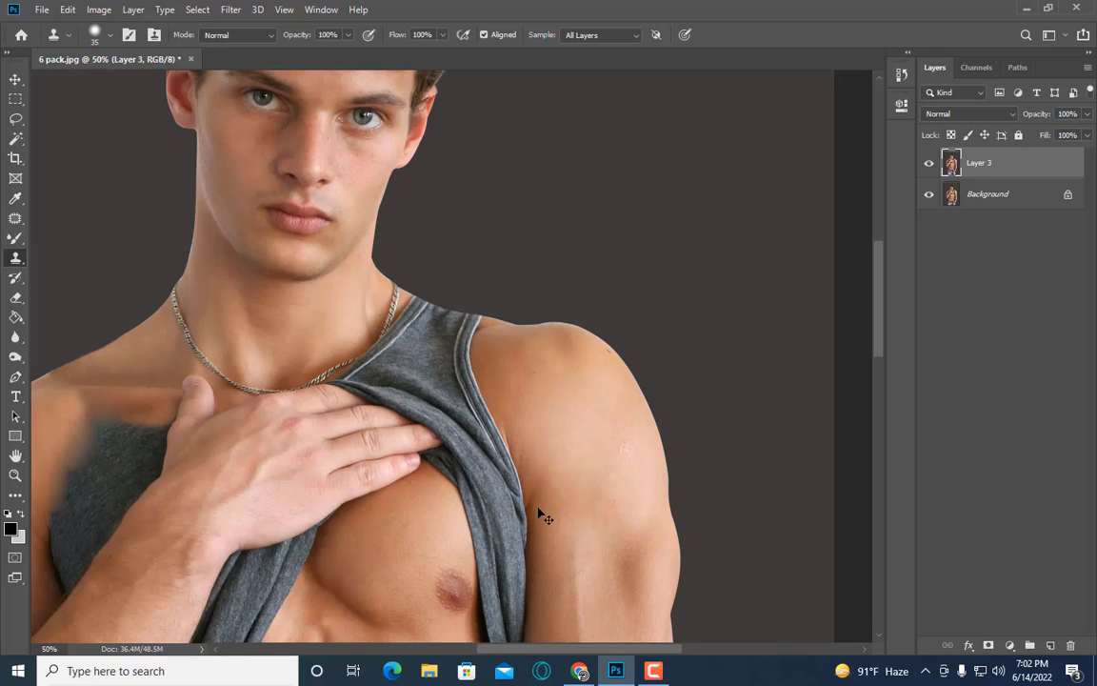
Step: Lasso a skin strip on the left shoulder, copy it, and warp it to fit
scroll(534, 515, "left", 4)
scroll(230, 318, "down", 1)
key("l")
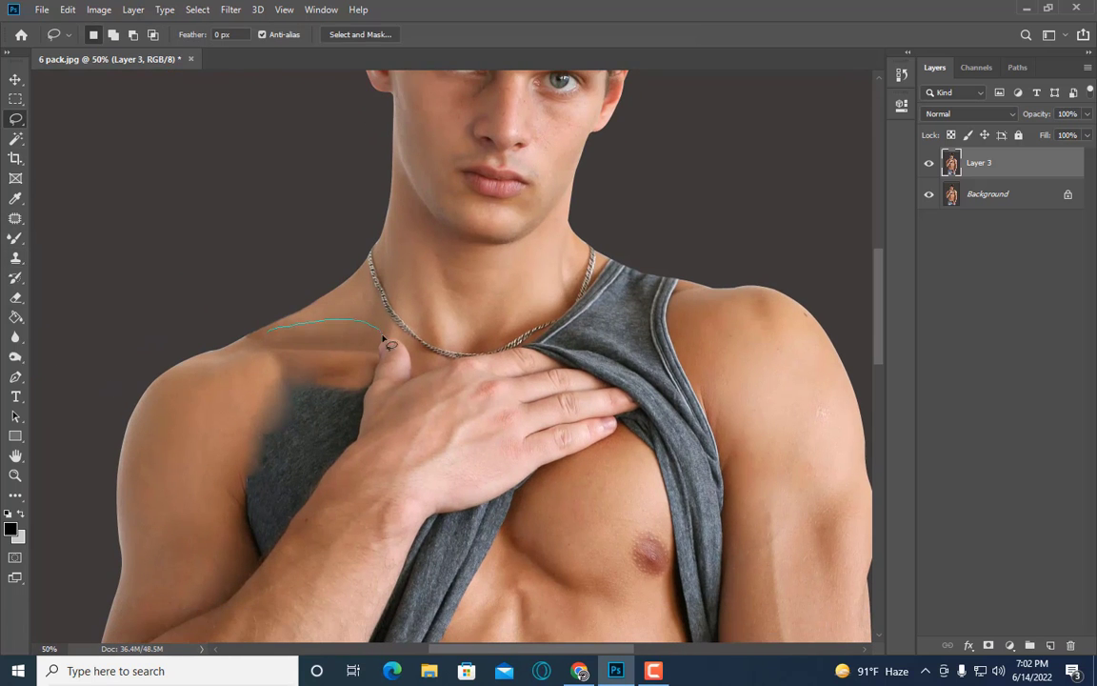
mouse_move(386, 341)
left_mouse_down()
mouse_move(253, 376)
mouse_move(228, 355)
left_mouse_up()
right_click(706, 286)
left_click(810, 217)
key("ctrl+t")
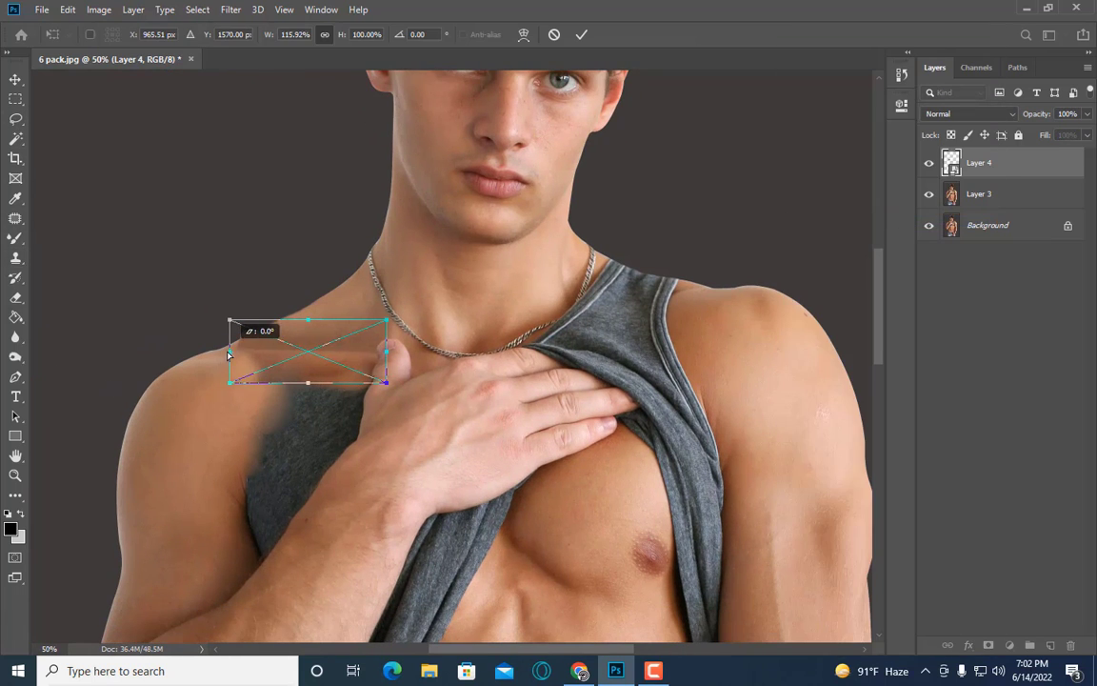
left_click(524, 35)
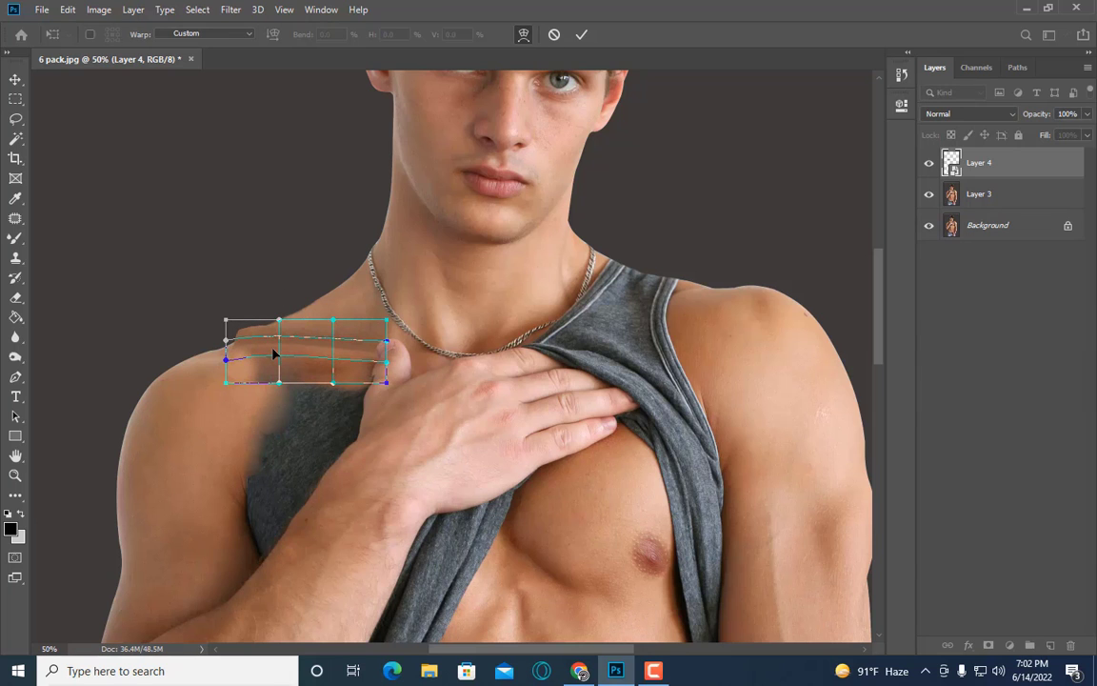
key("Return")
Step: Erase the patch's hard left and lower edges and drag a copy toward the right strap
scroll(273, 355, "up", 1)
scroll(572, 381, "left", 3)
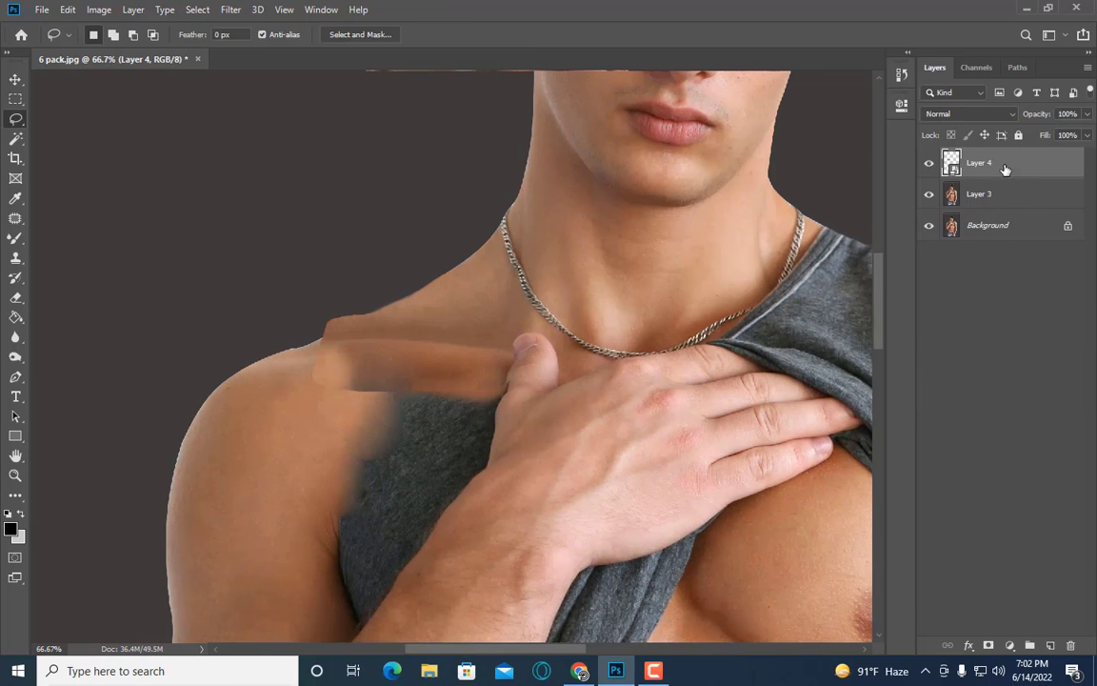
key("e")
mouse_move(306, 318)
left_mouse_down()
mouse_move(306, 409)
mouse_move(274, 420)
left_mouse_up()
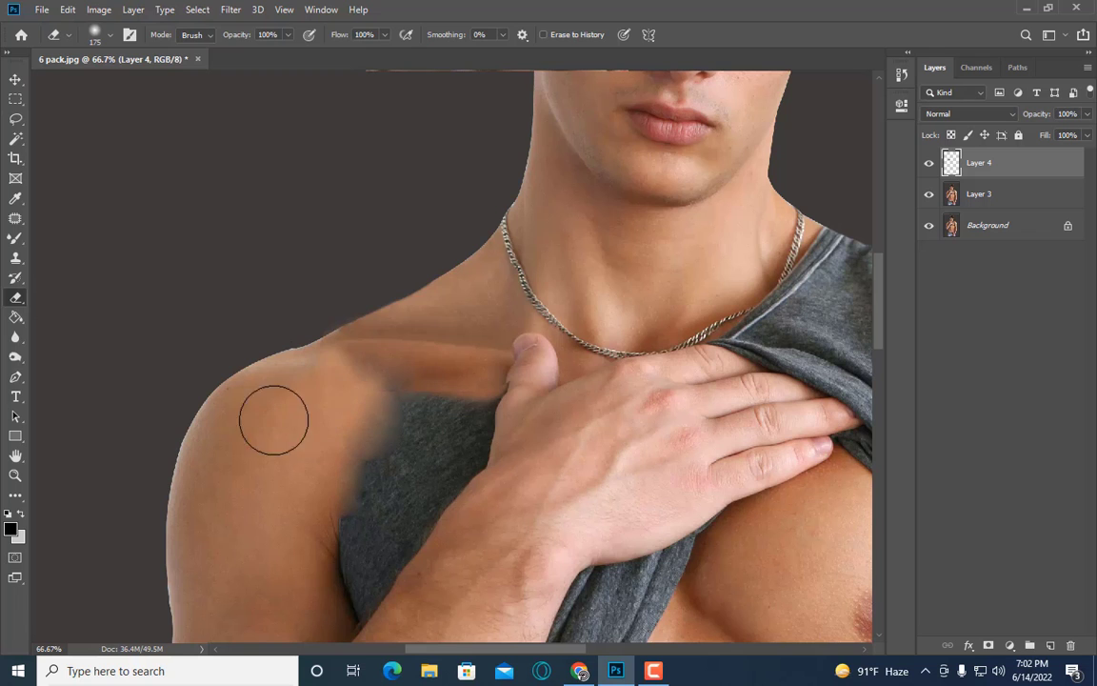
scroll(526, 441, "down", 1)
scroll(527, 443, "up", 1)
key("bracketleft")
key("bracketleft")
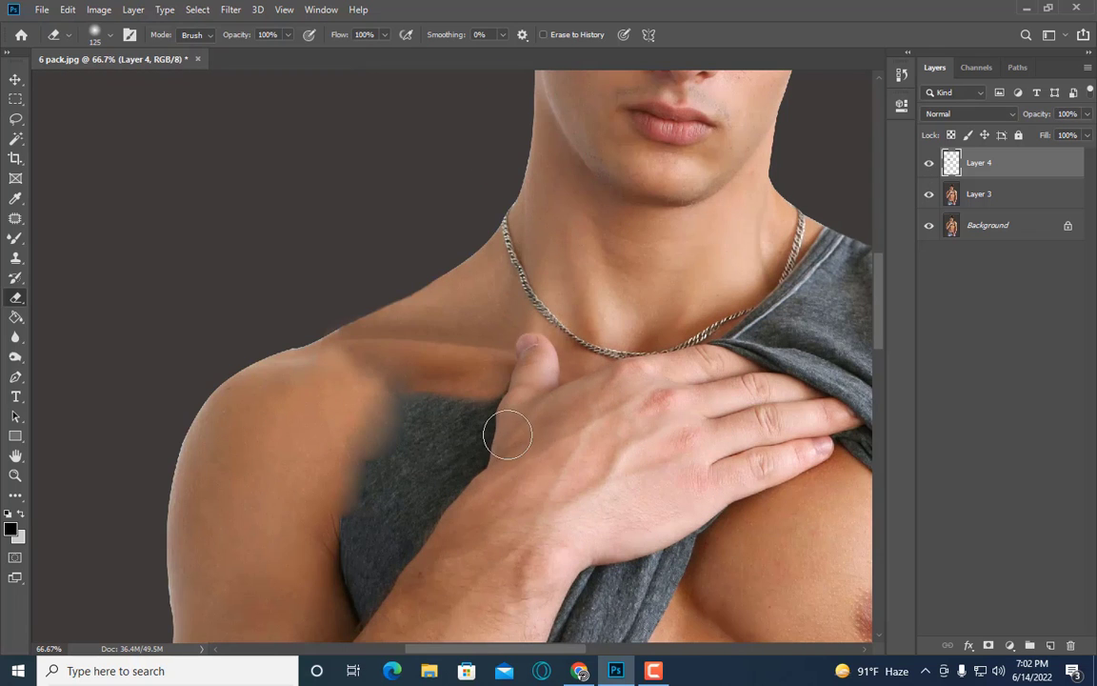
scroll(508, 436, "down", 1)
left_click_drag(447, 353, 753, 334)
key("ctrl+t")
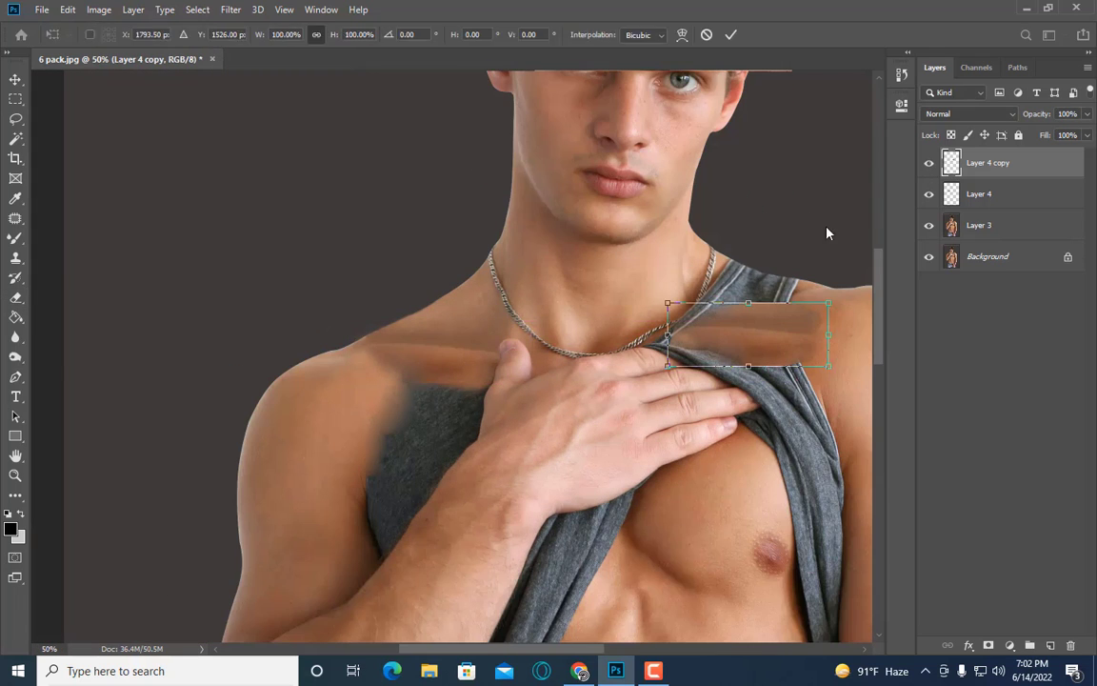
Step: Rotate the skin copy along the right strap, duplicate it, and merge the copies into one layer
left_click_drag(843, 319, 833, 277)
mouse_move(762, 310)
left_mouse_down()
mouse_move(772, 316)
mouse_move(752, 286)
left_mouse_up()
key("Return")
key("ctrl+j")
key("e")
left_click(988, 193, "shift")
right_click(988, 194)
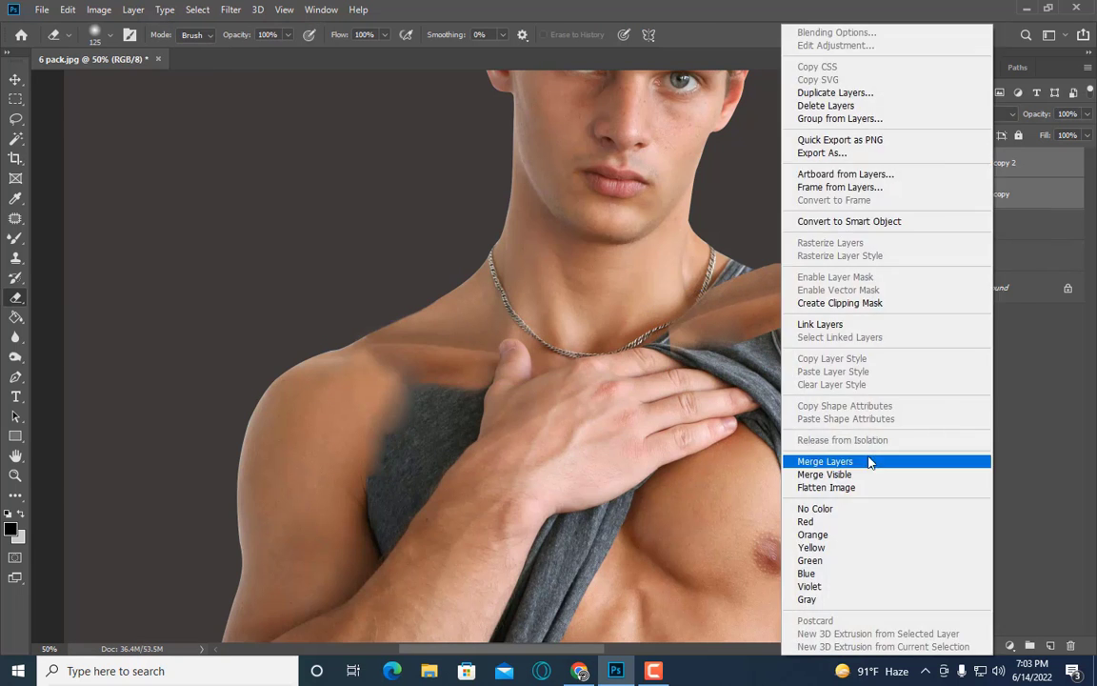
left_click(869, 462)
Step: Erase the patch's top edge so it blends into the shoulder
scroll(731, 336, "up", 1)
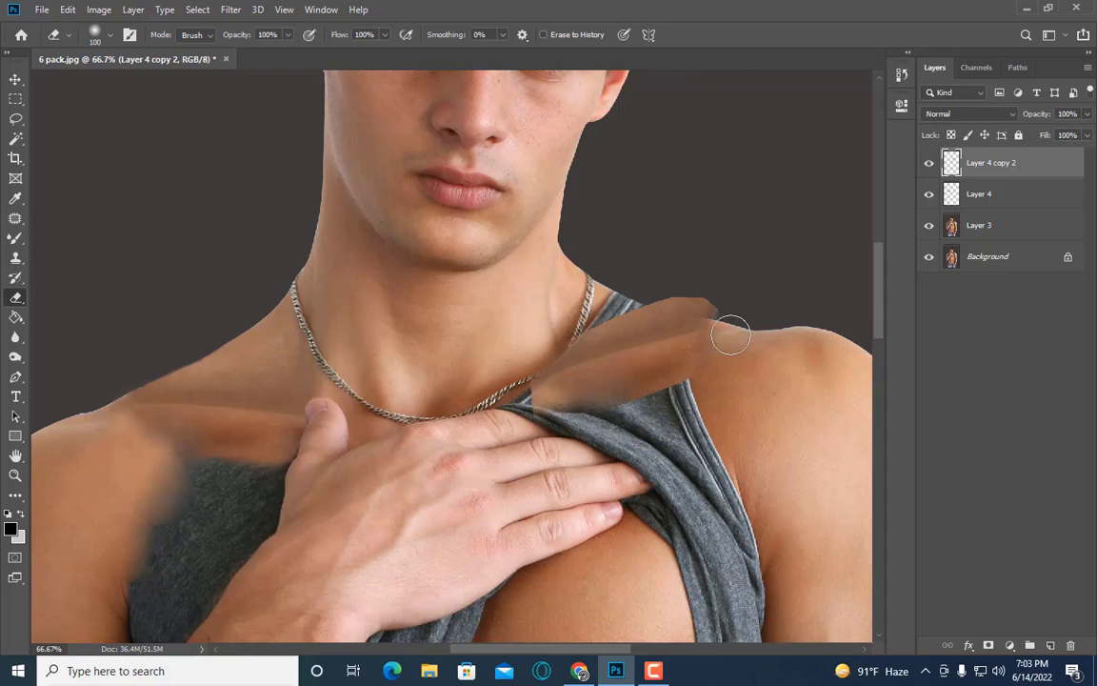
left_click_drag(650, 296, 670, 301)
key("bracketright")
scroll(556, 374, "down", 1)
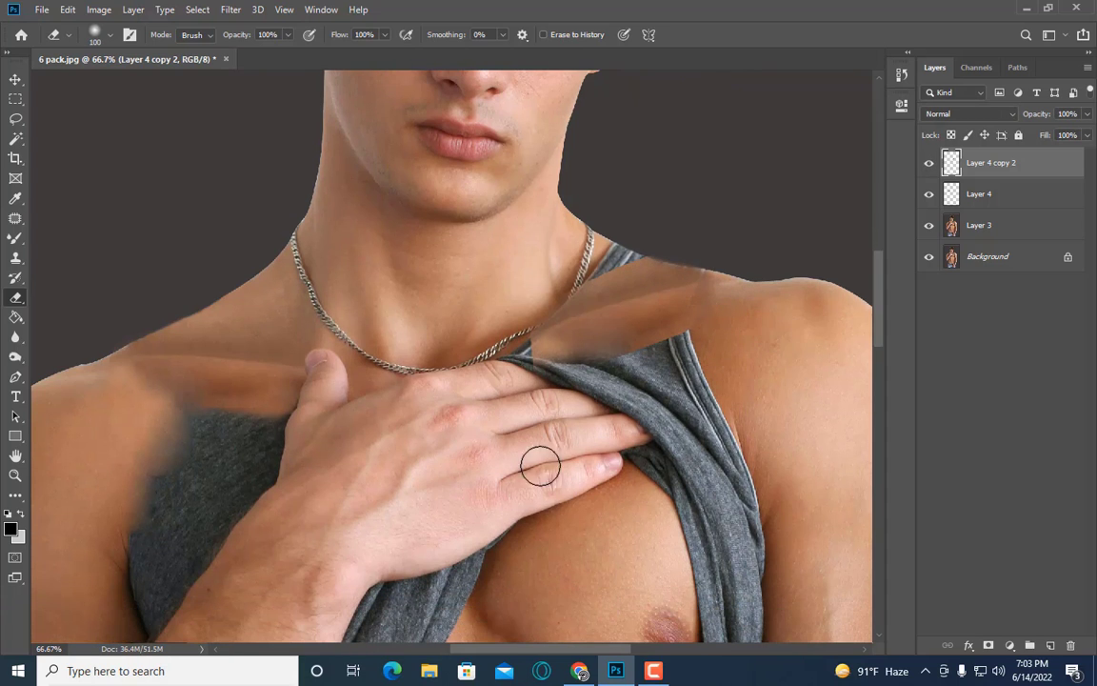
scroll(596, 522, "up", 3)
Step: Clone skin over the grey strap fabric beside the chain on a new empty layer
key("s")
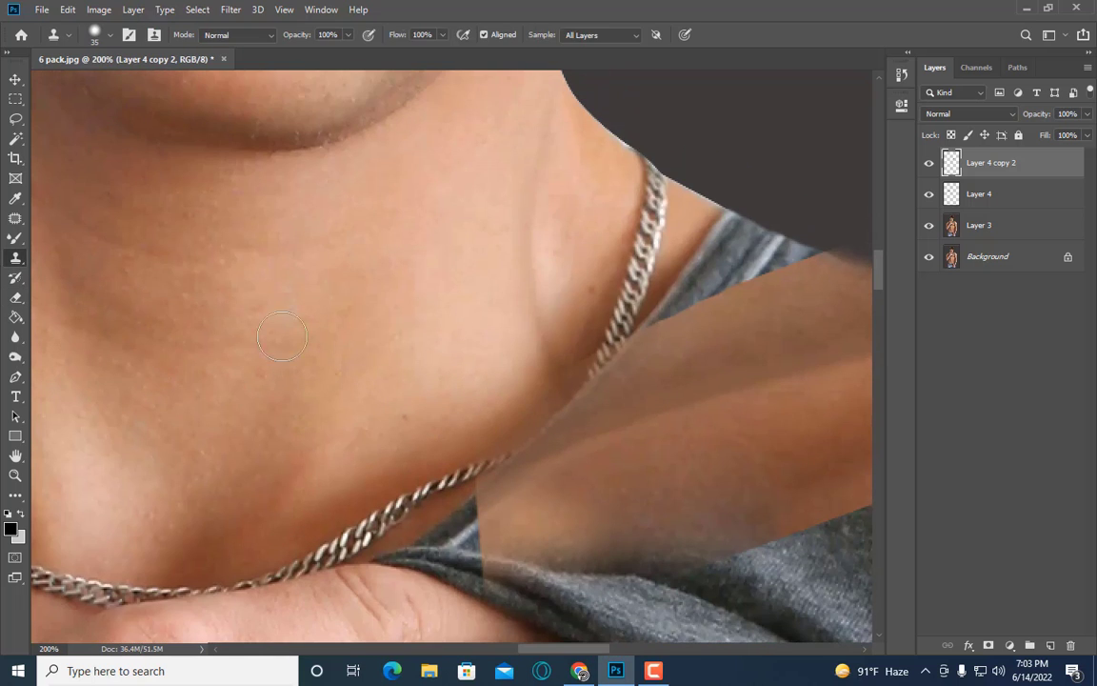
left_click_drag(693, 226, 703, 281)
left_click(1051, 645)
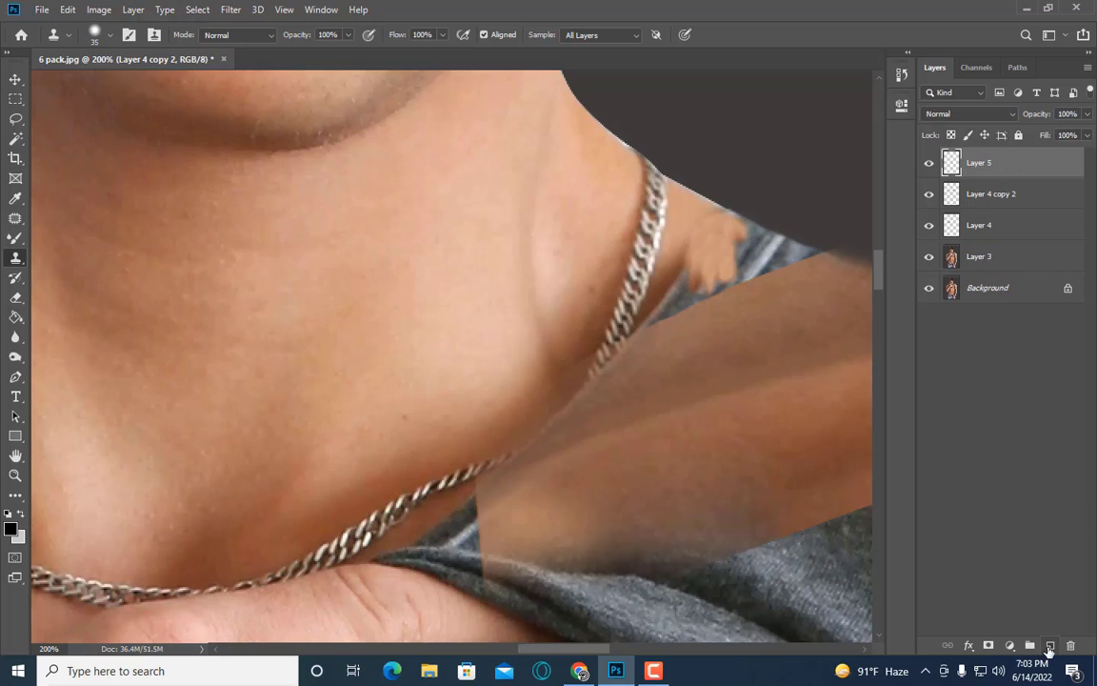
scroll(761, 474, "down", 3)
key("ctrl+plus")
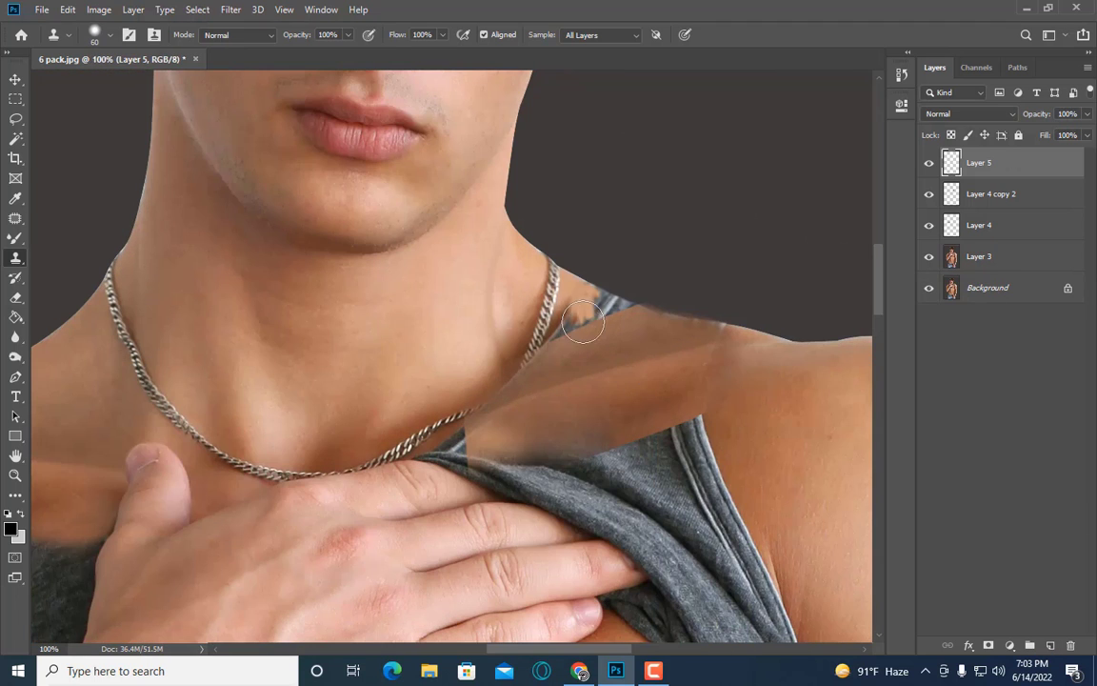
key("bracketleft")
key("bracketleft")
key("bracketleft")
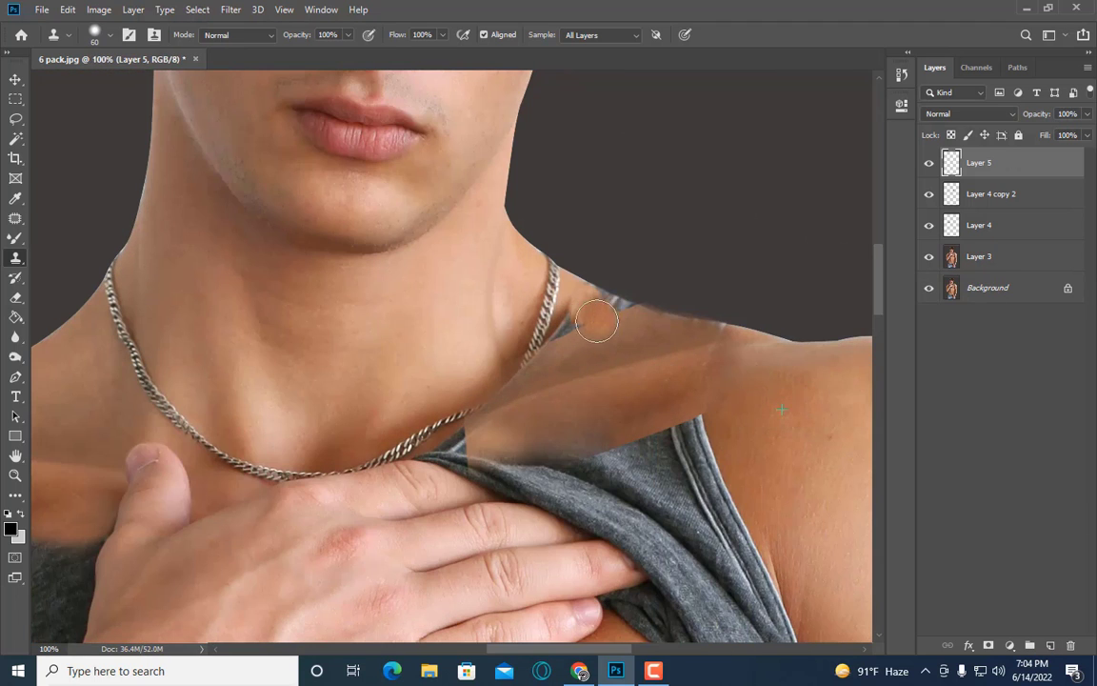
key("bracketleft")
mouse_move(619, 303)
left_mouse_down()
mouse_move(600, 330)
mouse_move(544, 361)
left_mouse_up()
key("bracketleft")
key("bracketleft")
key("bracketleft")
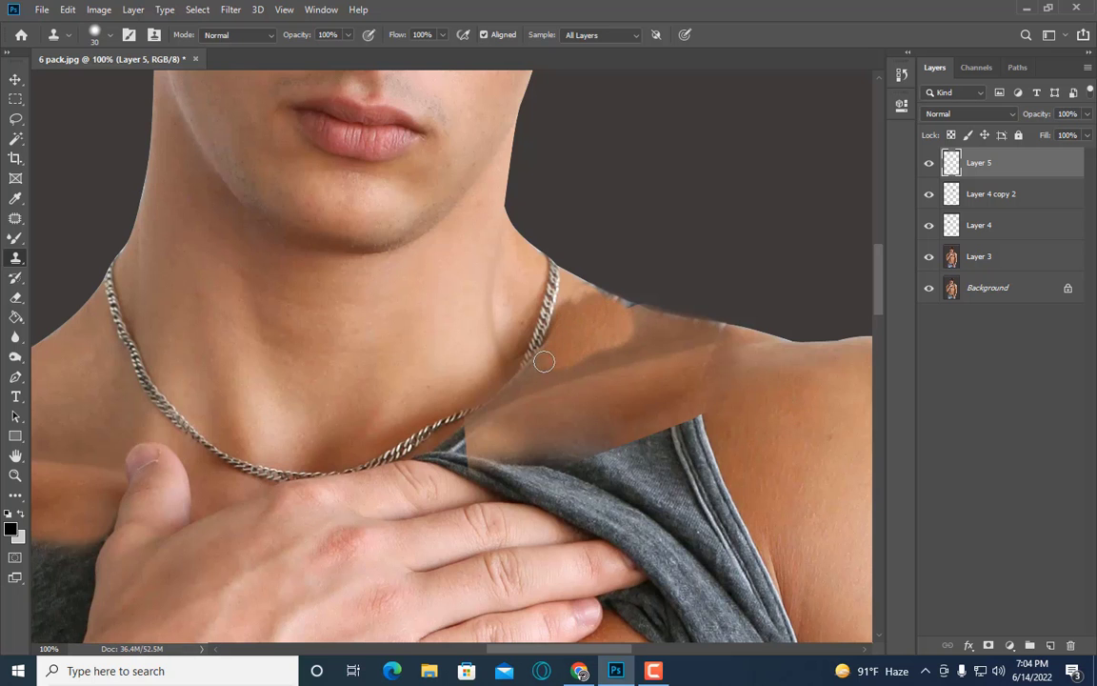
Step: Erase the excess cloned skin and merge the retouching layers into one
key("e")
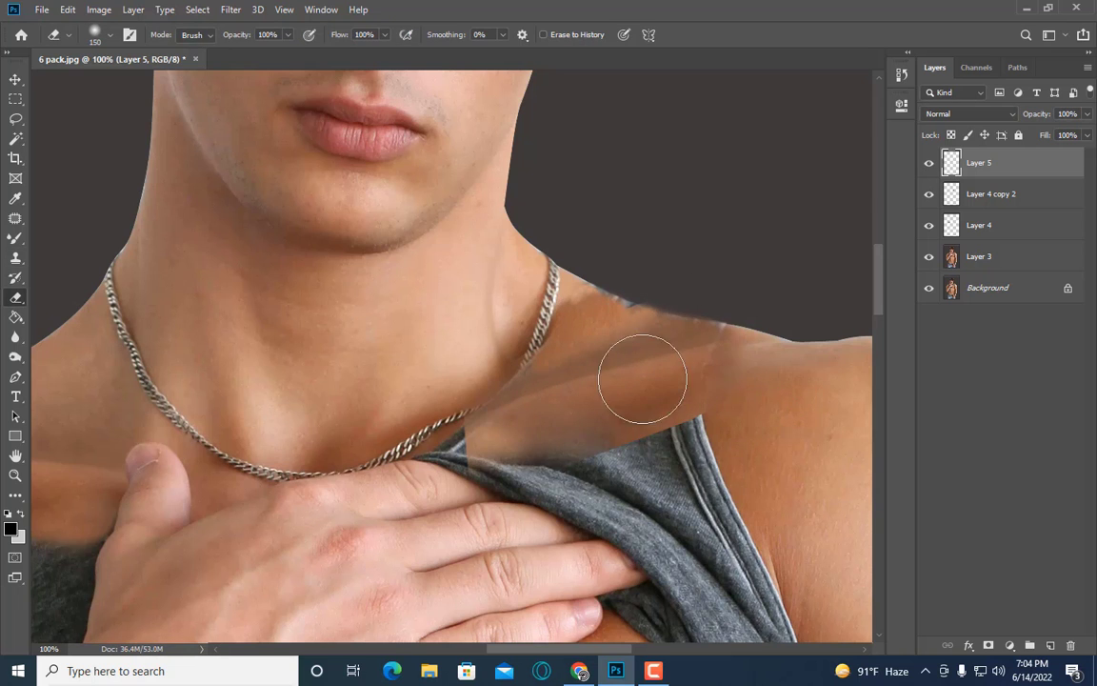
scroll(732, 356, "down", 1)
key("ctrl+minus")
left_click(976, 254, "shift")
right_click(976, 254)
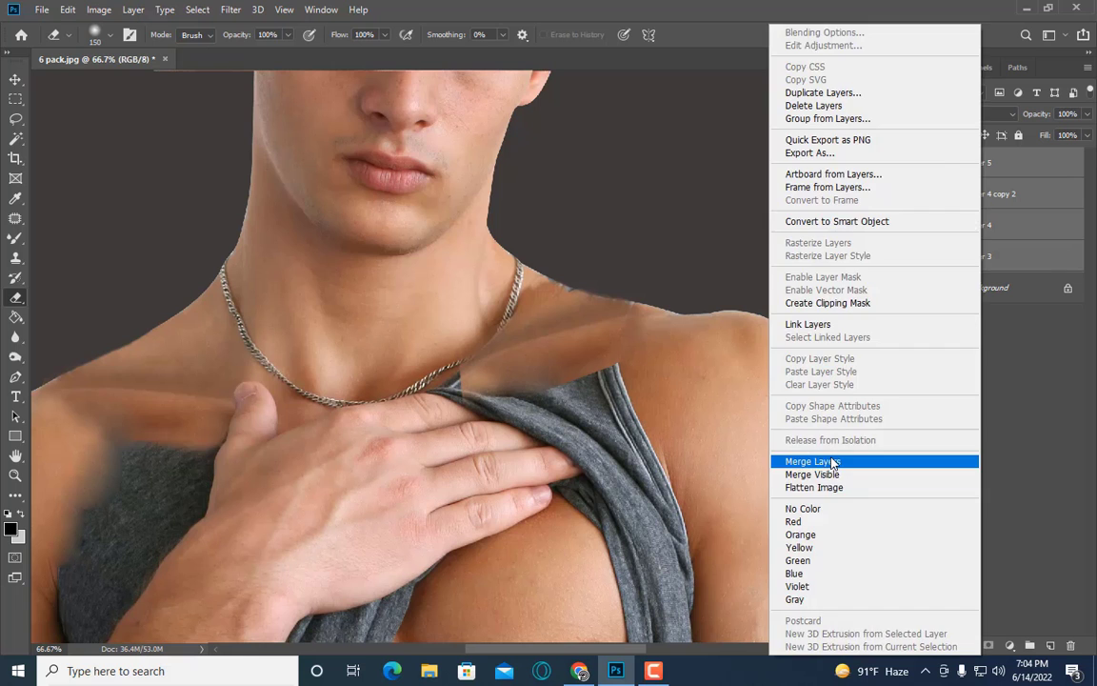
left_click(820, 458)
Step: Patch the rough area near the neck with nearby skin
key("ctrl+plus")
key("j")
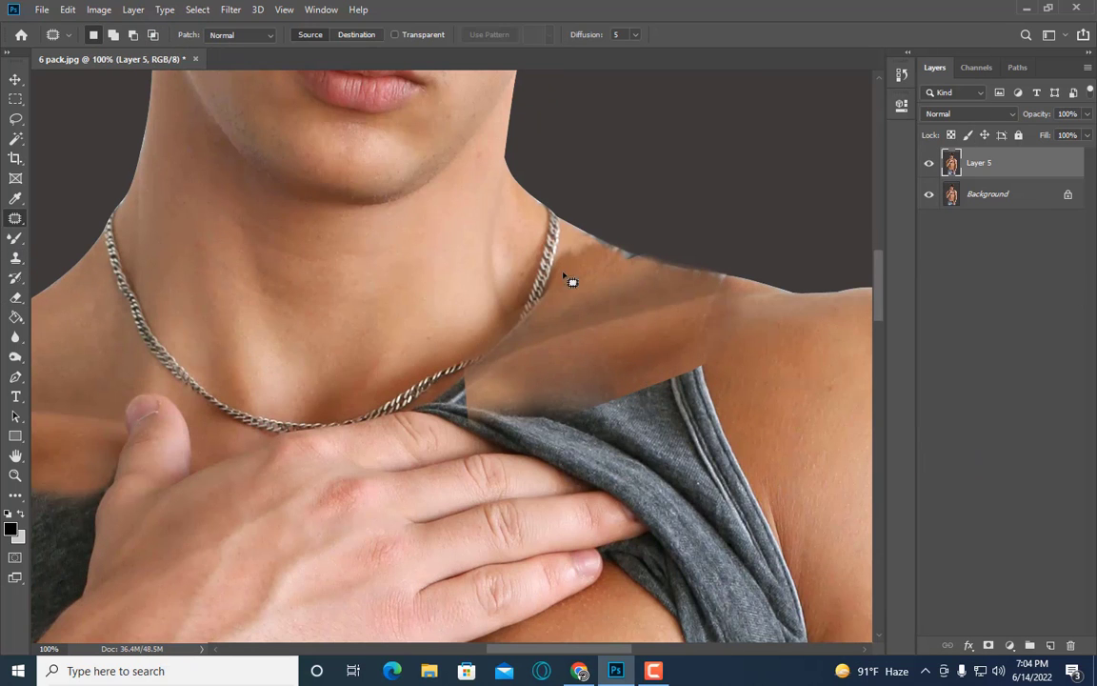
left_click_drag(572, 300, 592, 303)
mouse_move(602, 247)
left_mouse_down()
mouse_move(570, 274)
mouse_move(636, 343)
left_mouse_up()
key("s")
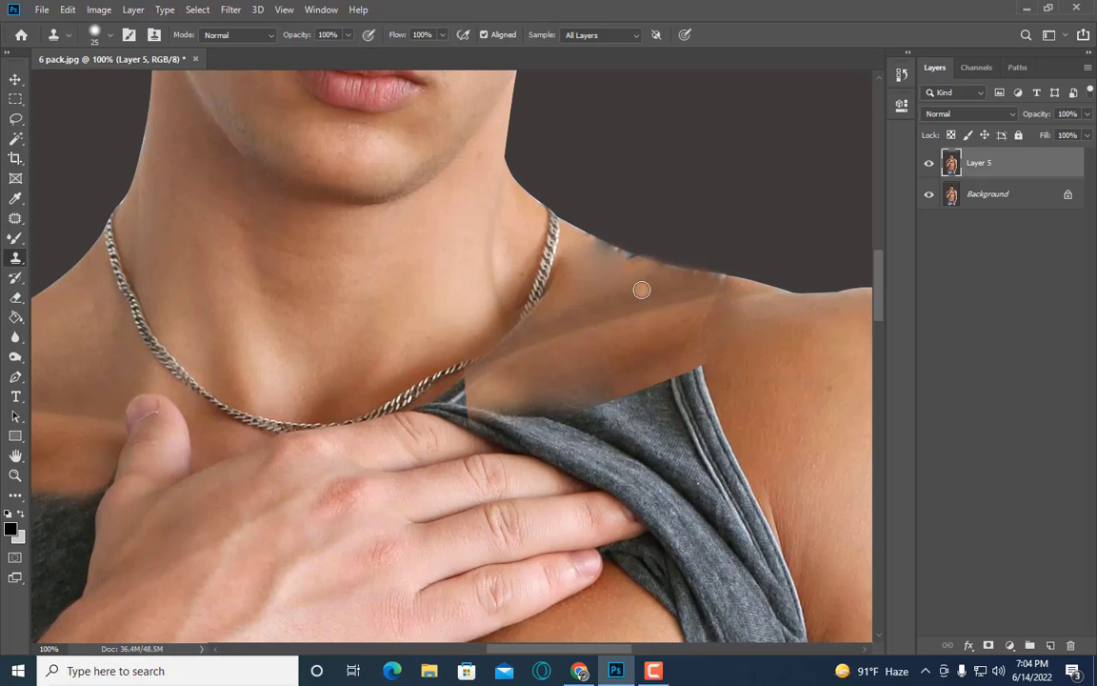
key("bracketleft")
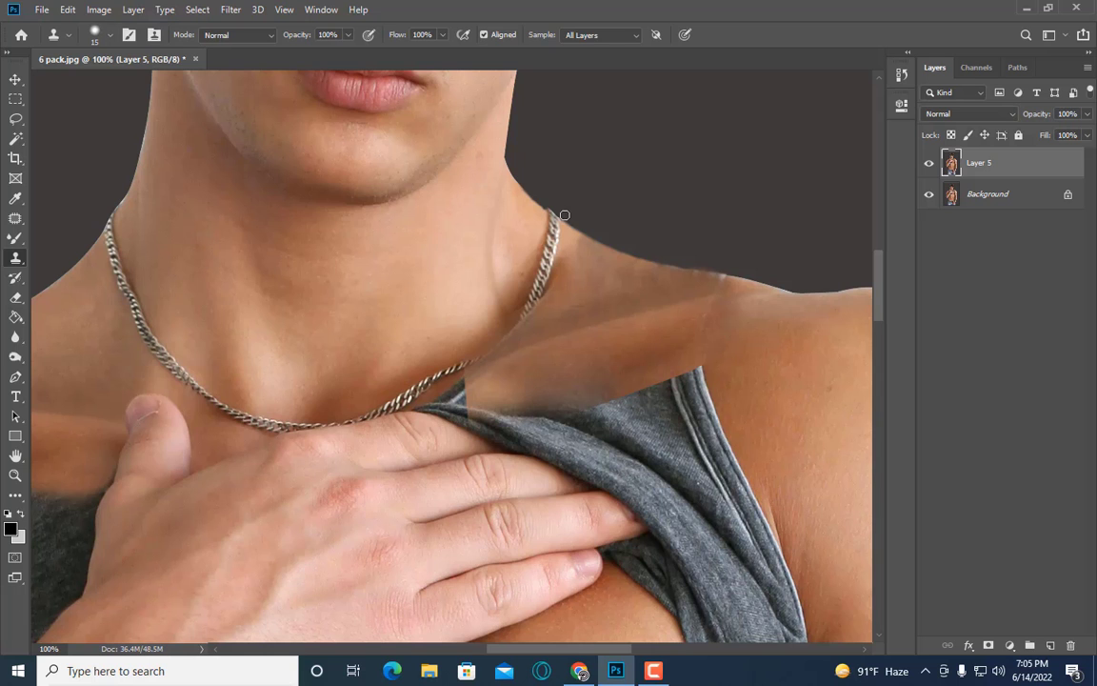
key("ctrl+minus")
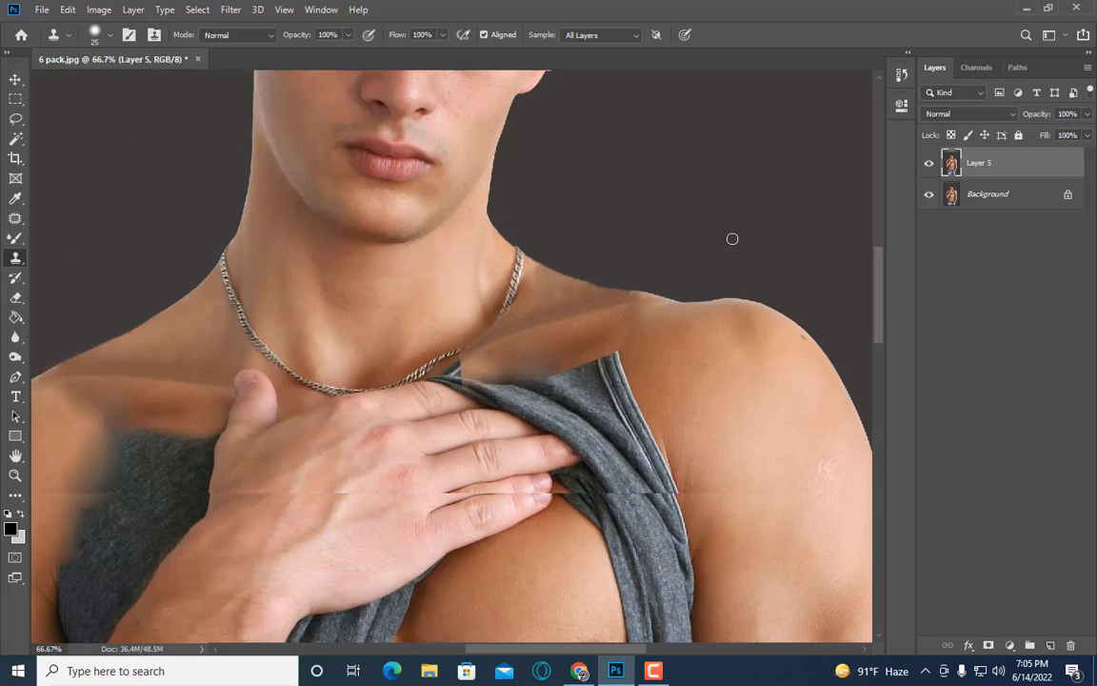
scroll(730, 238, "down", 1)
Step: Patch the strap area and its leftover edge with clean skin
key("j")
left_click_drag(584, 293, 589, 319)
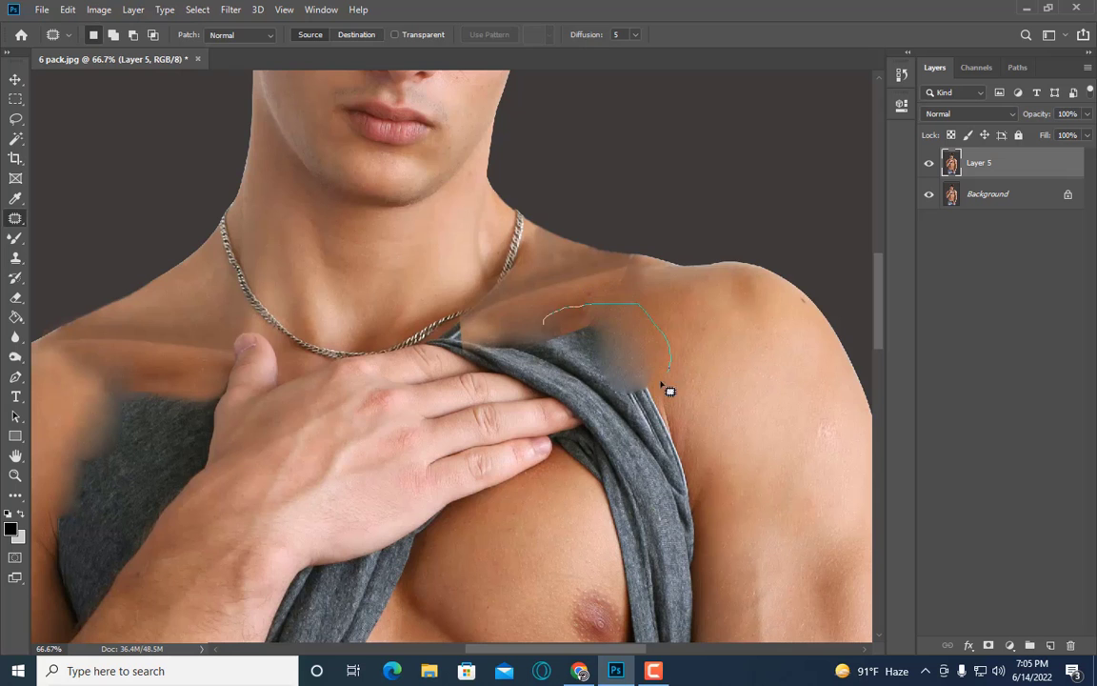
left_click_drag(633, 354, 752, 392)
key("ctrl+d")
key("ctrl+plus")
key("ctrl+plus")
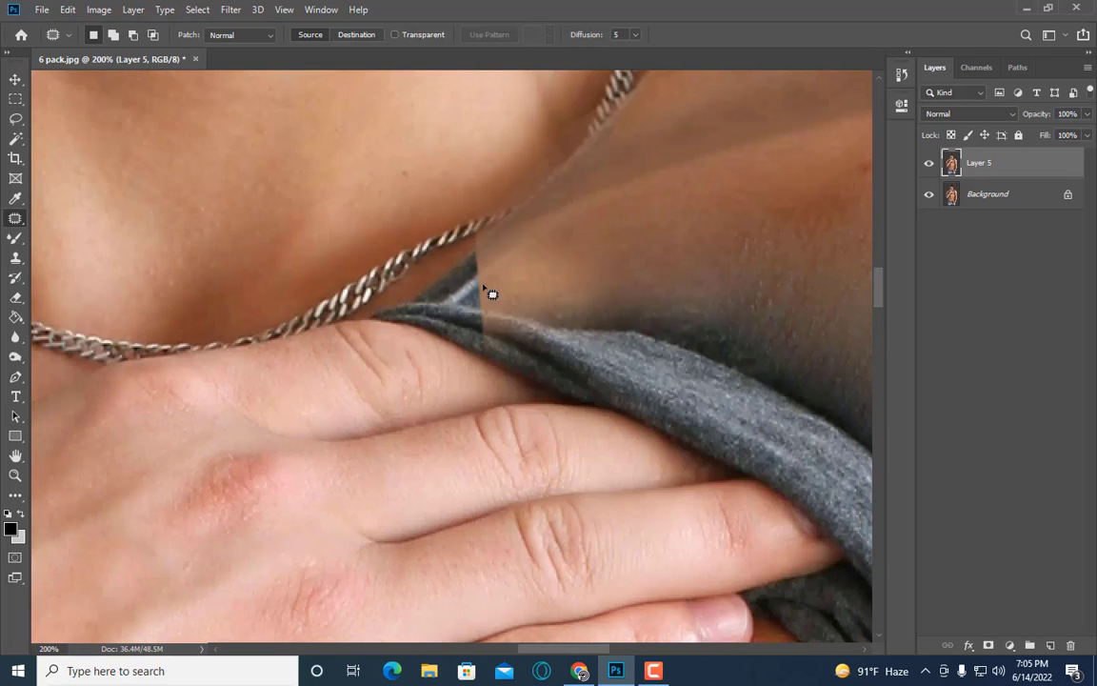
left_click_drag(495, 309, 462, 245)
left_click_drag(524, 267, 446, 174)
key("ctrl+d")
Step: Clone skin over the seam near the chain, then add a fresh layer for cloning
key("s")
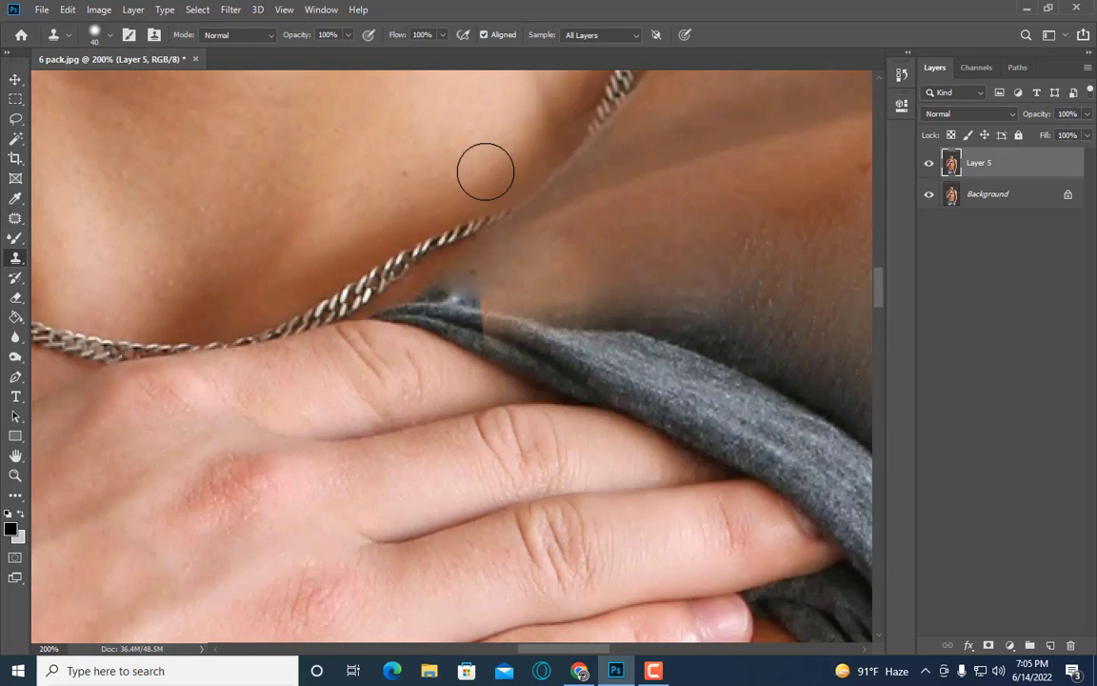
left_click_drag(536, 263, 419, 276)
left_click(1050, 646)
key("ctrl+minus")
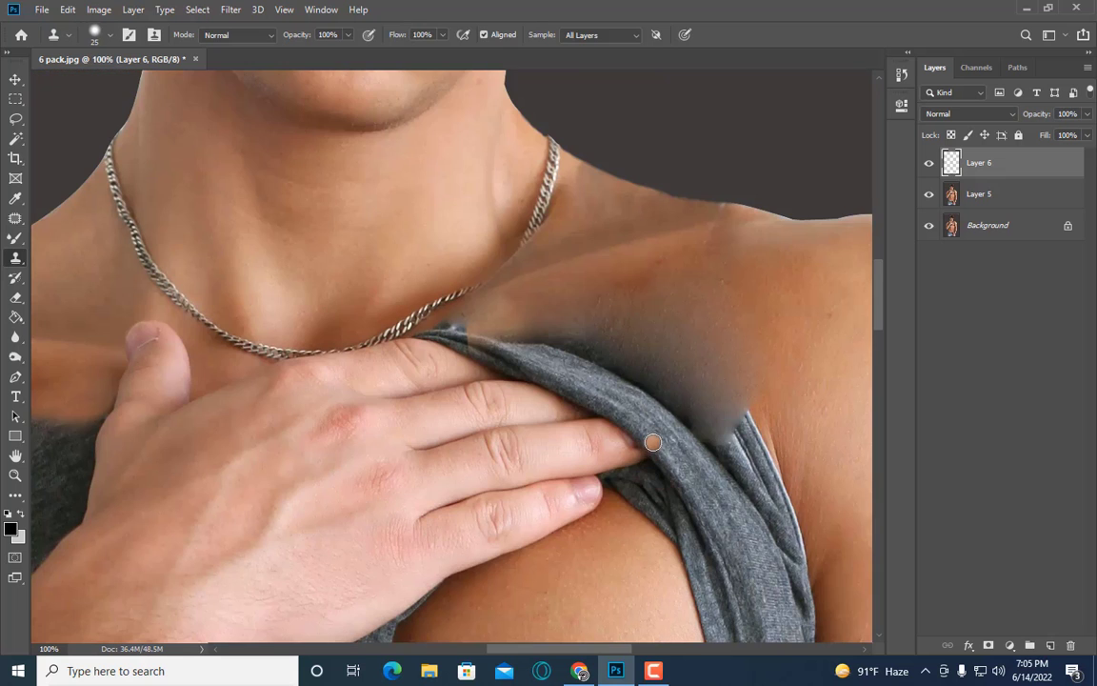
scroll(617, 268, "down", 1)
key("bracketright")
key("bracketright")
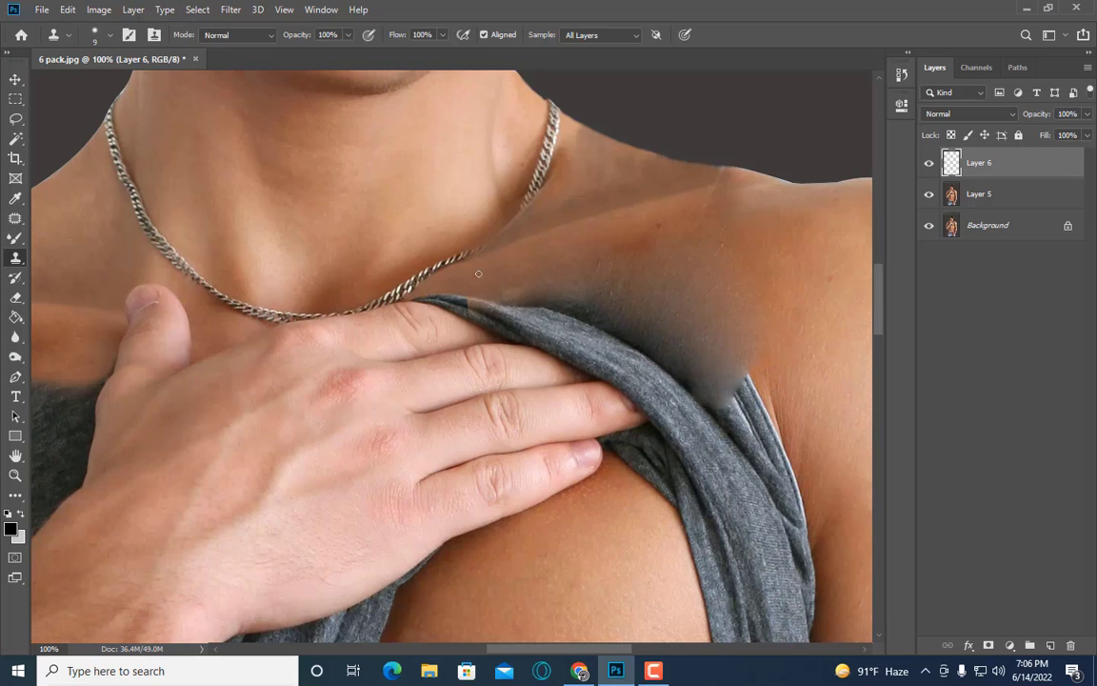
key("ctrl+minus")
scroll(714, 324, "down", 1)
Step: Merge Layers 5 and 6 into a single skin-retouch layer
left_click(979, 193, "shift")
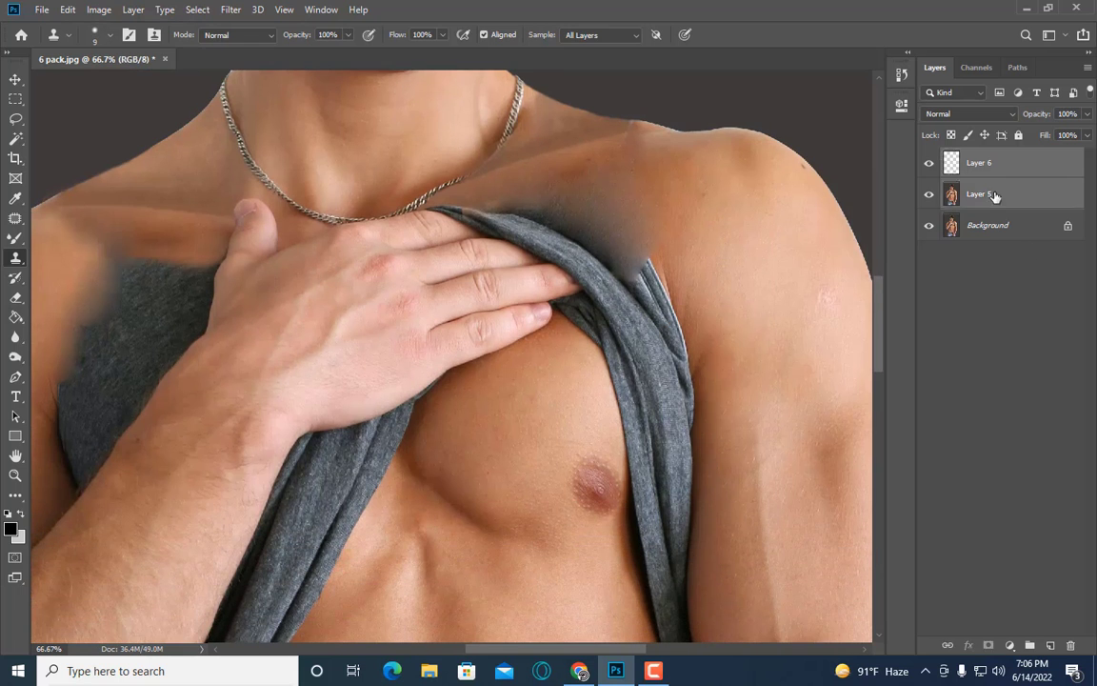
right_click(979, 194)
left_click(845, 462)
key("j")
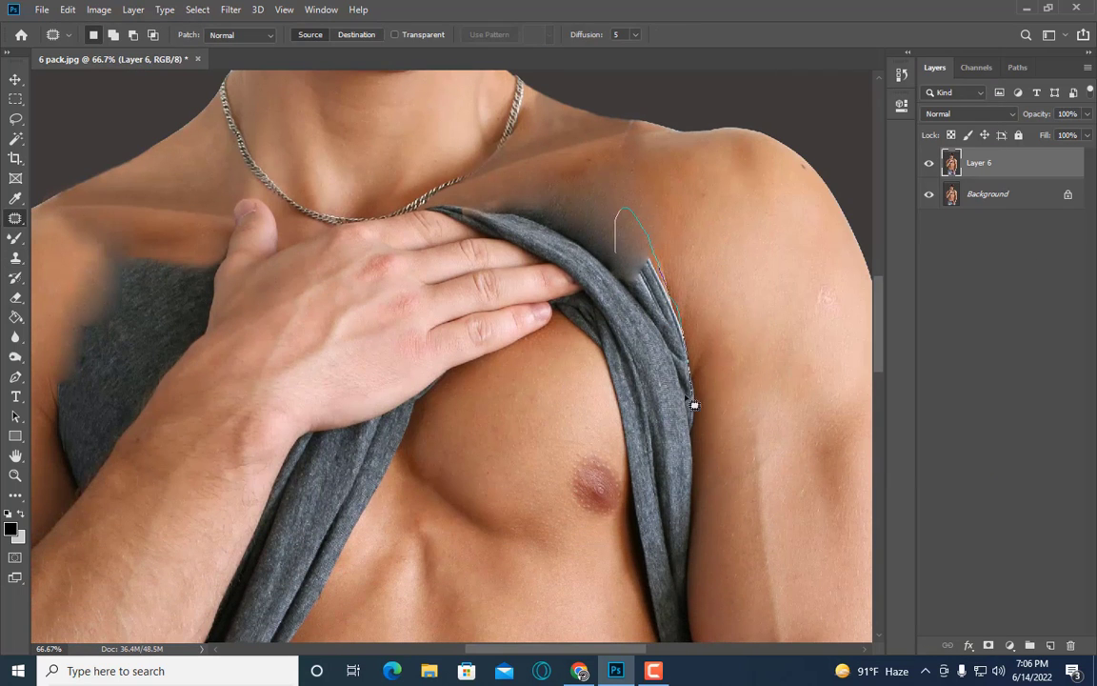
Step: Duplicate the merged layer, smooth it with the Mixer Brush, then hide Layer 6
key("ctrl+j")
key("b")
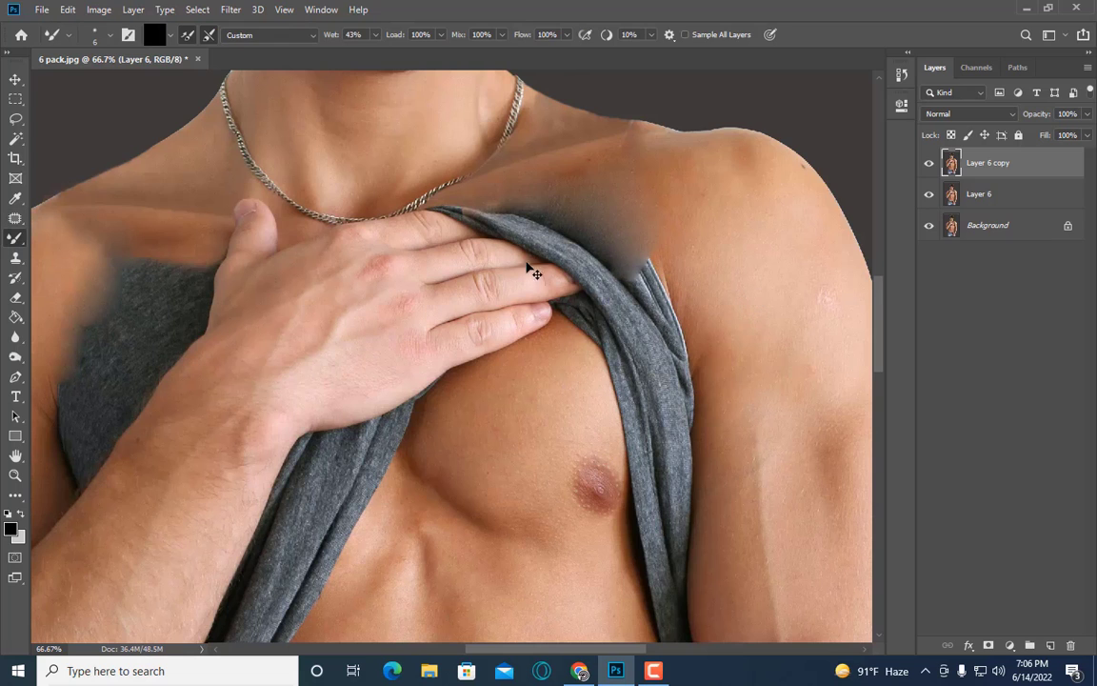
scroll(532, 271, "down", 1)
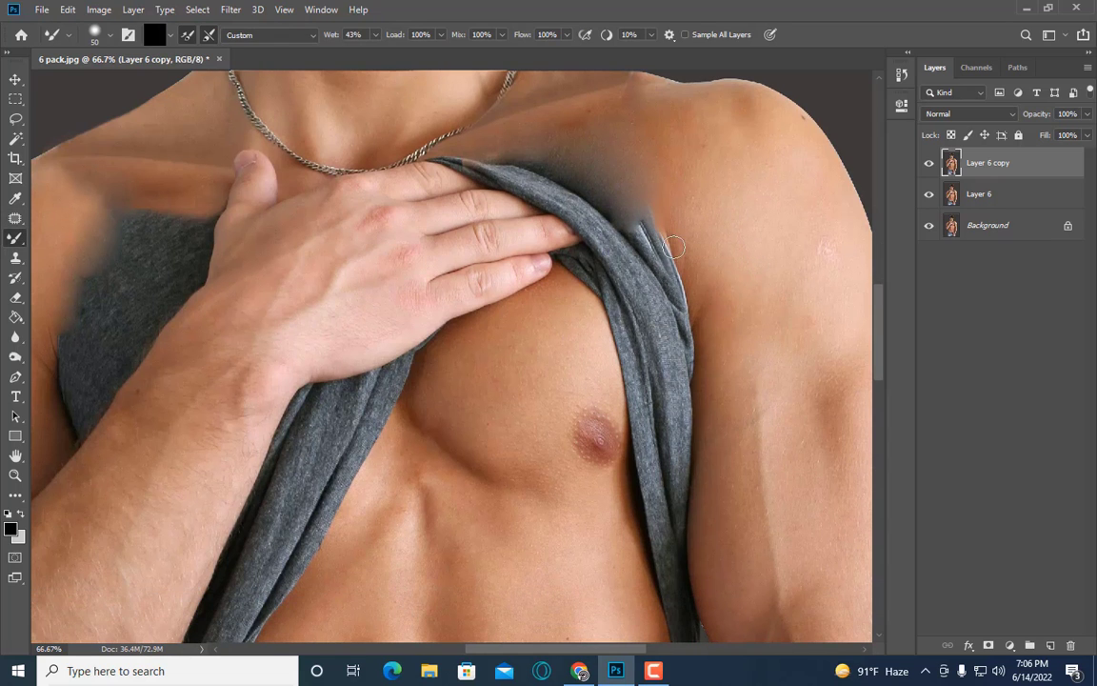
key("ctrl+minus")
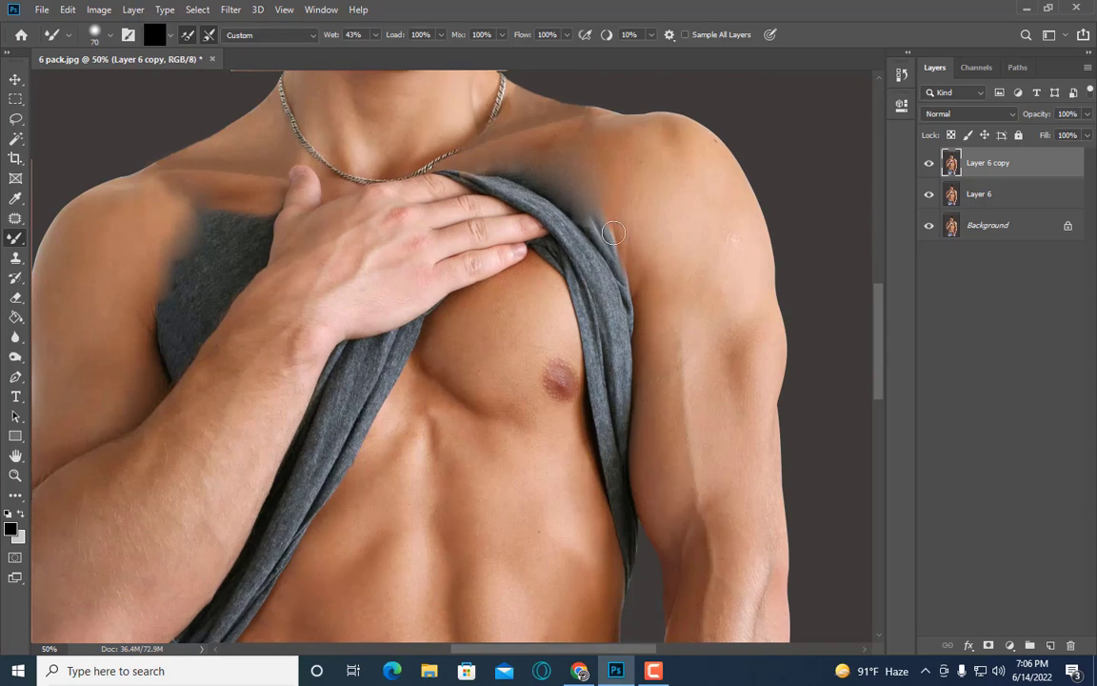
left_click(931, 167)
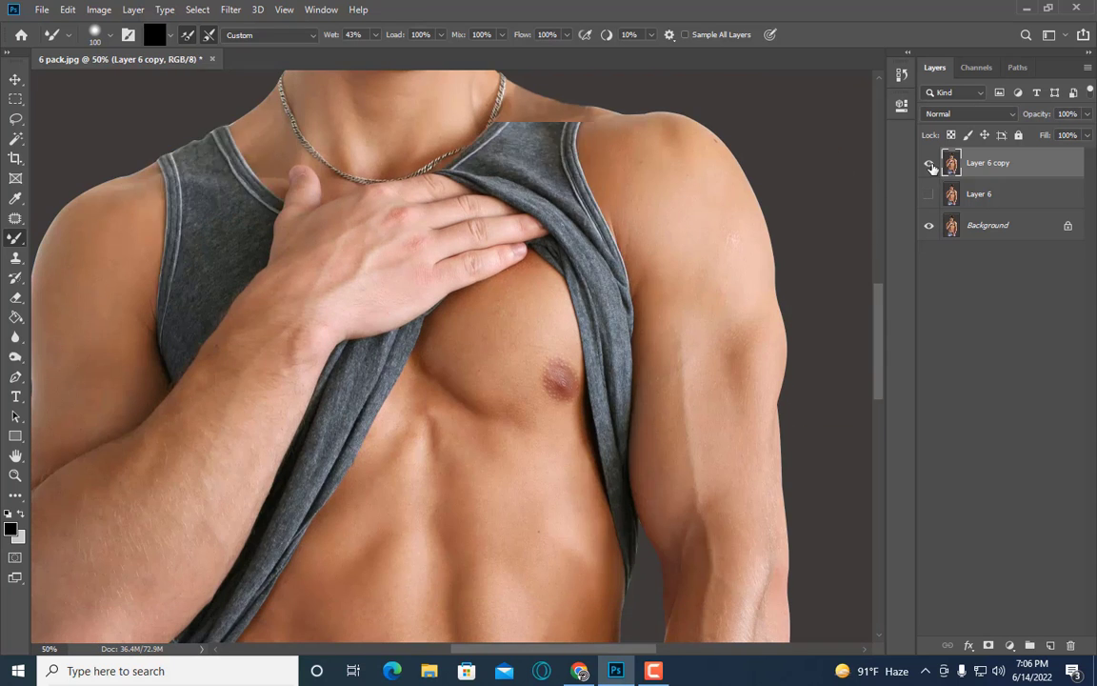
left_click(929, 193)
left_click(996, 225)
Step: Copy a lassoed strip of shoulder skin to a top layer and erase its edges
key("l")
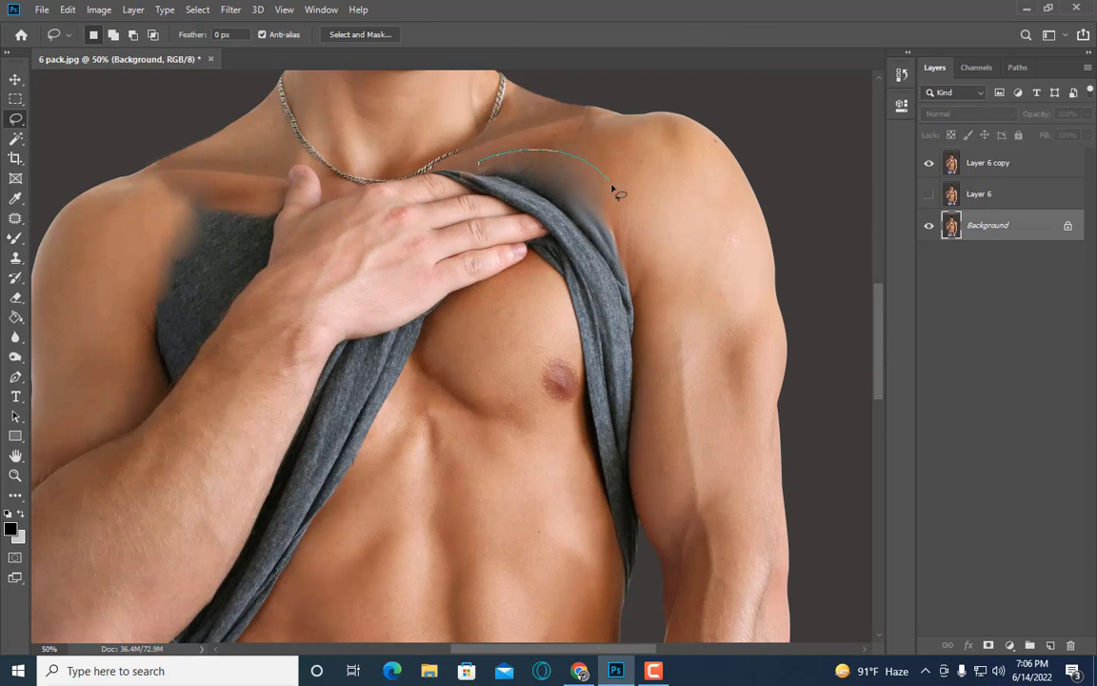
left_click_drag(489, 189, 479, 164)
key("ctrl+j")
key("ctrl+shift+bracketright")
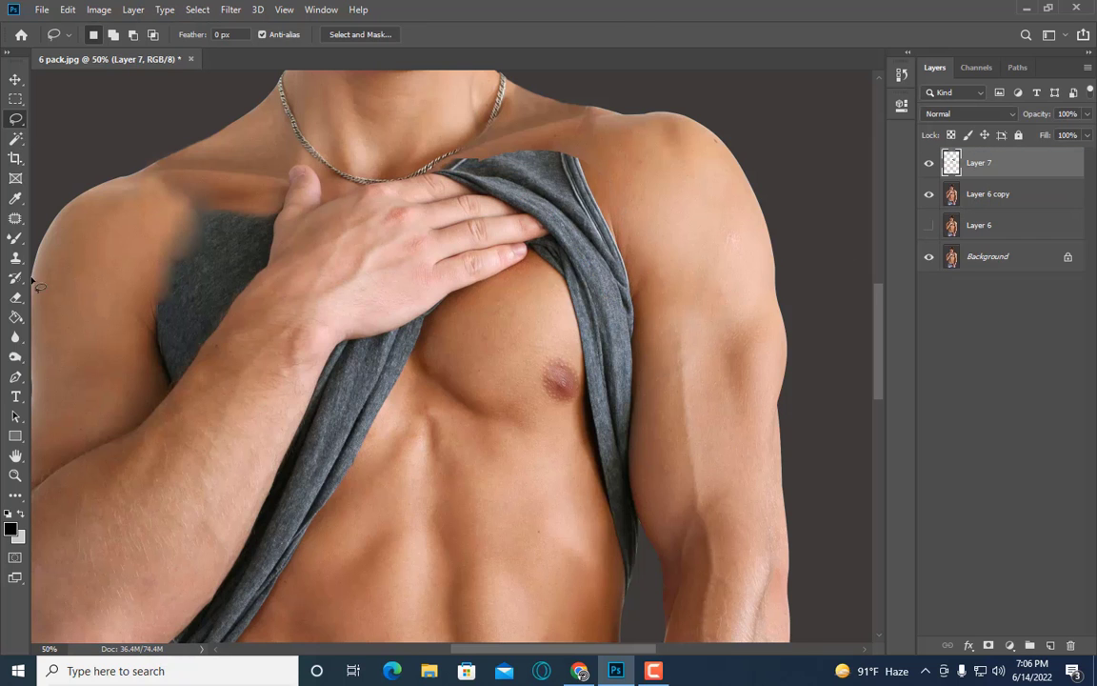
key("e")
scroll(676, 215, "up", 1)
key("ctrl+plus")
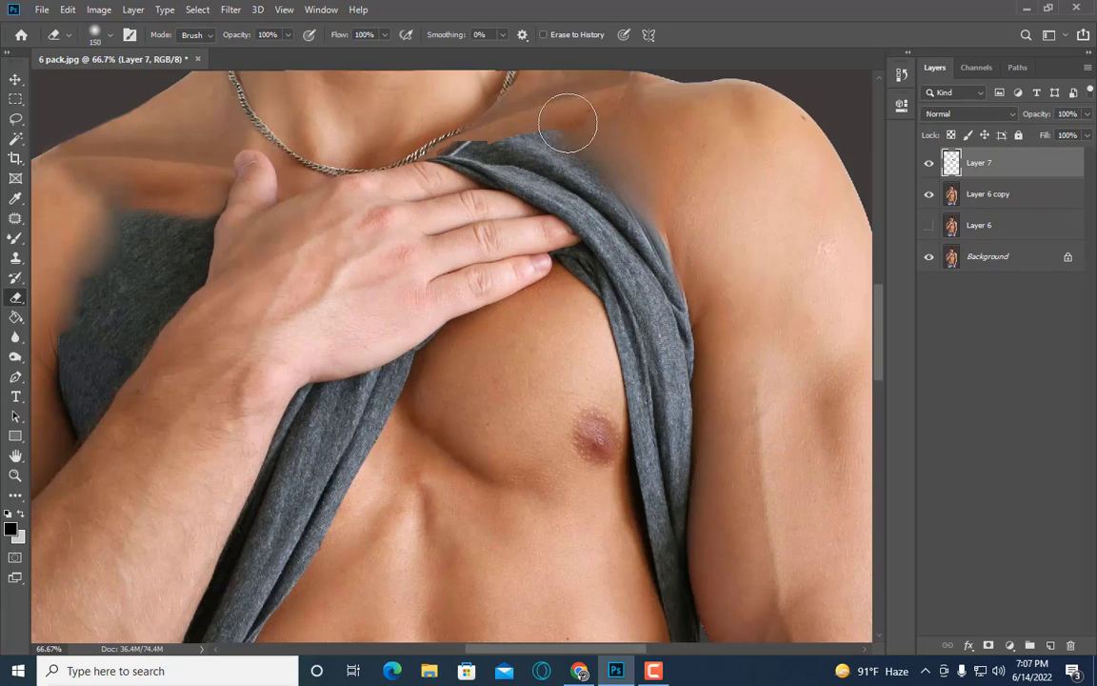
key("bracketleft")
key("bracketleft")
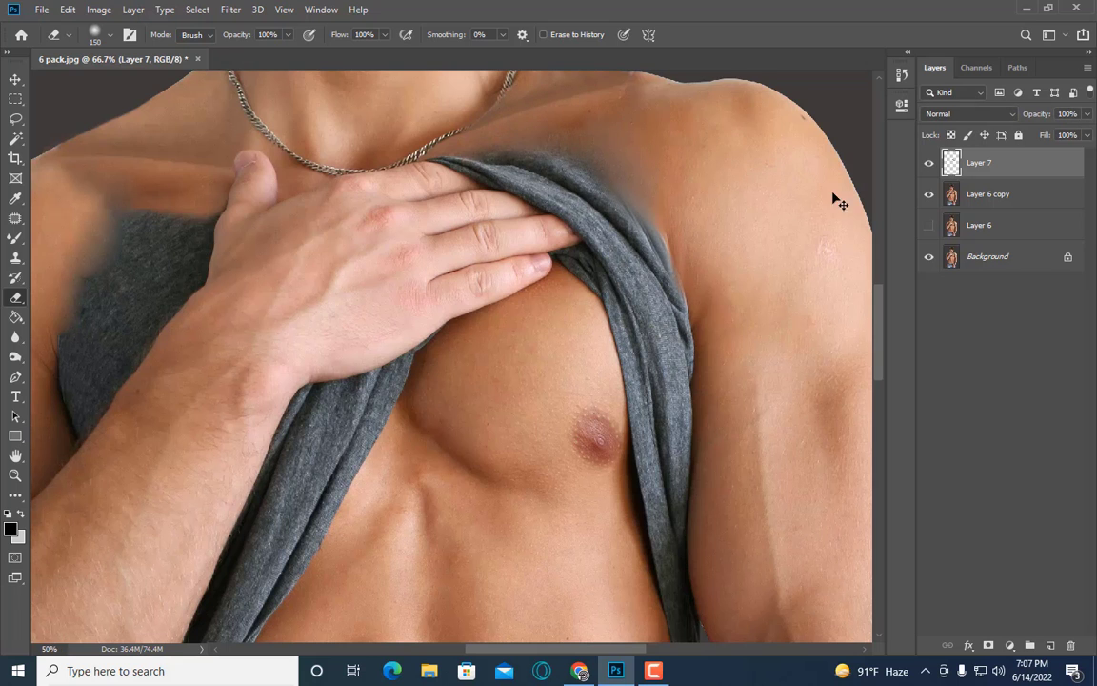
key("ctrl+minus")
Step: Merge the shoulder patch with Layer 6 copy into Layer 7 copy
left_click(990, 193, "ctrl")
right_click(990, 194)
left_click(889, 463)
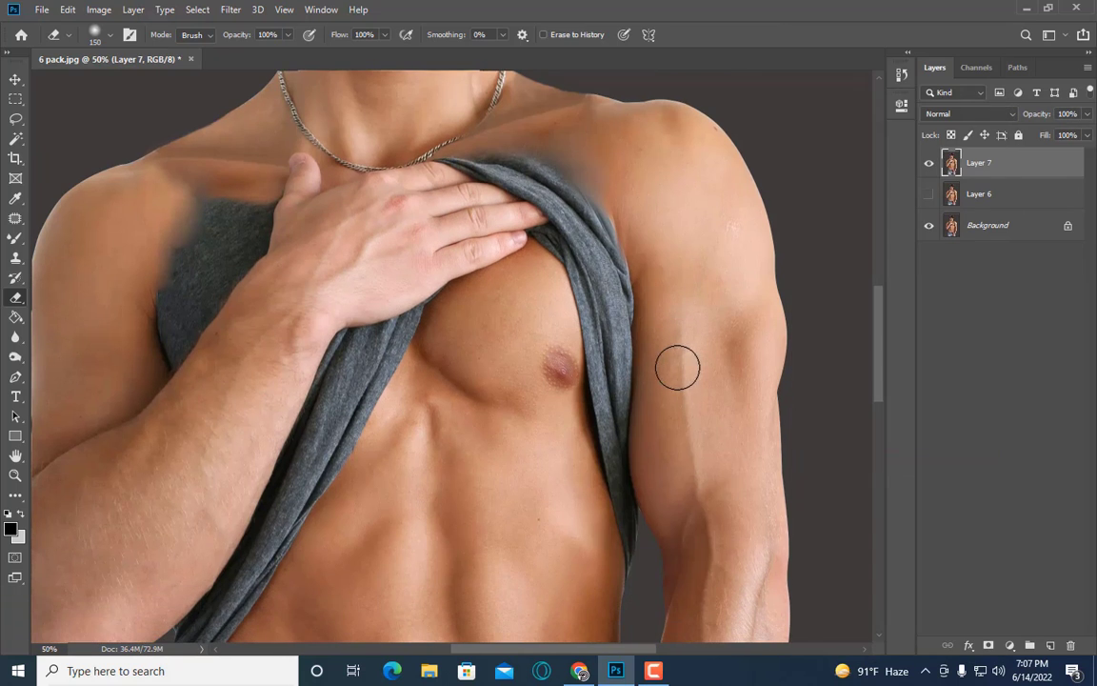
Step: Try a Color Balance shift of the midtones toward yellow, then dismiss it
left_click(99, 9)
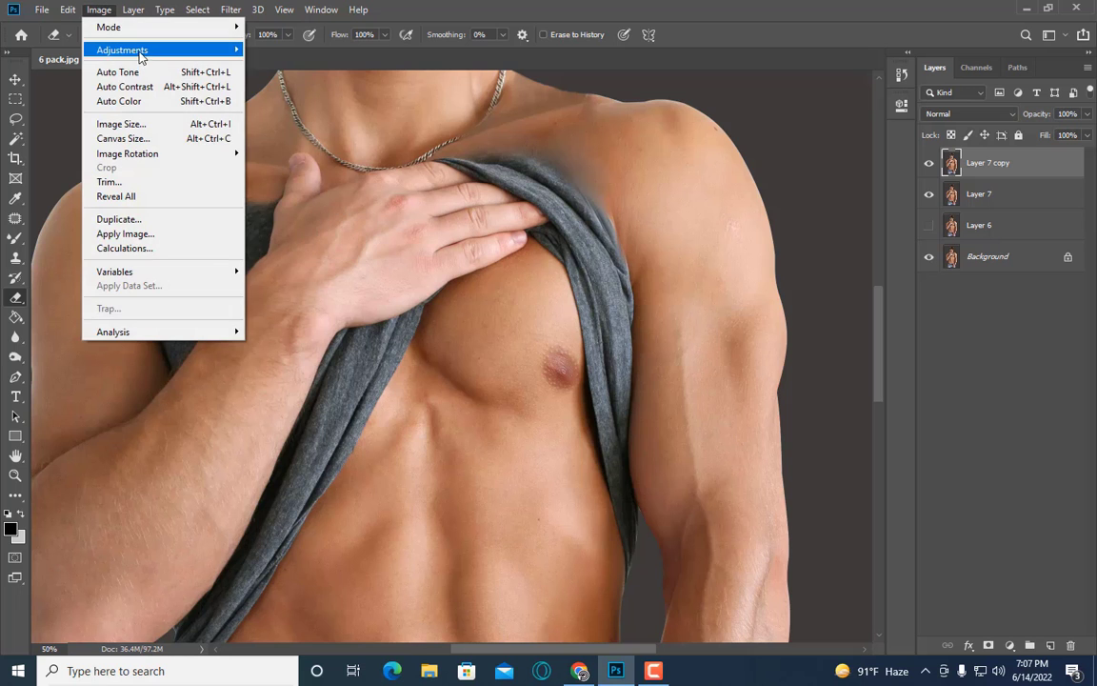
left_click(286, 130)
left_click_drag(750, 134, 724, 135)
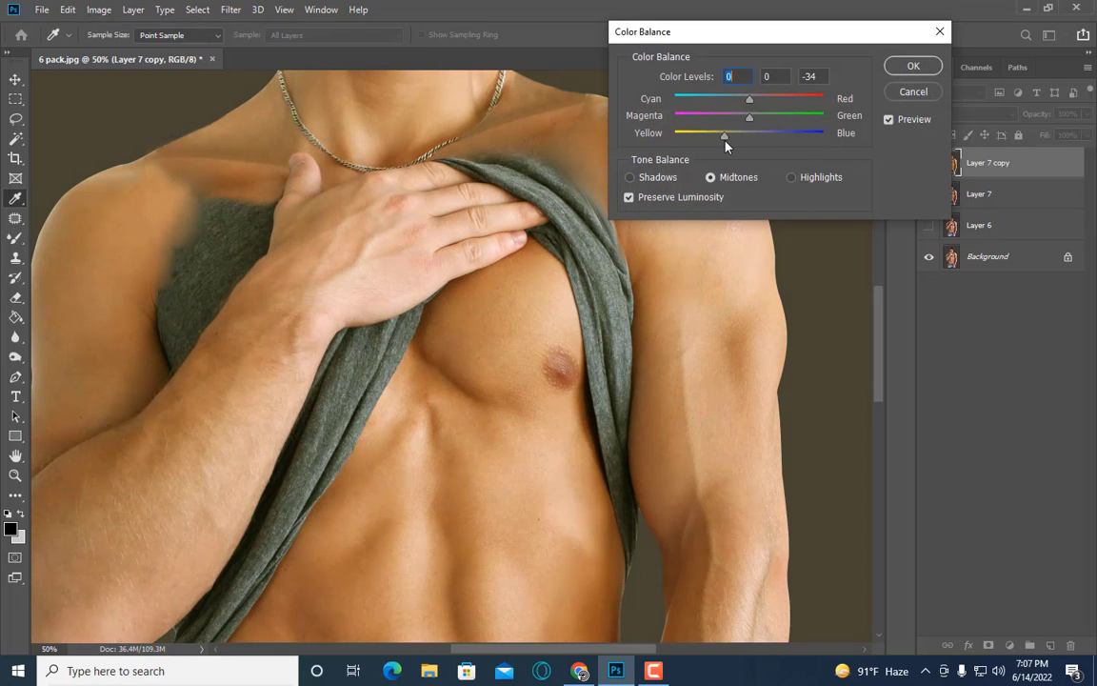
key("e")
key("Return")
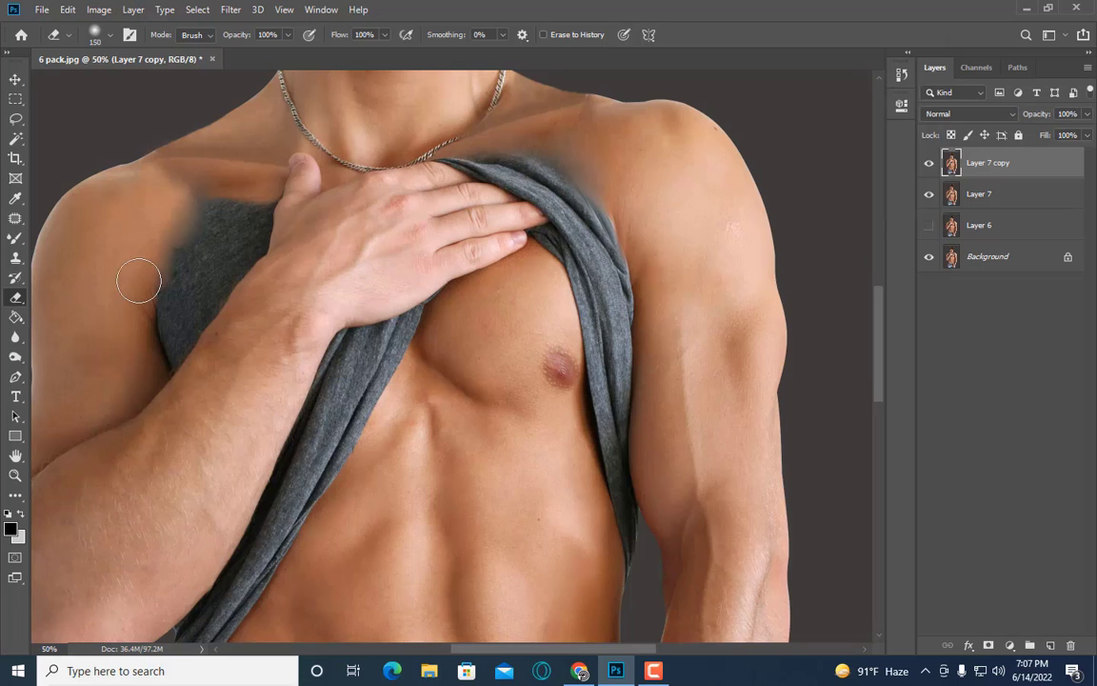
key("bracketright")
key("bracketright")
key("bracketright")
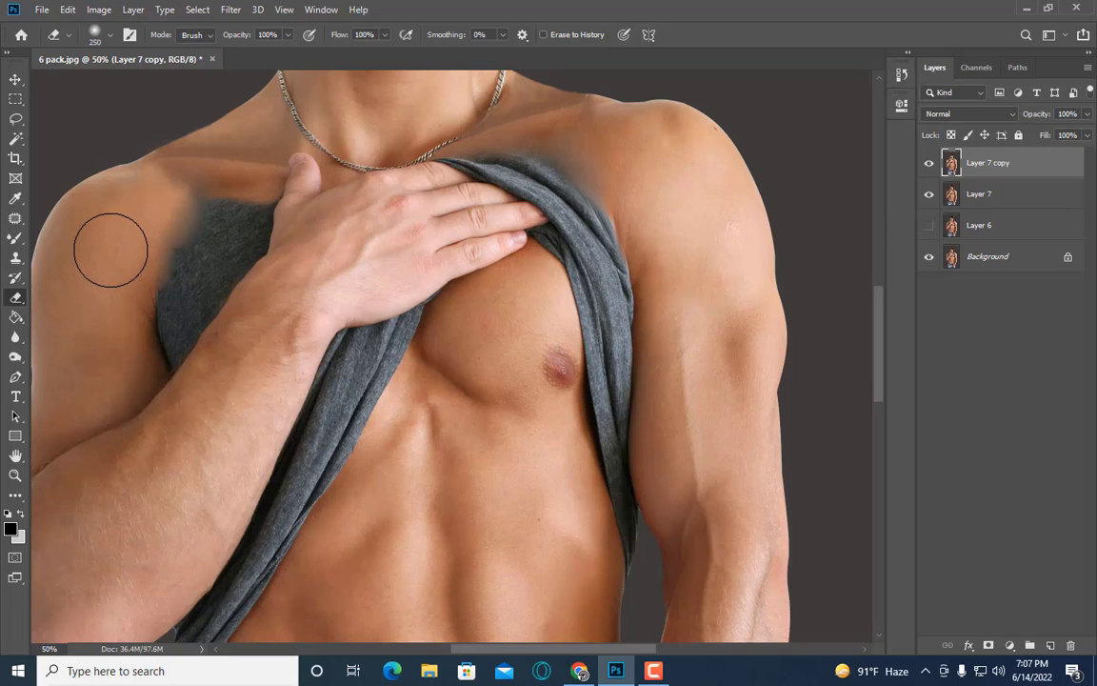
Step: Apply Color Balance warming the midtones toward yellow and red
left_click(99, 9)
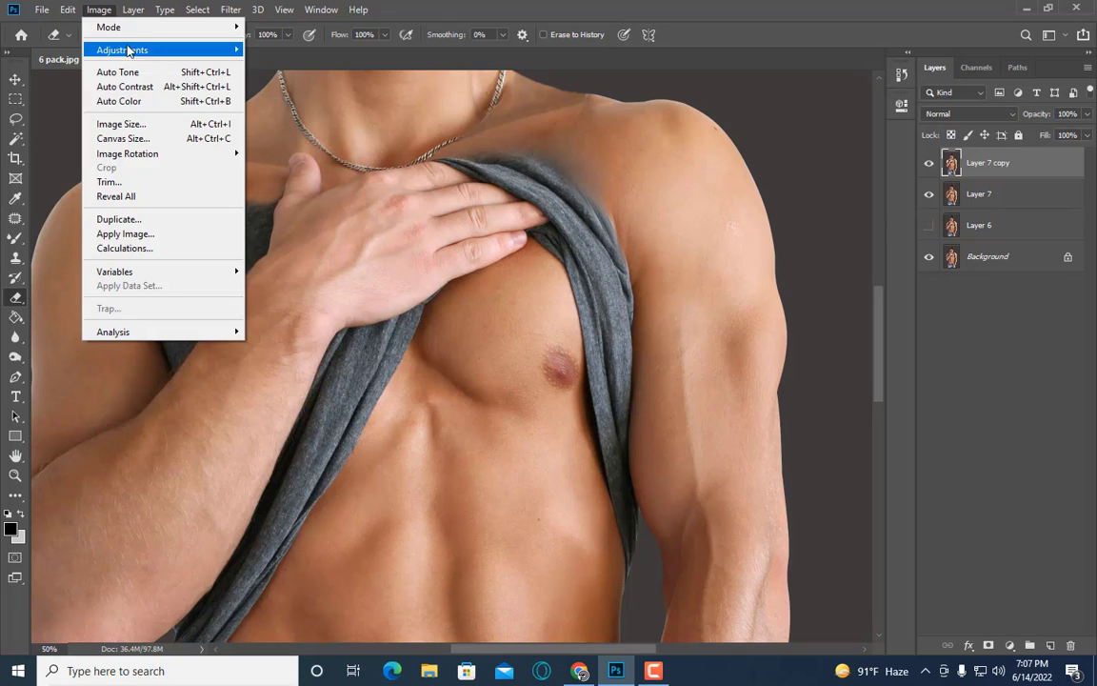
mouse_move(122, 50)
left_click(286, 145)
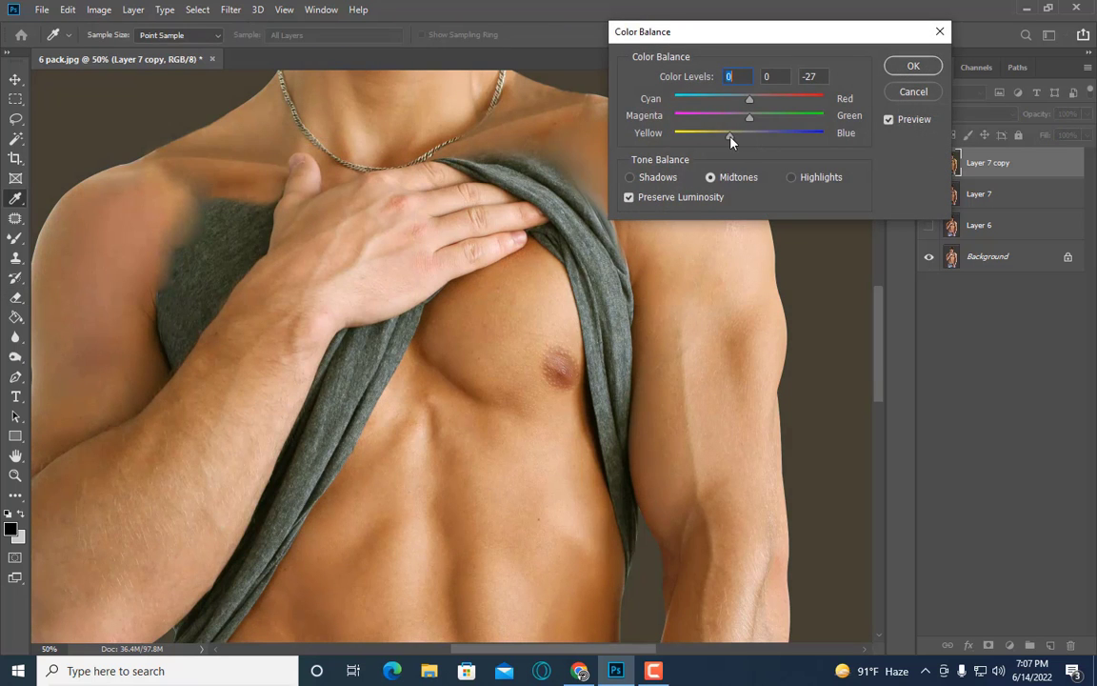
left_click_drag(730, 141, 725, 140)
mouse_move(750, 99)
left_mouse_down()
mouse_move(782, 101)
mouse_move(738, 118)
left_mouse_up()
left_click(914, 66)
key("e")
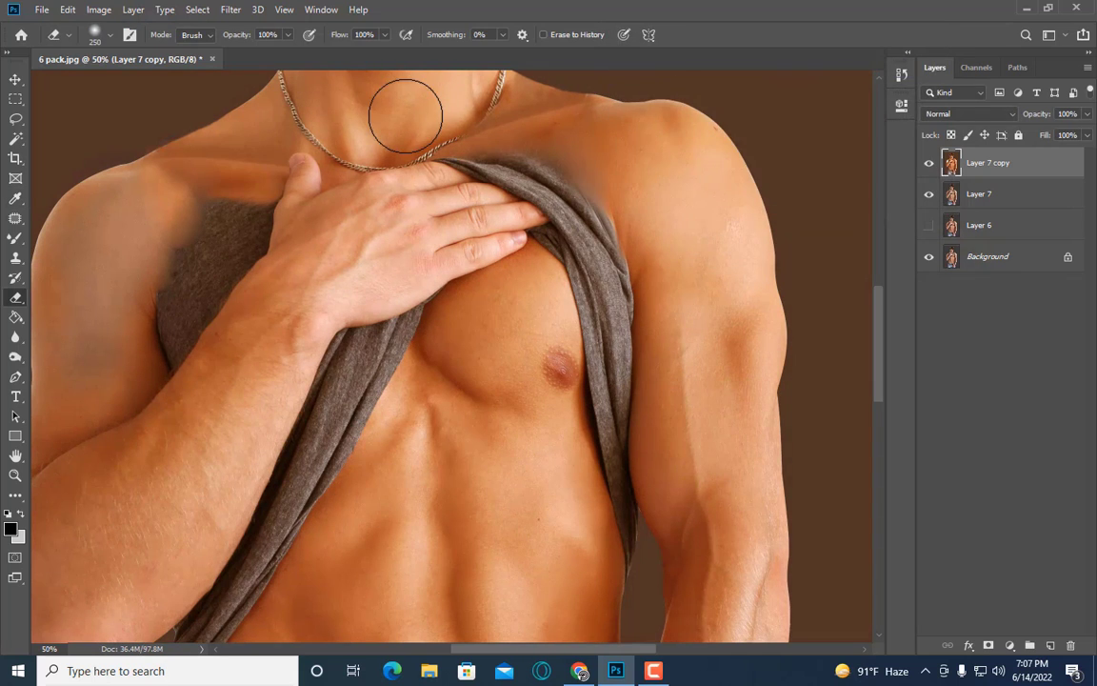
Step: Desaturate the layer, then warm midtones, highlights and shadows with Color Balance
left_click(99, 10)
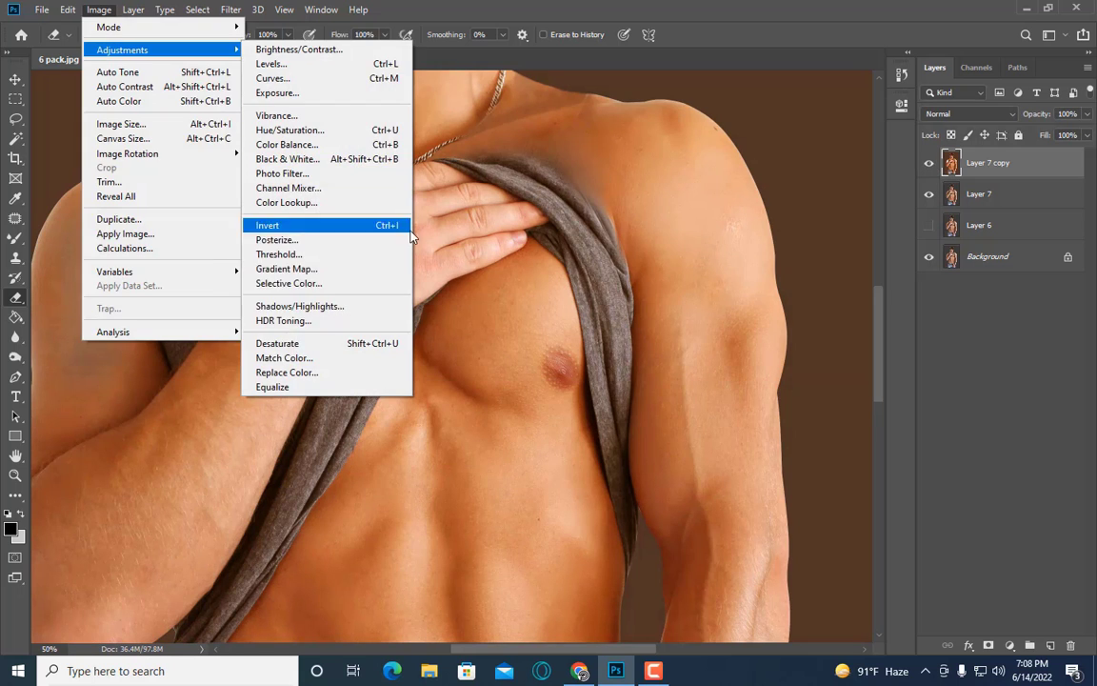
left_click(277, 343)
left_click(99, 10)
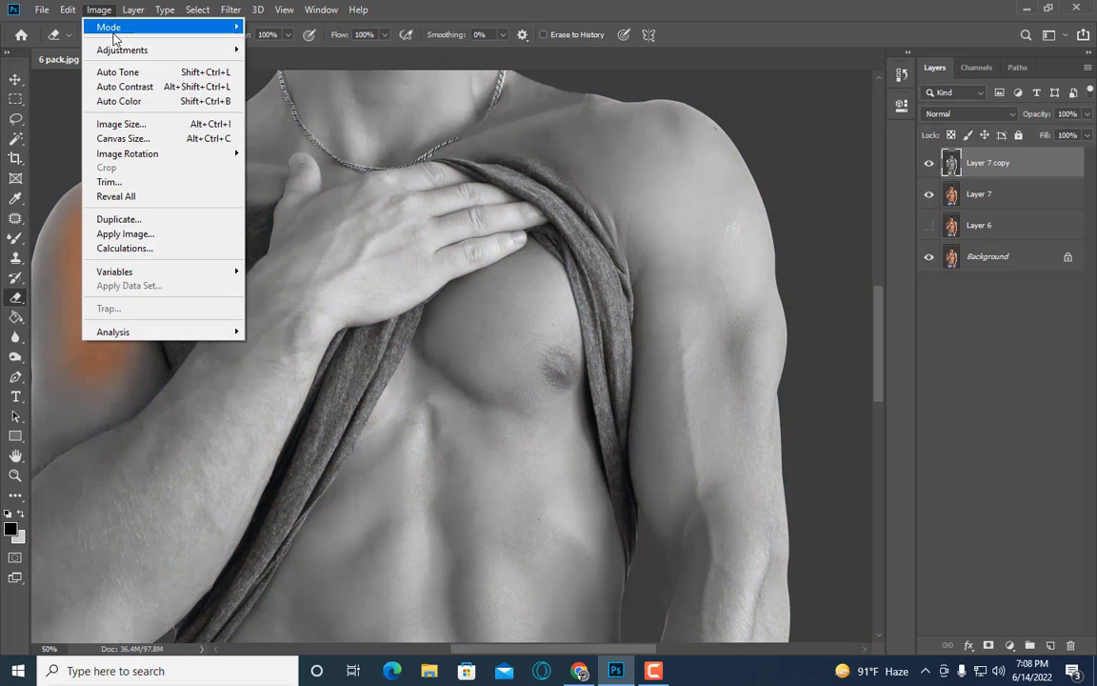
mouse_move(122, 49)
left_click(286, 138)
mouse_move(750, 136)
left_mouse_down()
mouse_move(727, 137)
mouse_move(763, 101)
mouse_move(779, 102)
left_mouse_up()
left_click_drag(749, 117, 718, 141)
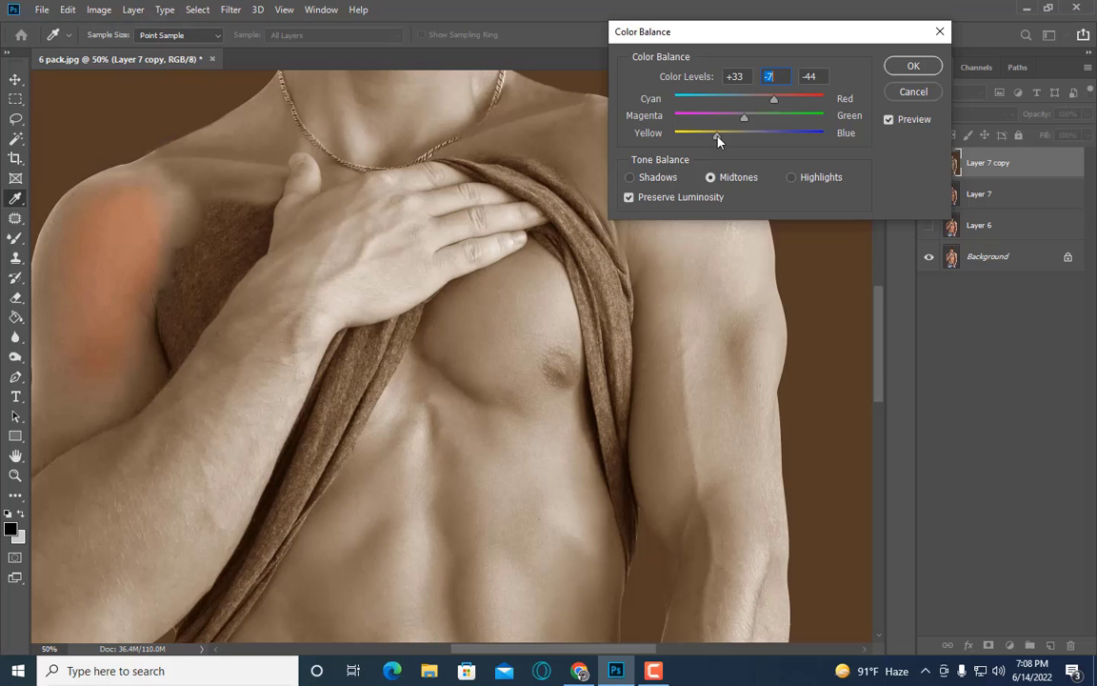
left_click(790, 177)
left_click_drag(750, 99, 790, 101)
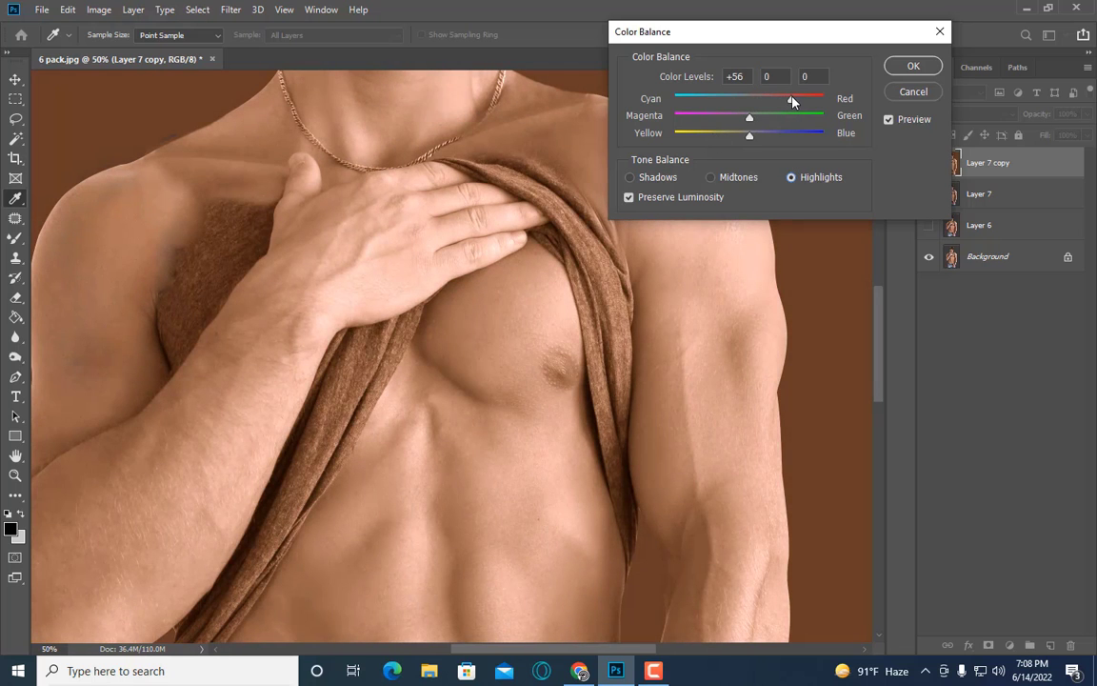
left_click_drag(749, 134, 735, 141)
left_click_drag(761, 104, 739, 140)
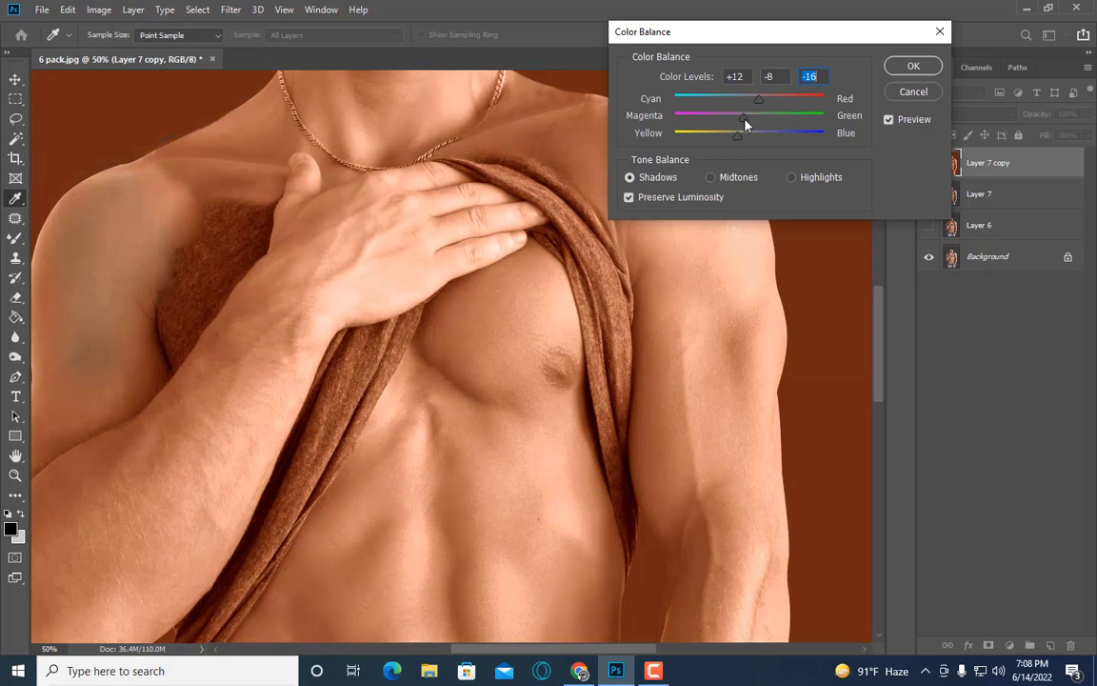
left_click(912, 66)
Step: Erase the tint from forearm and shoulder, then add a black hide-all mask
left_click(928, 164)
left_click(928, 164)
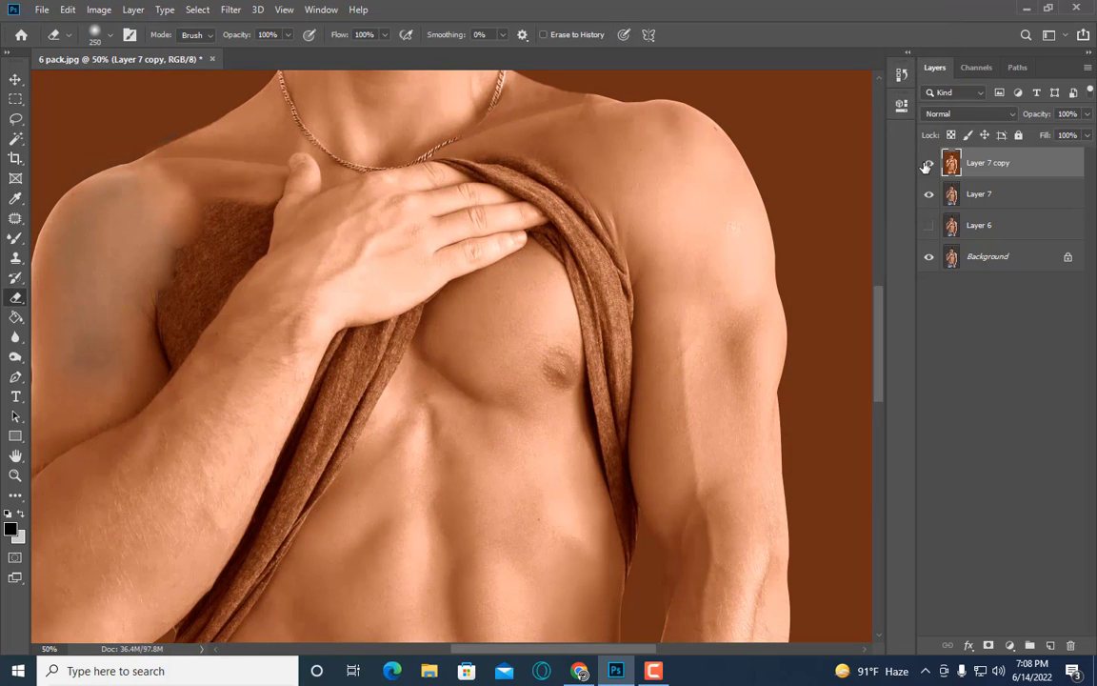
left_click_drag(235, 377, 133, 458)
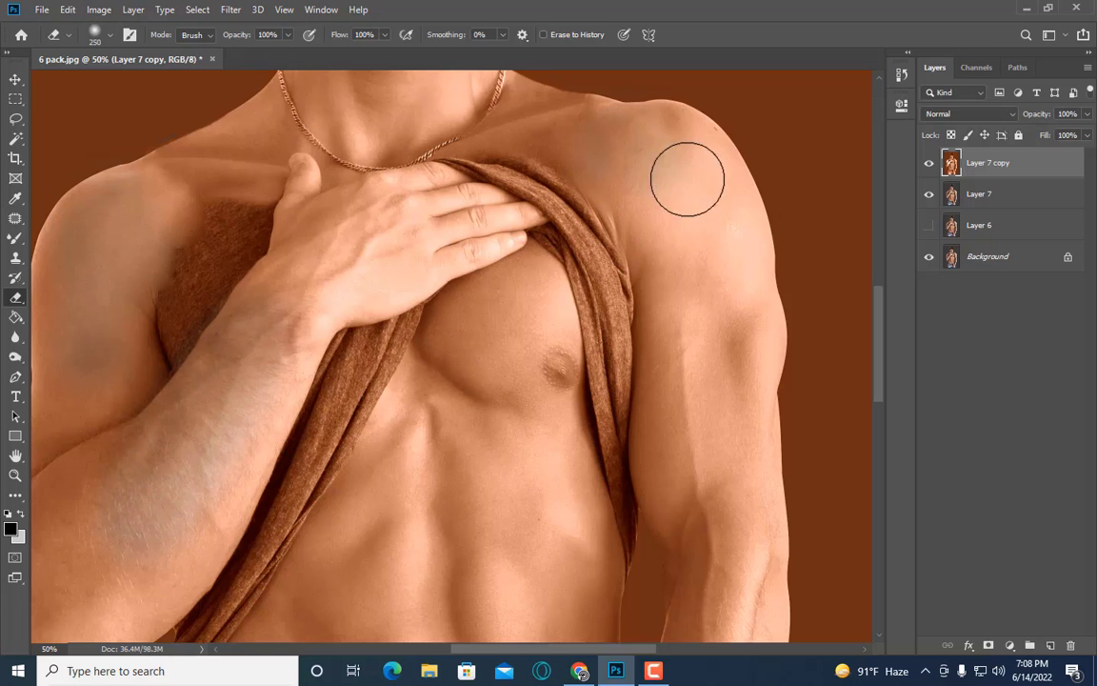
mouse_move(689, 174)
left_mouse_down()
mouse_move(703, 385)
mouse_move(647, 352)
left_mouse_up()
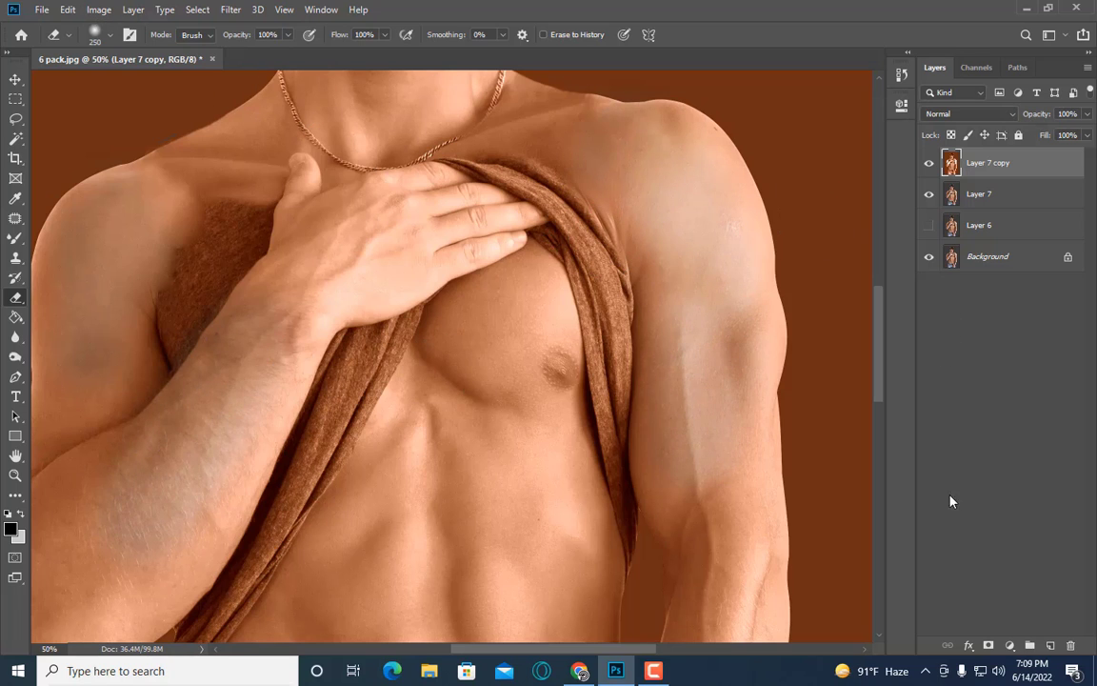
left_click(990, 647)
key("ctrl+i")
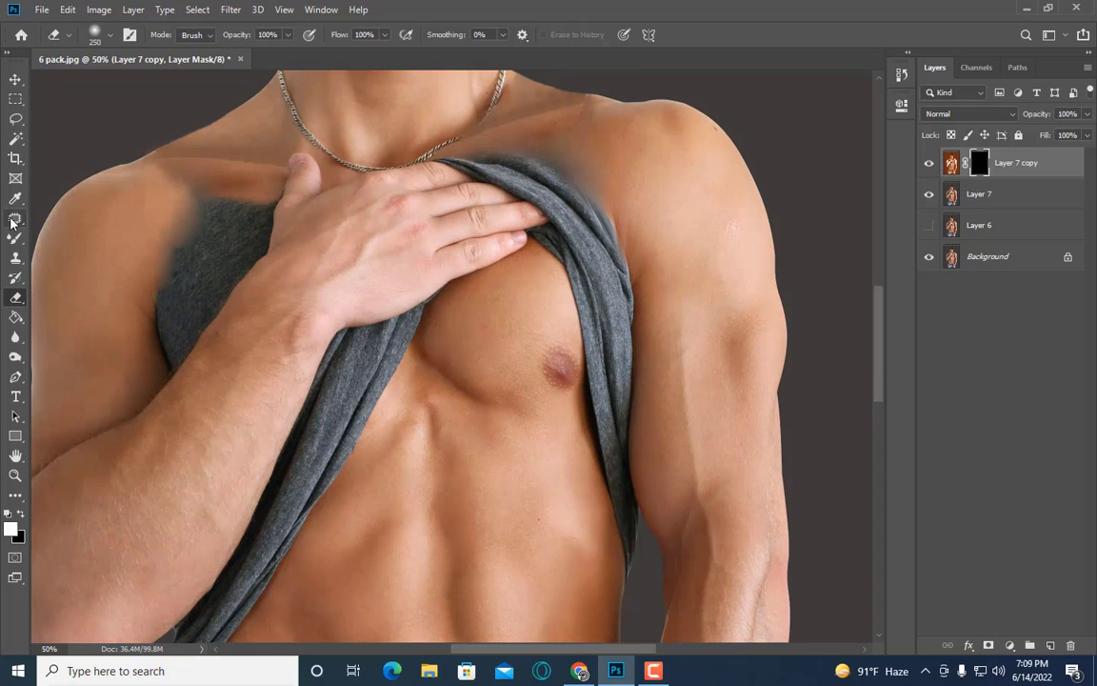
Step: Paint white on the mask to reveal orange over the upper left strap
left_click(15, 238)
scroll(238, 286, "down", 2)
left_click_drag(381, 286, 338, 386)
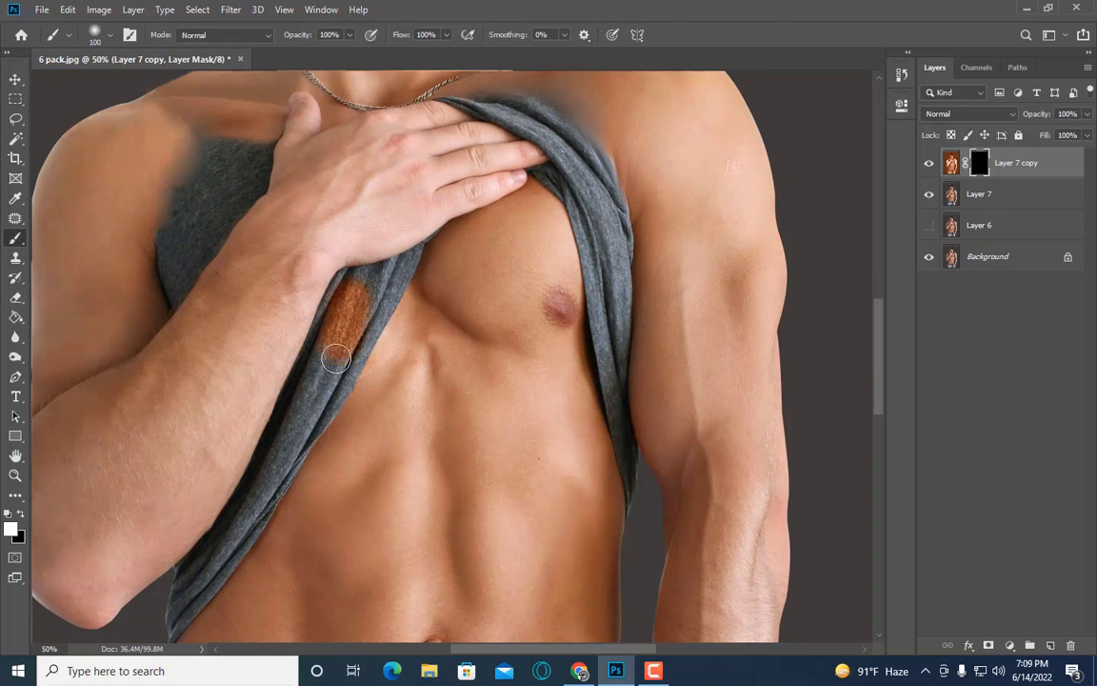
right_click(381, 329)
left_click(657, 490)
scroll(446, 613, "down", 3)
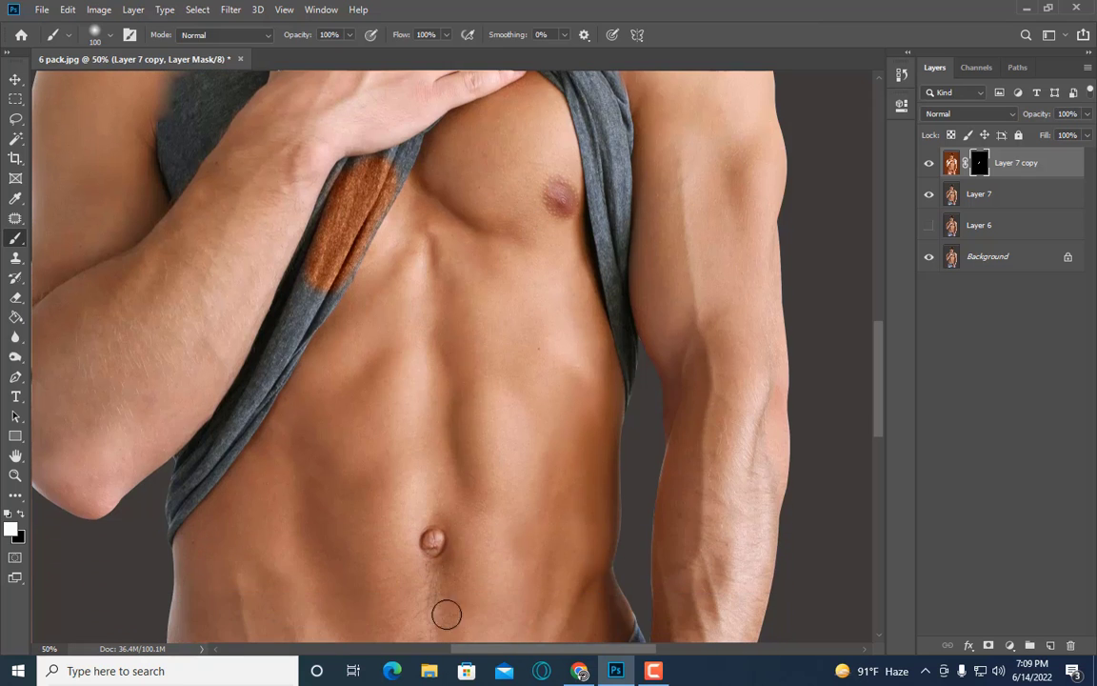
key("ctrl+plus")
scroll(573, 318, "up", 2)
key("ctrl+plus")
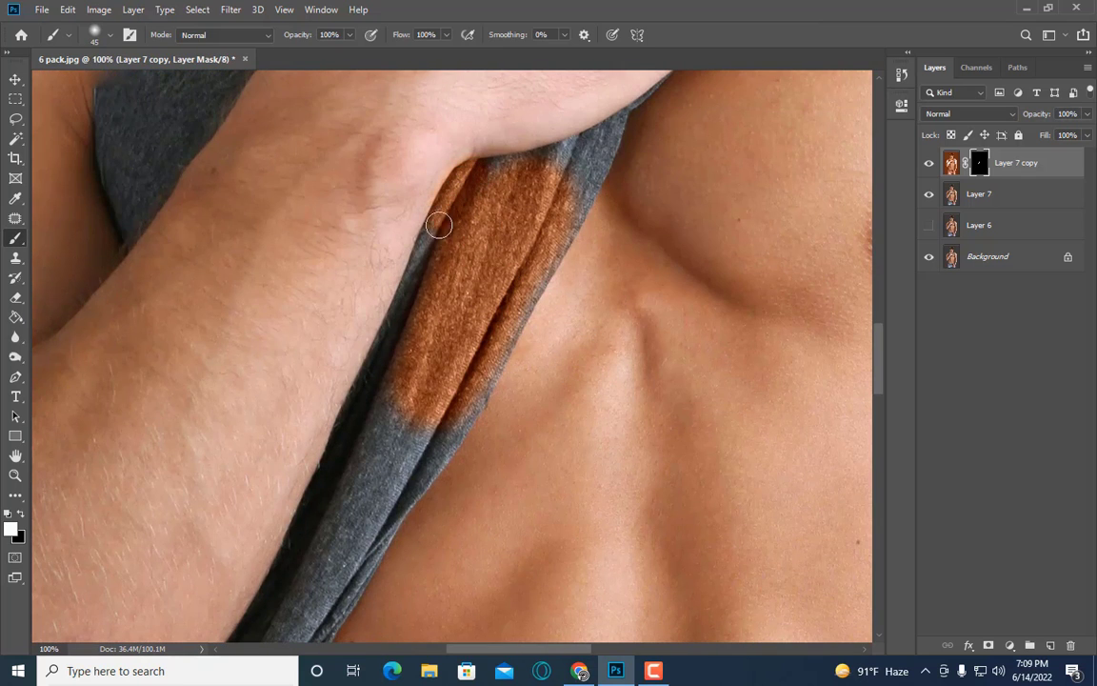
scroll(404, 321, "down", 2)
key("bracketright")
key("bracketright")
key("bracketright")
mouse_move(403, 321)
left_mouse_down()
mouse_move(420, 324)
mouse_move(277, 452)
left_mouse_up()
Step: Extend the orange further down the left strap and along its left edge
scroll(410, 305, "down", 2)
scroll(365, 276, "down", 2)
key("bracketleft")
key("bracketleft")
key("bracketleft")
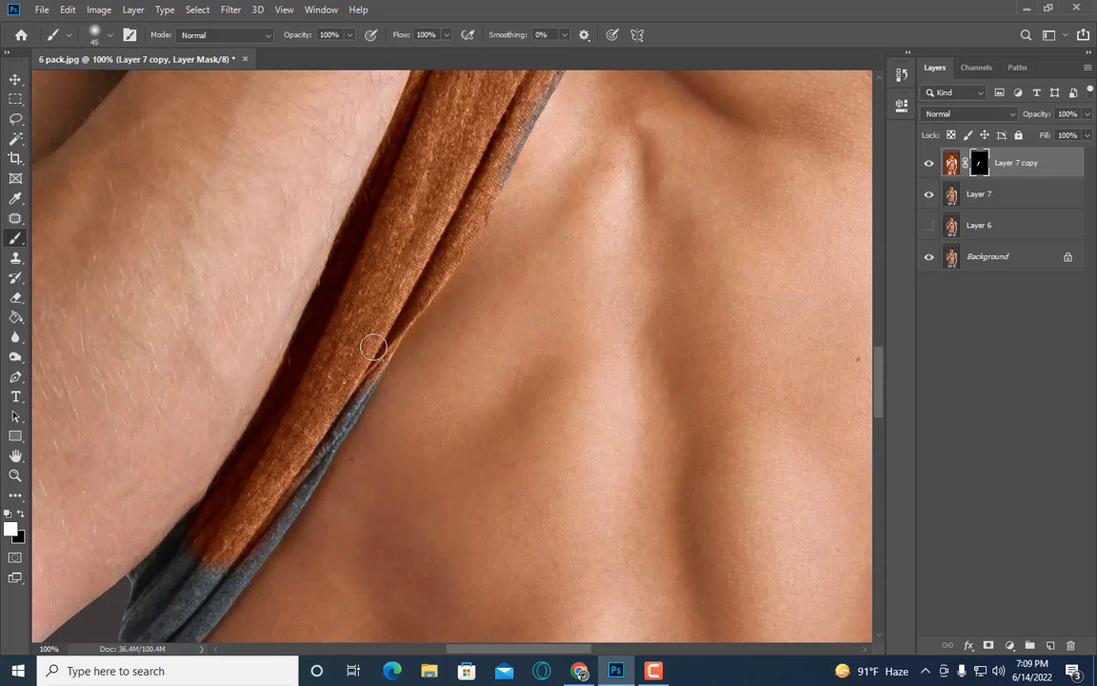
scroll(300, 381, "down", 2)
key("bracketleft")
scroll(306, 369, "down", 1)
left_click_drag(306, 369, 210, 434)
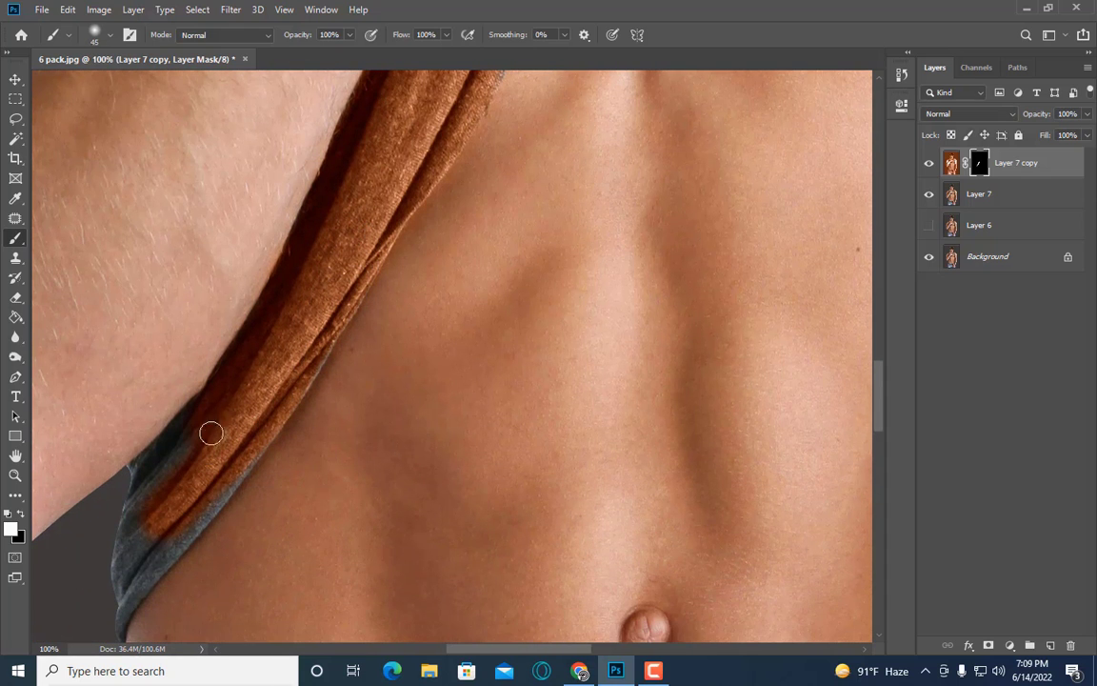
scroll(531, 470, "down", 2)
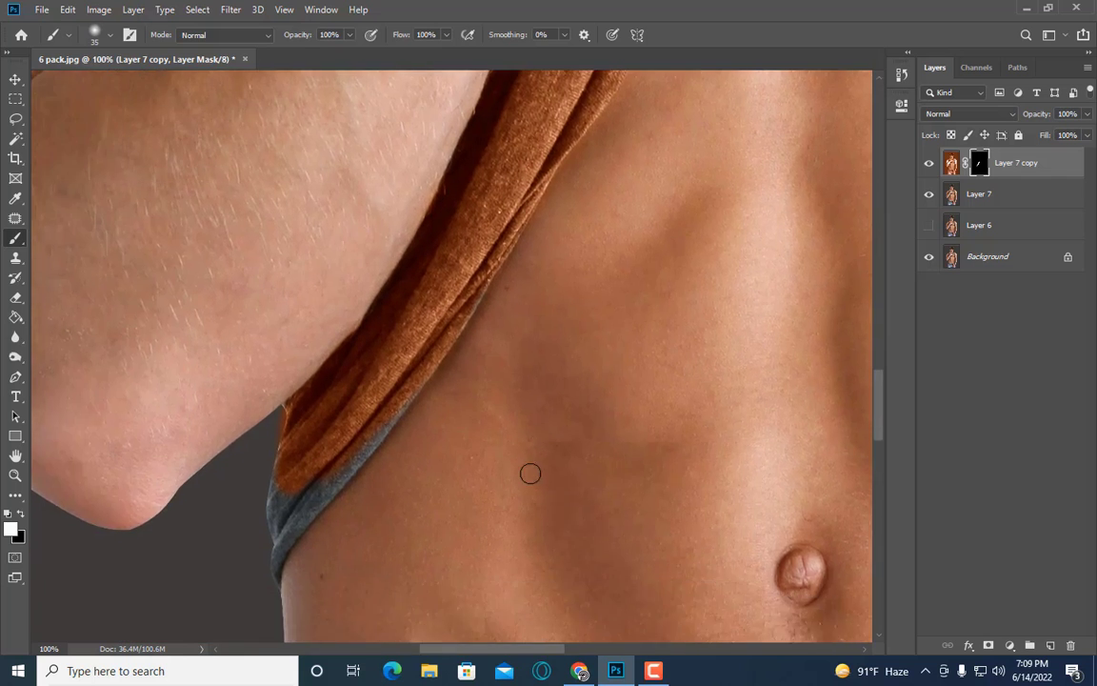
scroll(453, 273, "up", 4)
key("bracketleft")
key("bracketleft")
key("bracketright")
key("bracketright")
scroll(354, 333, "down", 2)
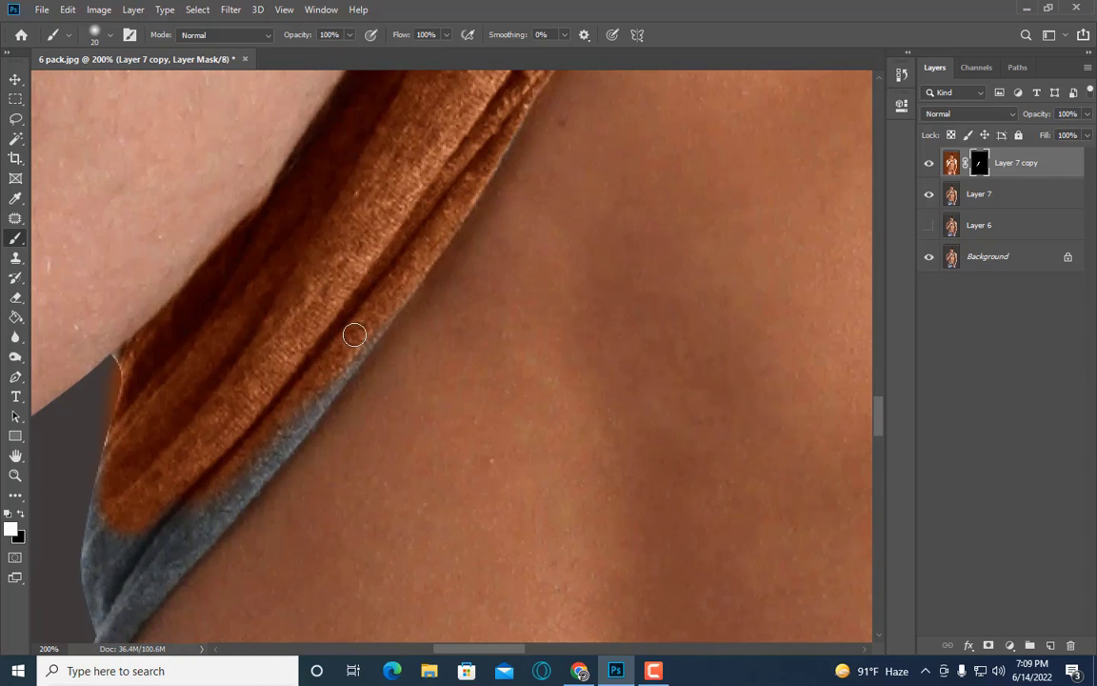
key("bracketright")
left_click_drag(298, 423, 215, 510)
scroll(386, 205, "down", 2)
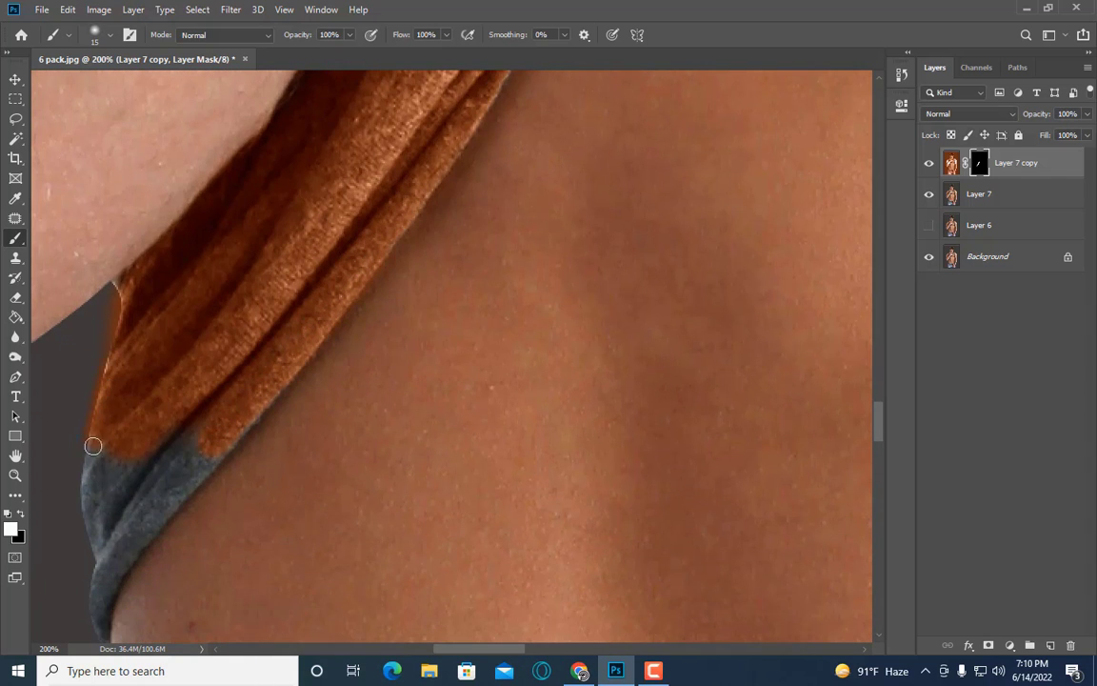
key("bracketright")
key("bracketright")
key("bracketright")
left_click_drag(169, 421, 95, 534)
scroll(207, 337, "down", 1)
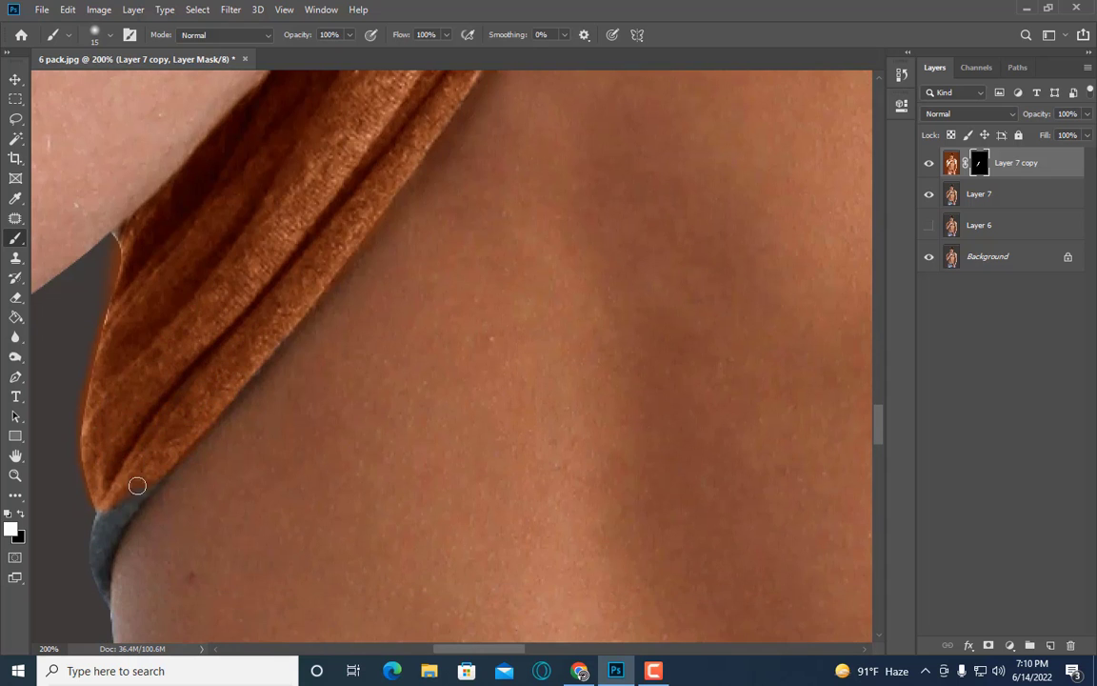
scroll(137, 486, "down", 2)
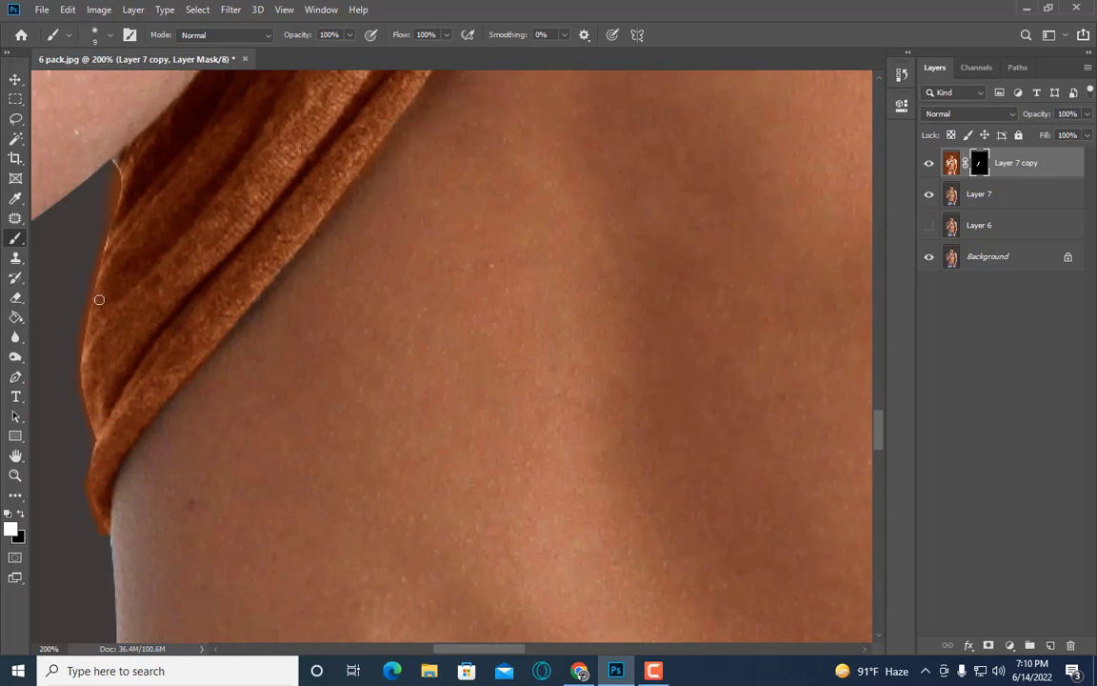
Step: Erase the orange overspill along the strap's outer edge while zoomed in
key("e")
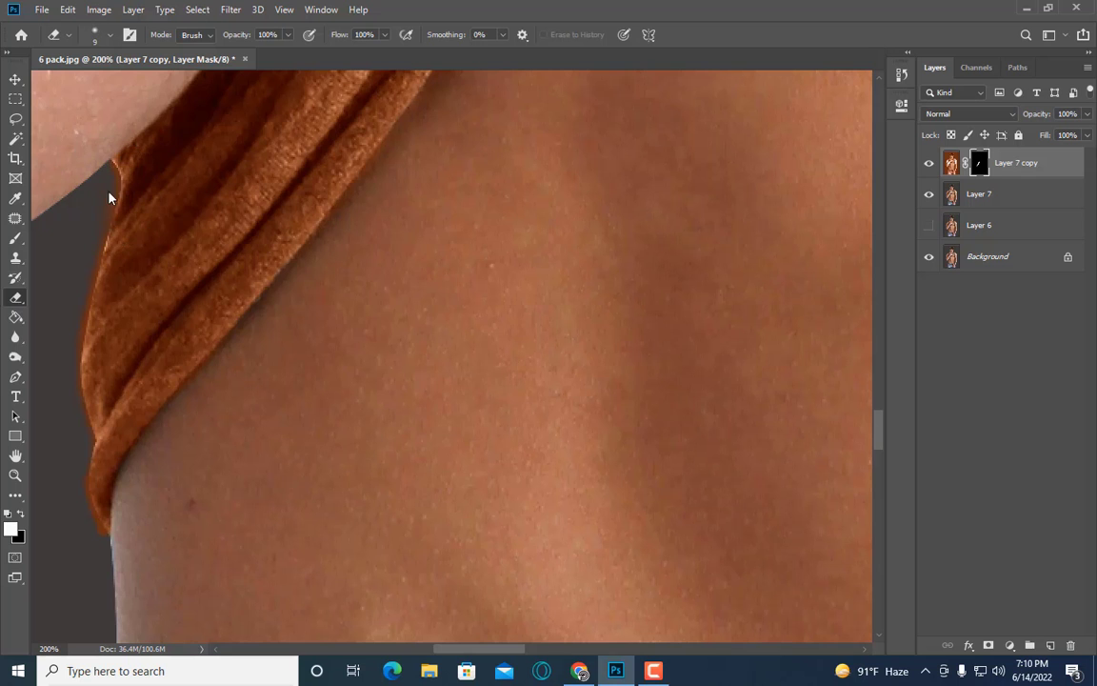
right_click(111, 191)
key("Escape")
key("ctrl+plus")
scroll(401, 507, "up", 1)
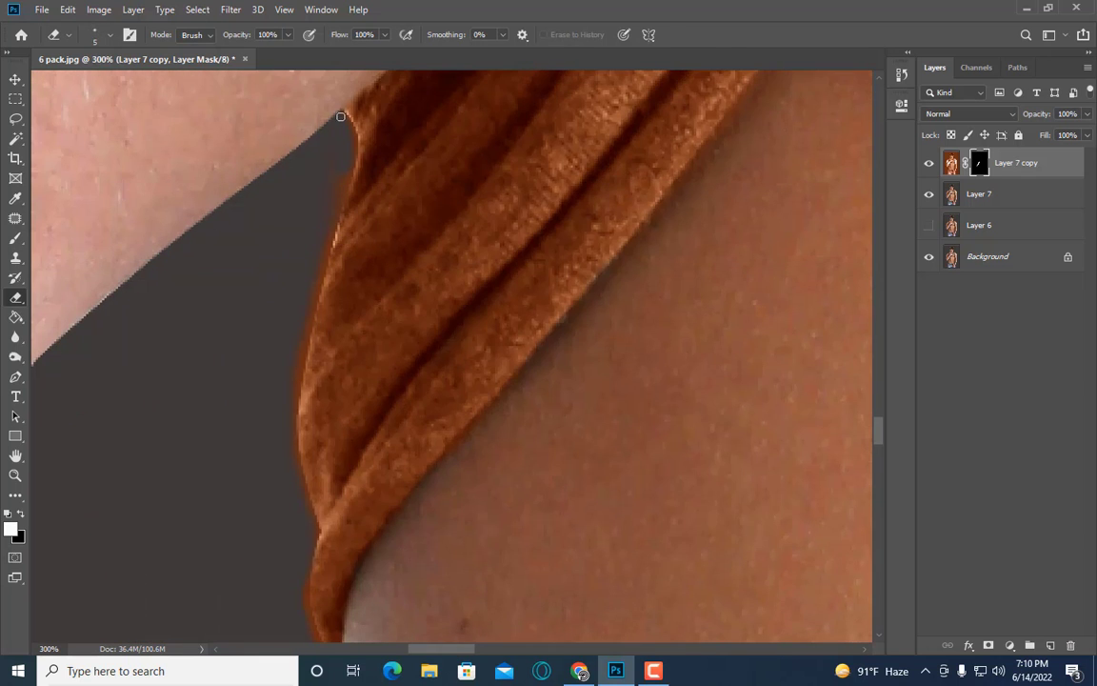
scroll(296, 308, "down", 1)
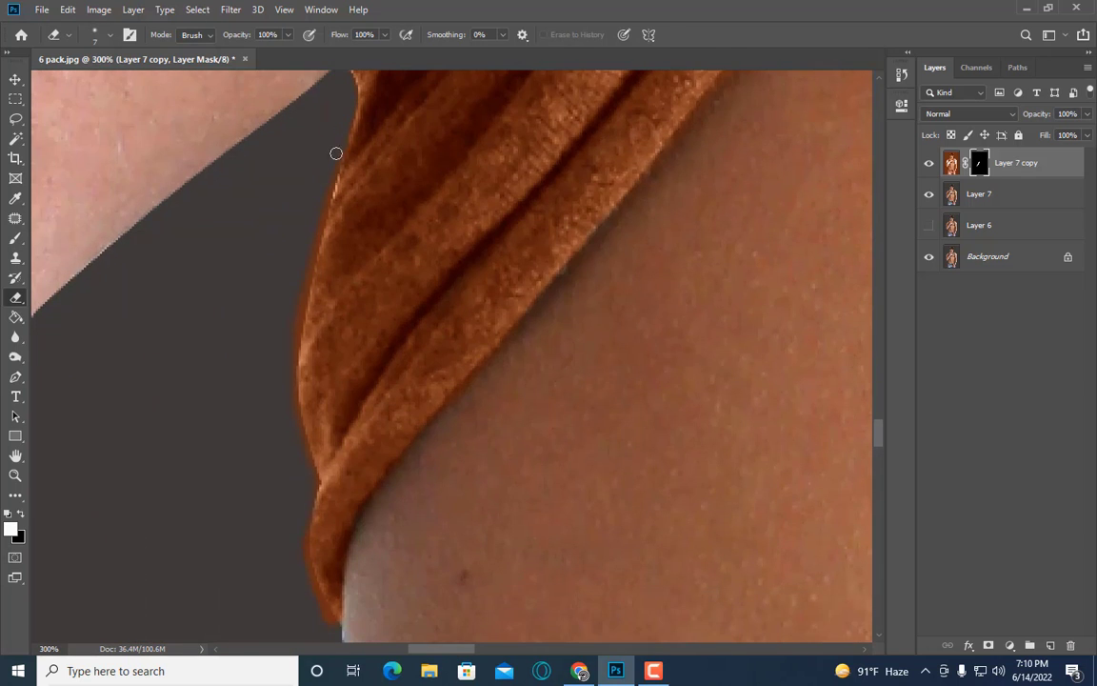
scroll(290, 338, "down", 1)
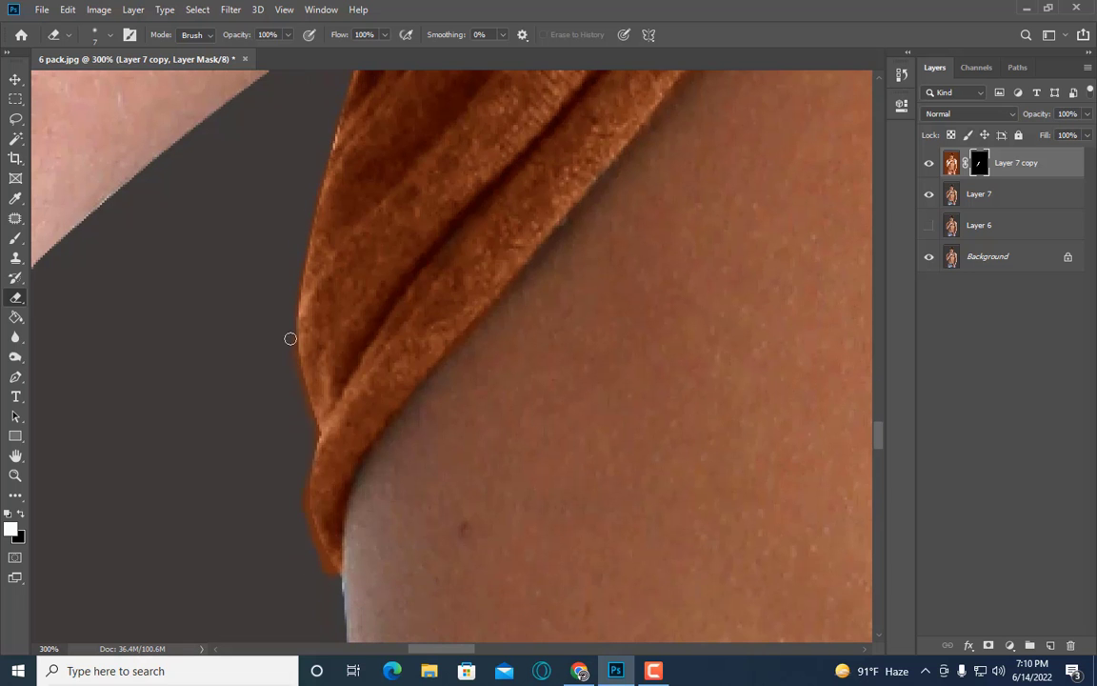
scroll(310, 430, "down", 1)
key("ctrl+minus")
key("ctrl+minus")
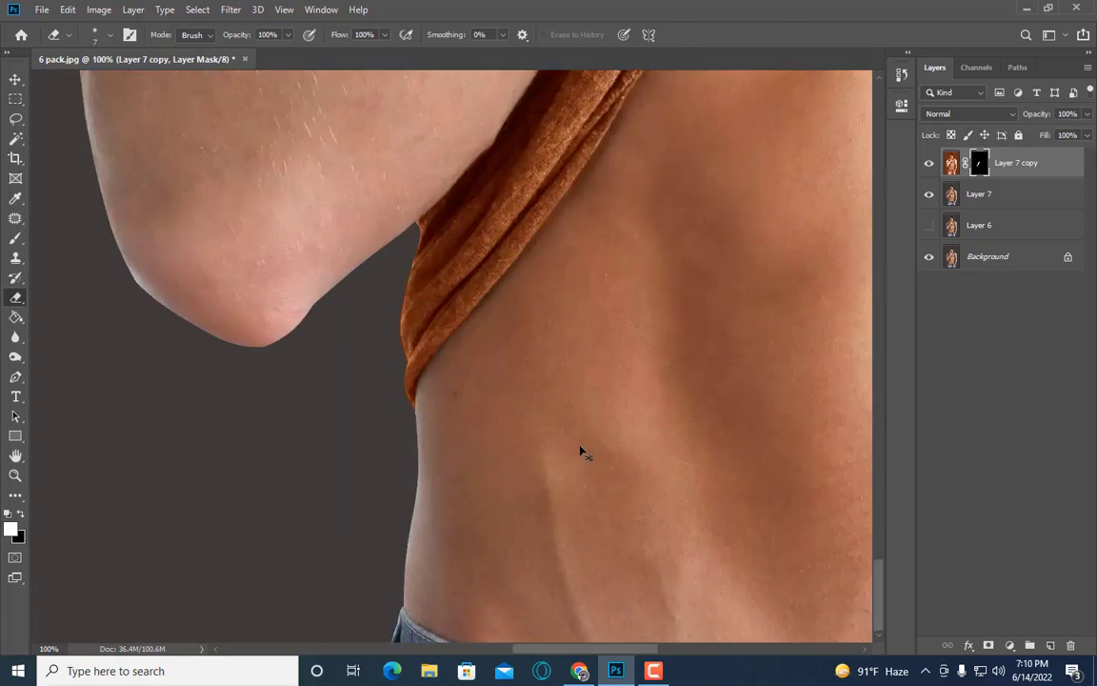
key("ctrl+minus")
key("ctrl+minus")
key("ctrl+minus")
key("z")
left_click(553, 186)
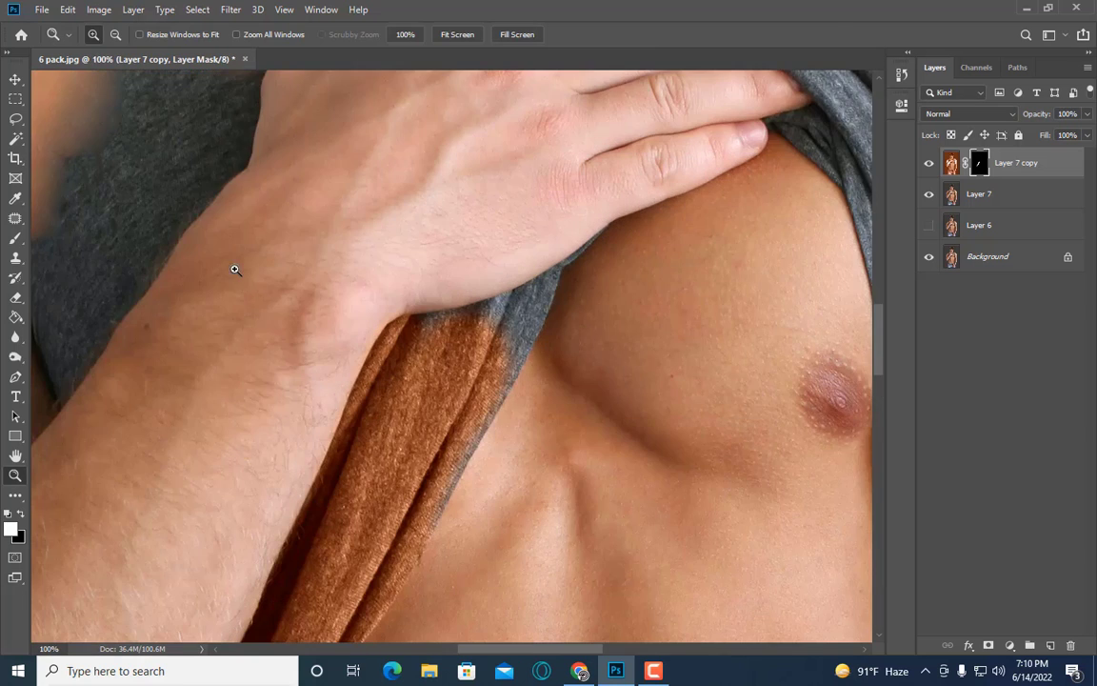
Step: Paint white on Layer 7 copy's mask to turn the grey left strap orange up to the hand
key("b")
scroll(378, 278, "up", 1)
left_click_drag(548, 250, 537, 252)
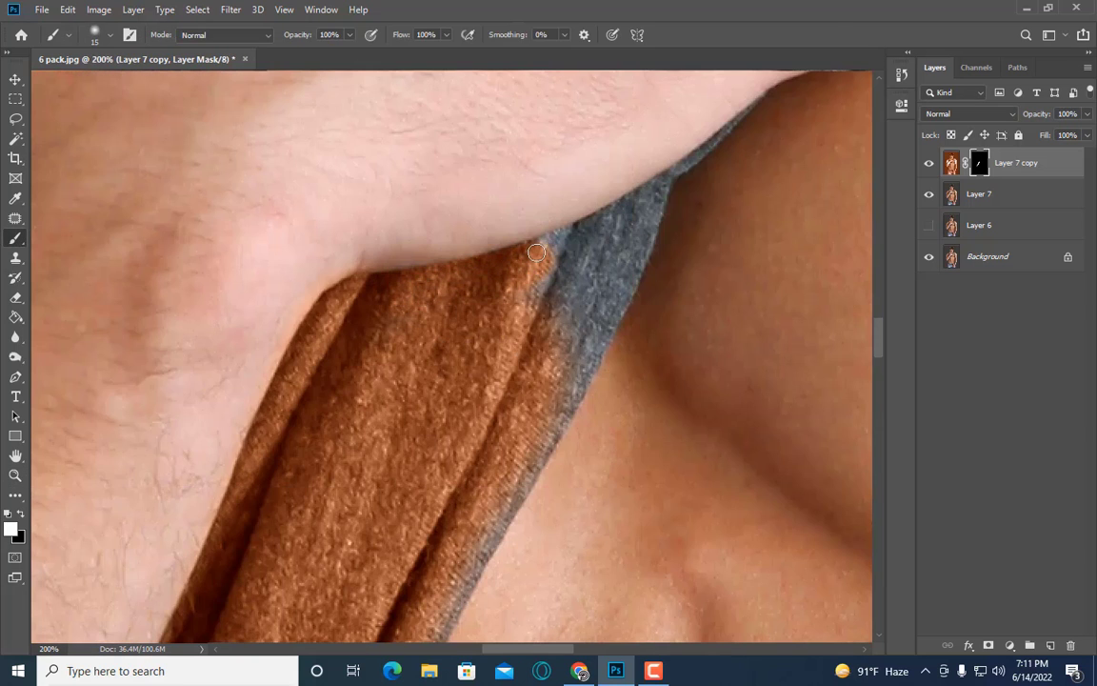
key("bracketright")
left_click_drag(606, 212, 660, 186)
key("bracketright")
mouse_move(637, 276)
left_mouse_down()
mouse_move(625, 228)
mouse_move(460, 429)
mouse_move(471, 411)
mouse_move(366, 505)
left_mouse_up()
Step: Extend the orange over the grey shirt near the left shoulder and armpit
scroll(539, 372, "down", 3)
scroll(460, 429, "down", 3)
scroll(417, 465, "down", 3)
scroll(519, 480, "up", 3)
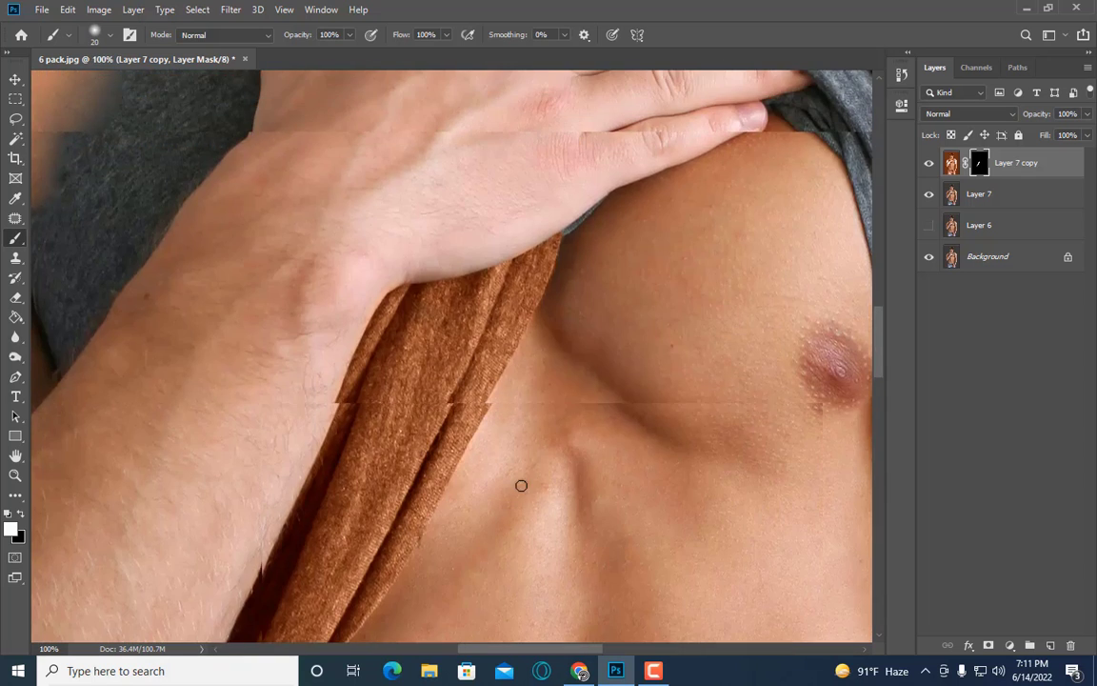
key("bracketleft")
scroll(520, 322, "down", 5)
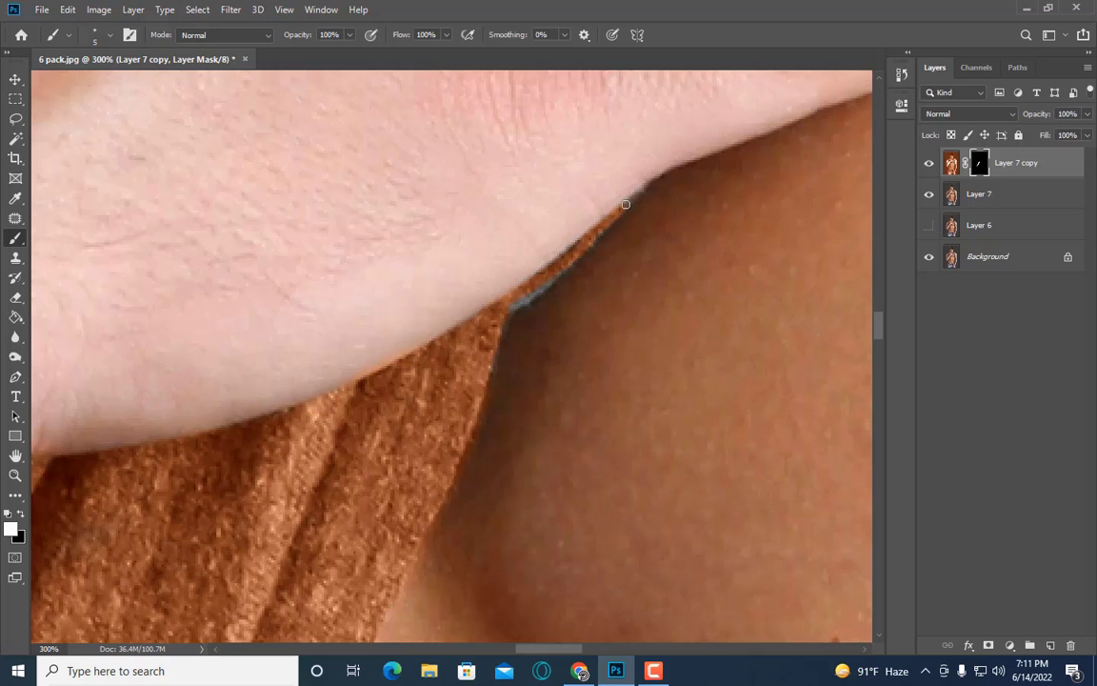
scroll(523, 302, "down", 2)
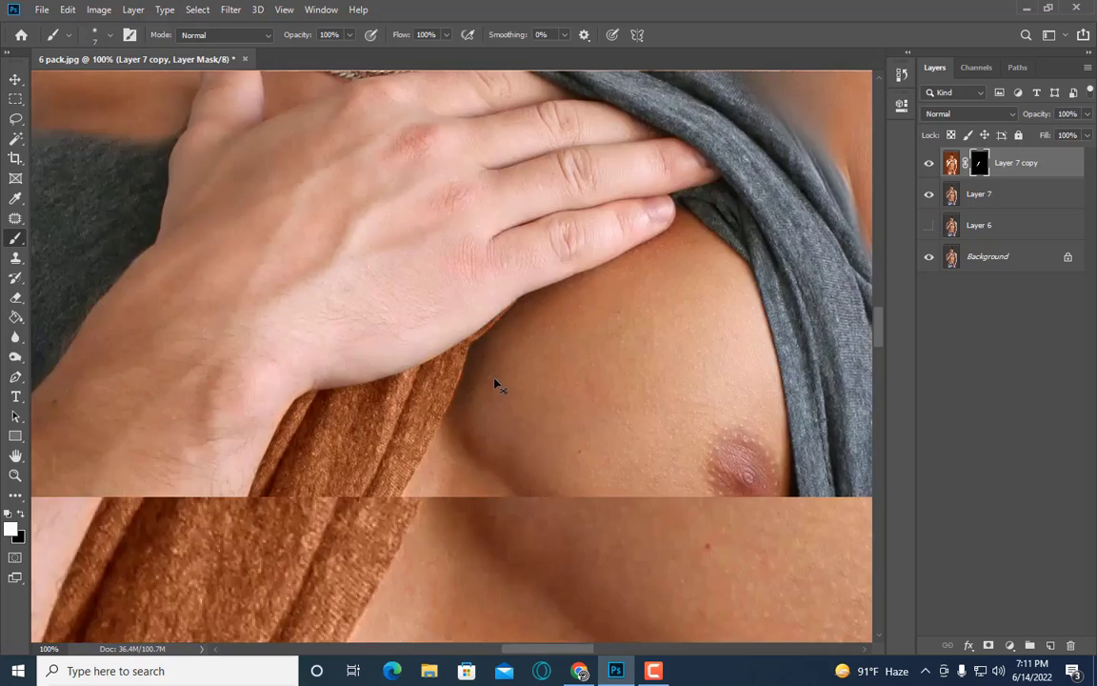
scroll(494, 379, "down", 2)
key("z")
scroll(558, 286, "up", 1)
scroll(558, 287, "up", 1)
left_click(19, 243)
mouse_move(380, 244)
left_mouse_down()
mouse_move(391, 282)
mouse_move(397, 196)
mouse_move(494, 197)
left_mouse_up()
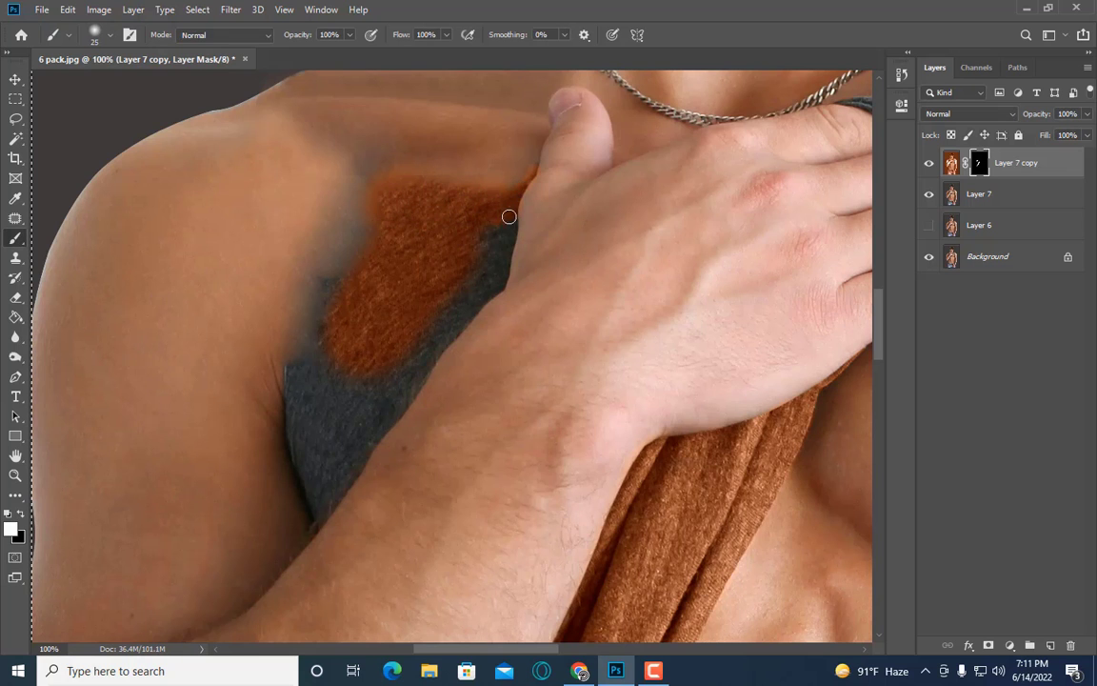
scroll(509, 217, "up", 1)
left_click_drag(544, 289, 409, 356)
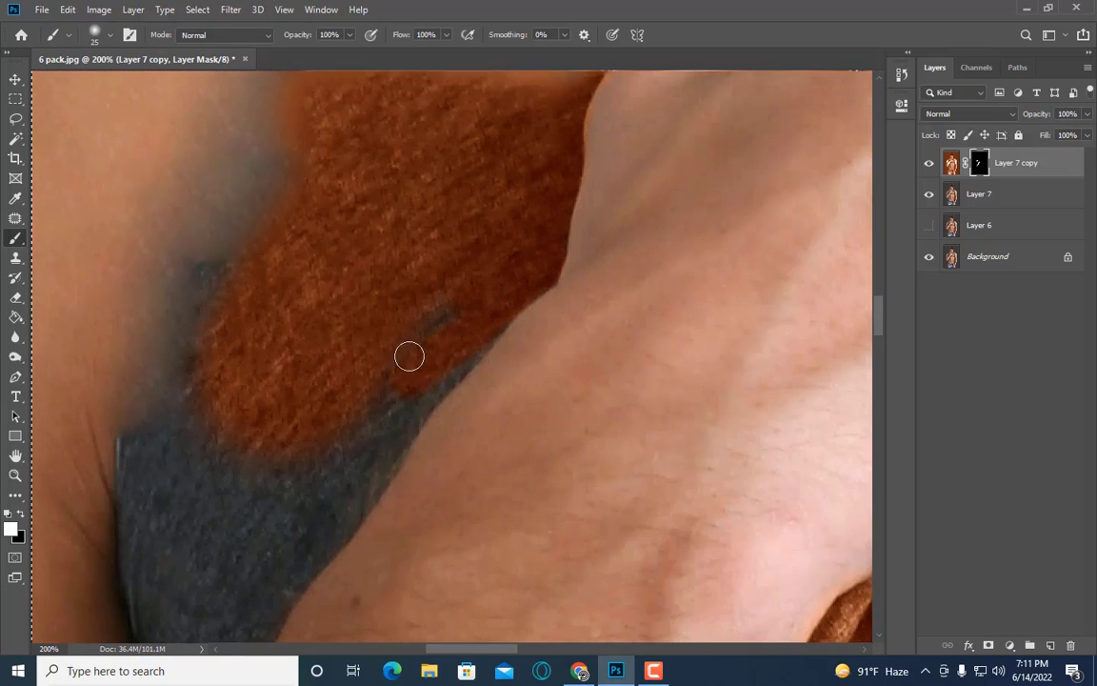
Step: Cover the remaining grey shirt patch by the armpit with a smaller brush
scroll(409, 357, "down", 2)
key("bracketleft")
scroll(392, 320, "down", 2)
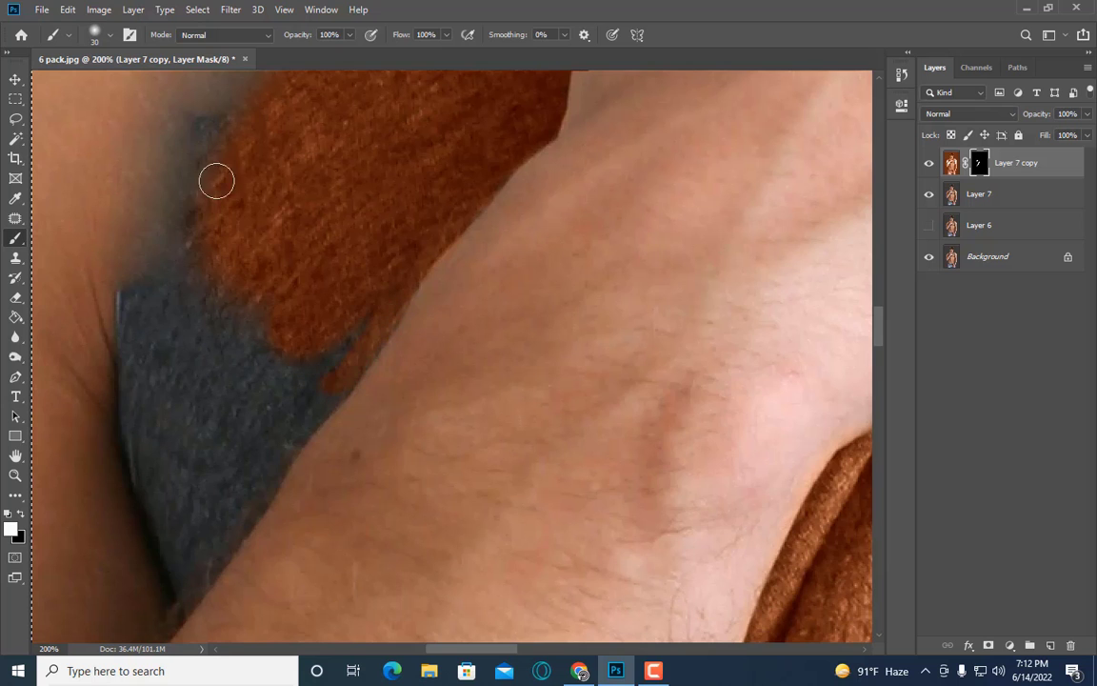
left_click_drag(216, 181, 196, 214)
scroll(200, 333, "down", 1)
key("bracketleft")
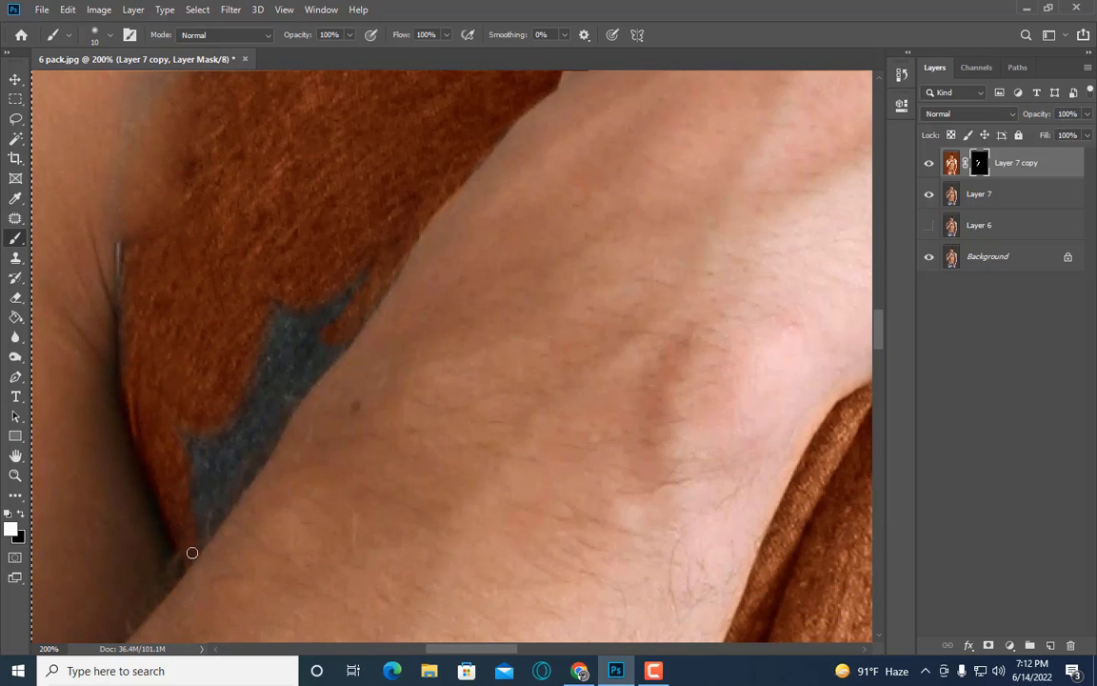
mouse_move(363, 296)
left_mouse_down()
mouse_move(206, 500)
mouse_move(222, 322)
left_mouse_up()
key("bracketright")
scroll(485, 318, "down", 2)
Step: Zoom in on the thumb edge and switch to an enlarged Eraser for touch-up
key("z")
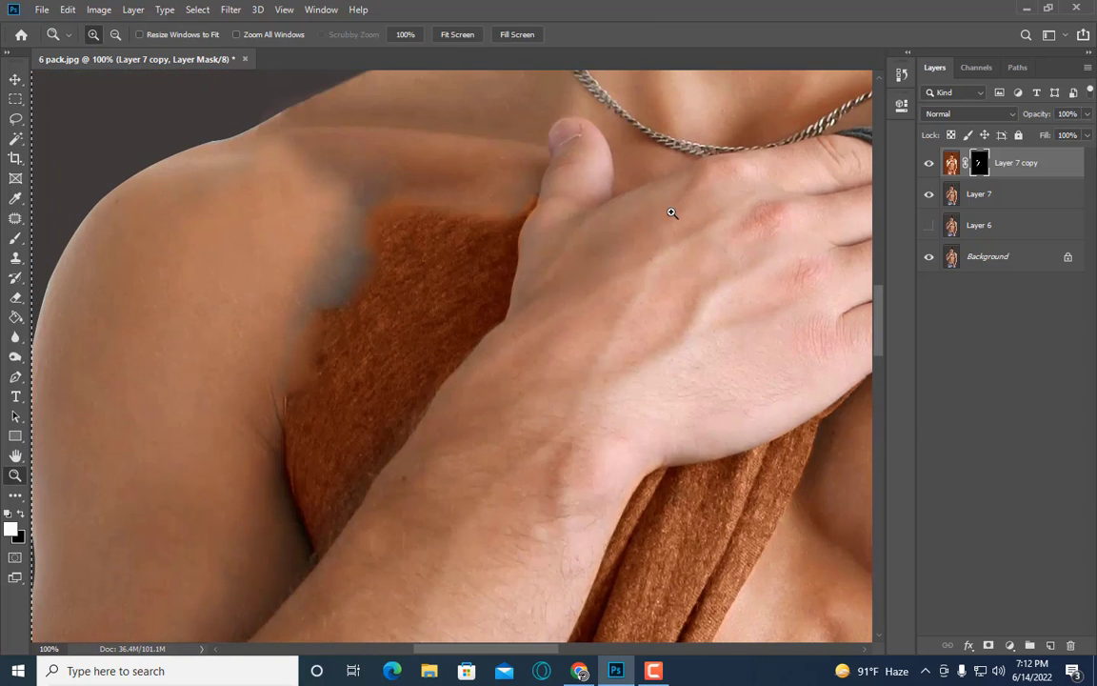
left_click(670, 211)
key("e")
key("bracketright")
key("bracketright")
key("bracketright")
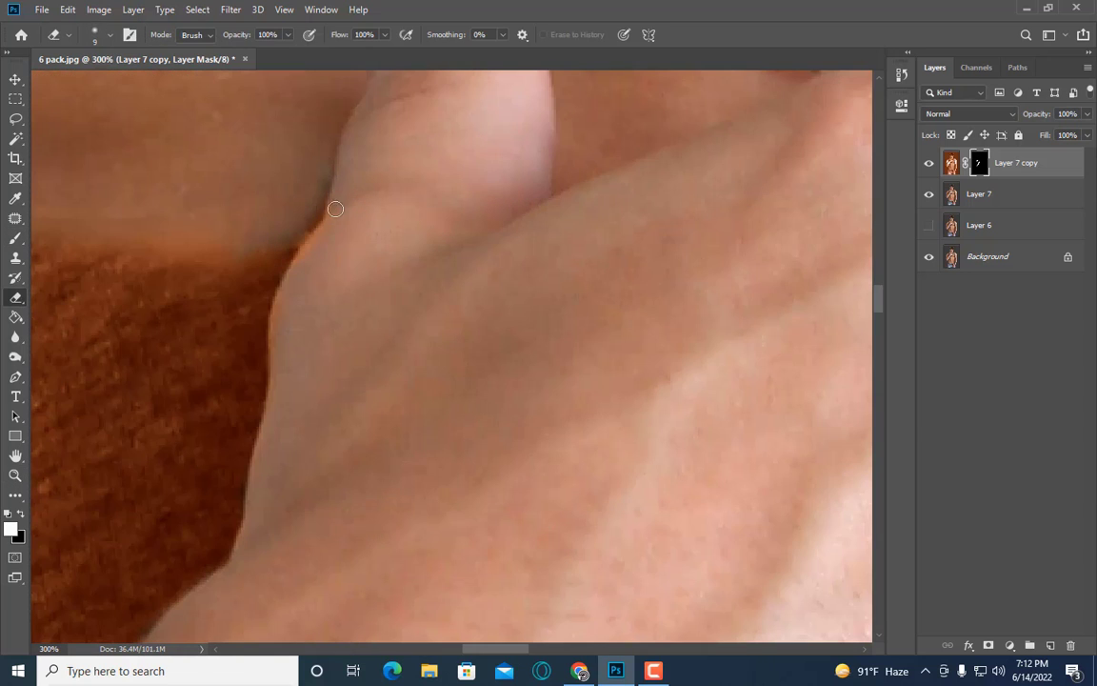
key("bracketright")
key("bracketright")
scroll(297, 267, "down", 1)
scroll(308, 350, "down", 1)
Step: Paint the mask white so the shirt fold under the fingers turns orange
scroll(276, 362, "down", 2)
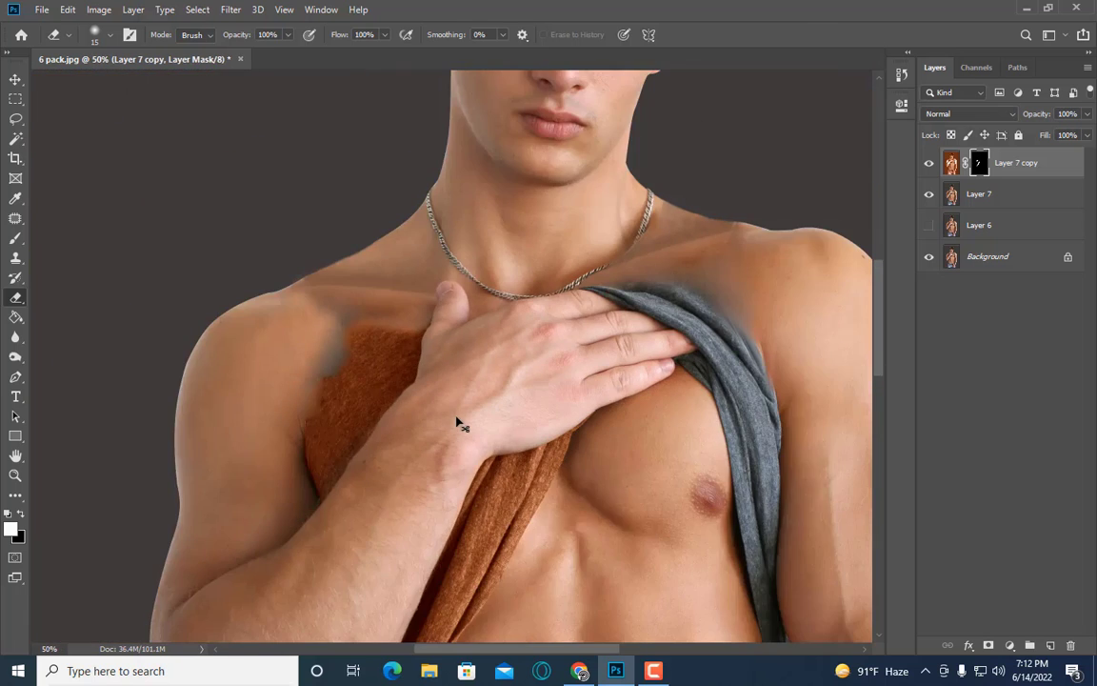
scroll(838, 324, "up", 2)
key("b")
left_click_drag(480, 299, 597, 371)
key("bracketleft")
scroll(597, 371, "up", 2)
left_click_drag(229, 238, 489, 331)
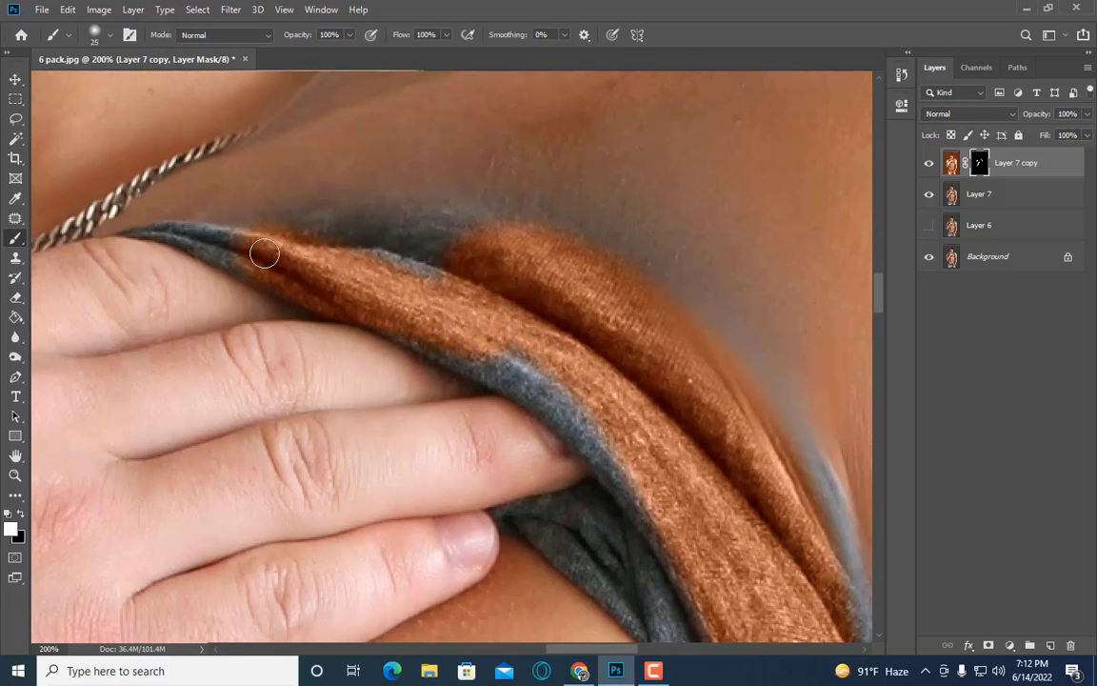
scroll(507, 483, "up", 1)
scroll(683, 583, "up", 2)
scroll(514, 274, "up", 1)
key("bracketleft")
key("bracketleft")
key("bracketleft")
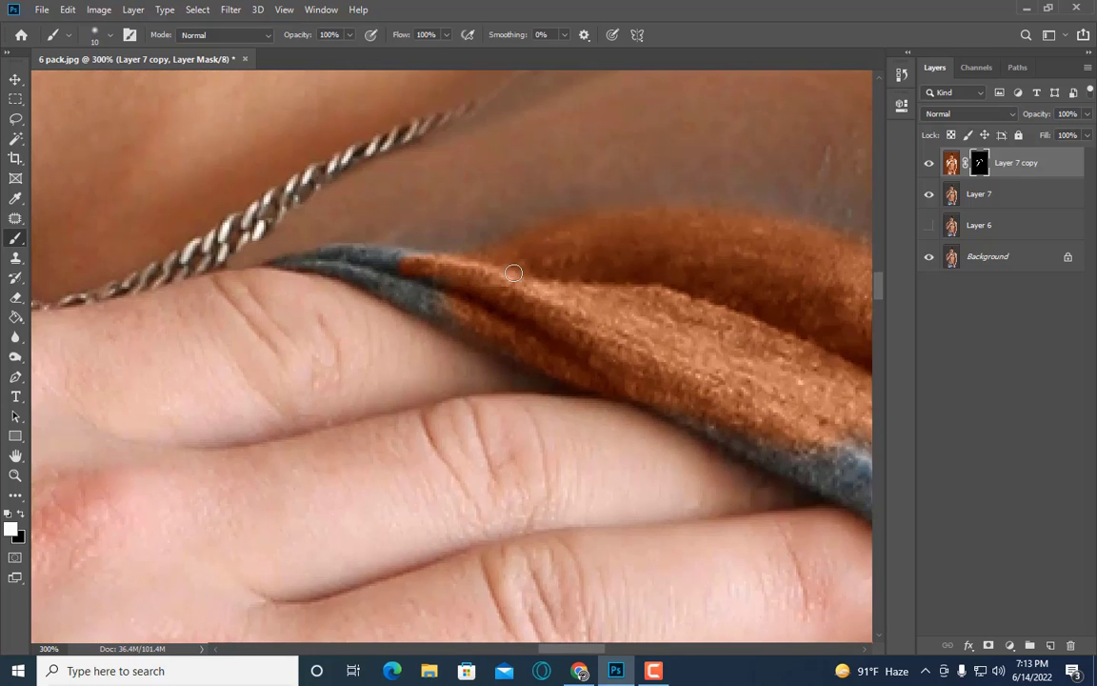
key("bracketleft")
left_click_drag(514, 274, 327, 258)
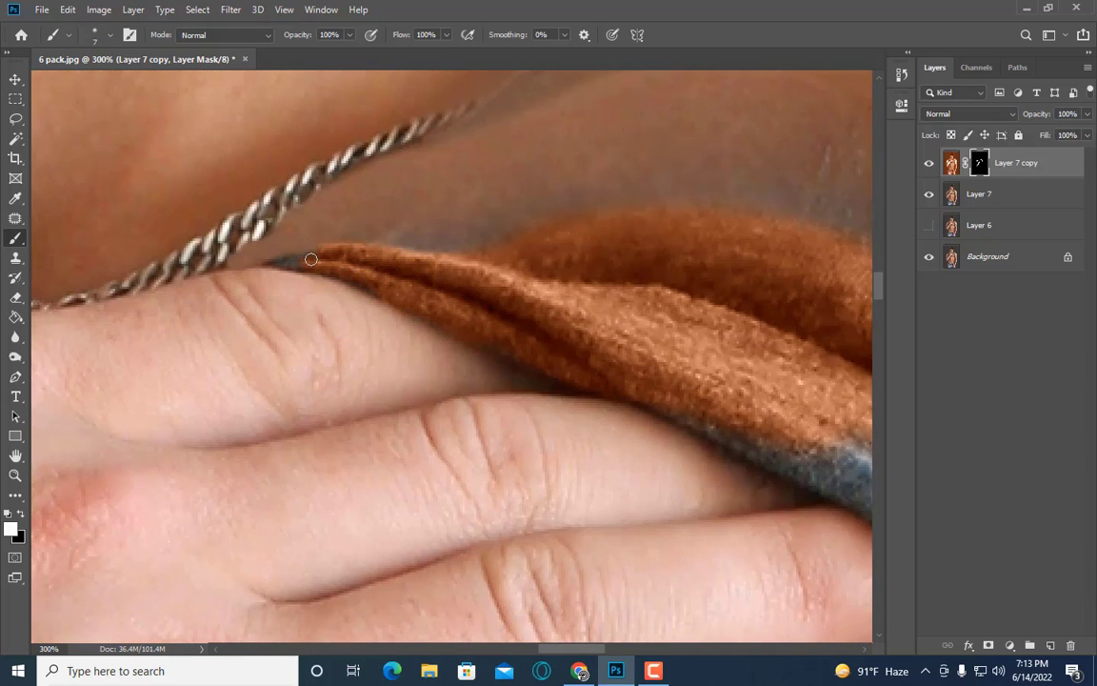
Step: Turn the grey fold edge along the fingers orange with a larger brush
scroll(698, 425, "down", 1)
key("bracketright")
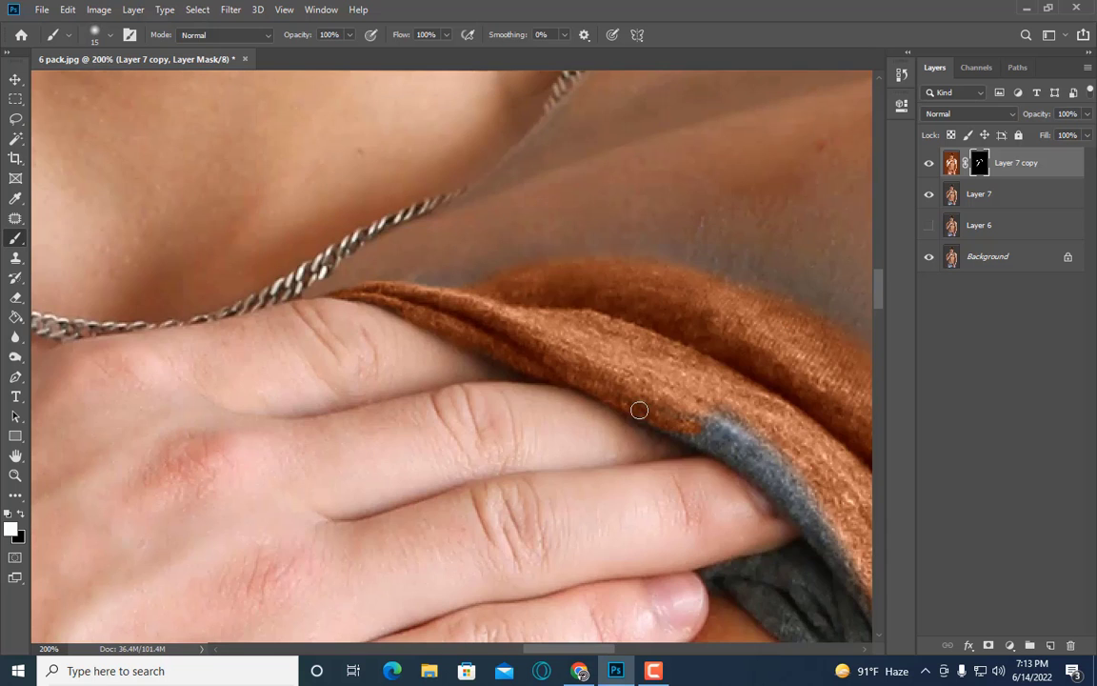
key("bracketright")
mouse_move(637, 409)
left_mouse_down()
mouse_move(764, 431)
mouse_move(699, 439)
left_mouse_up()
scroll(773, 409, "down", 1)
key("bracketright")
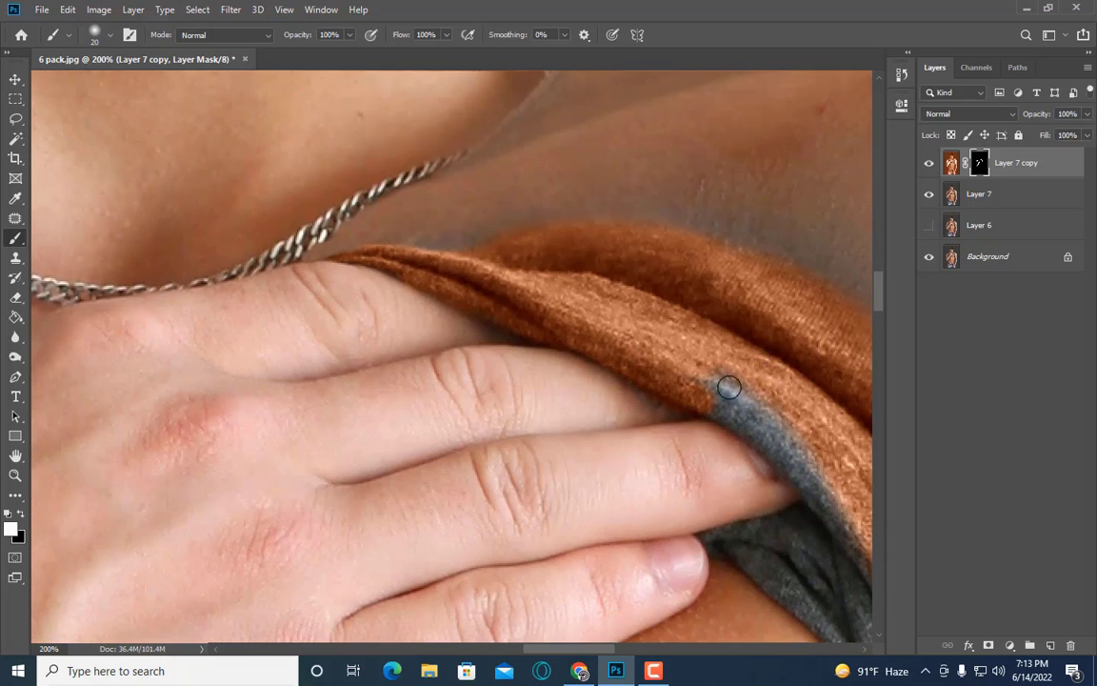
left_click_drag(667, 358, 762, 462)
scroll(721, 411, "down", 2)
scroll(448, 396, "right", 5)
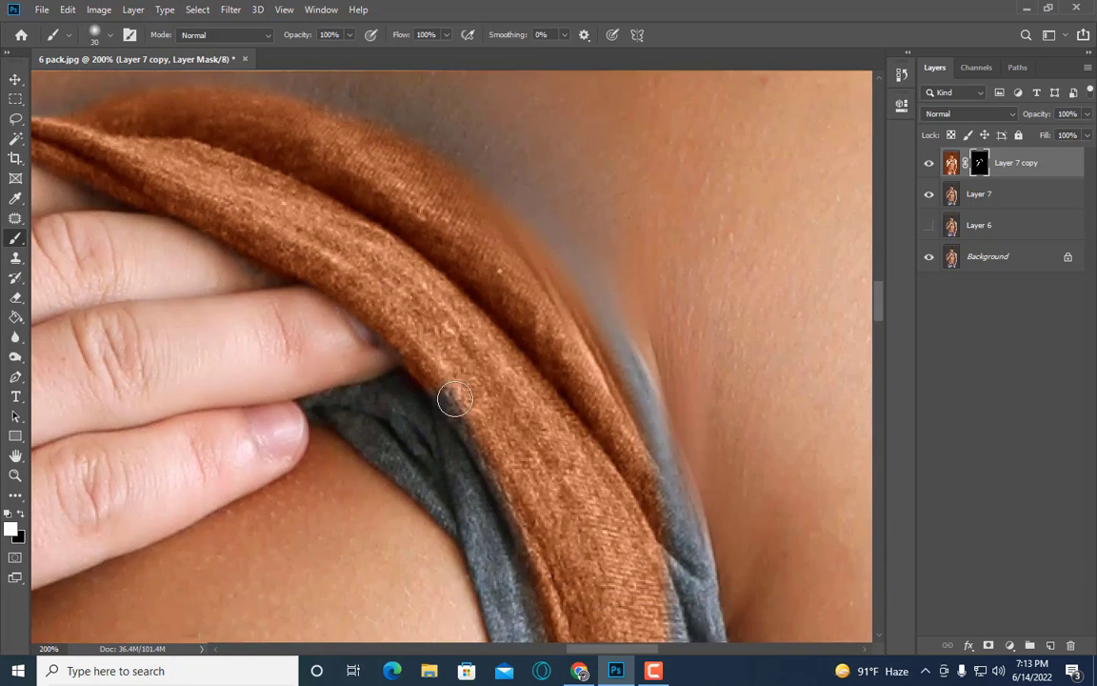
key("bracketright")
key("bracketright")
key("bracketright")
left_click_drag(624, 379, 623, 333)
scroll(623, 333, "down", 1)
key("bracketright")
key("bracketright")
key("bracketright")
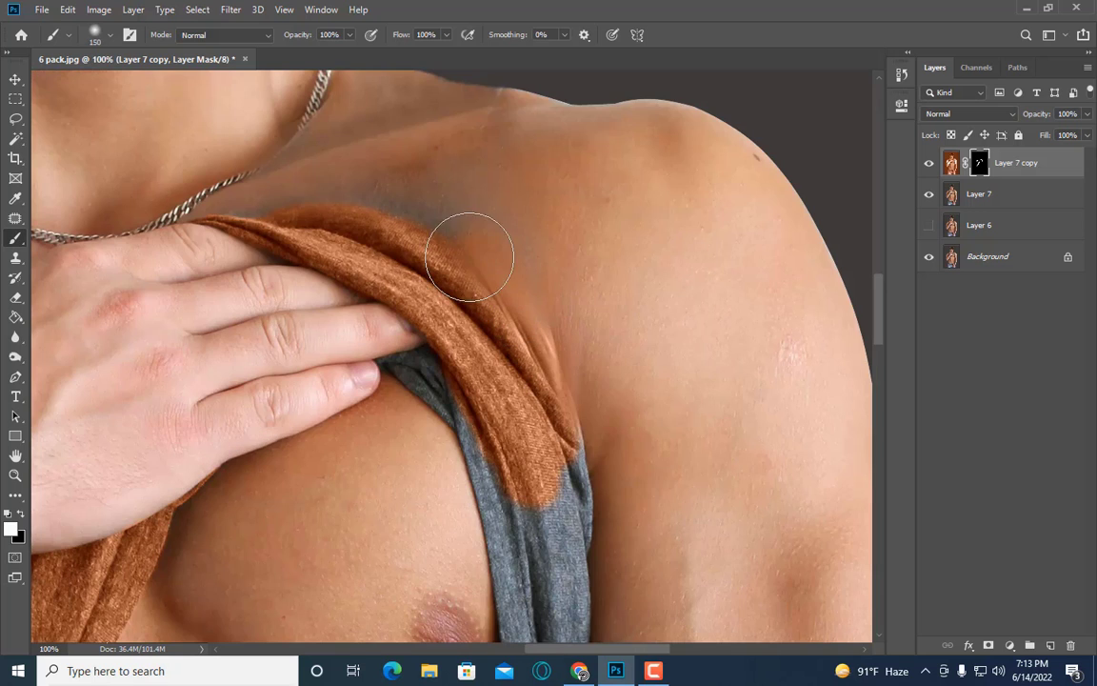
Step: Paint the narrow grey shirt edge by the abdomen back to orange with a fine brush
scroll(431, 311, "down", 1)
key("bracketleft")
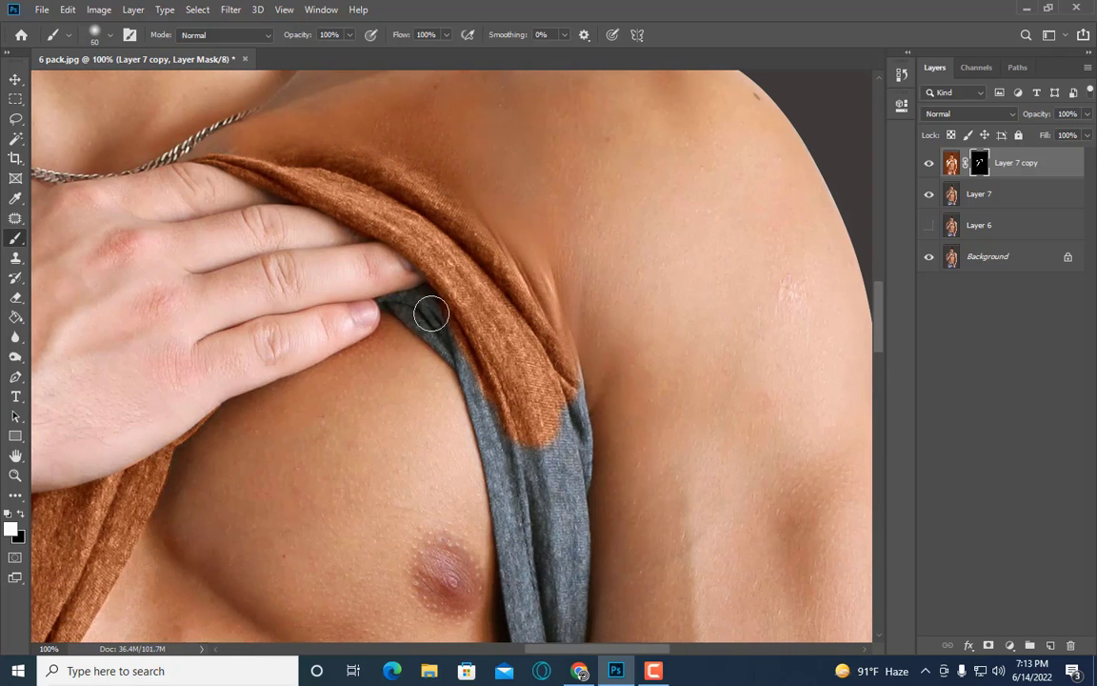
left_click_drag(410, 300, 557, 408)
key("bracketleft")
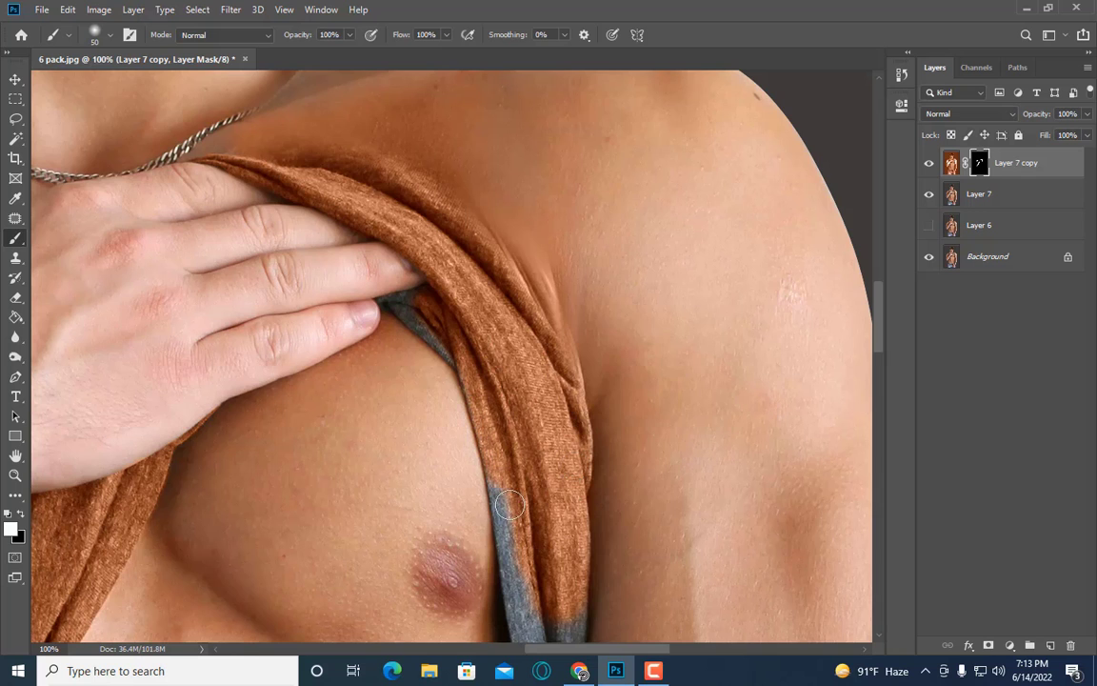
scroll(524, 419, "down", 2)
scroll(518, 381, "down", 2)
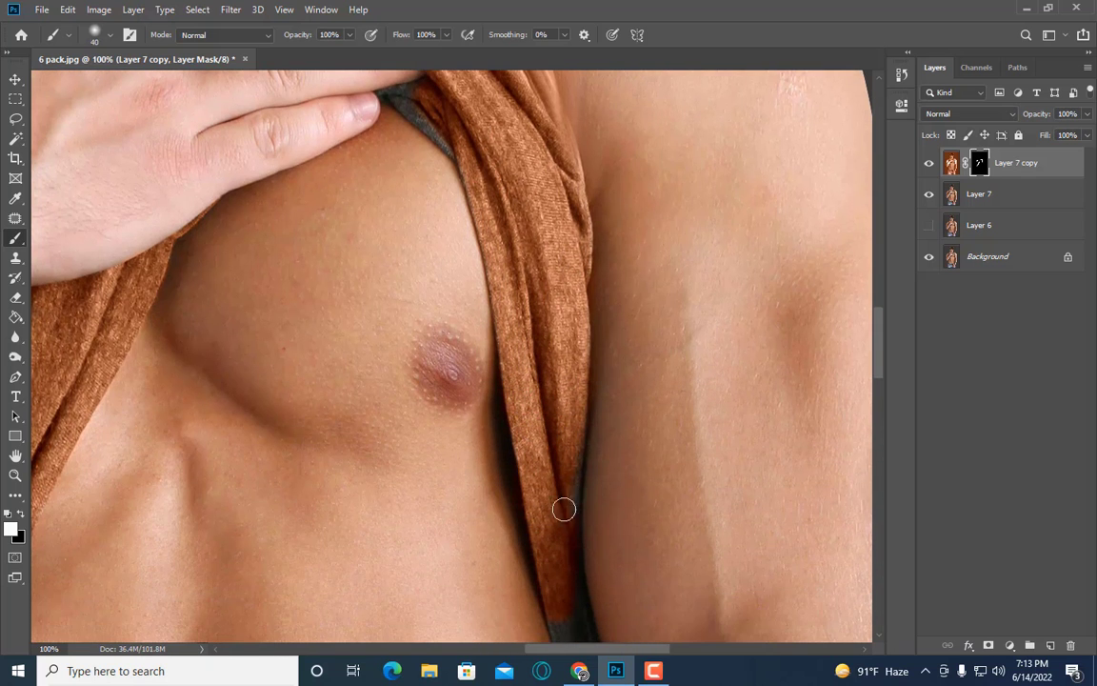
key("bracketleft")
scroll(562, 495, "down", 3)
scroll(567, 490, "down", 1)
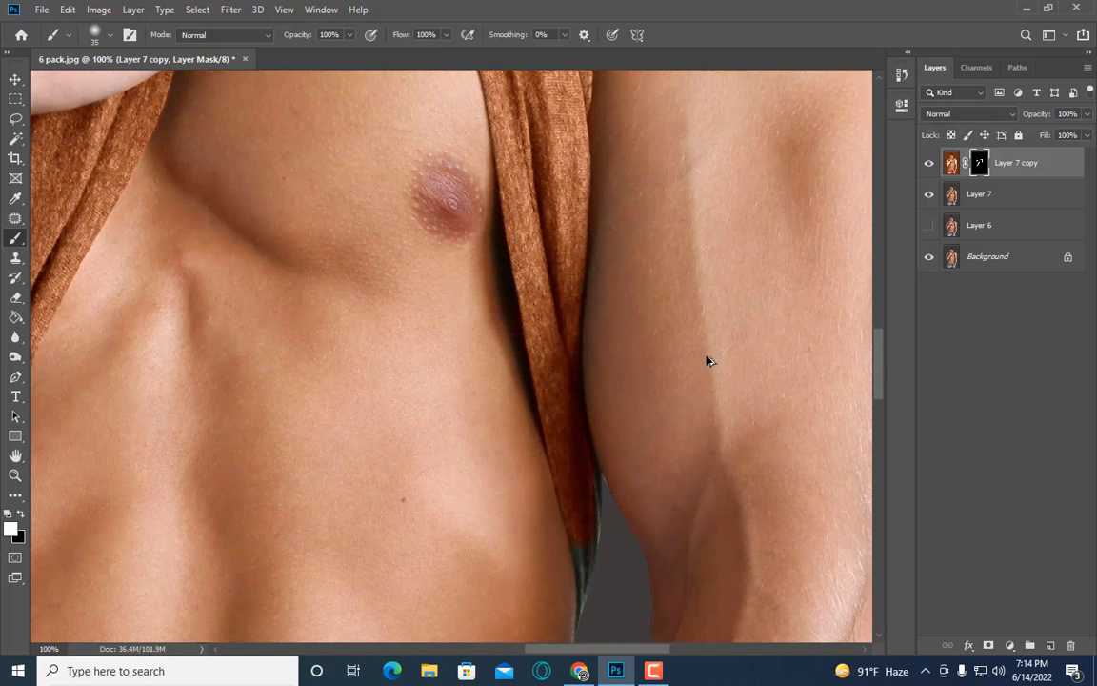
scroll(707, 361, "down", 1)
key("ctrl+plus")
key("bracketleft")
key("bracketleft")
key("bracketleft")
left_click_drag(687, 343, 696, 181)
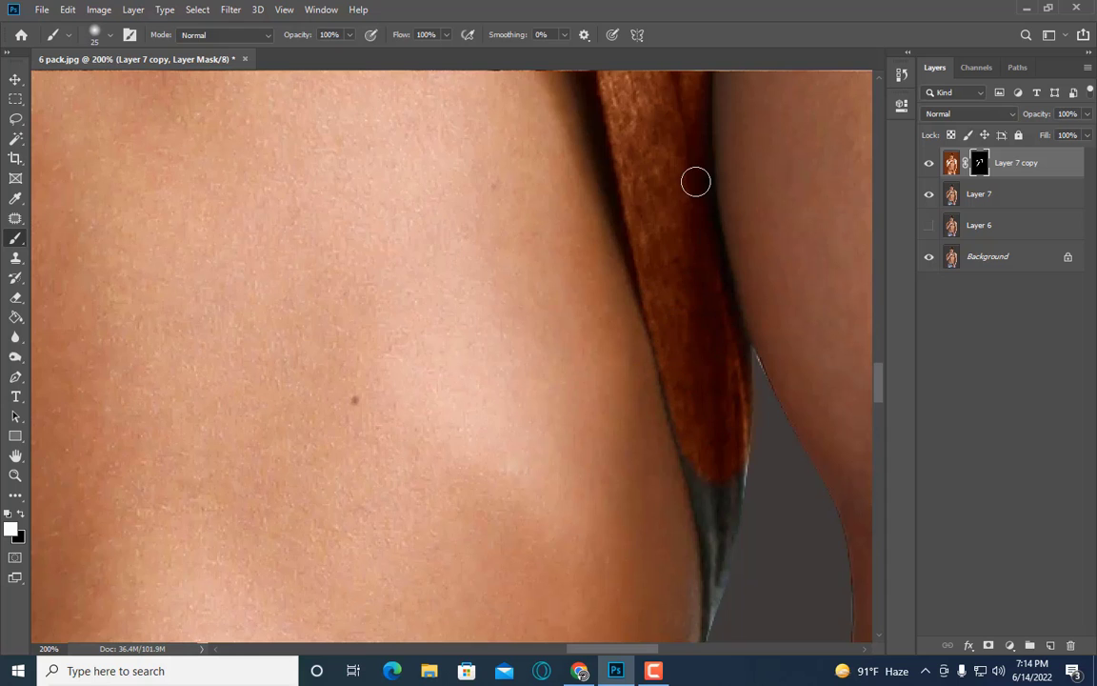
key("bracketleft")
key("bracketleft")
key("bracketleft")
scroll(728, 417, "down", 3)
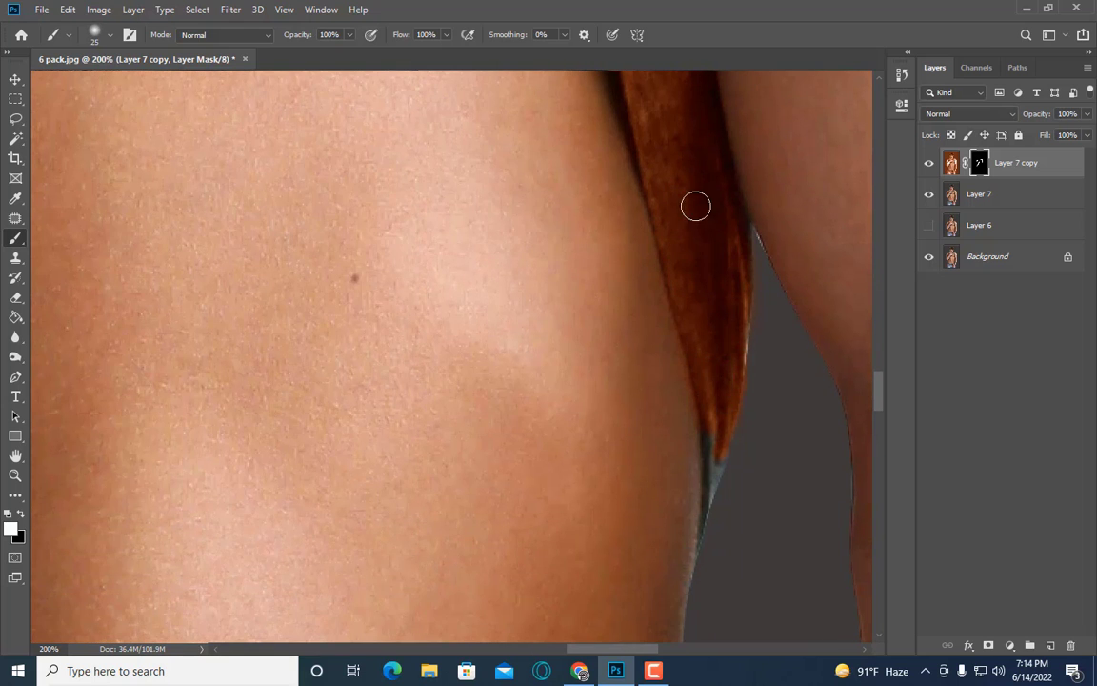
key("bracketleft")
key("bracketleft")
key("bracketleft")
scroll(702, 324, "down", 1)
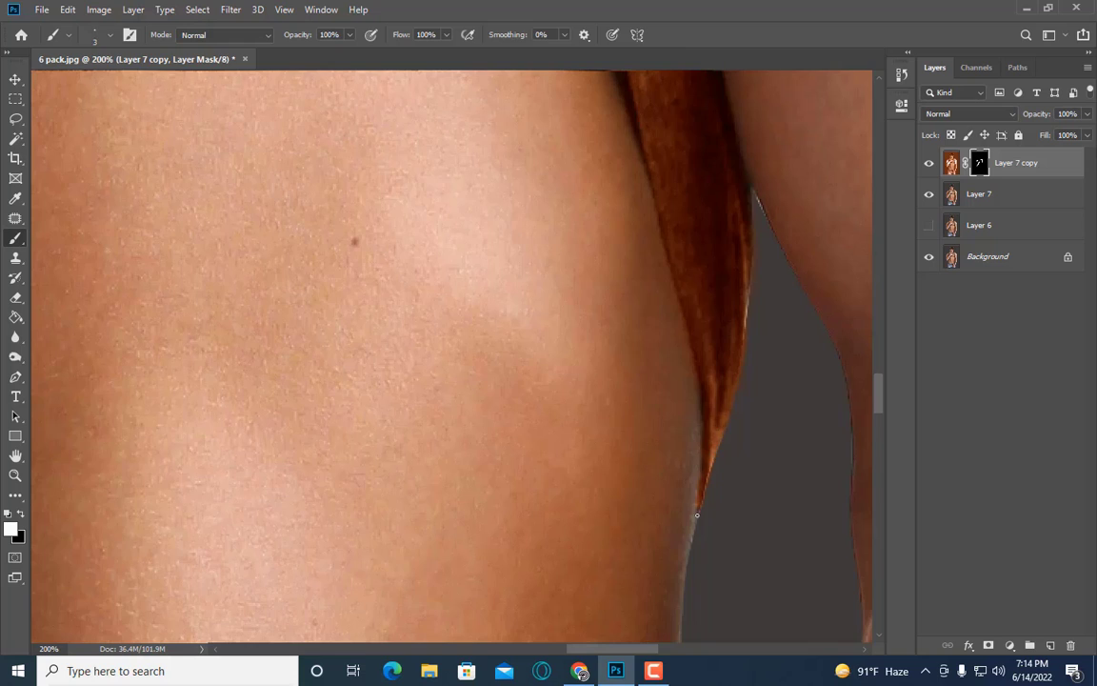
Step: Zoom around the torso, shoulder and fingers to check the orange coverage
key("ctrl+minus")
key("ctrl+minus")
scroll(714, 314, "up", 3)
scroll(712, 311, "up", 3)
key("ctrl+plus")
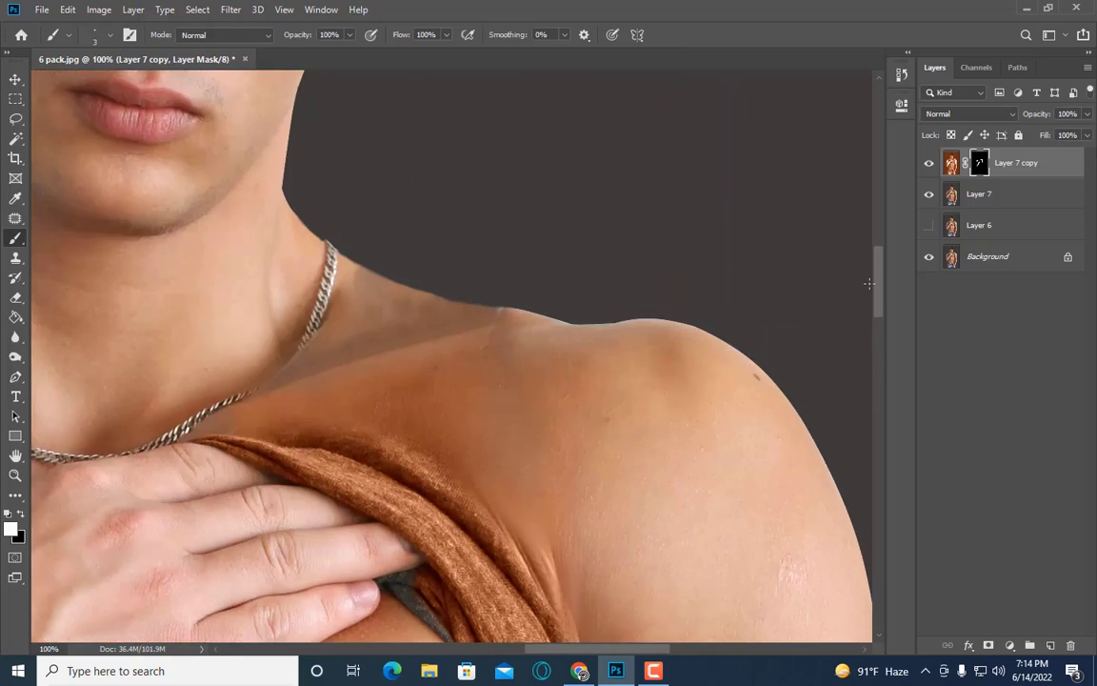
key("ctrl+plus")
scroll(330, 192, "down", 5)
scroll(330, 191, "up", 5)
scroll(331, 191, "up", 1)
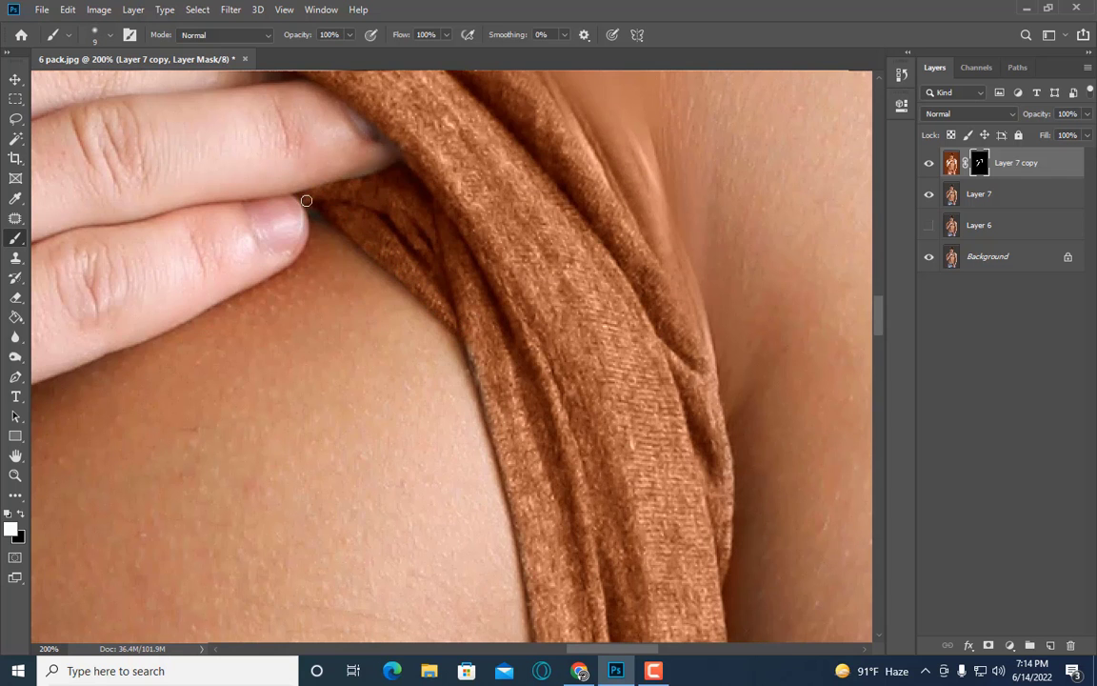
key("ctrl+minus")
key("ctrl+minus")
key("ctrl+minus")
key("ctrl+plus")
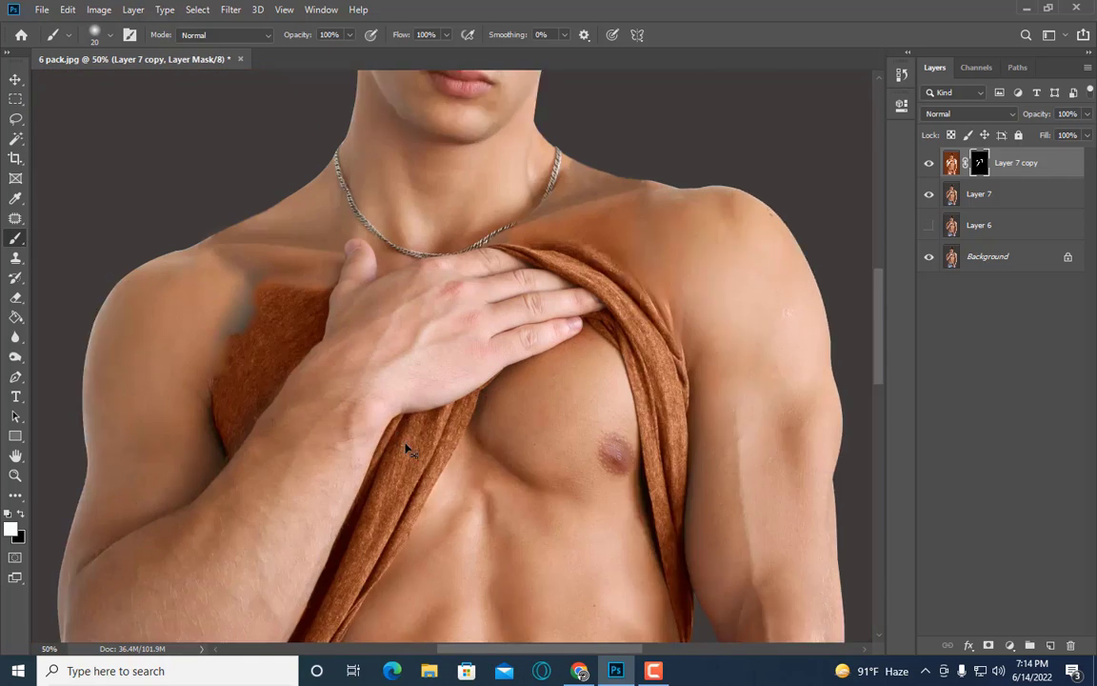
key("ctrl+plus")
key("bracketright")
key("bracketright")
key("bracketright")
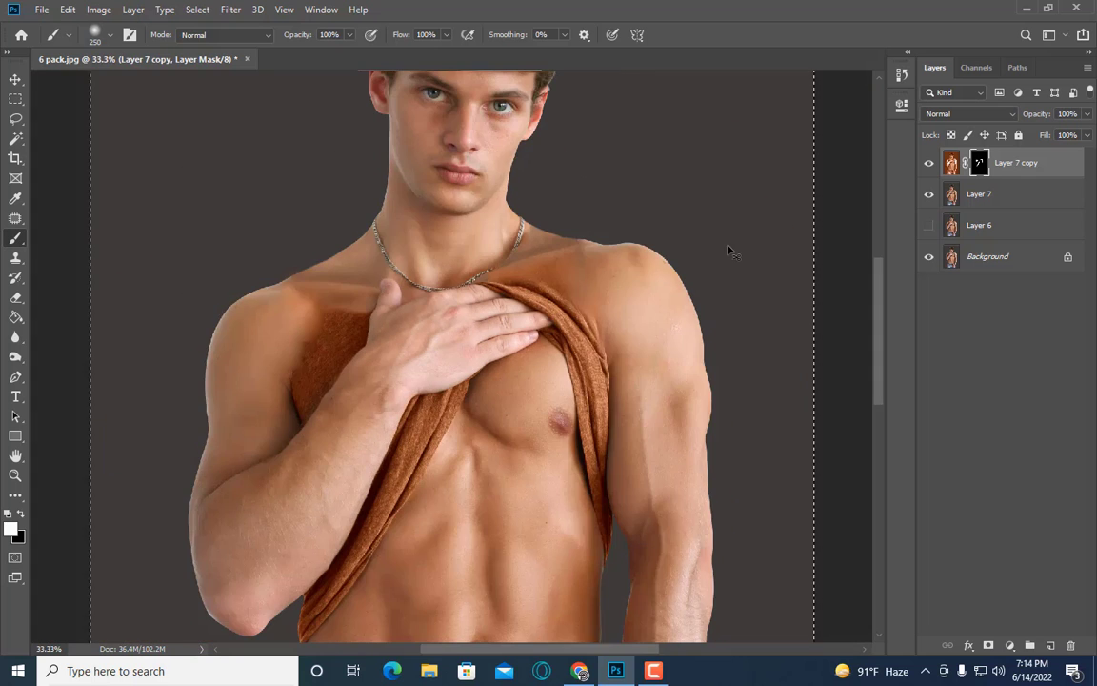
Step: Dab paint beside the left armpit on the layer image, then undo the stray black dab
key("ctrl+minus")
key("ctrl+minus")
left_click(951, 163)
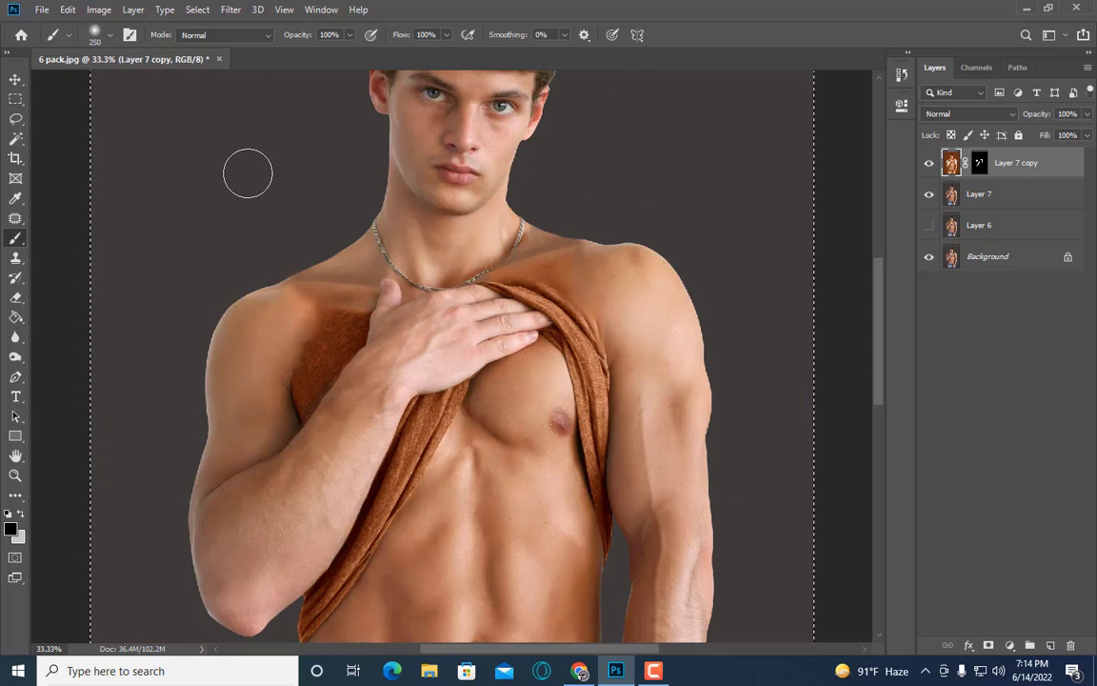
key("ctrl+plus")
key("ctrl+plus")
key("bracketleft")
key("bracketleft")
key("bracketleft")
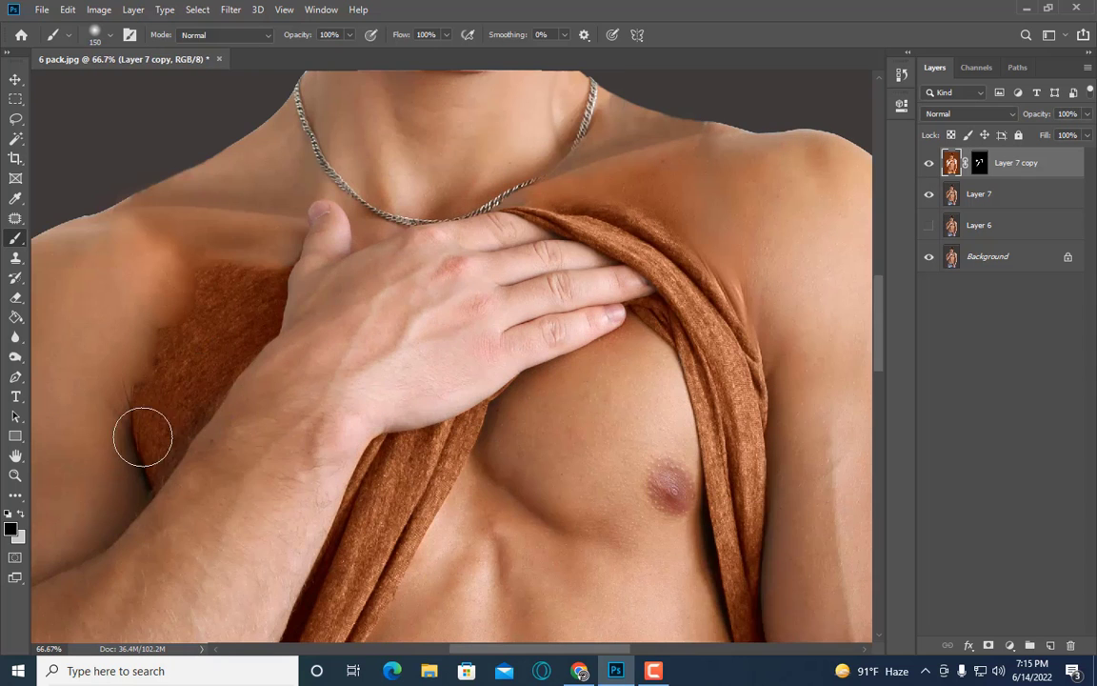
left_click(143, 434)
key("ctrl+z")
Step: Retarget the mask, swap colours, shrink the brush and switch to the Eraser
left_click(980, 162)
key("x")
scroll(169, 429, "down", 2)
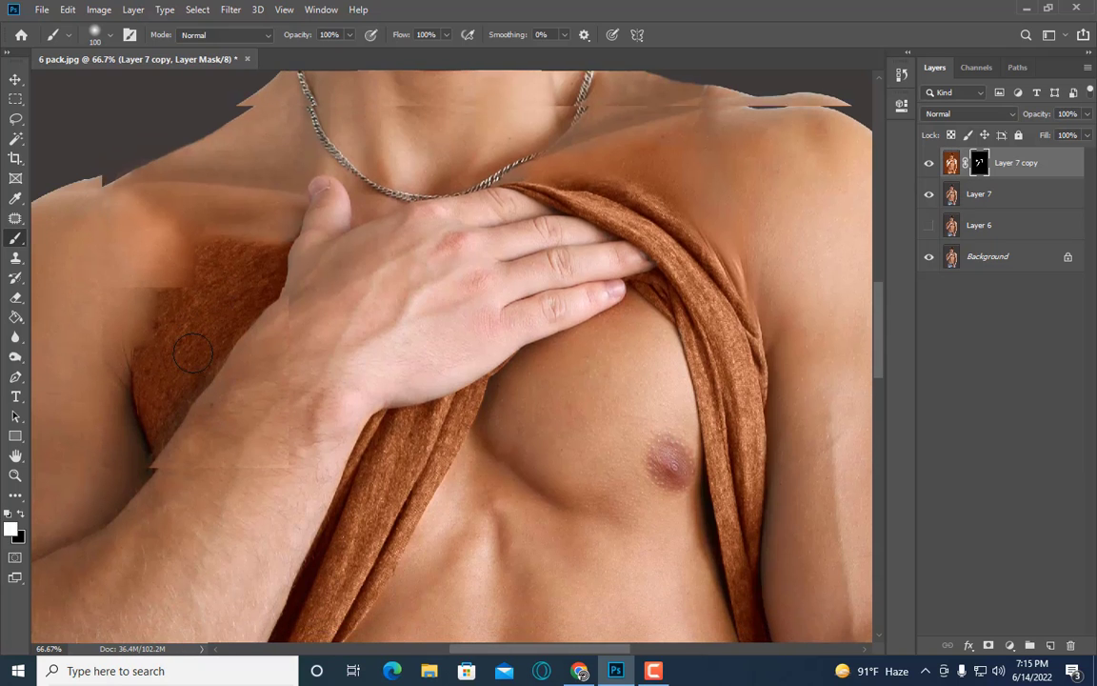
key("bracketleft")
key("bracketleft")
key("bracketleft")
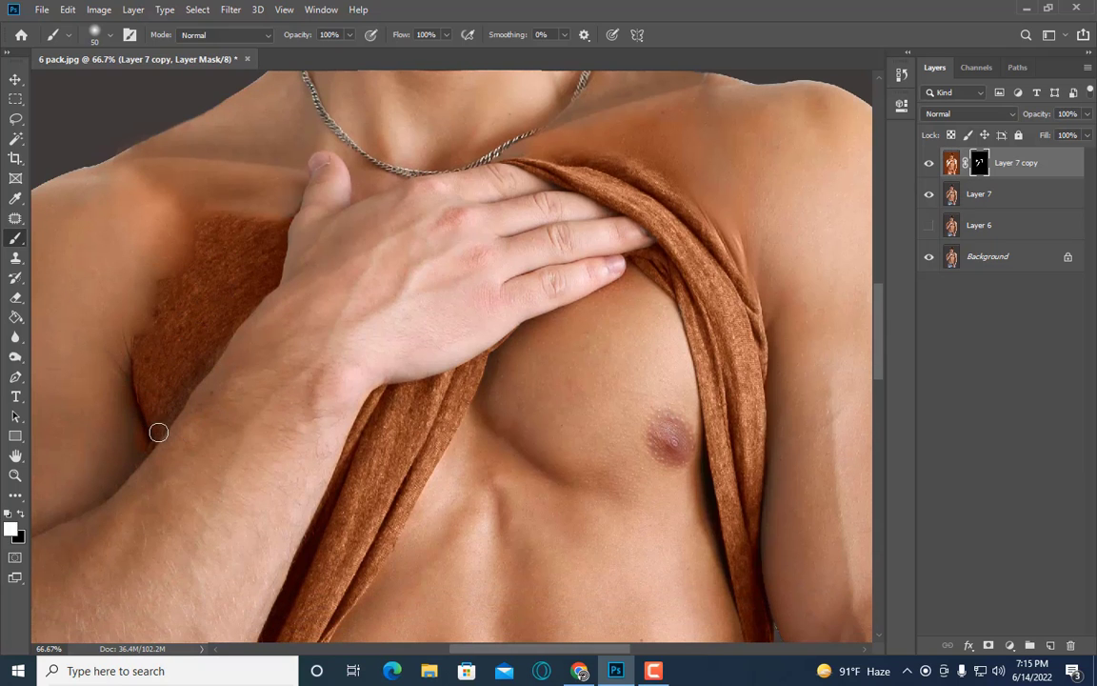
key("e")
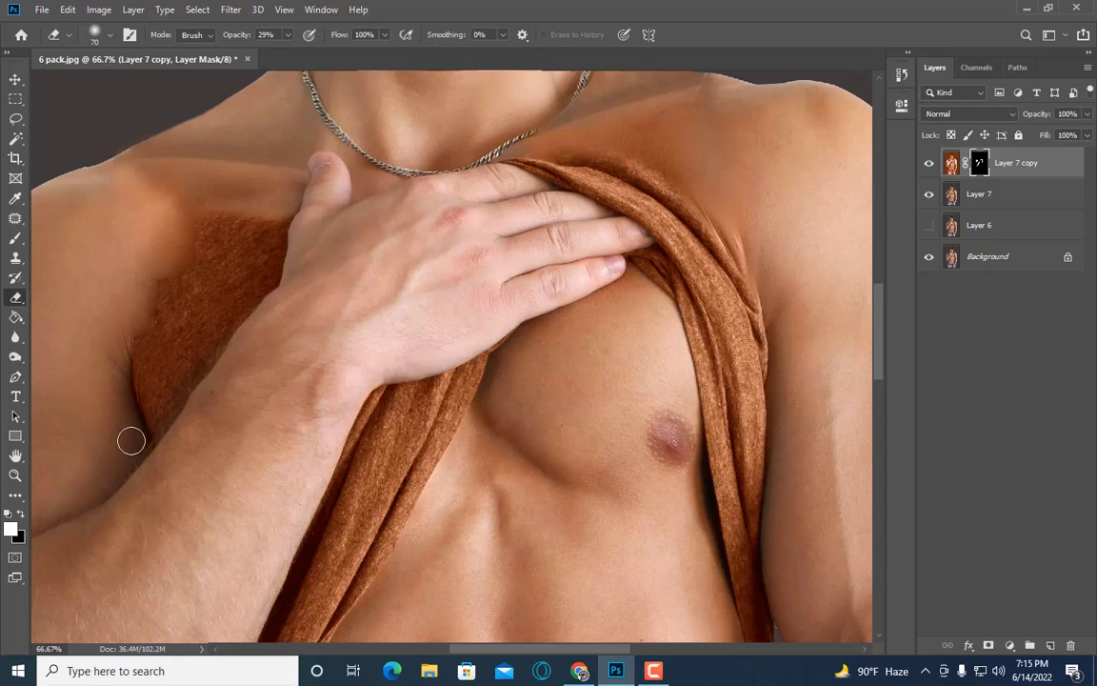
key("ctrl+minus")
left_click(950, 163)
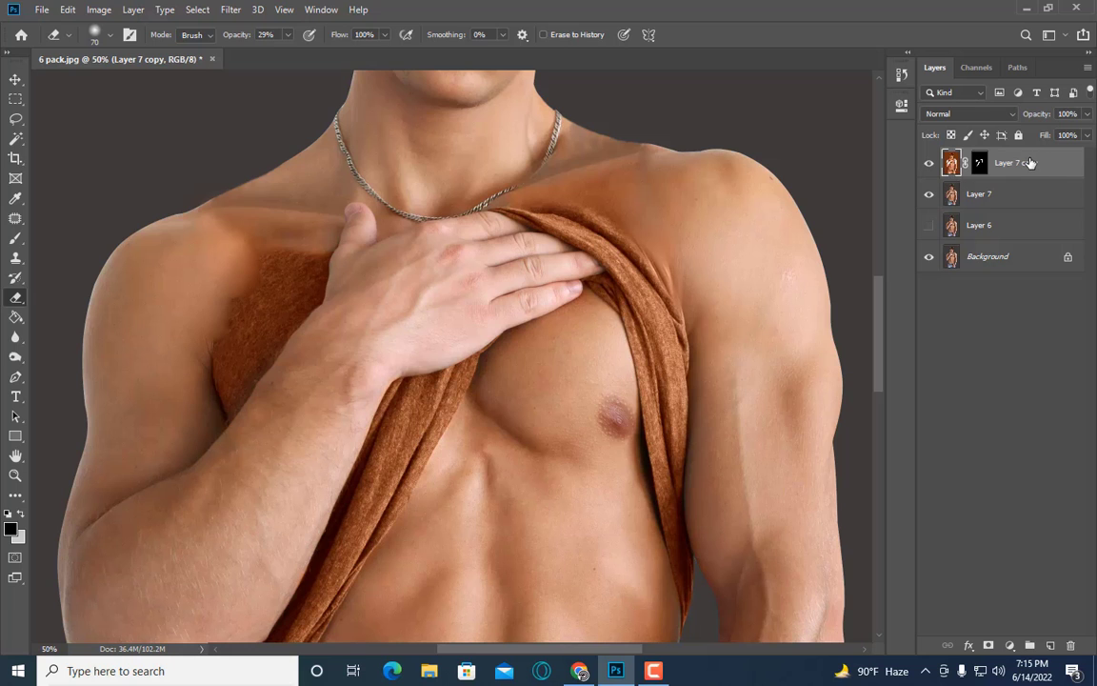
Step: Duplicate Layer 7 copy, convert the duplicate to a Smart Object, and hide it
left_click_drag(1030, 163, 1051, 646)
right_click(1007, 167)
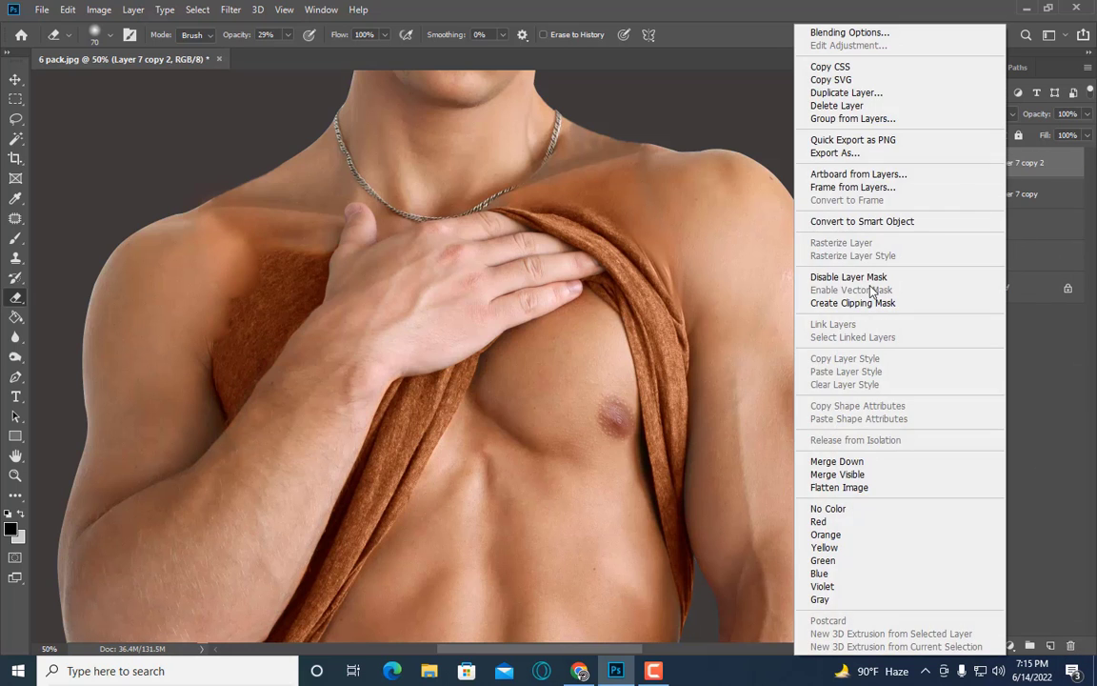
left_click(862, 221)
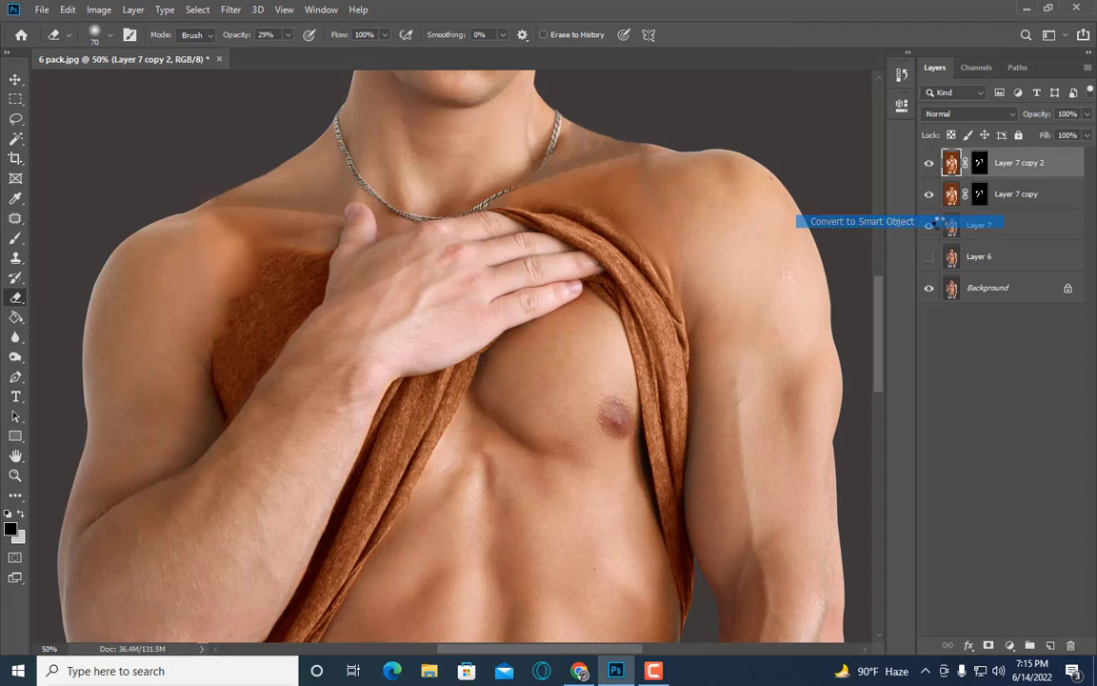
left_click(930, 163)
Step: Apply Layer 7 copy's mask, clear the selection, then show and select Layer 7 copy 2
left_click(999, 225)
right_click(1007, 197)
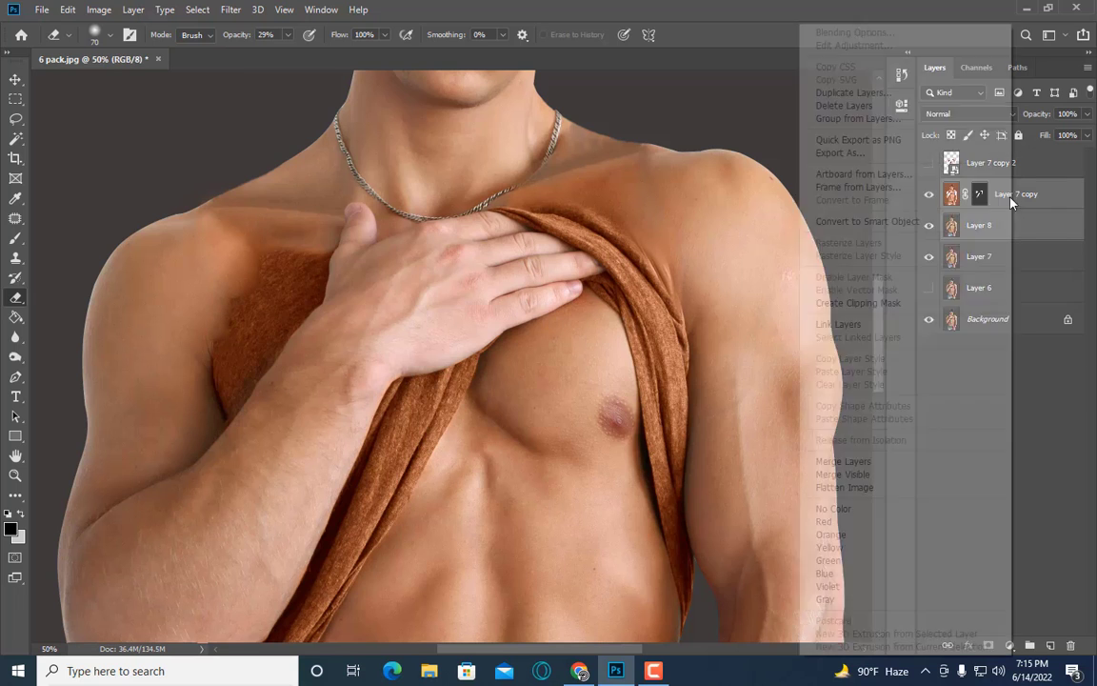
left_click(857, 458)
left_click(952, 166, "ctrl")
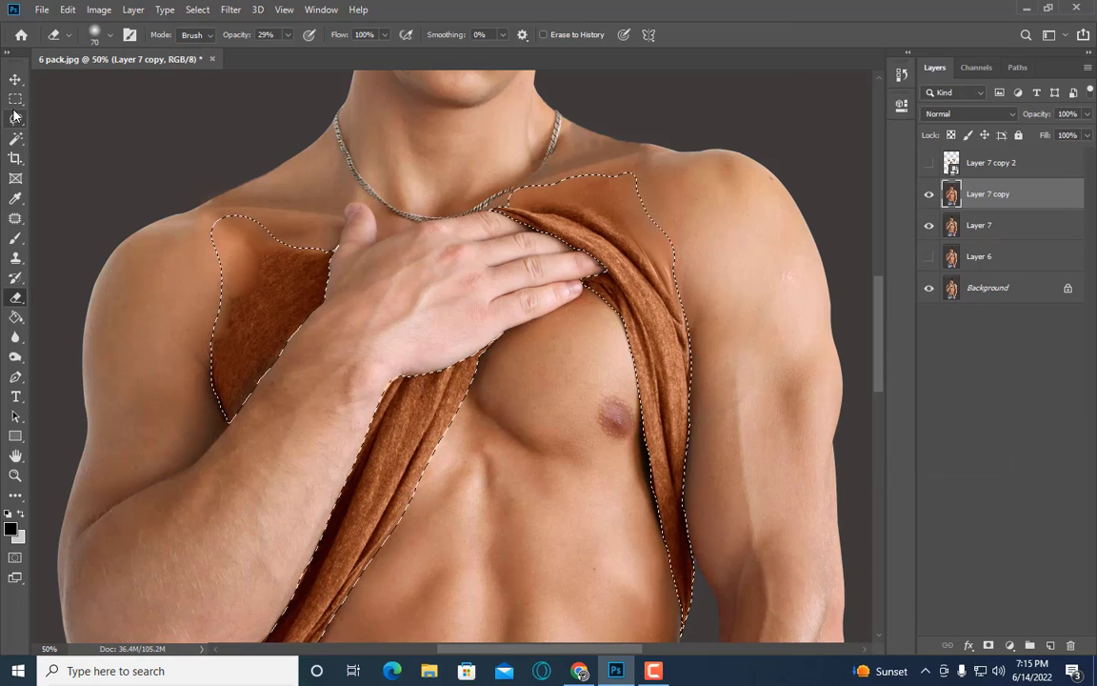
key("m")
left_click(809, 179)
left_click(985, 172)
left_click(929, 163)
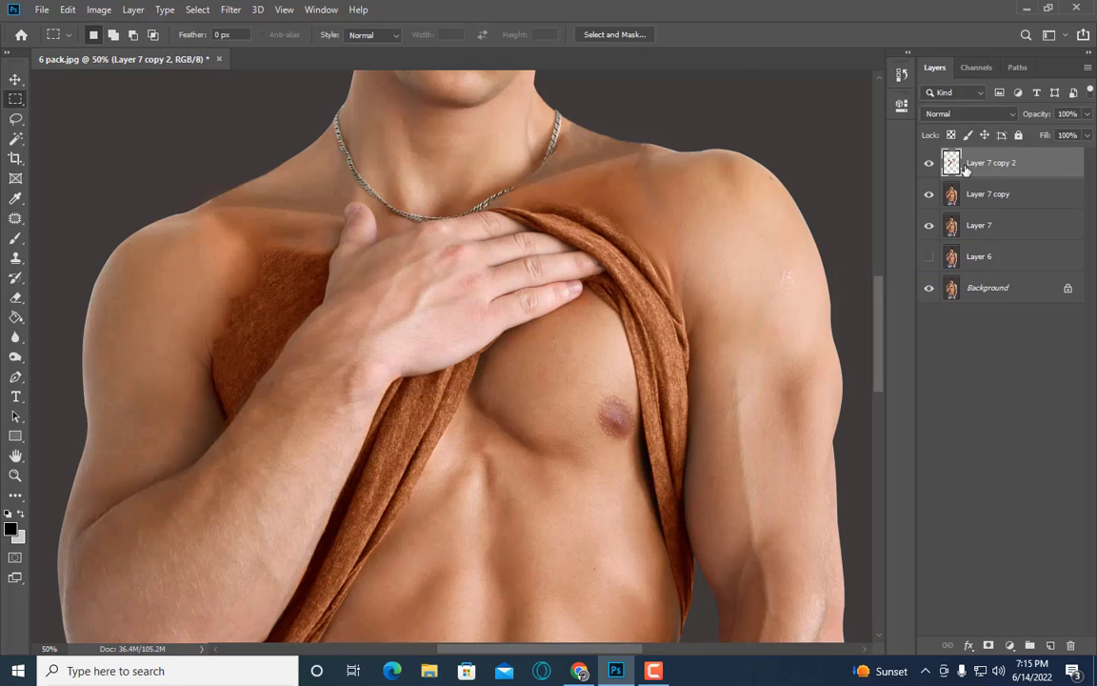
Step: Apply Hue/Saturation (hue -1, saturation -10, lightness +5) and duplicate as Layer 7 copy 3
left_click(99, 9)
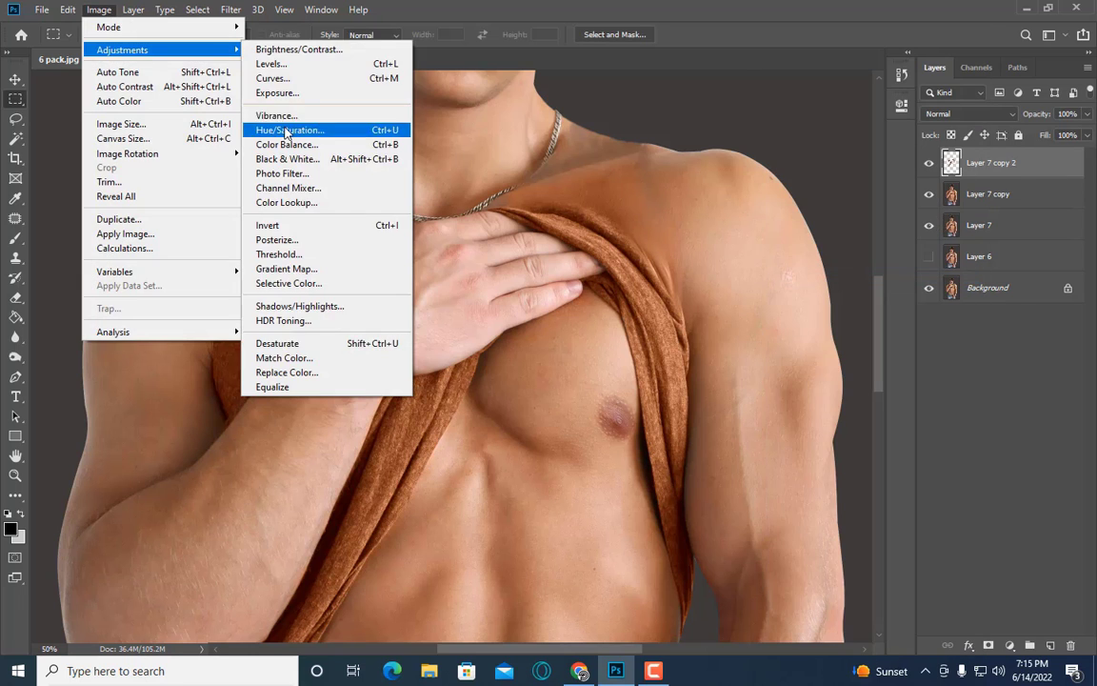
left_click(283, 129)
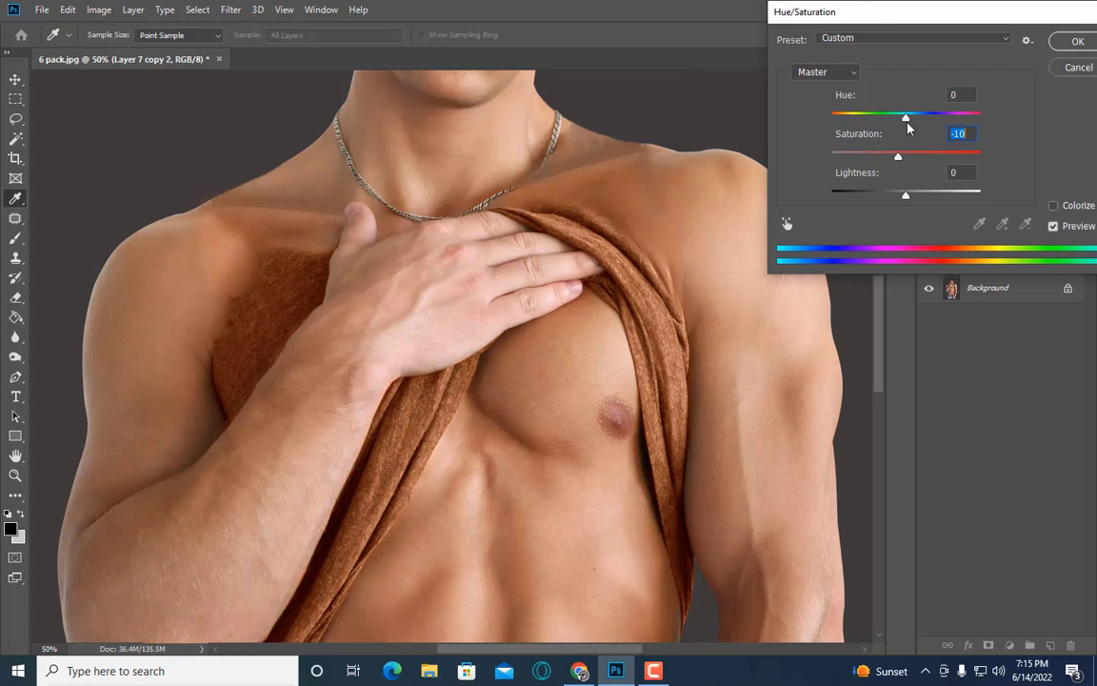
left_click_drag(906, 120, 907, 120)
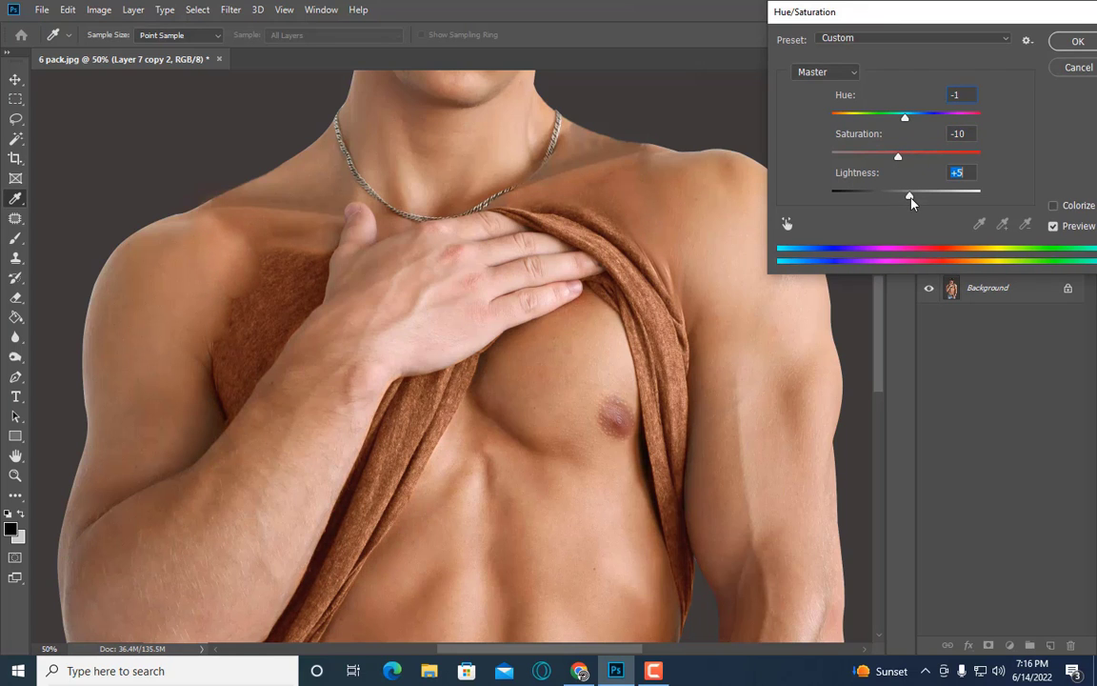
left_click(1063, 42)
scroll(810, 157, "down", 2)
key("ctrl+j")
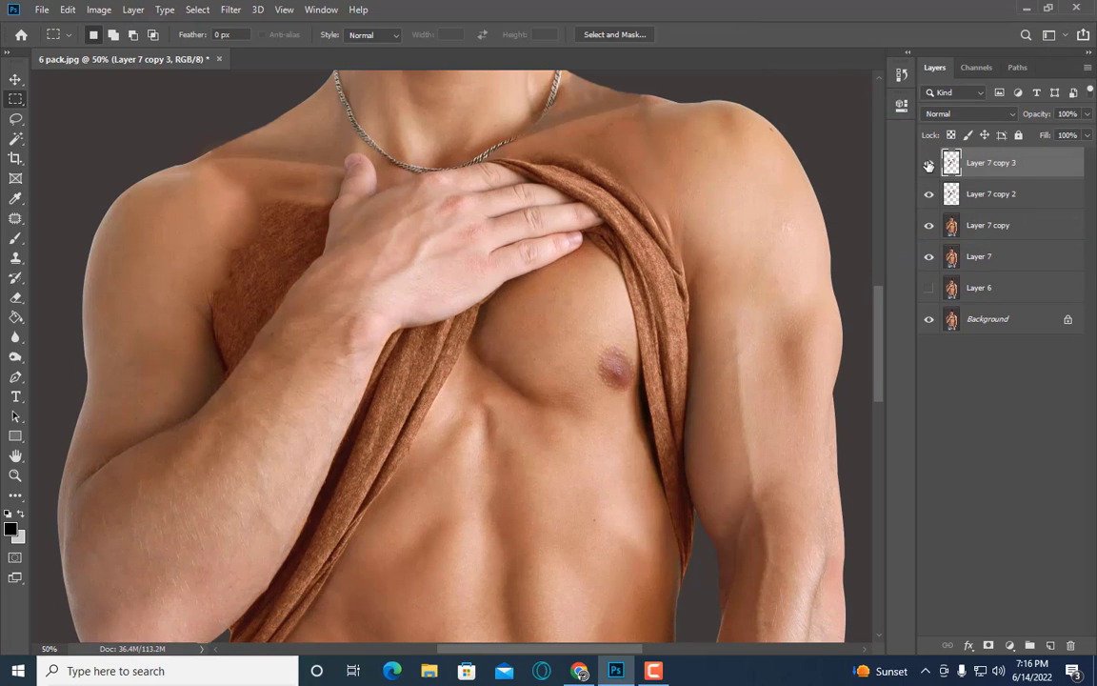
Step: Show Layer 7 copy 3 and switch to a greatly enlarged Eraser
left_click(928, 165)
key("e")
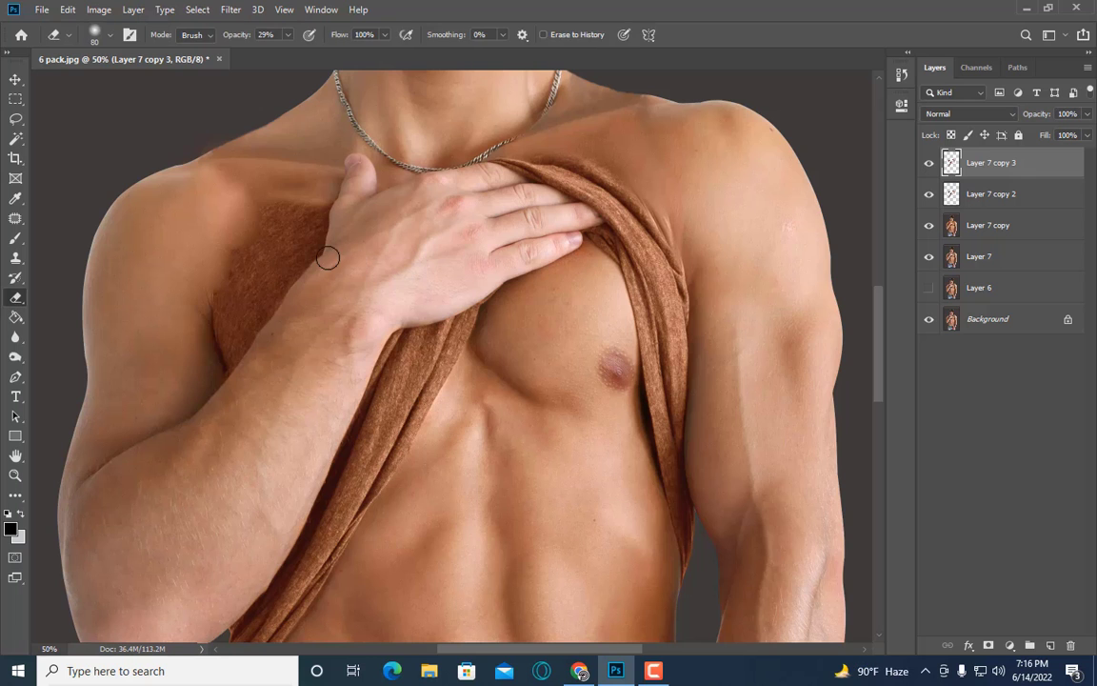
key("bracketright")
key("bracketright")
key("bracketright")
scroll(355, 368, "down", 2)
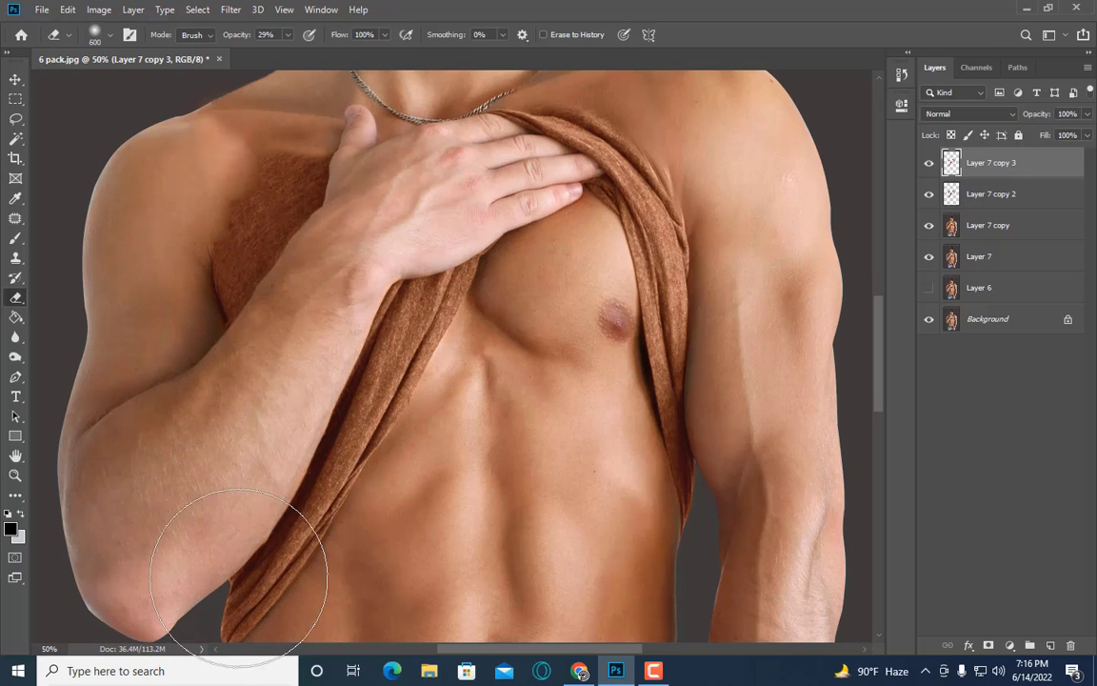
key("ctrl+minus")
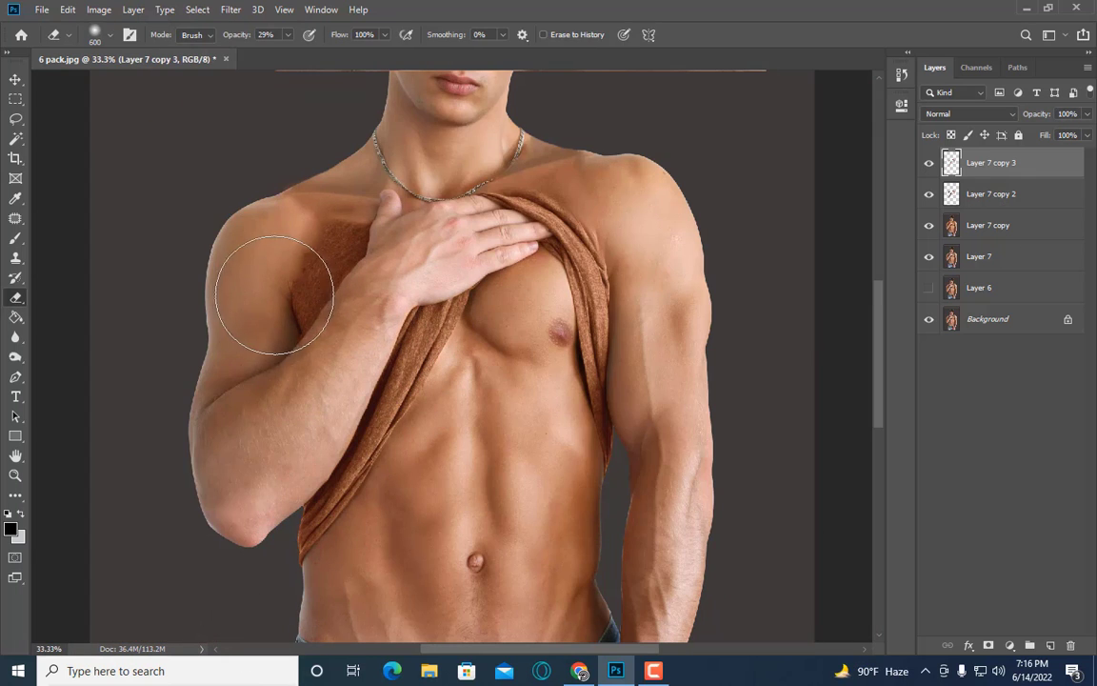
key("bracketright")
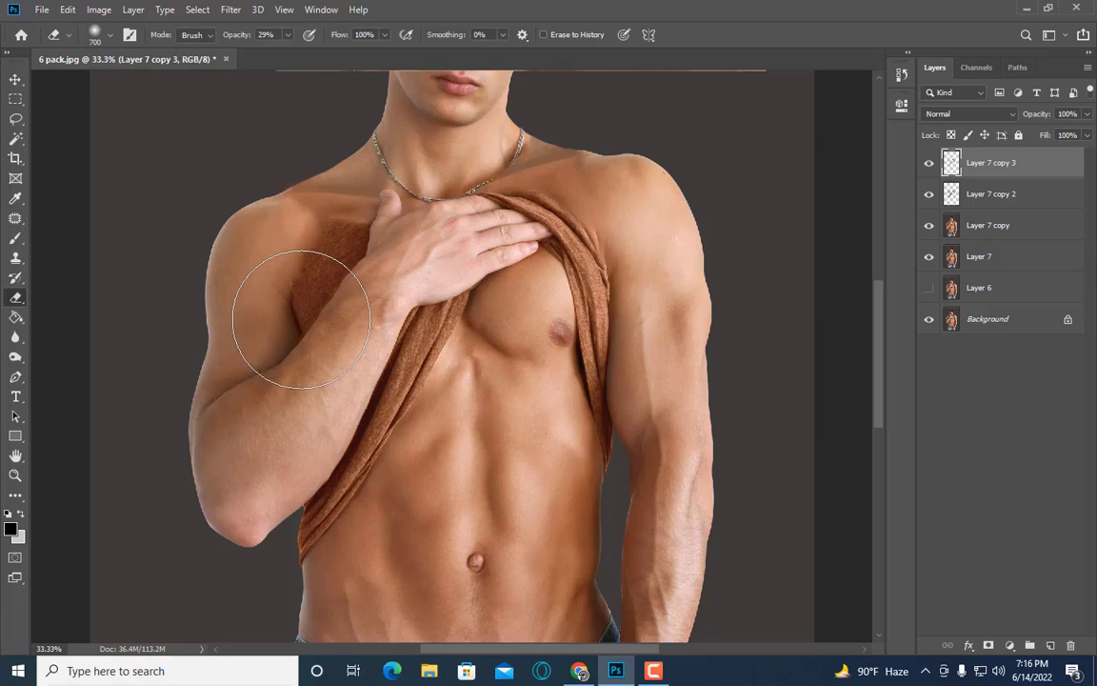
Step: Duplicate Layer 7 copy 2 as a hidden Layer 7 copy 4, then reselect copy 2
left_click(991, 193)
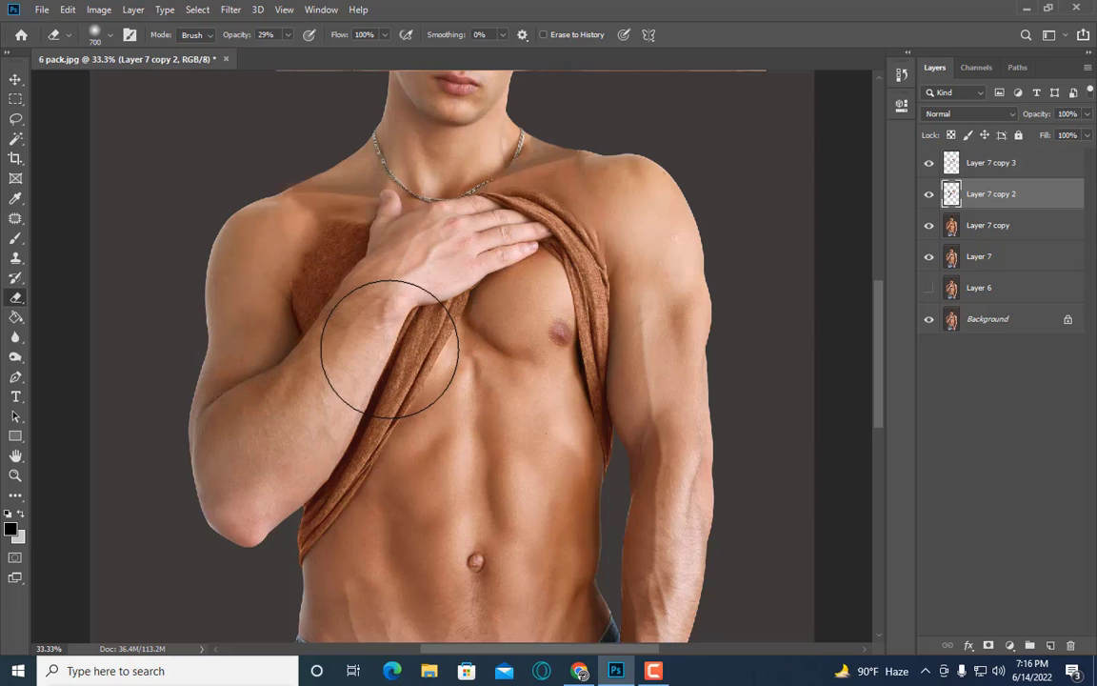
key("ctrl+j")
left_click(929, 193)
left_click(991, 224)
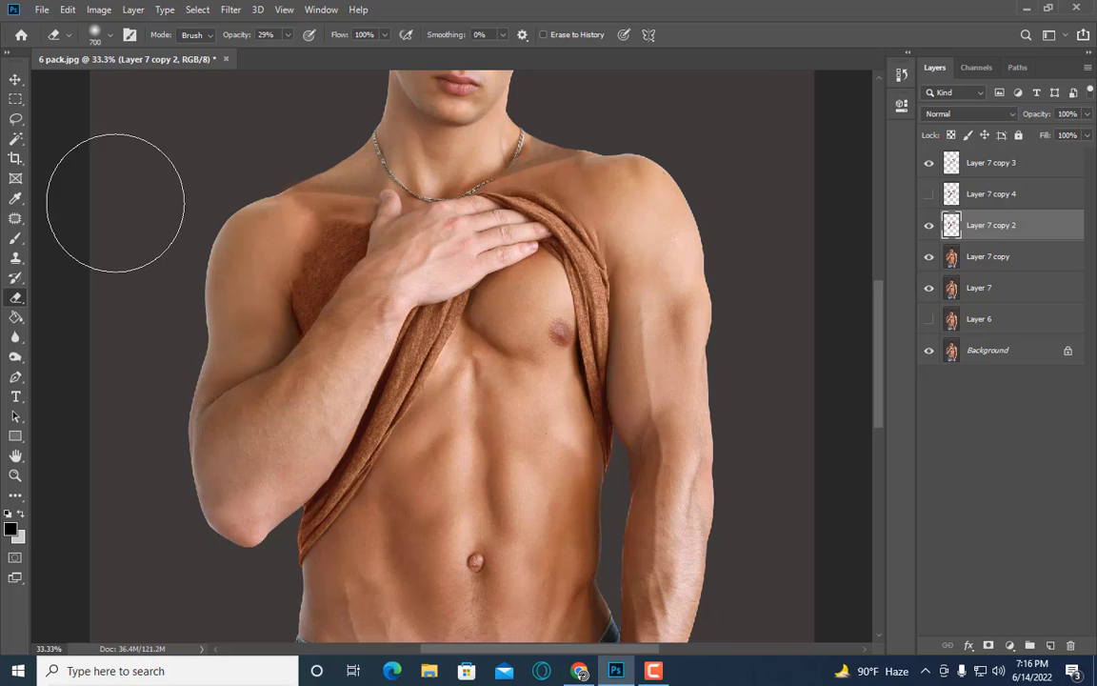
Step: Give Layer 7 copy 2 a Hue/Saturation of saturation -15, lightness +6, hue 0
left_click(99, 9)
left_click(286, 131)
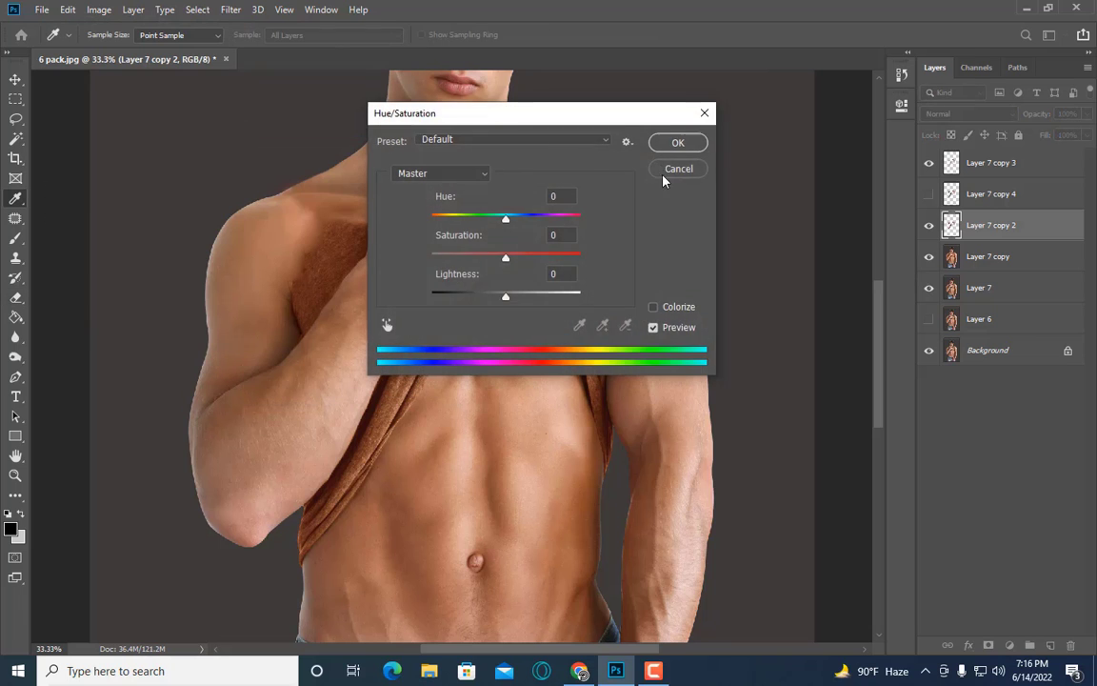
left_click_drag(759, 214, 771, 178)
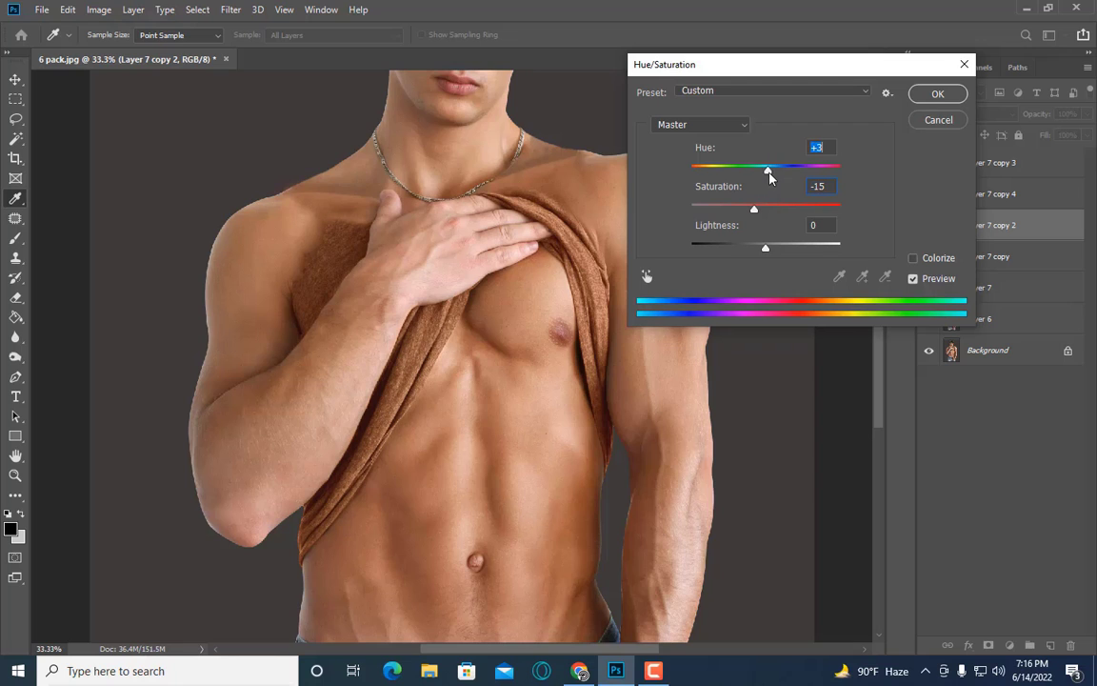
left_click_drag(765, 248, 769, 250)
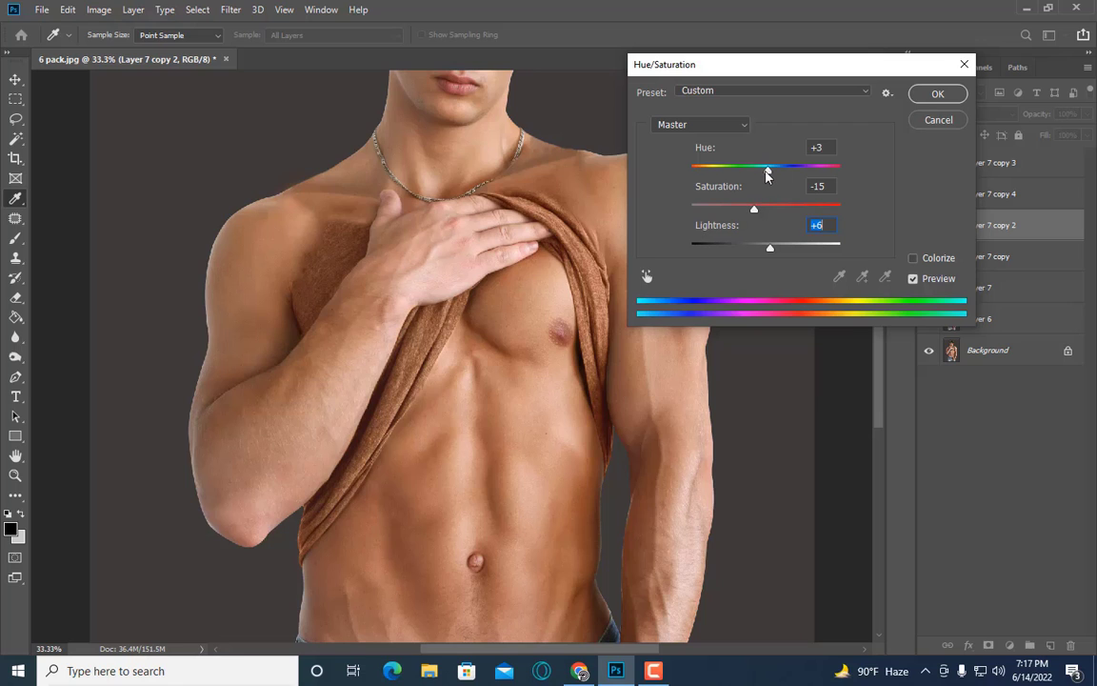
left_click_drag(767, 176, 764, 175)
Step: Apply the Hue/Saturation change, merge the top skin-patch layers into Layer 7 copy 3, and zoom out
left_click(919, 95)
key("e")
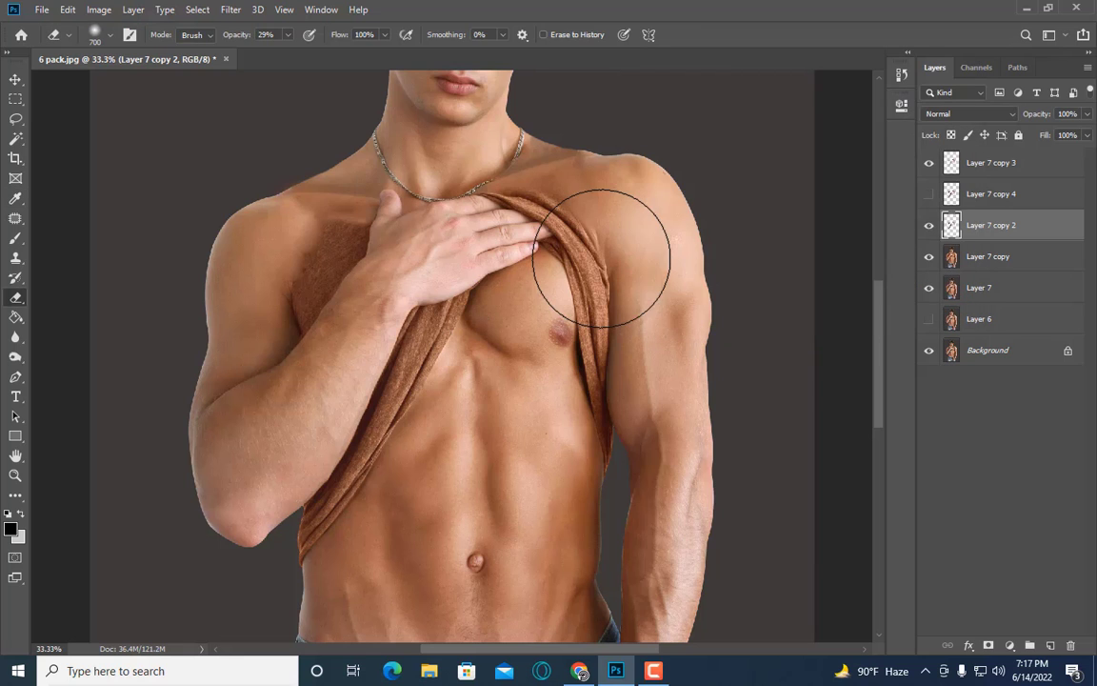
left_click(984, 256)
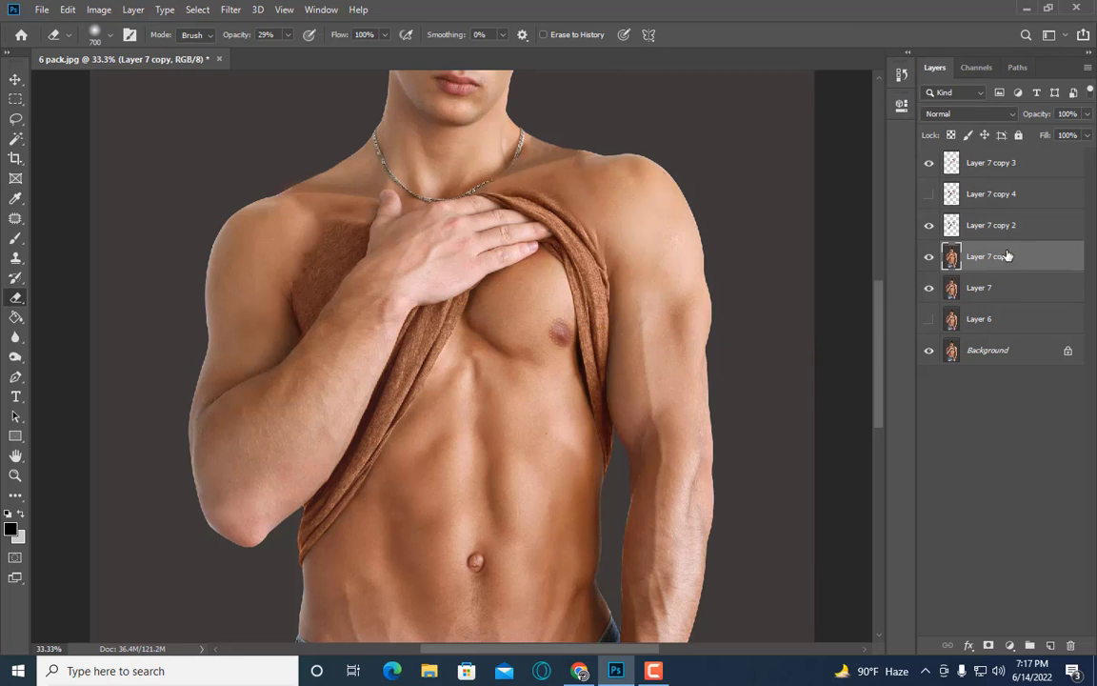
left_click(991, 163, "shift")
right_click(991, 163)
left_click(821, 458)
key("ctrl+minus")
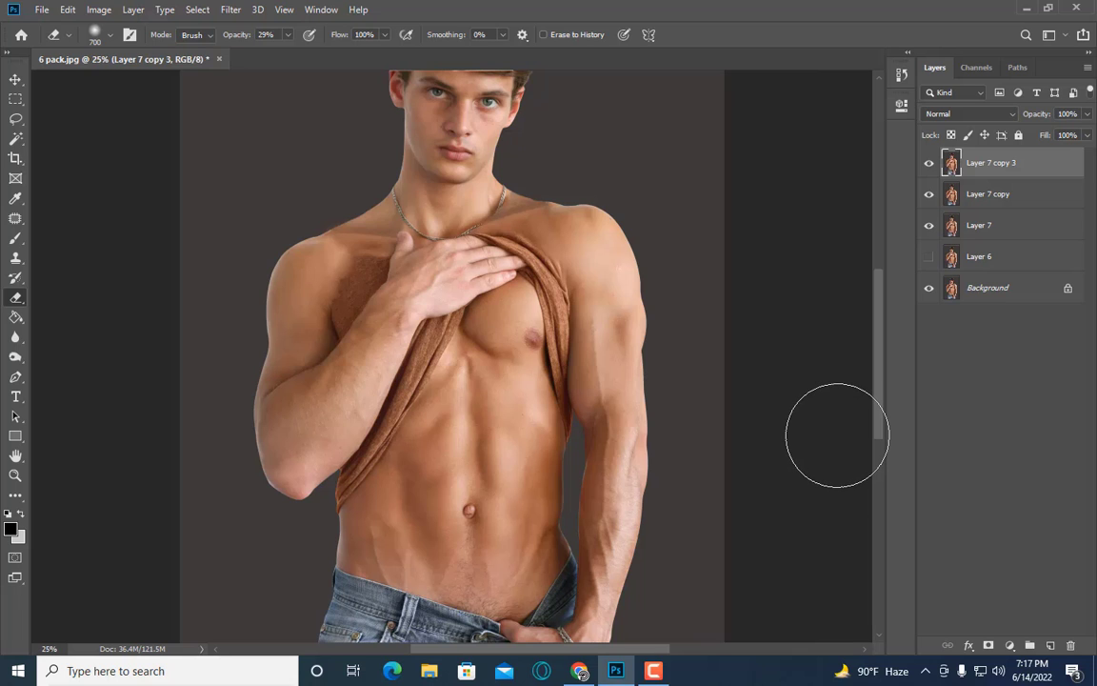
Step: Desaturate Layer 7 copy 3 and tint it orange-red with Color Balance on midtones, highlights and shadows
left_click(99, 10)
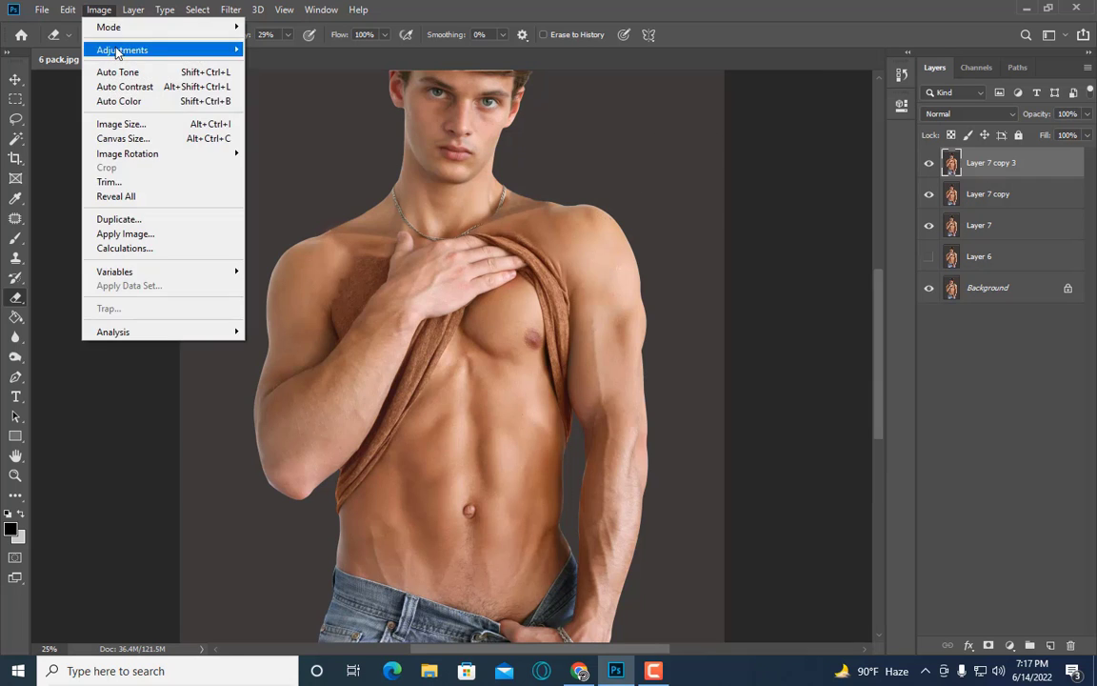
mouse_move(121, 49)
left_click(277, 343)
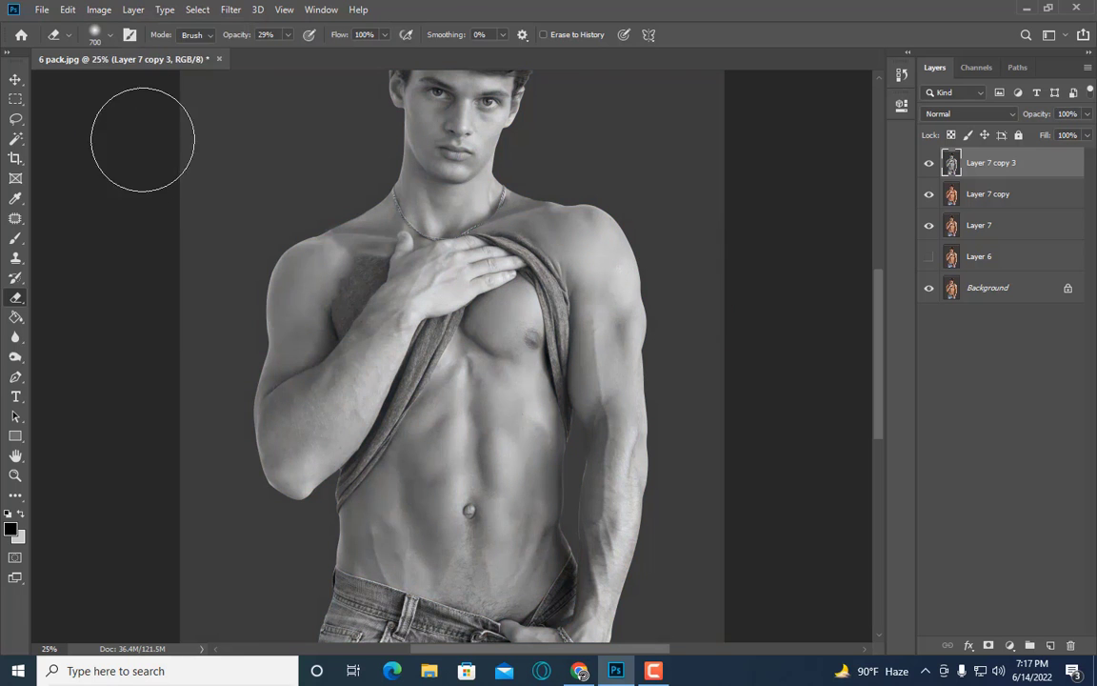
left_click(99, 9)
left_click(284, 145)
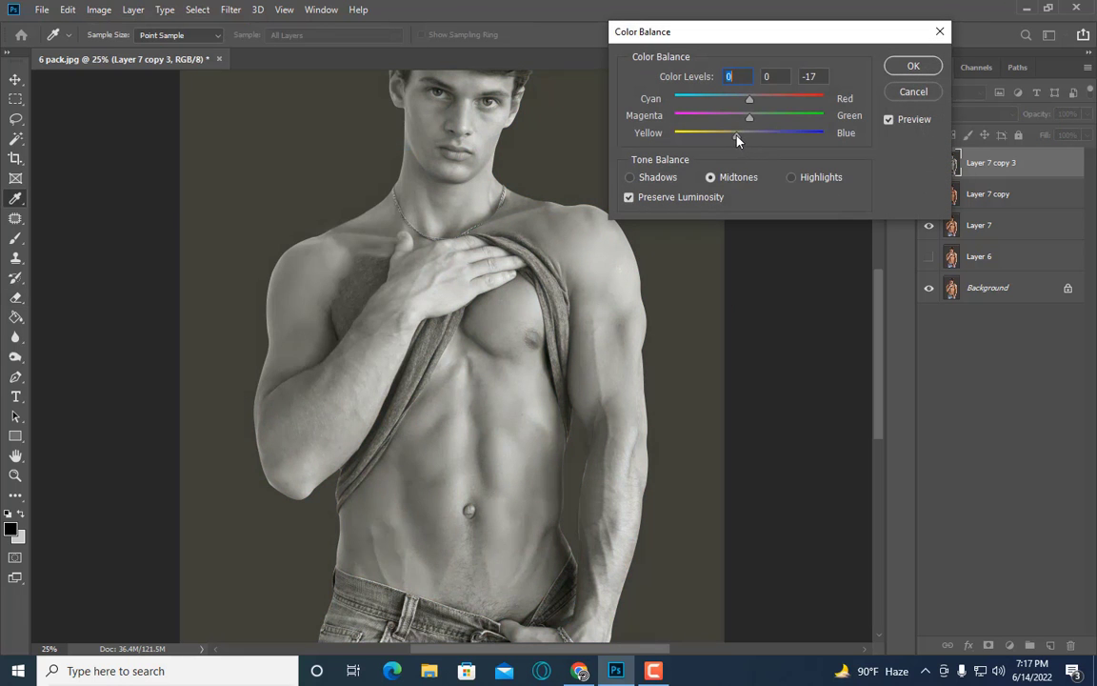
left_click_drag(737, 136, 728, 136)
mouse_move(770, 99)
left_mouse_down()
mouse_move(742, 115)
mouse_move(740, 136)
mouse_move(785, 99)
mouse_move(732, 136)
mouse_move(738, 117)
mouse_move(728, 140)
left_mouse_up()
left_click(793, 178)
type("0")
key("Tab")
left_click(629, 177)
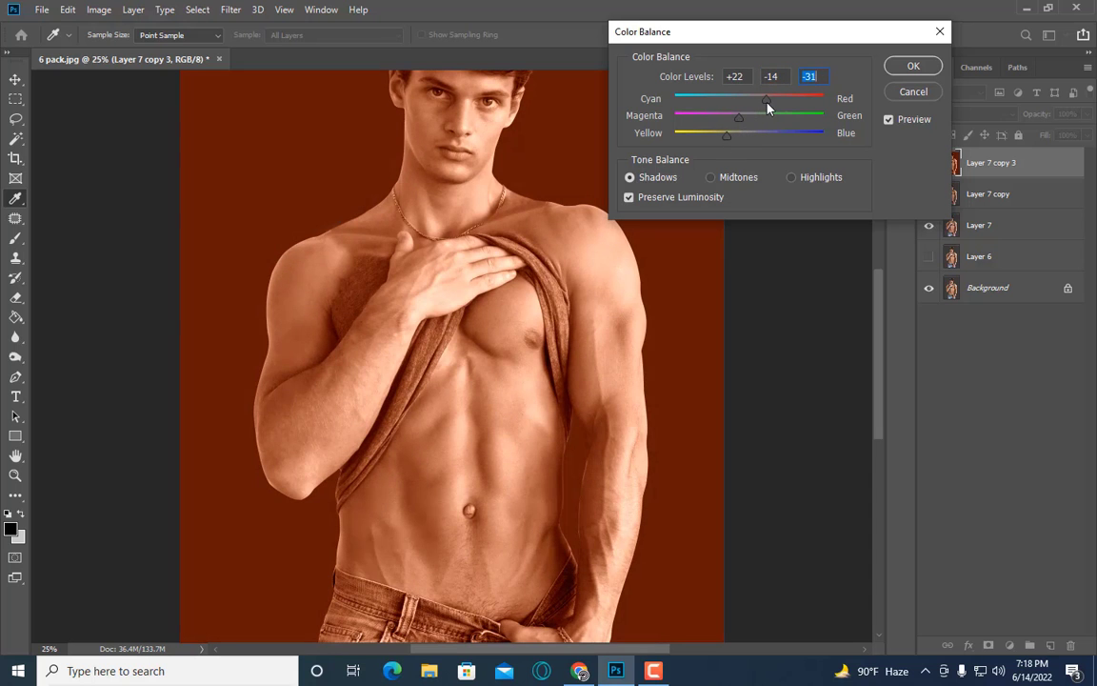
left_click(914, 66)
Step: Compare the tinted layer, then add a layer mask and invert it to hide the tint
left_click(928, 163)
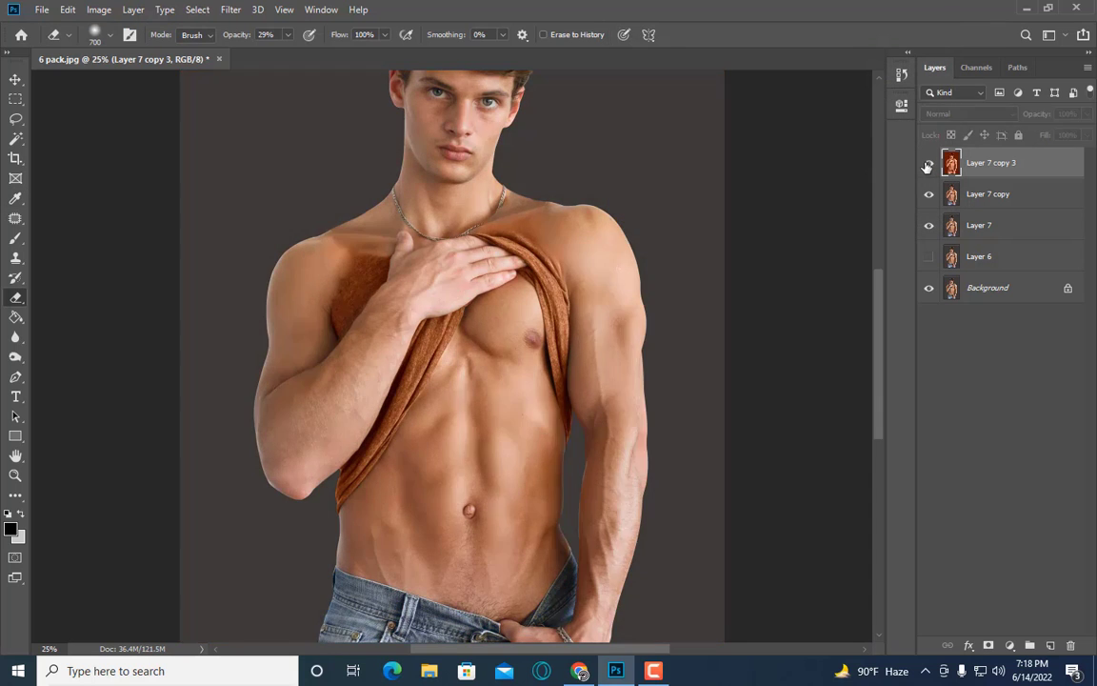
left_click(928, 162)
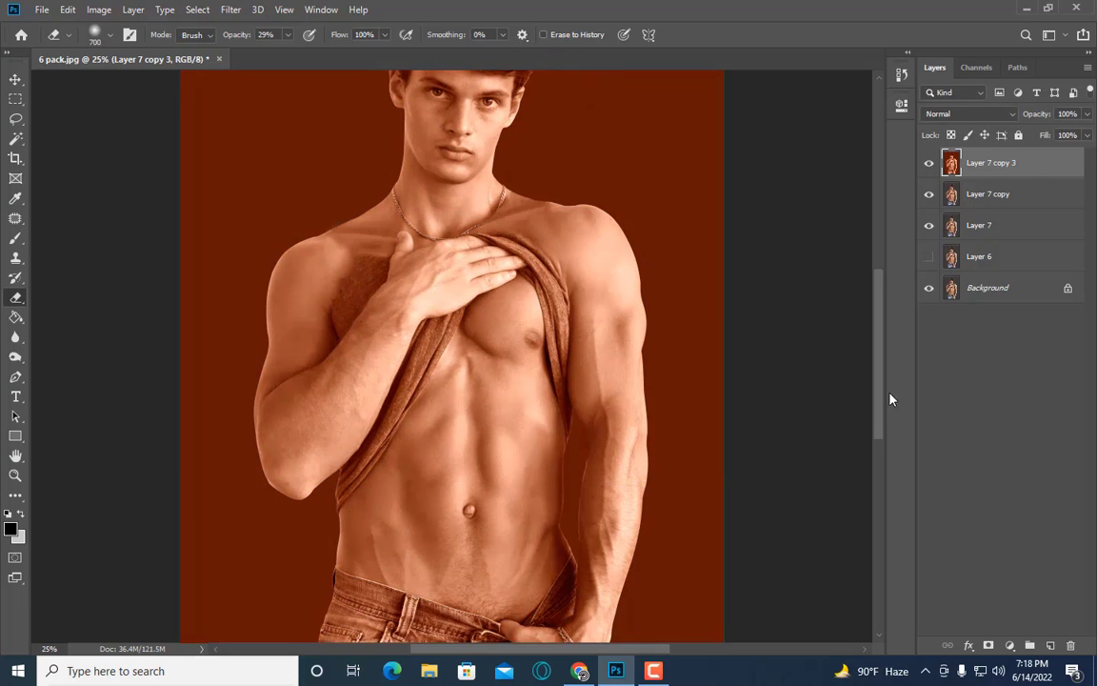
left_click(990, 645)
left_click(979, 162)
key("ctrl+i")
Step: Paint white on the mask to reveal the tint over the left shoulder, upper arm and hand
key("ctrl+plus")
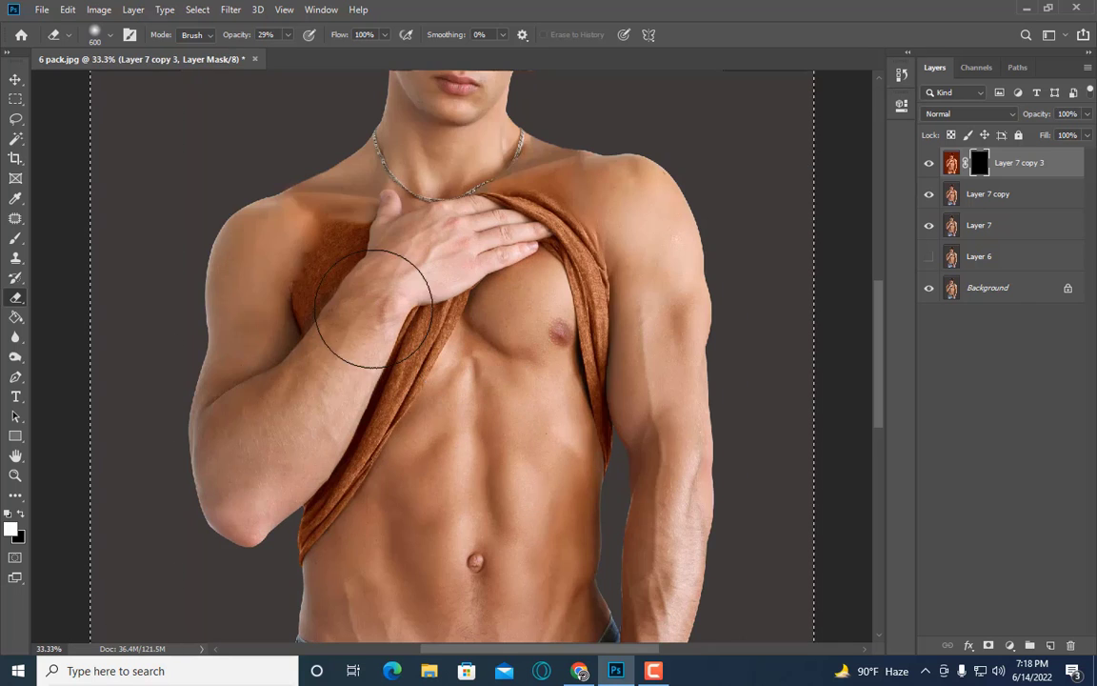
key("bracketleft")
key("bracketleft")
key("x")
left_click(15, 238)
mouse_move(330, 240)
left_mouse_down()
mouse_move(305, 215)
mouse_move(272, 282)
mouse_move(288, 362)
left_mouse_up()
key("bracketleft")
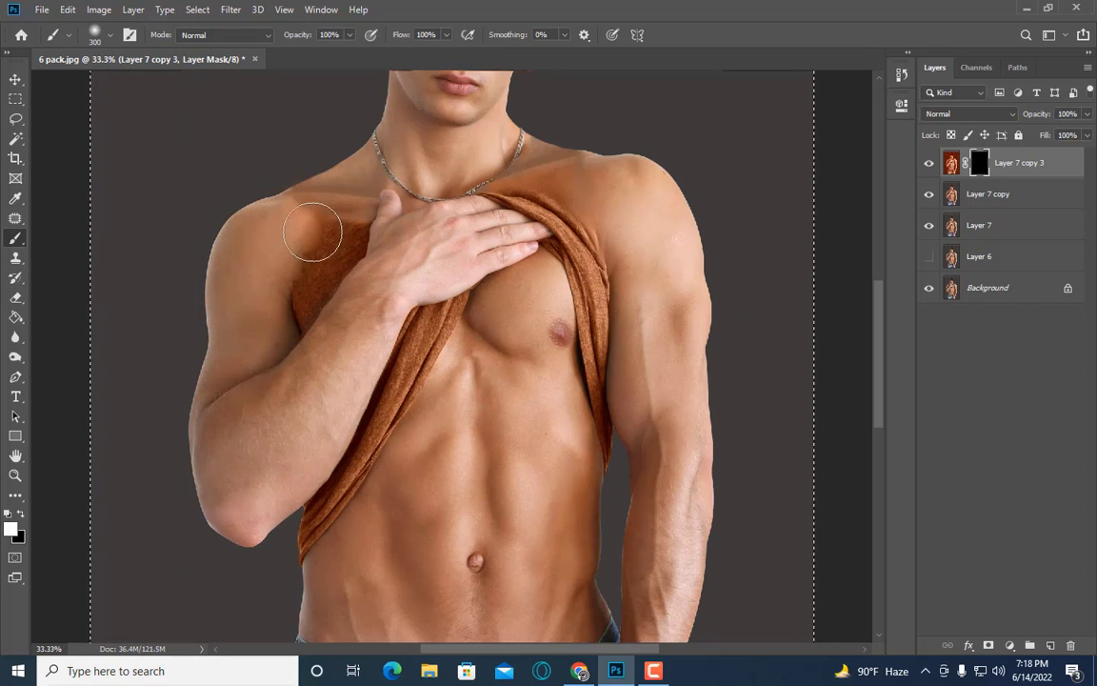
mouse_move(314, 232)
left_mouse_down()
mouse_move(253, 341)
mouse_move(305, 362)
mouse_move(231, 423)
mouse_move(234, 471)
mouse_move(367, 334)
left_mouse_up()
key("bracketleft")
mouse_move(282, 476)
left_mouse_down()
mouse_move(404, 276)
mouse_move(502, 237)
left_mouse_up()
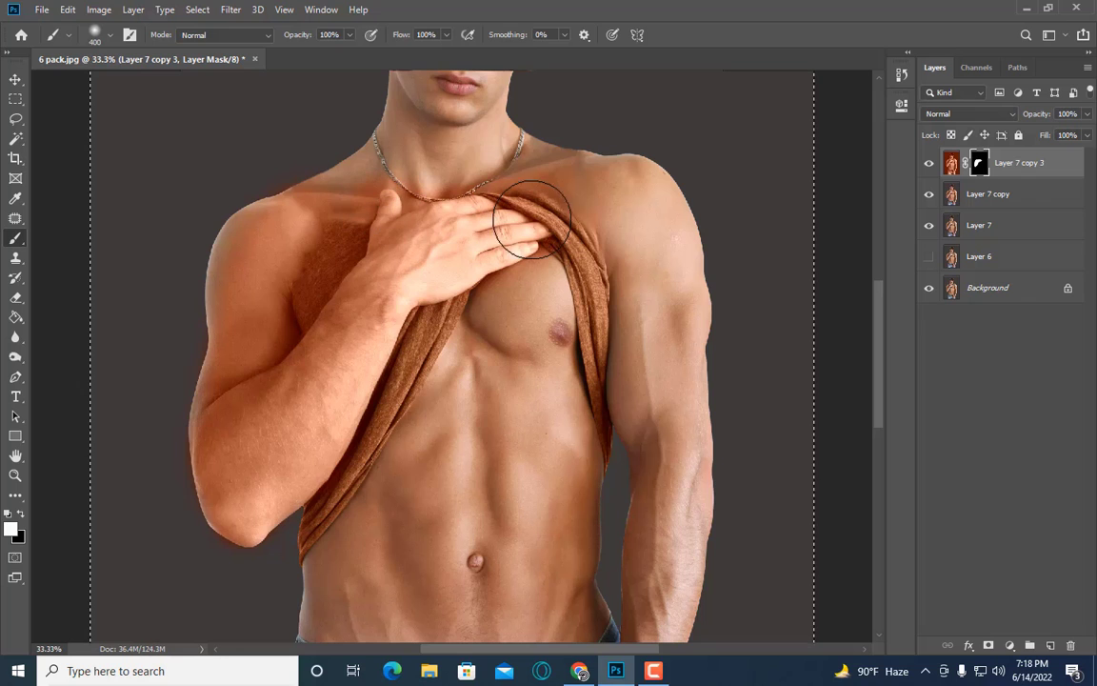
Step: Reveal the tint over the right shoulder and upper arm, redoing the first attempt
key("bracketright")
key("bracketright")
key("bracketright")
left_click_drag(592, 201, 621, 376)
key("ctrl+z")
key("bracketleft")
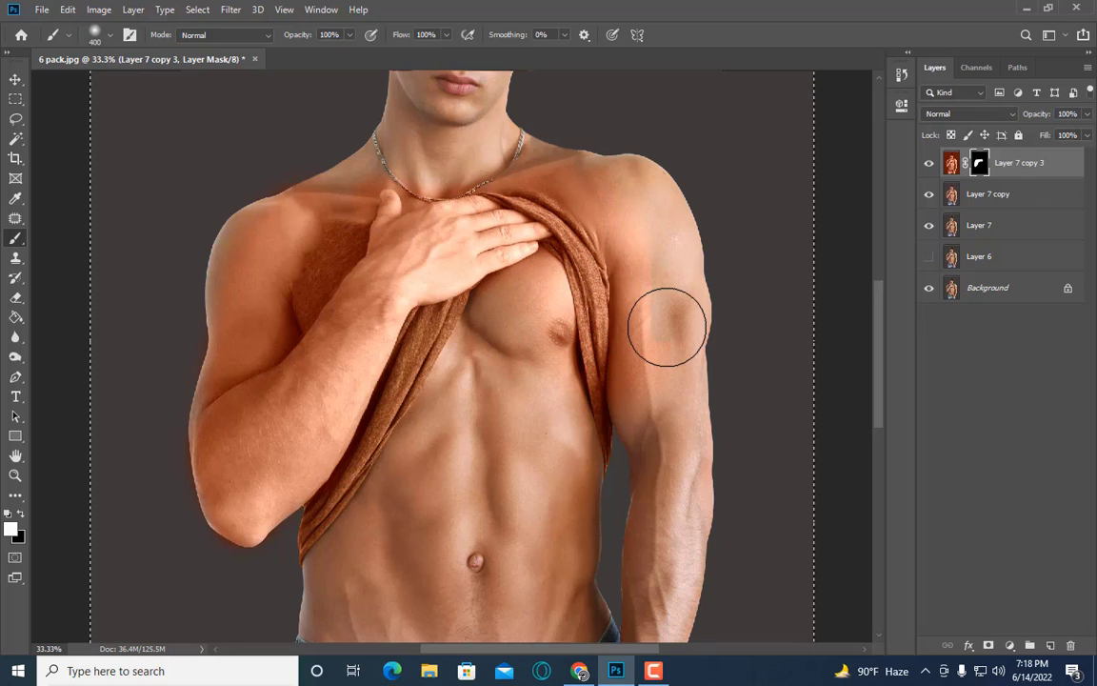
scroll(666, 318, "down", 1)
key("bracketleft")
key("bracketleft")
key("bracketleft")
key("bracketleft")
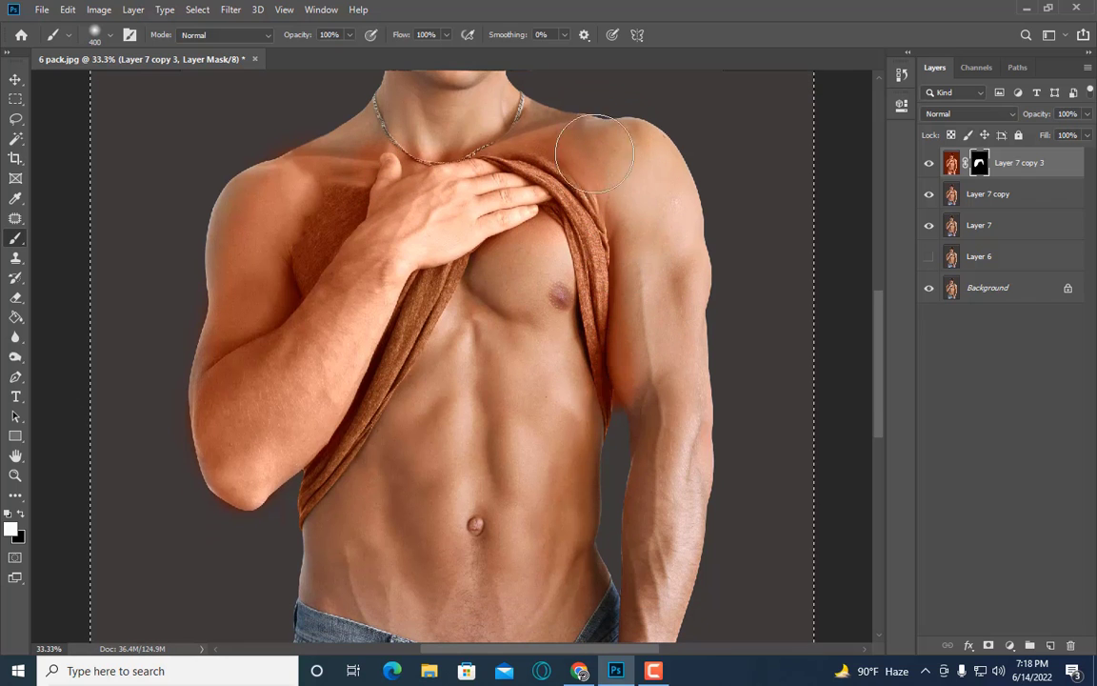
key("bracketright")
key("bracketright")
key("bracketright")
scroll(669, 282, "up", 1)
scroll(656, 270, "up", 1)
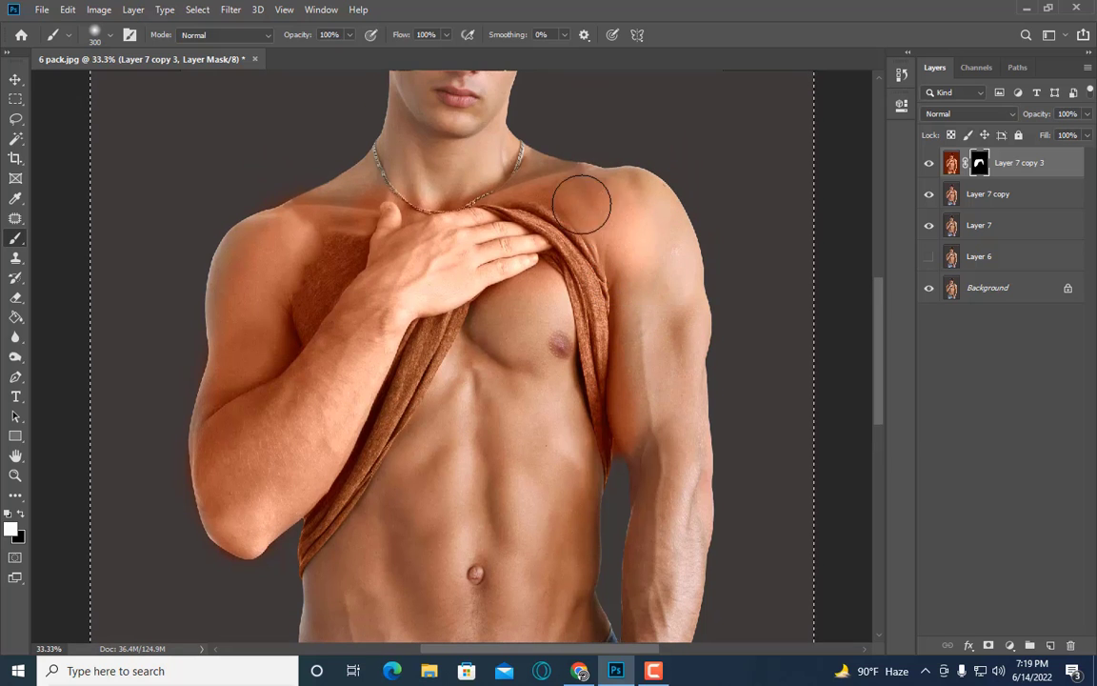
left_click_drag(583, 201, 647, 387)
Step: Extend the revealed tint along the forearm below the elbow
key("bracketleft")
key("bracketleft")
key("bracketleft")
scroll(318, 374, "down", 1)
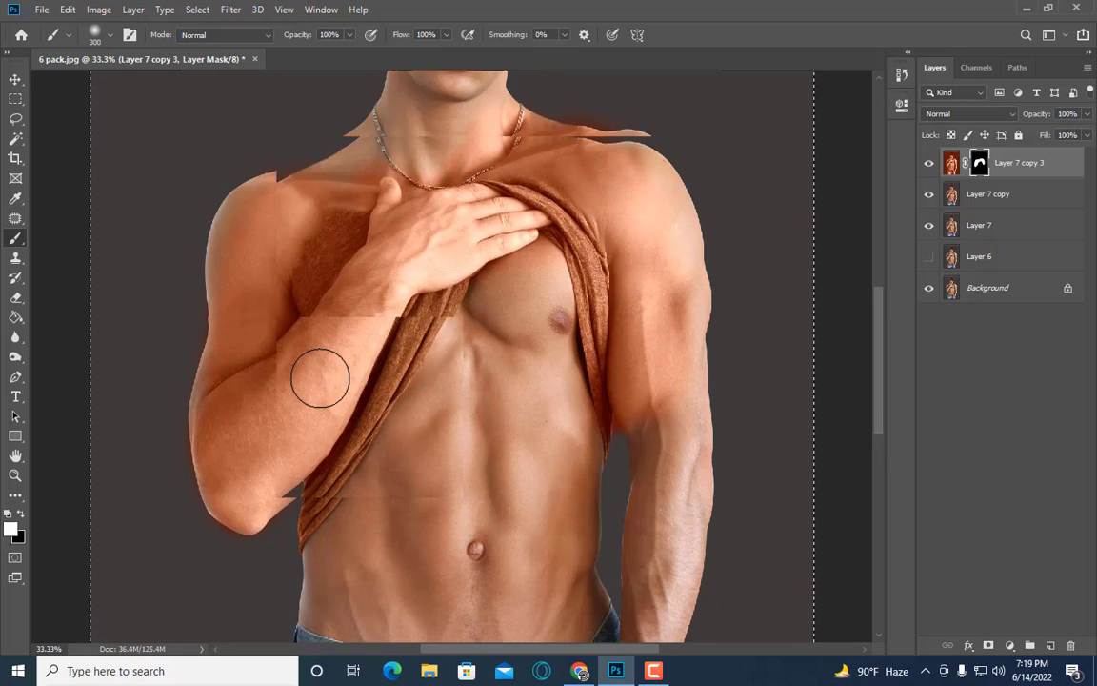
scroll(381, 390, "down", 1)
left_click_drag(433, 257, 291, 355)
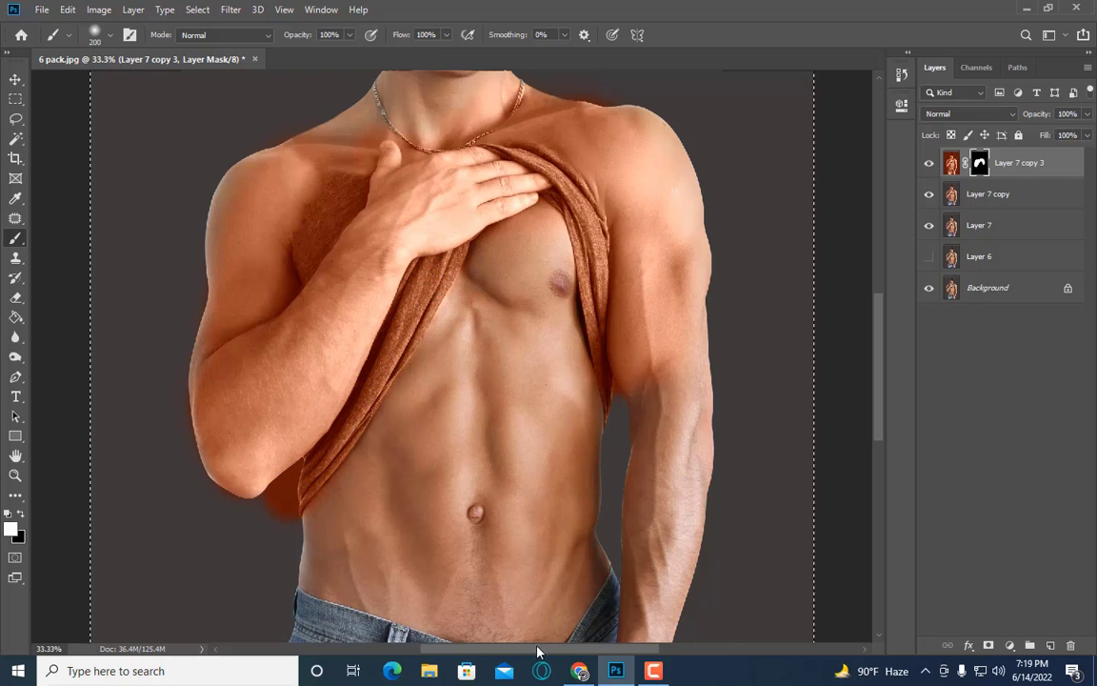
scroll(534, 551, "left", 3)
scroll(447, 533, "up", 1)
Step: Erase the orange halo below the elbow with the eraser at full strength
key("e")
scroll(323, 275, "down", 1)
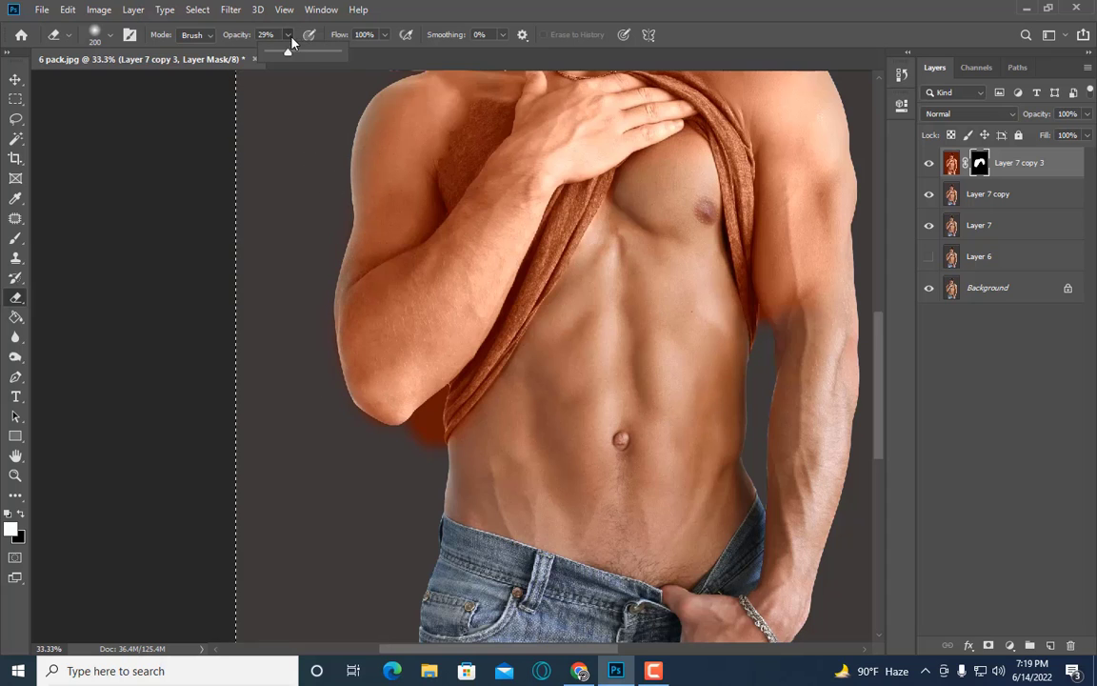
left_click_drag(288, 34, 319, 48)
key("bracketleft")
key("bracketleft")
key("bracketleft")
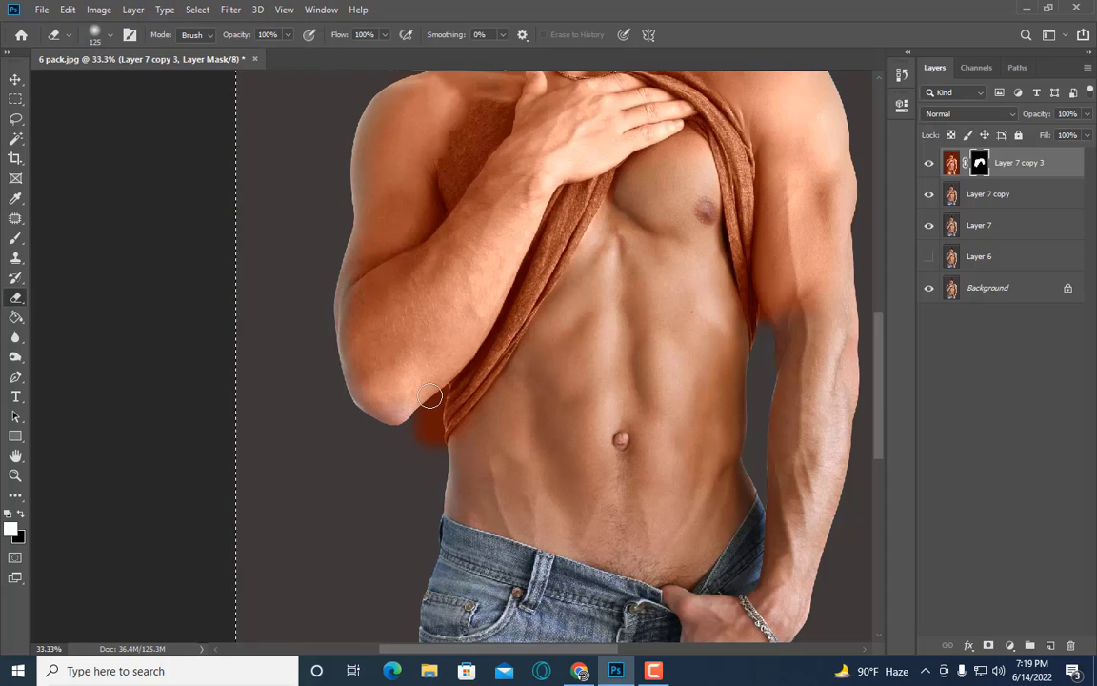
left_click_drag(416, 399, 441, 447)
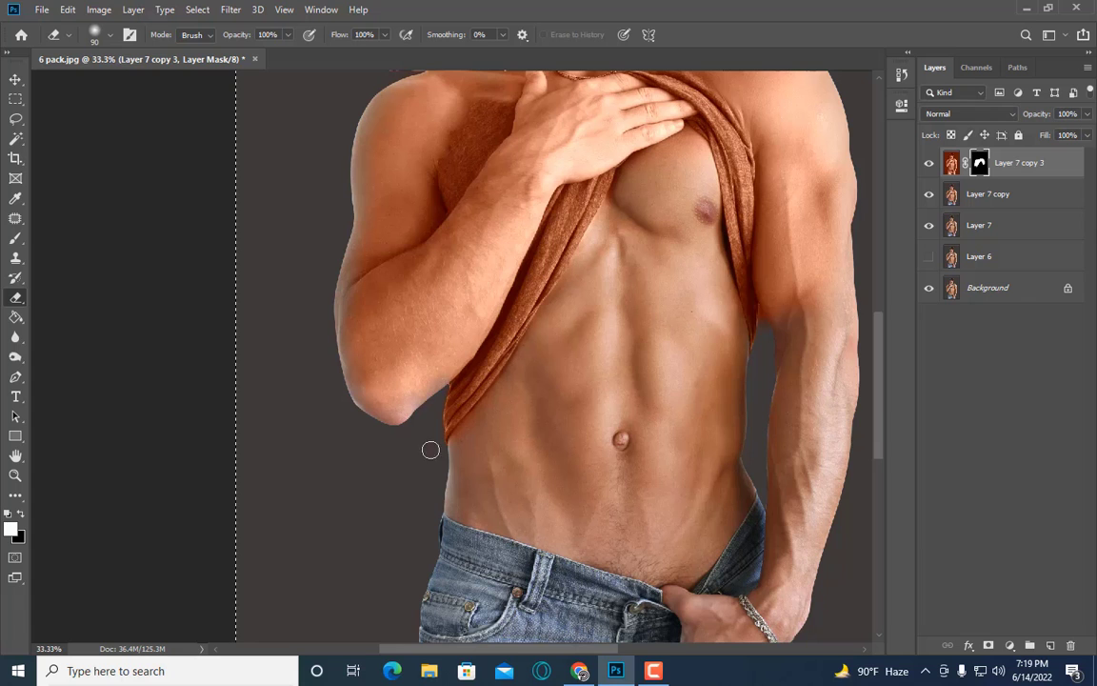
key("bracketright")
key("bracketright")
key("bracketright")
scroll(837, 318, "up", 2)
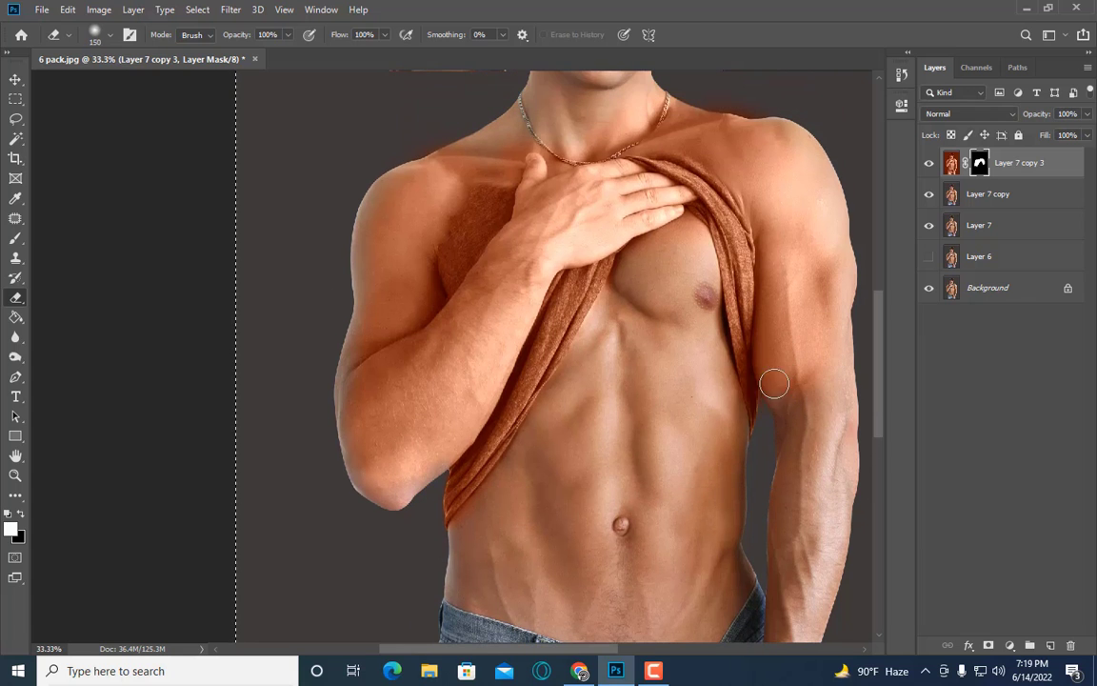
key("ctrl+minus")
key("bracketright")
key("bracketright")
key("bracketright")
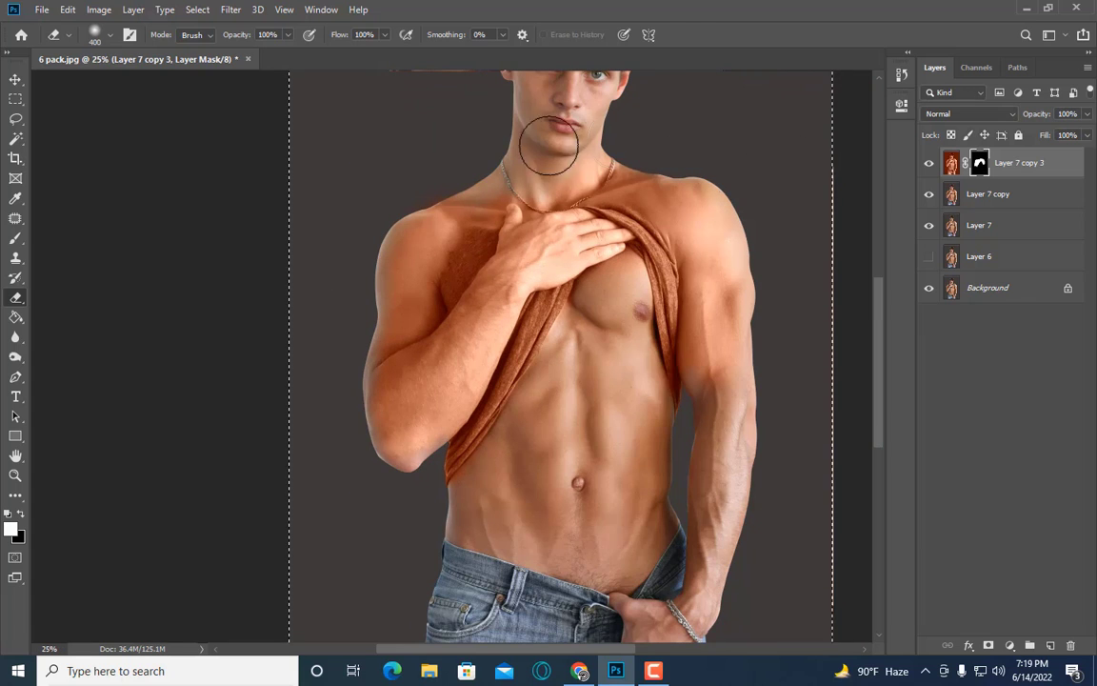
Step: Lower the tinted layer's opacity to 55% and target its image instead of the mask
left_click(1086, 114)
left_click_drag(1086, 130, 1055, 131)
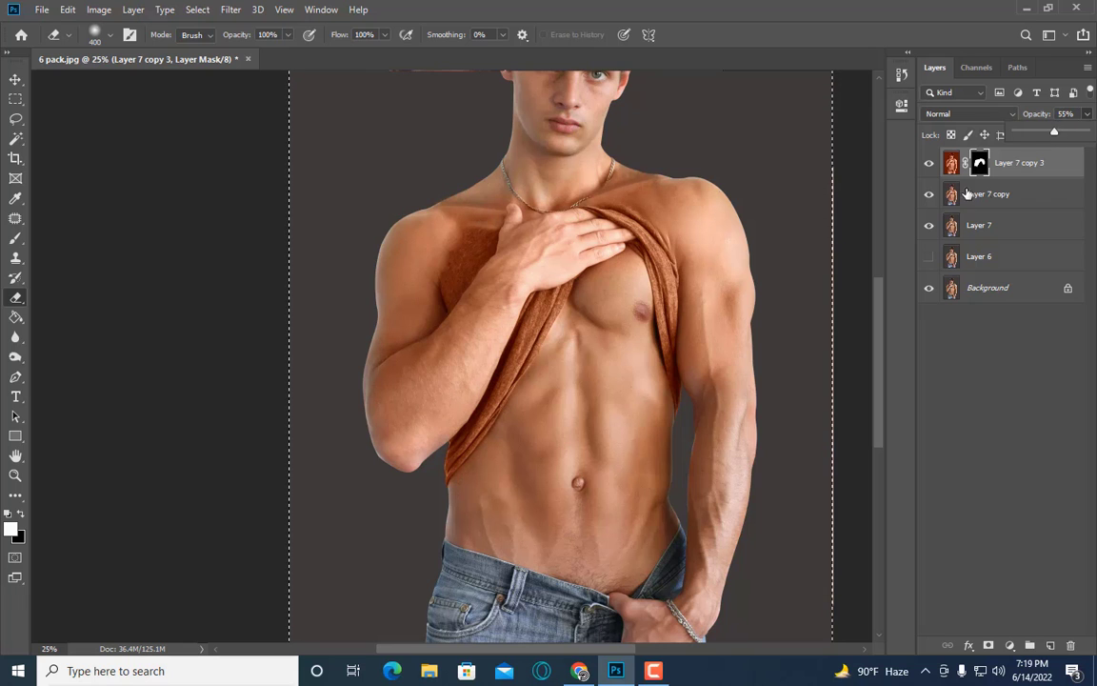
left_click(952, 163)
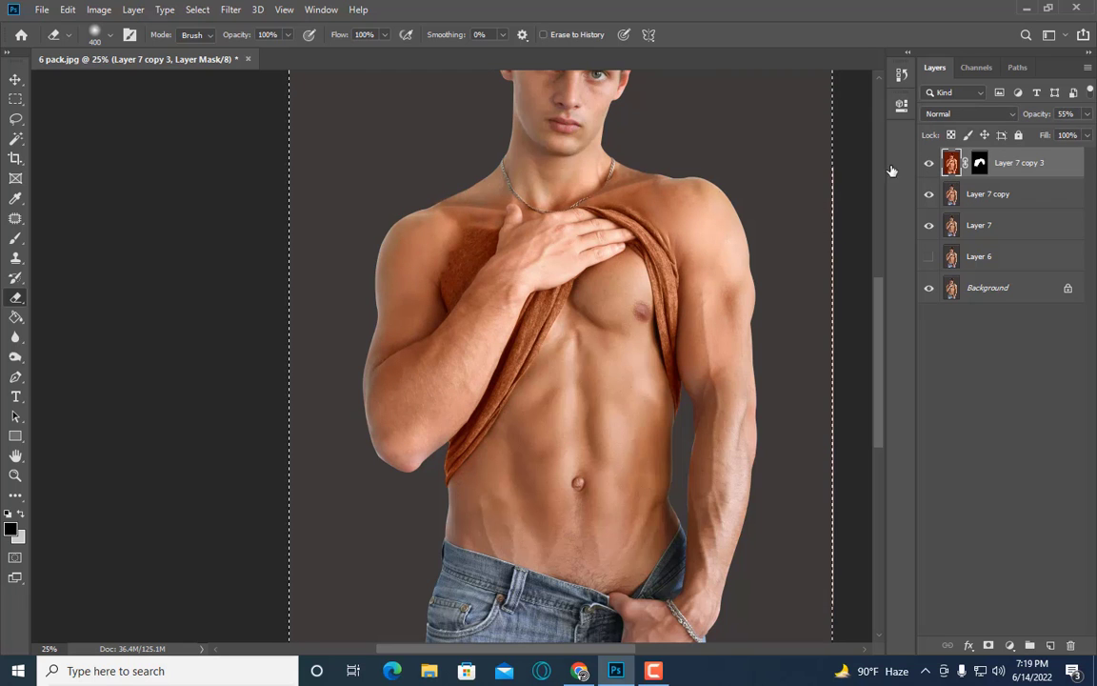
Step: Try hue shifts and Colorize in Hue/Saturation, then cancel the adjustment
left_click(99, 10)
left_click(286, 129)
left_click_drag(734, 100, 928, 9)
left_click(959, 114)
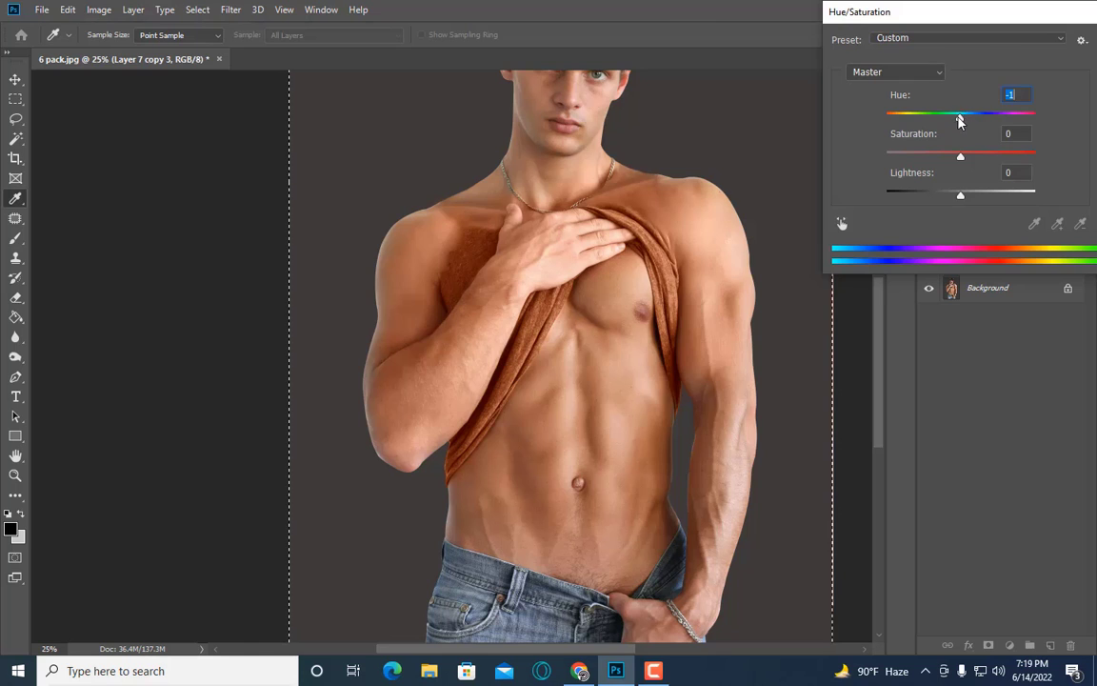
left_click_drag(959, 119, 967, 121)
left_click_drag(862, 12, 786, 12)
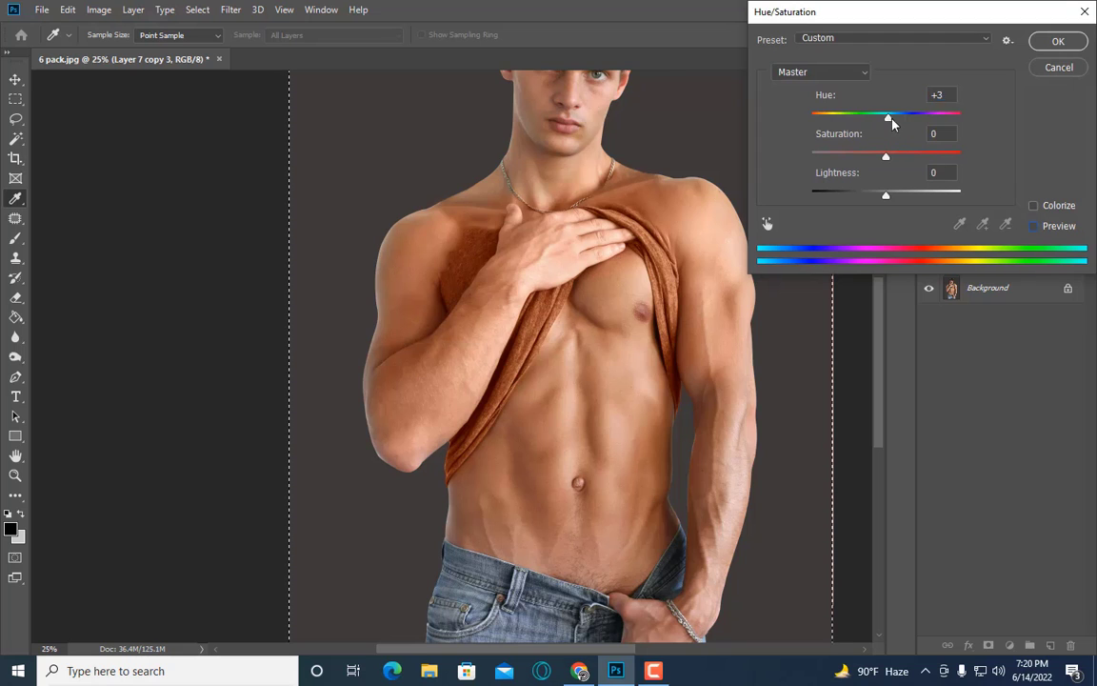
left_click_drag(892, 119, 895, 119)
left_click(1033, 205)
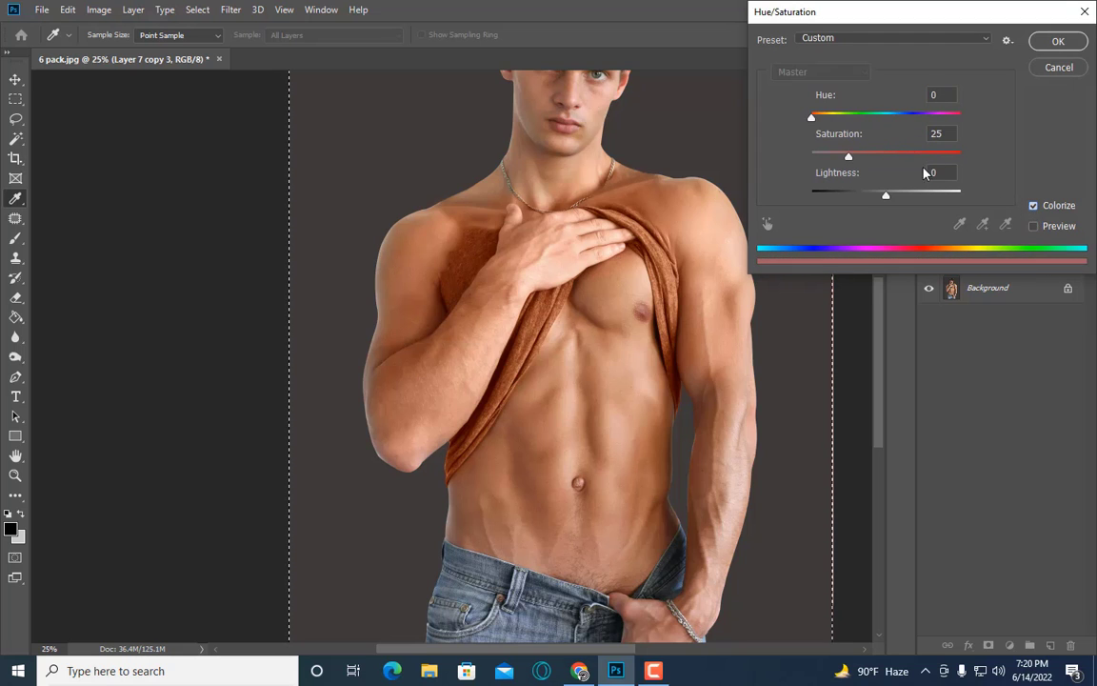
left_click(1048, 68)
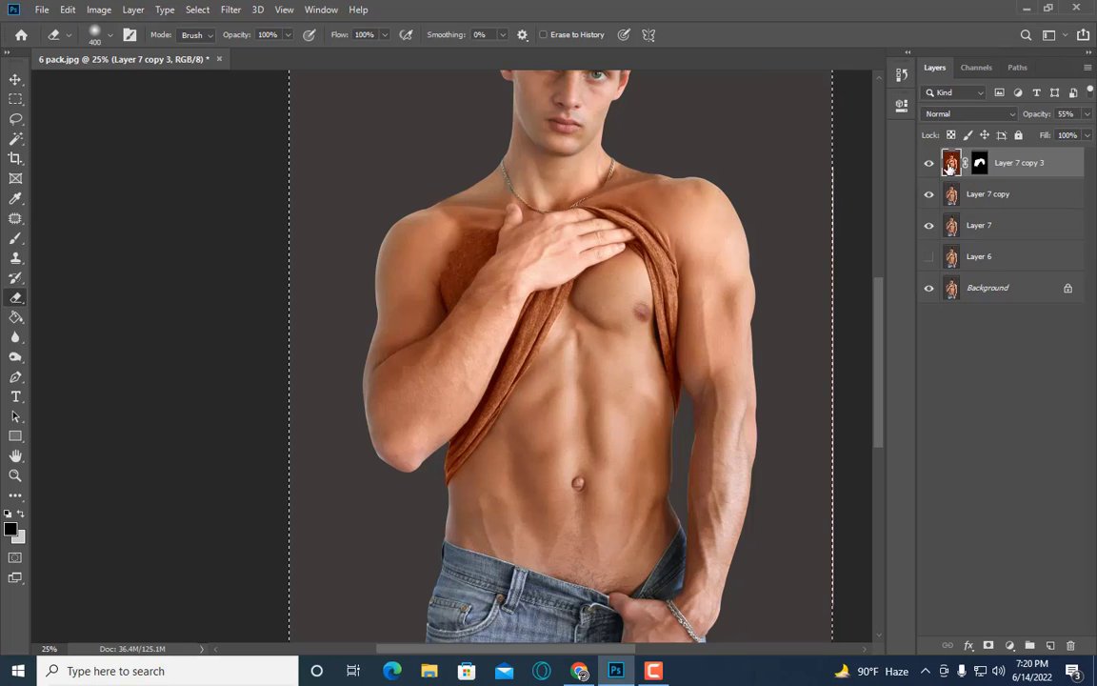
Step: Apply Hue/Saturation with hue +5 and saturation -15, then toggle the layer to compare
left_click(100, 10)
left_click(323, 123)
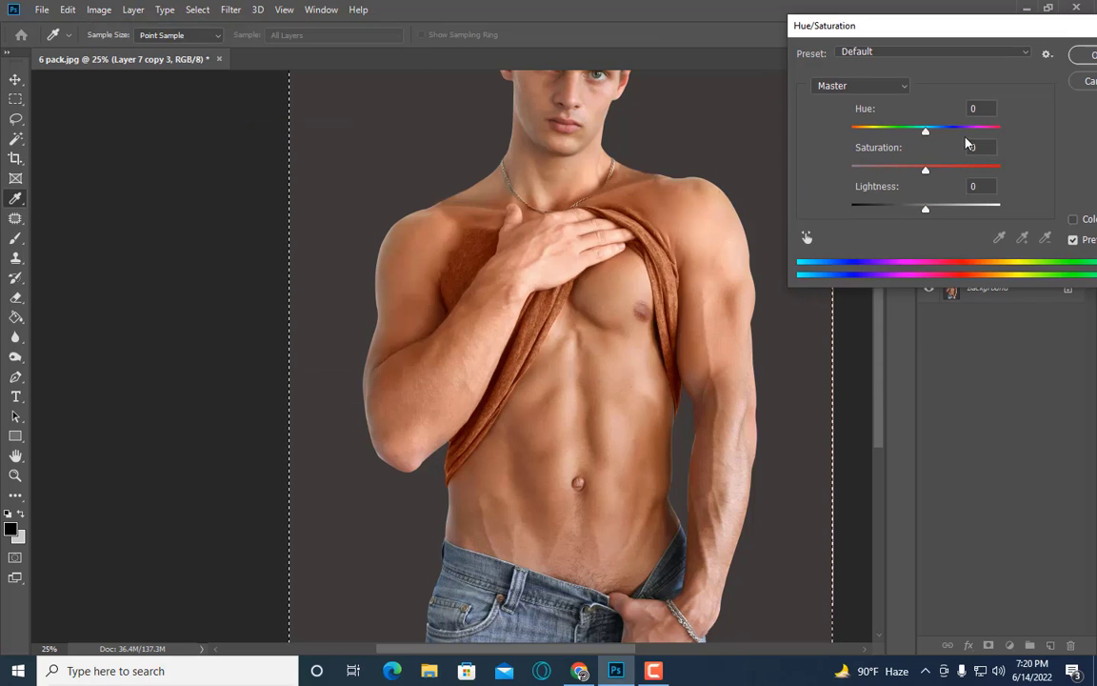
left_click_drag(929, 138, 932, 138)
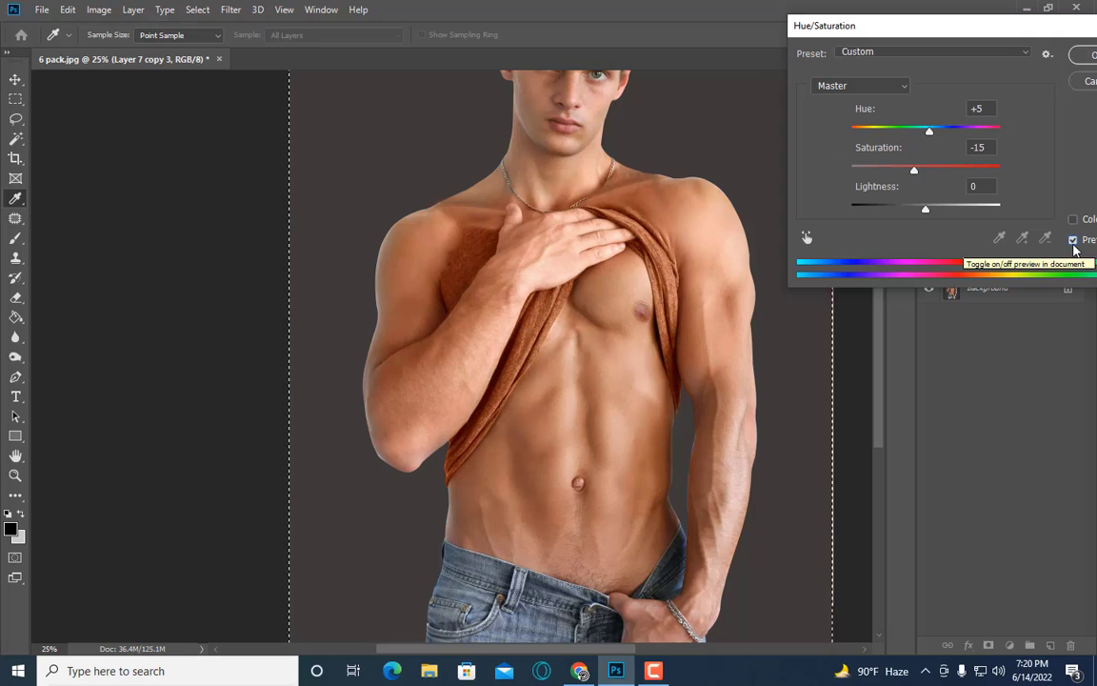
left_click_drag(953, 26, 779, 34)
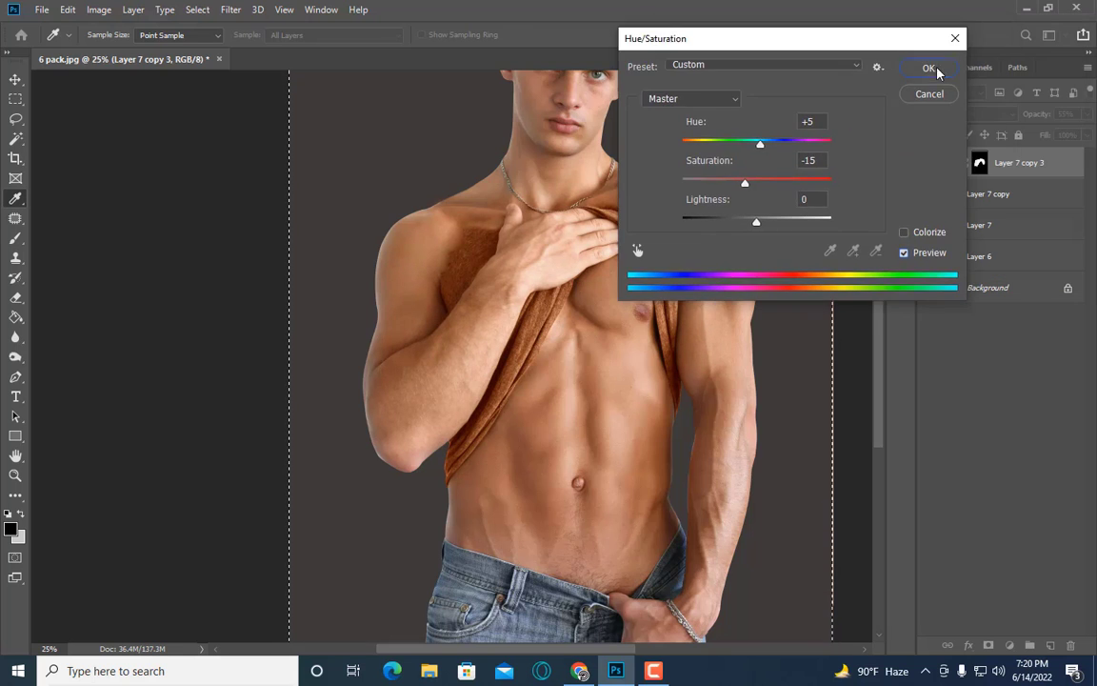
left_click(931, 69)
key("e")
left_click(929, 163)
Step: Merge Layer 7 copy 3 with Layer 7 copy into one strap layer
left_click(928, 162)
left_click(929, 163)
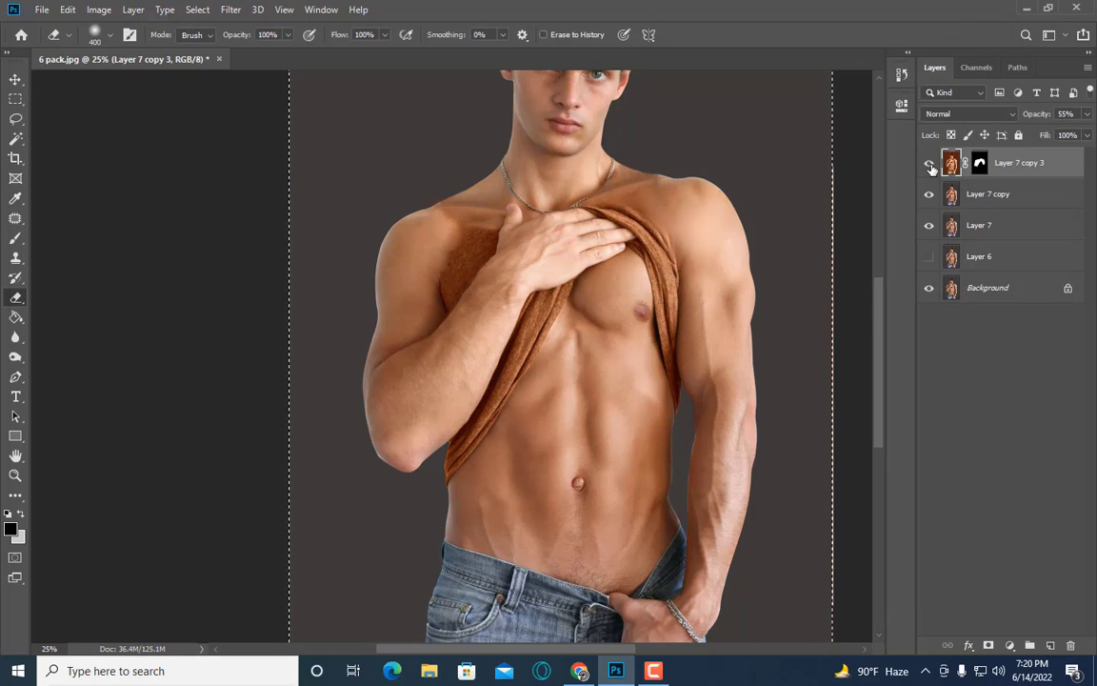
left_click(991, 194, "shift")
right_click(991, 193)
left_click(839, 462)
Step: Stamp all visible layers into new Layer 8 and switch to the Mixer Brush
key("z")
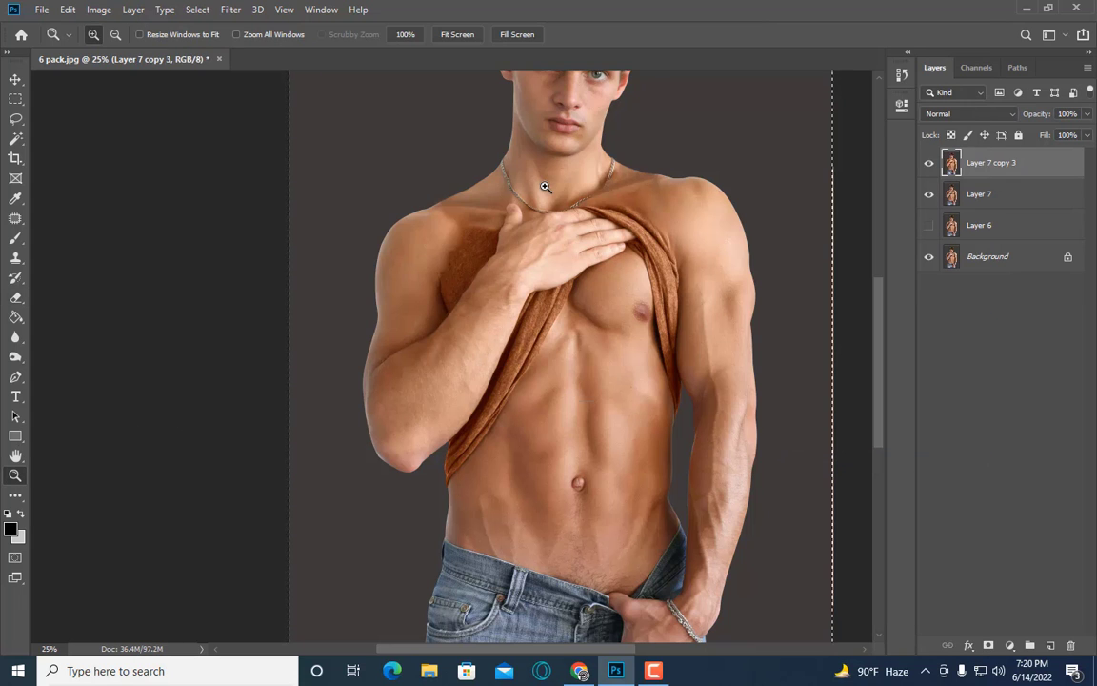
left_click(542, 183)
key("ctrl+alt+shift+e")
left_click(690, 172)
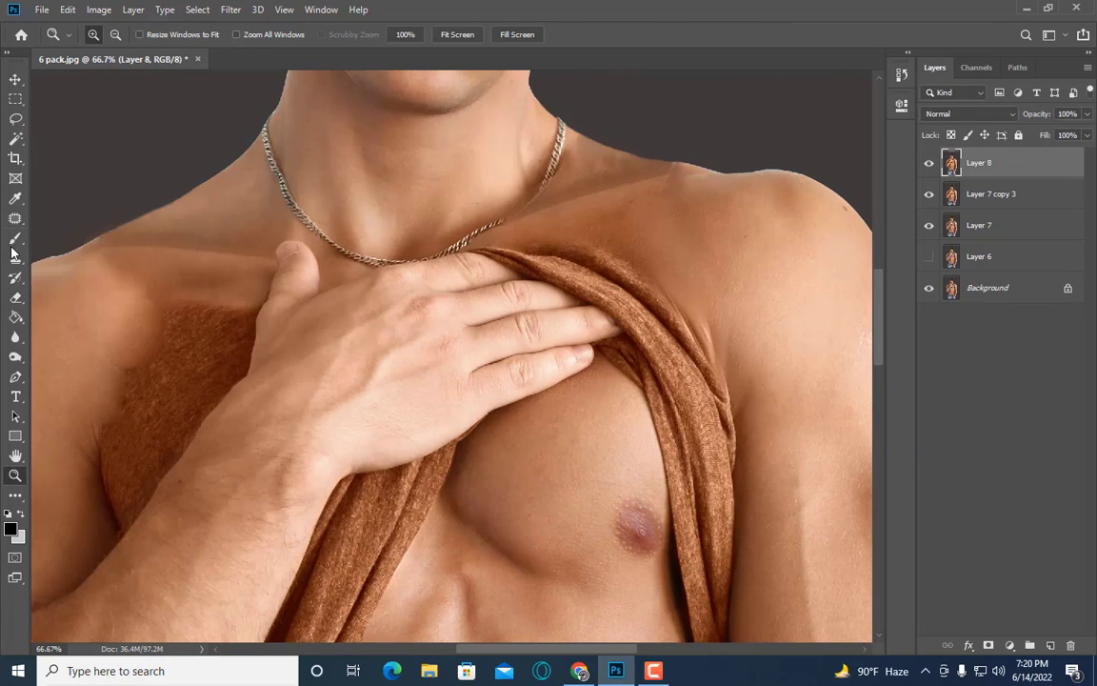
right_click(16, 238)
left_click(96, 283)
Step: Zoom in on the shirt fold and size the Mixer Brush for the shoulder skin
key("ctrl+plus")
key("bracketleft")
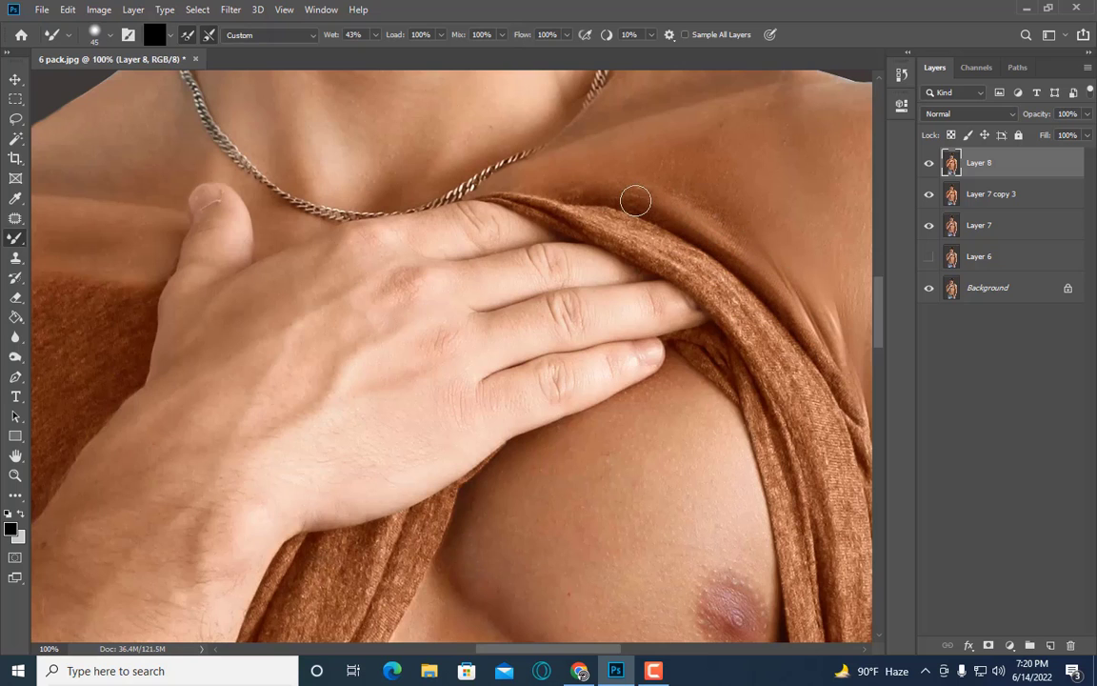
key("bracketright")
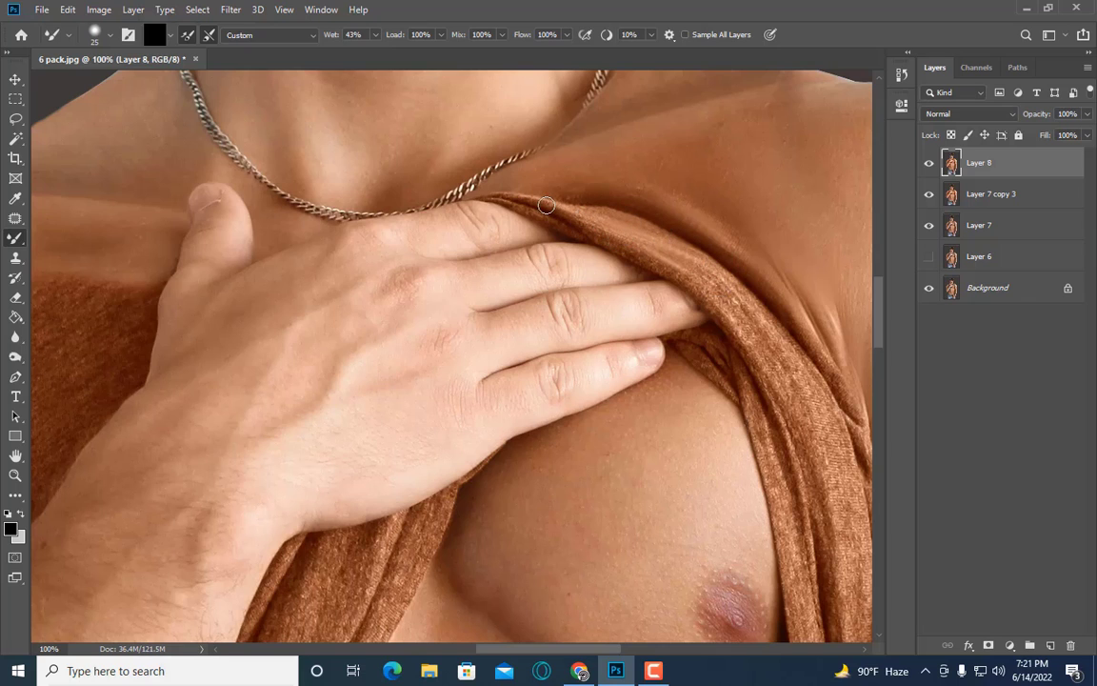
key("bracketright")
key("bracketright")
key("bracketright")
key("bracketright")
key("bracketright")
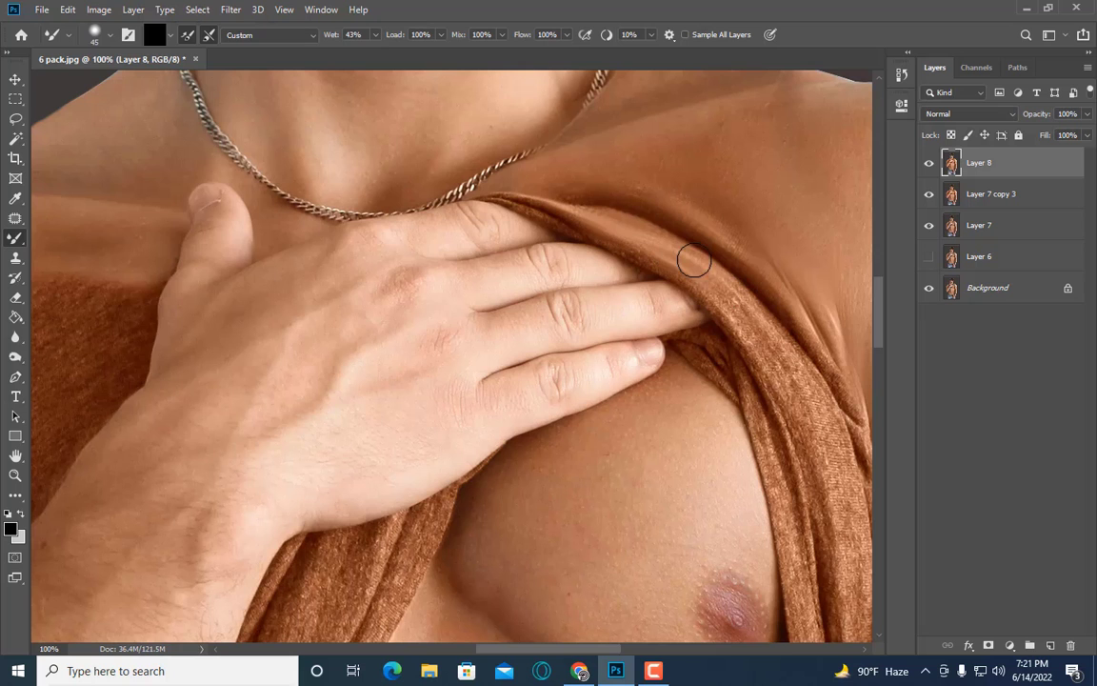
key("bracketright")
key("bracketright")
key("bracketright")
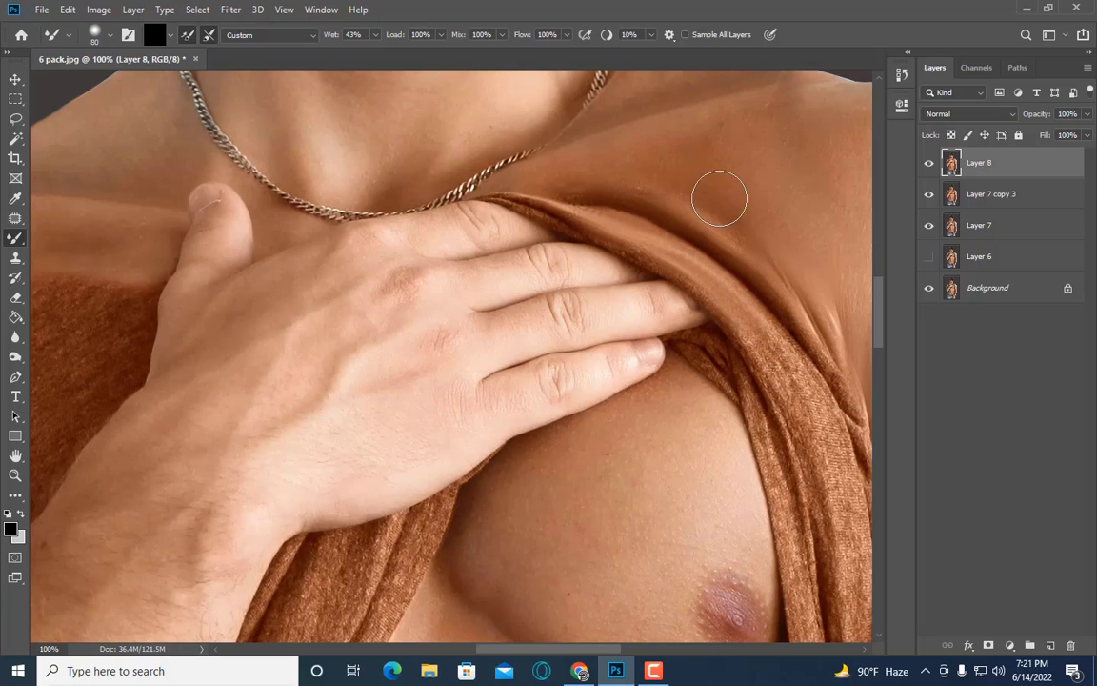
key("ctrl+minus")
key("bracketleft")
key("bracketleft")
key("bracketleft")
Step: Smooth the shirt fold edge next to the fingers with the Mixer Brush
key("ctrl+plus")
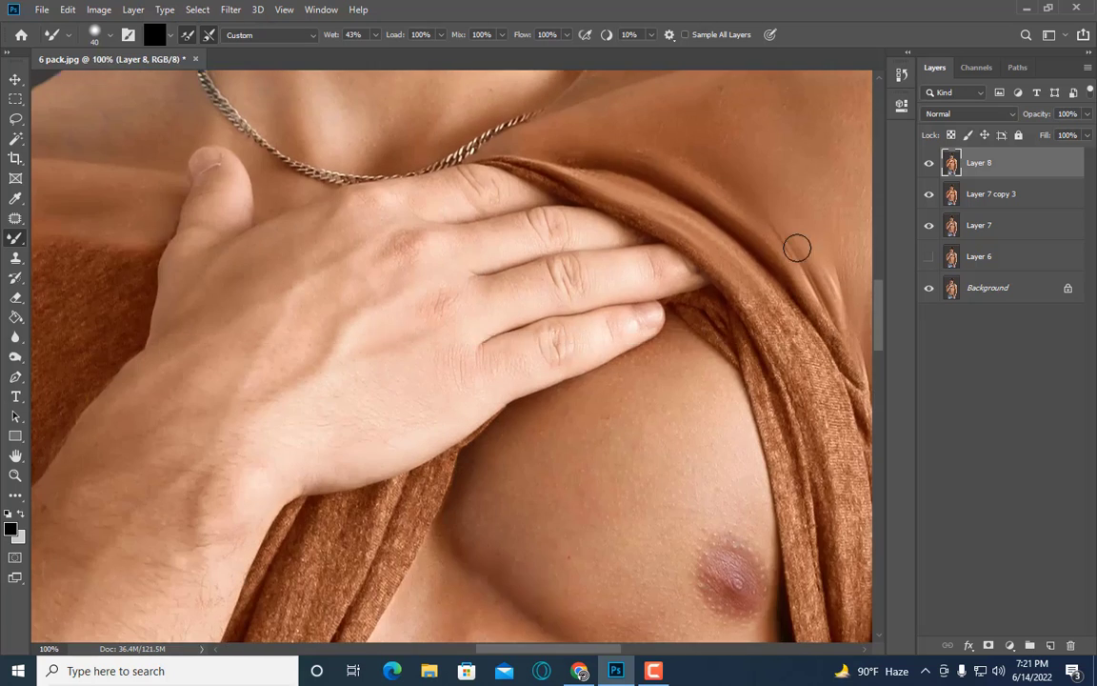
scroll(667, 438, "up", 2)
key("ctrl+plus")
key("bracketleft")
key("bracketleft")
key("bracketleft")
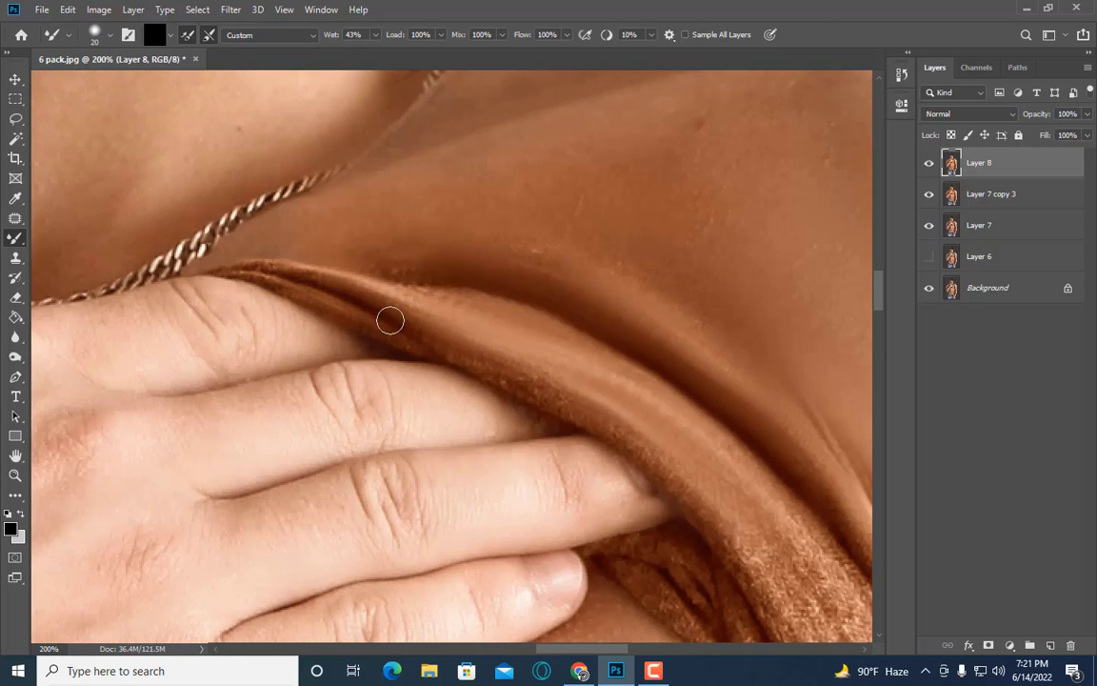
key("bracketleft")
key("bracketright")
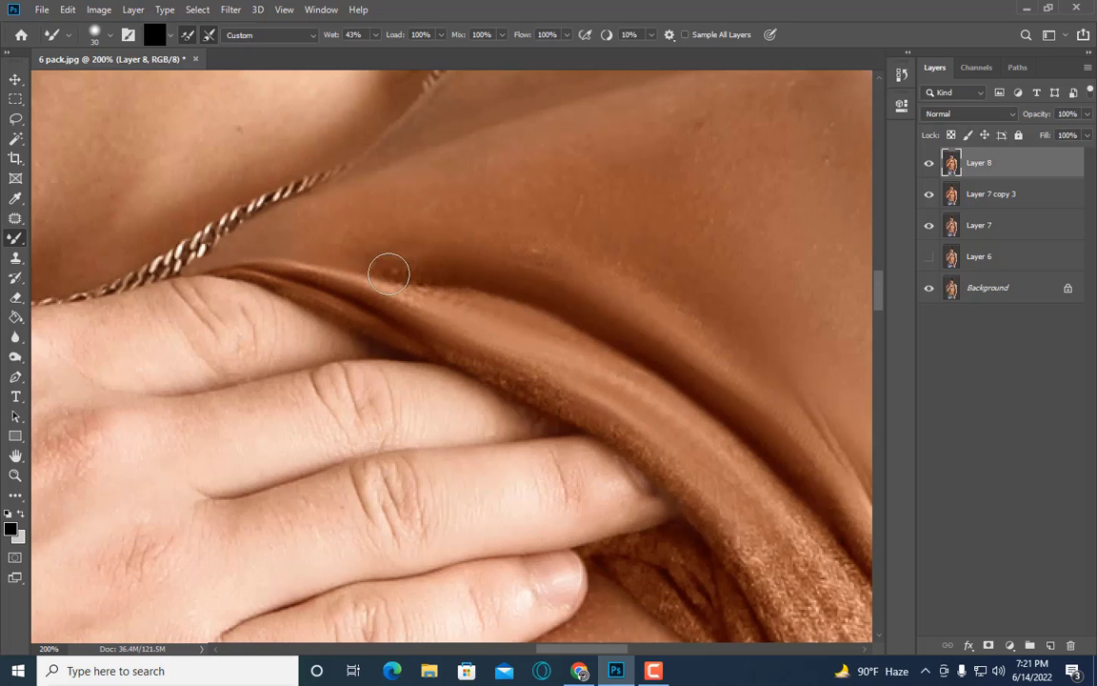
key("bracketright")
scroll(476, 305, "down", 1)
key("ctrl+minus")
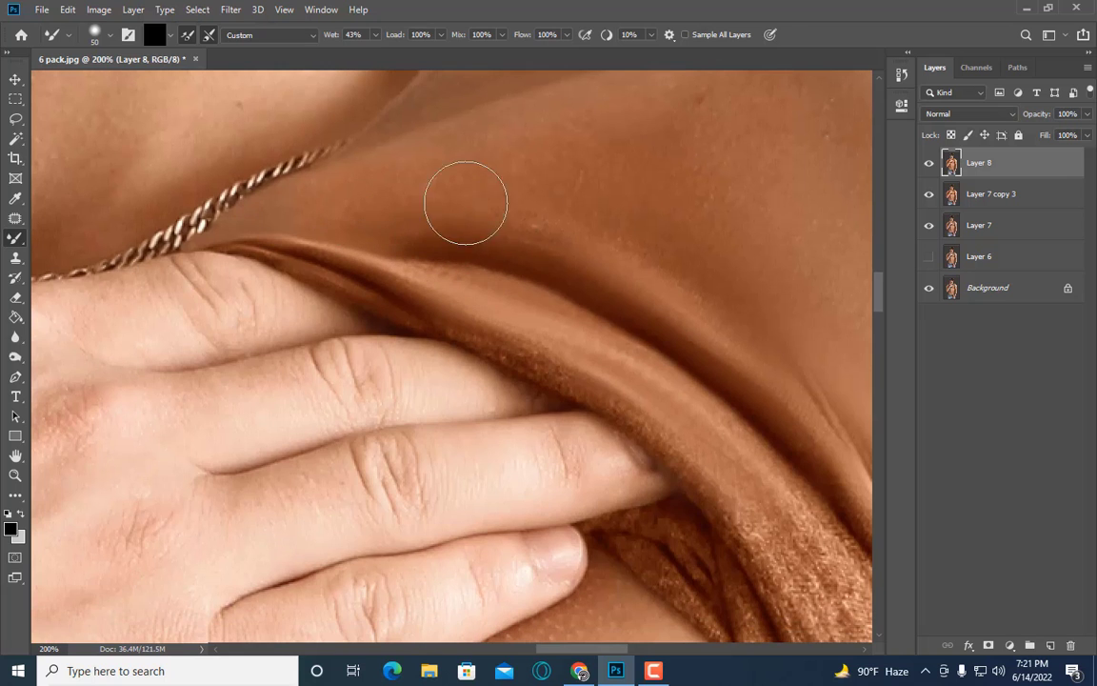
key("ctrl+minus")
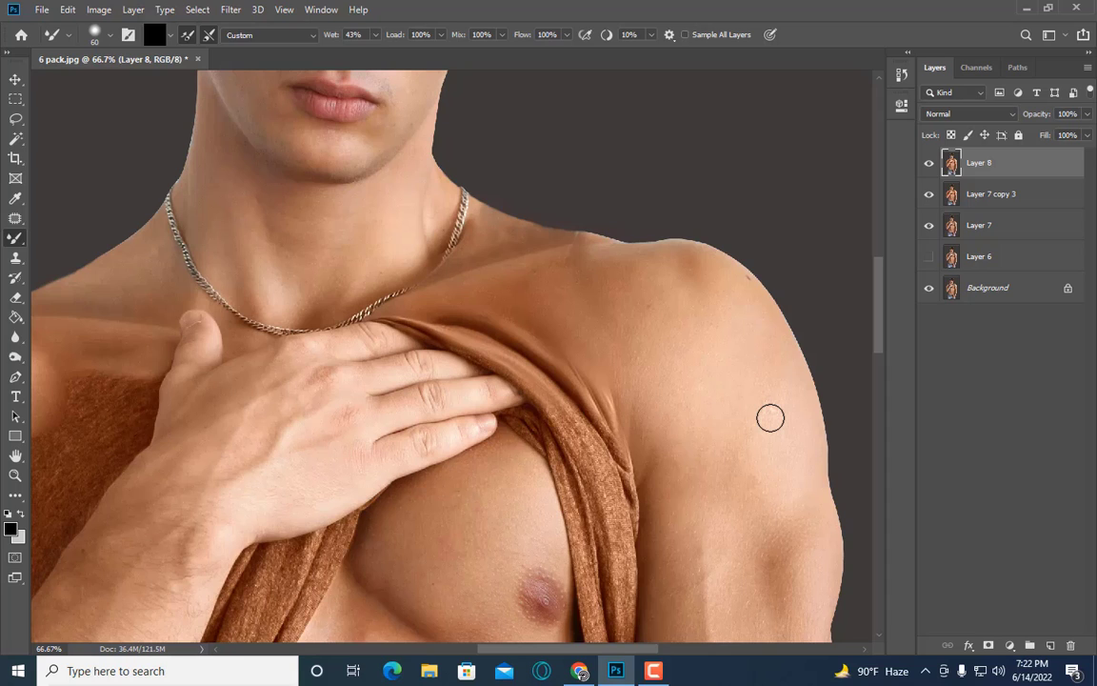
key("ctrl+plus")
key("ctrl+plus")
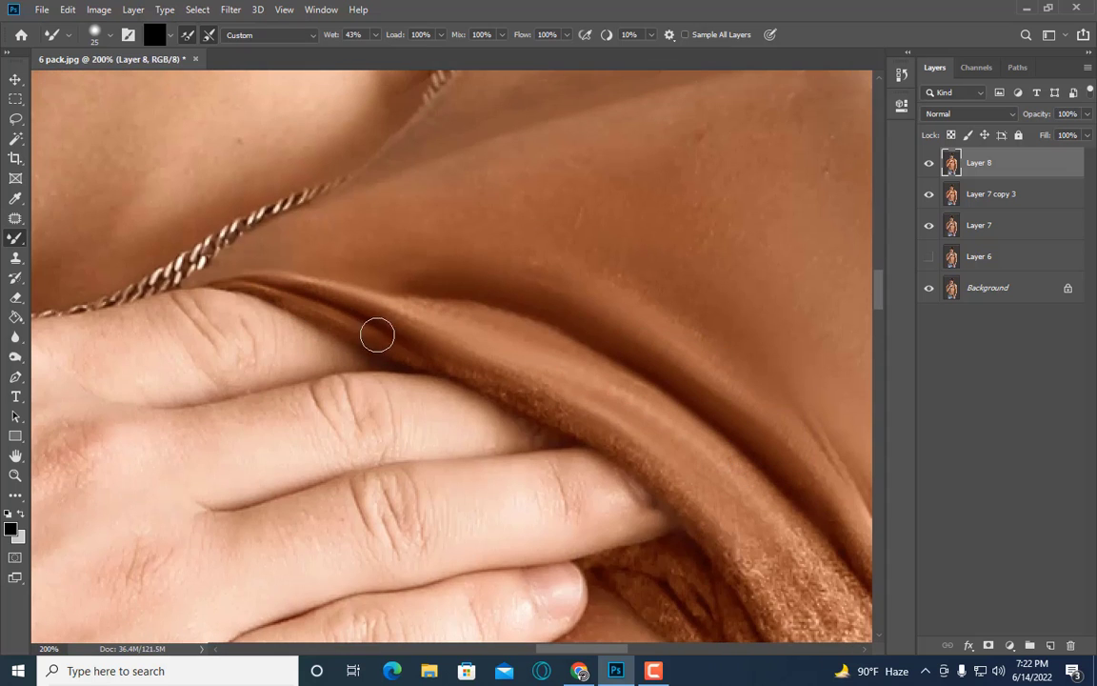
left_click_drag(377, 333, 505, 389)
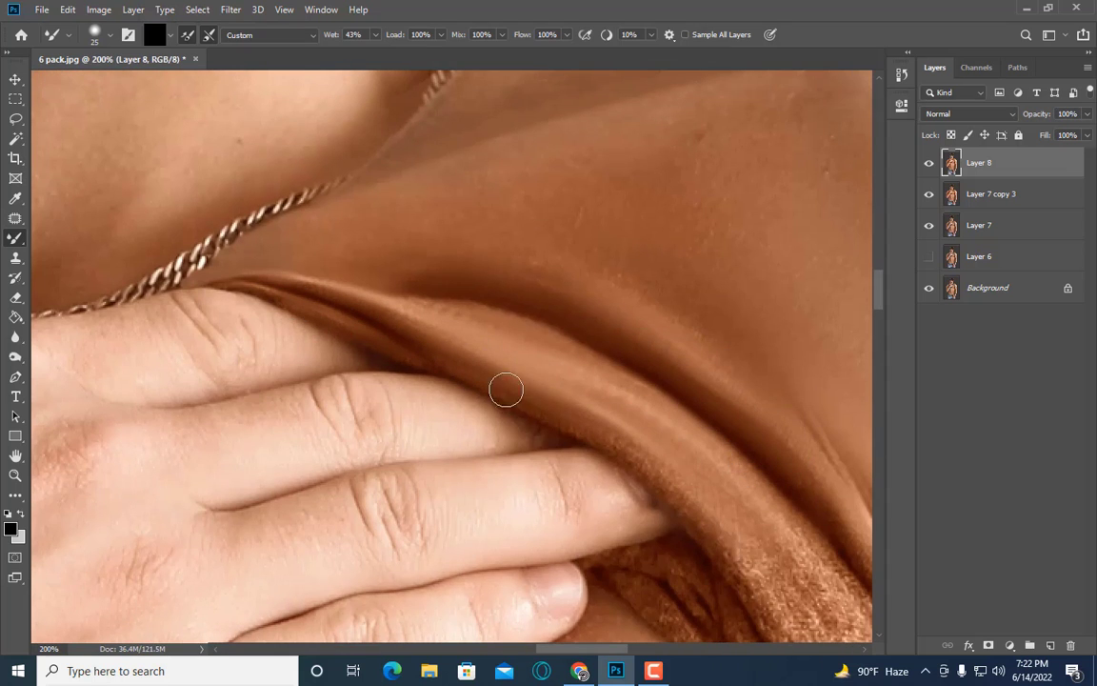
Step: Resize the Mixer Brush and review the smoothed fold at different zoom levels
key("bracketright")
key("bracketright")
key("bracketright")
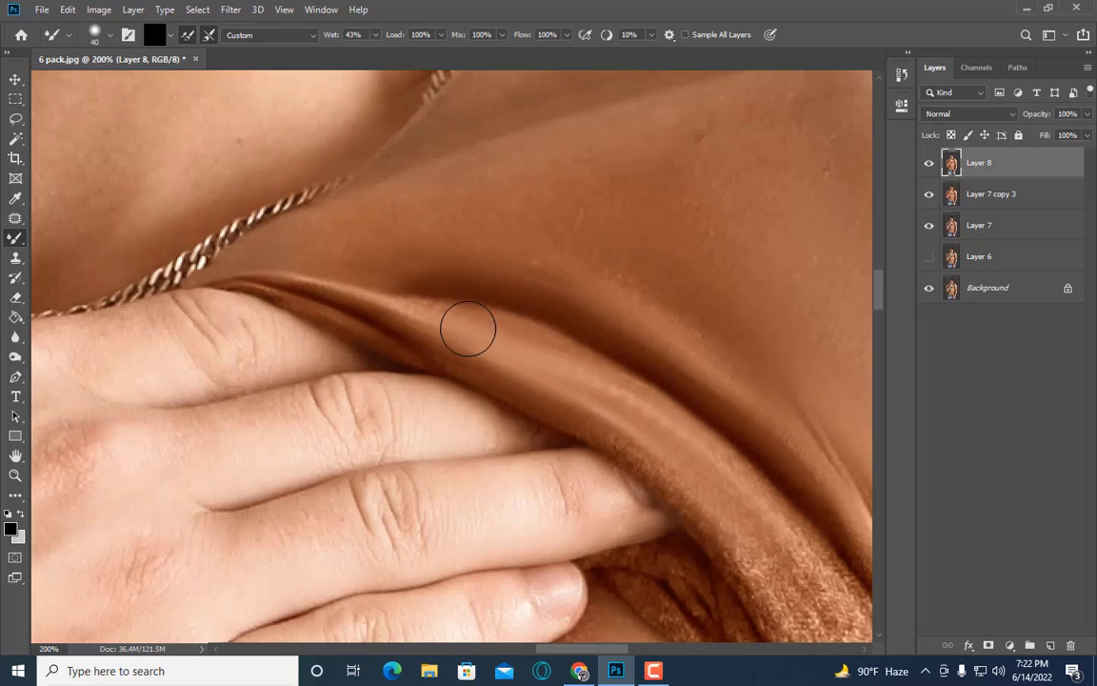
scroll(667, 419, "down", 1)
key("bracketleft")
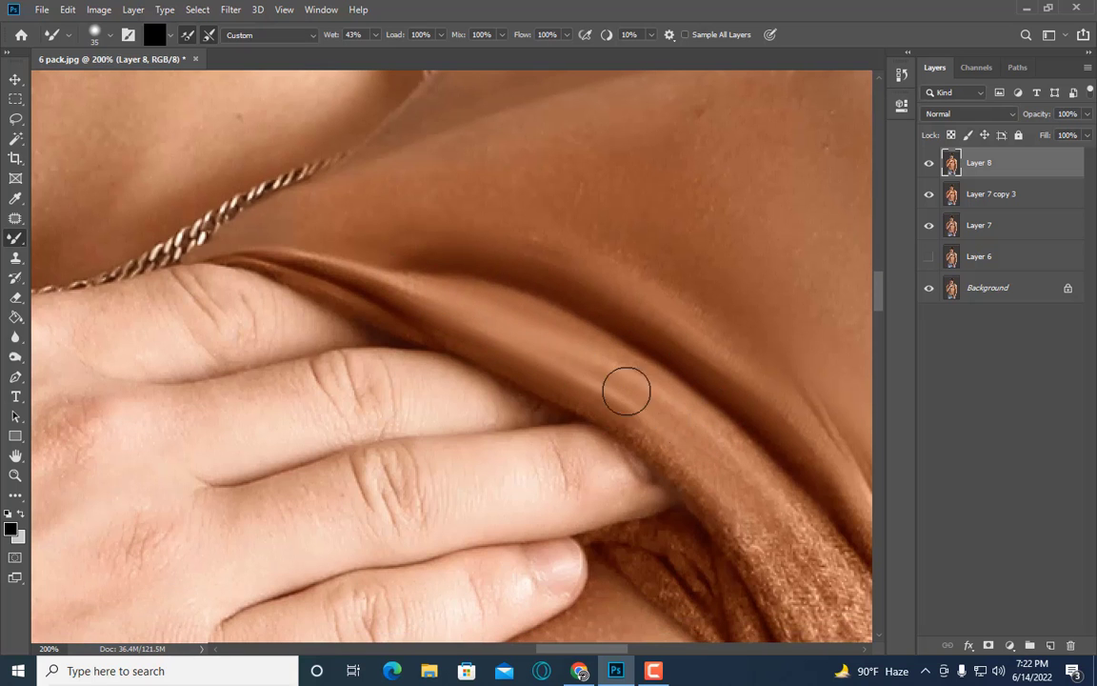
key("bracketleft")
key("bracketleft")
key("bracketleft")
scroll(686, 419, "down", 3)
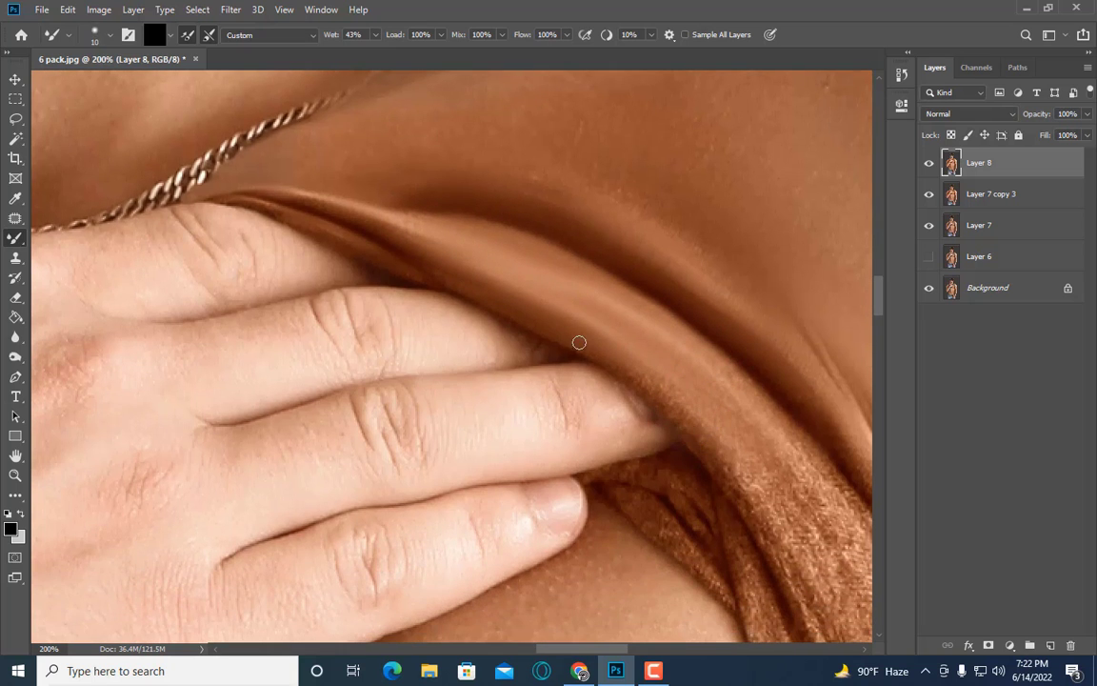
key("bracketright")
key("bracketright")
key("bracketright")
key("bracketright")
key("ctrl+minus")
key("bracketright")
key("bracketright")
key("bracketleft")
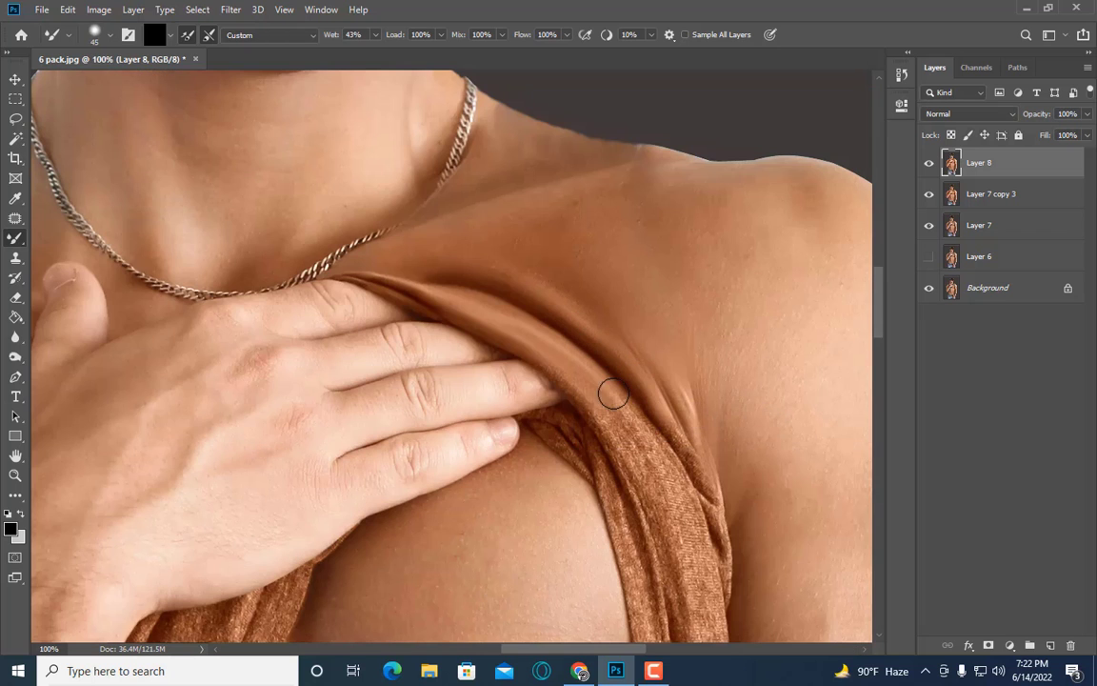
key("ctrl+plus")
key("bracketleft")
key("bracketleft")
key("bracketleft")
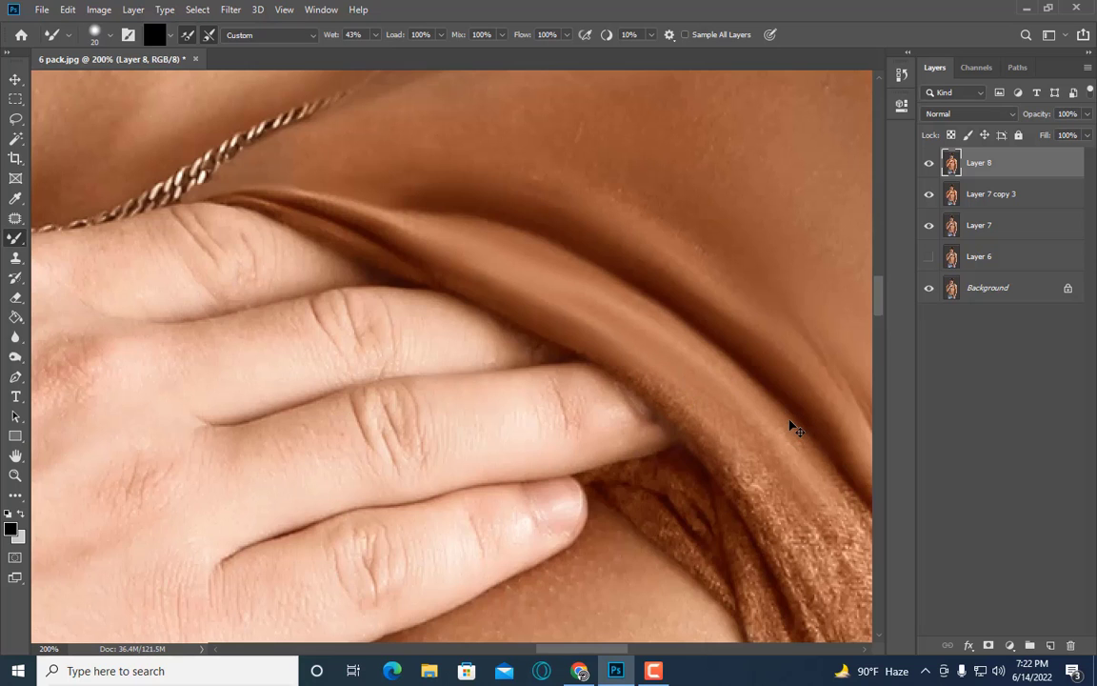
scroll(661, 324, "down", 2)
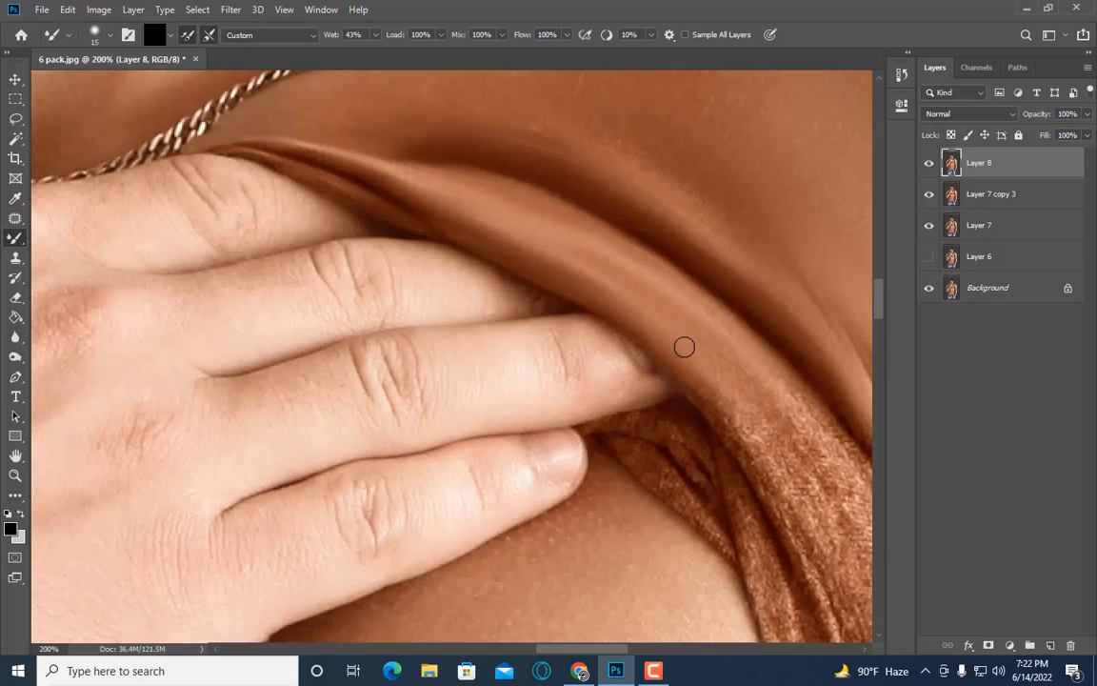
Step: Smooth the strap fold beside the fingertip with the Mixer Brush on Layer 8
left_click_drag(684, 347, 706, 388)
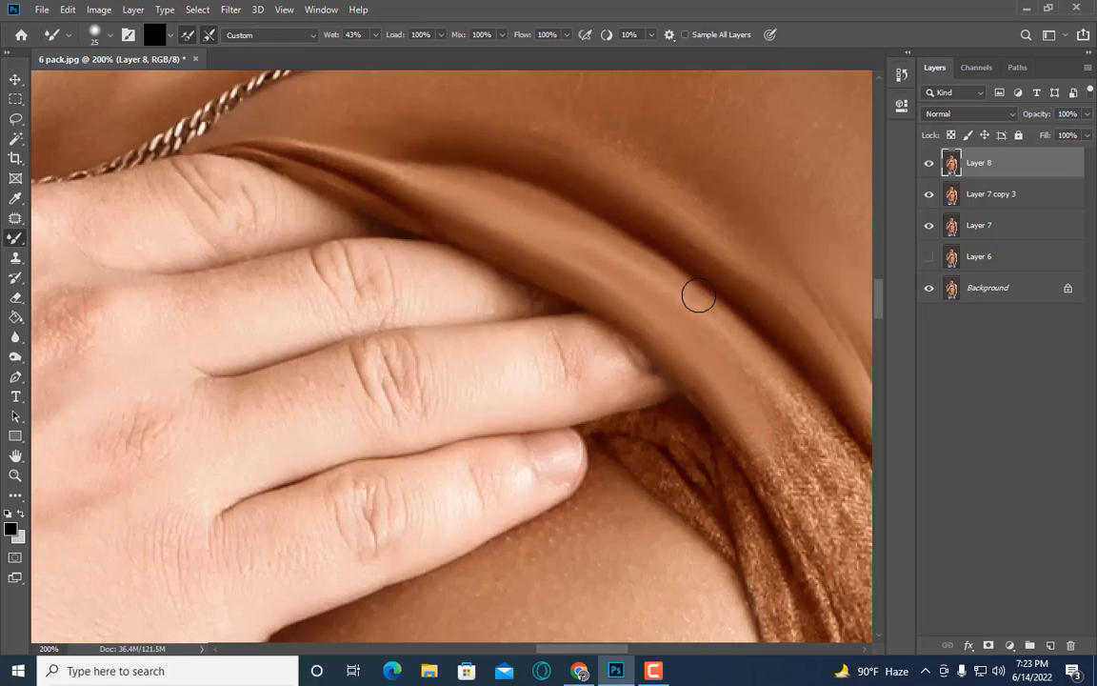
key("ctrl+minus")
key("bracketright")
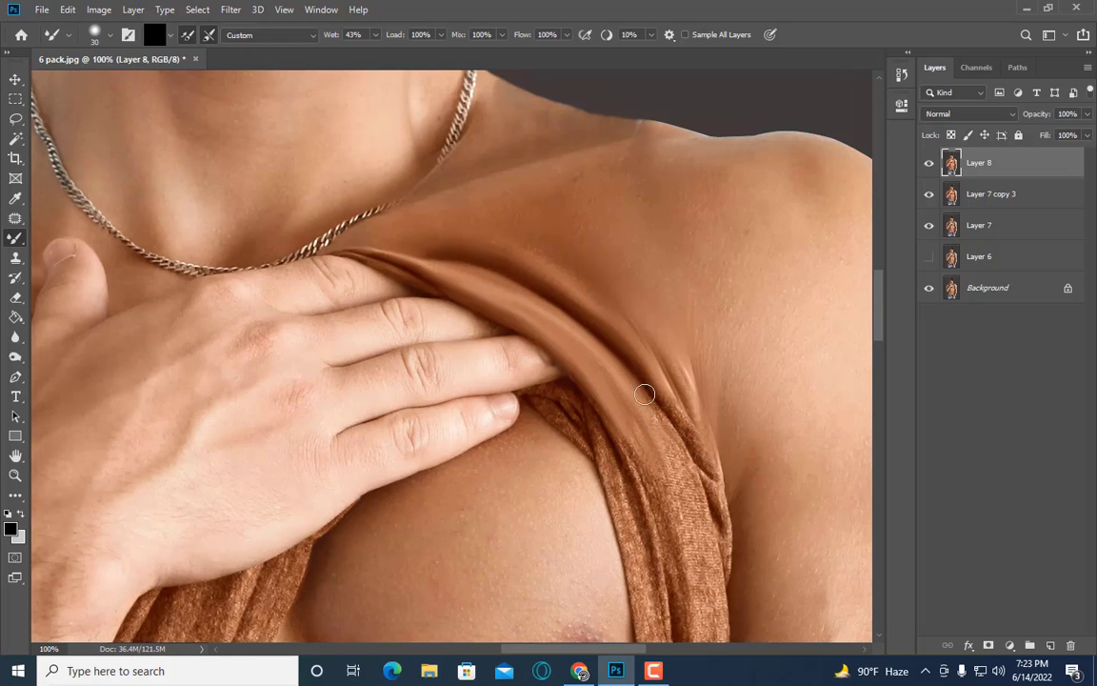
scroll(609, 324, "down", 1)
key("bracketright")
key("bracketright")
key("bracketright")
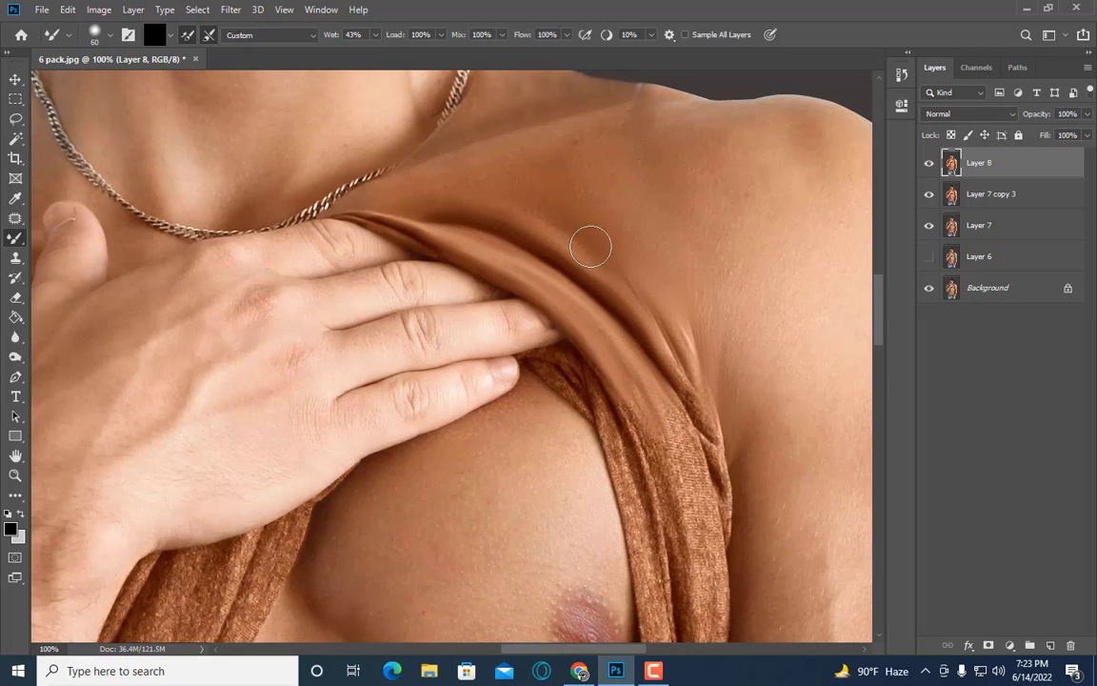
key("bracketright")
key("bracketright")
Step: Smooth the crease highlights near the armpit into soft brown fabric
left_click_drag(629, 305, 656, 318)
scroll(726, 326, "down", 2)
scroll(767, 343, "down", 1)
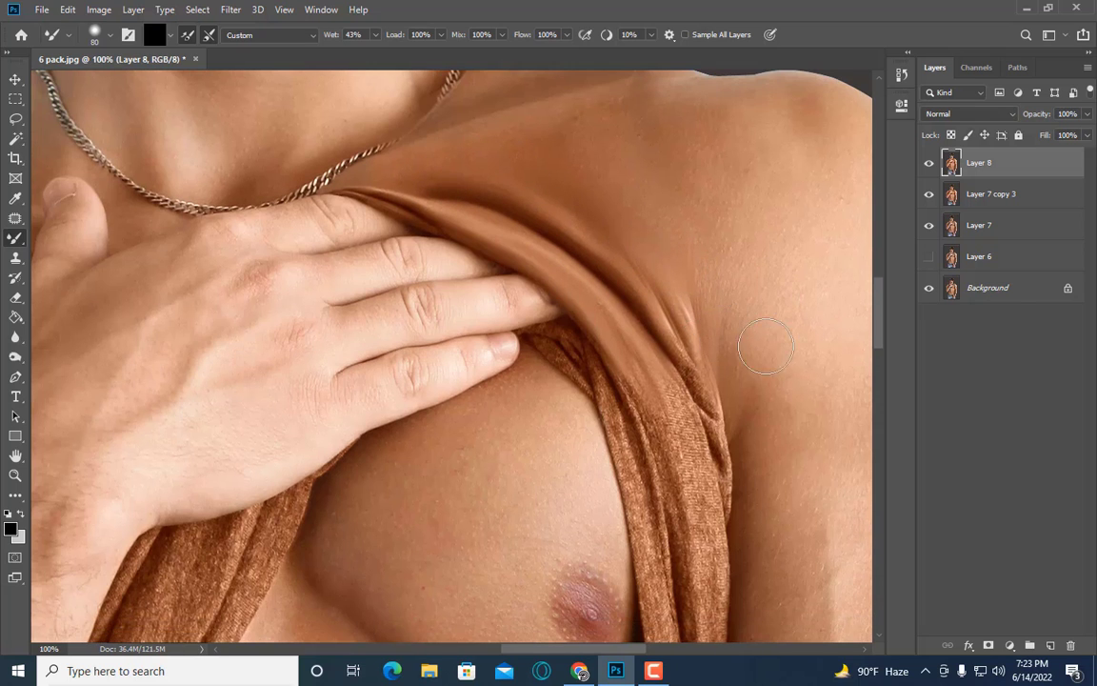
key("ctrl+plus")
key("bracketleft")
key("bracketleft")
key("bracketleft")
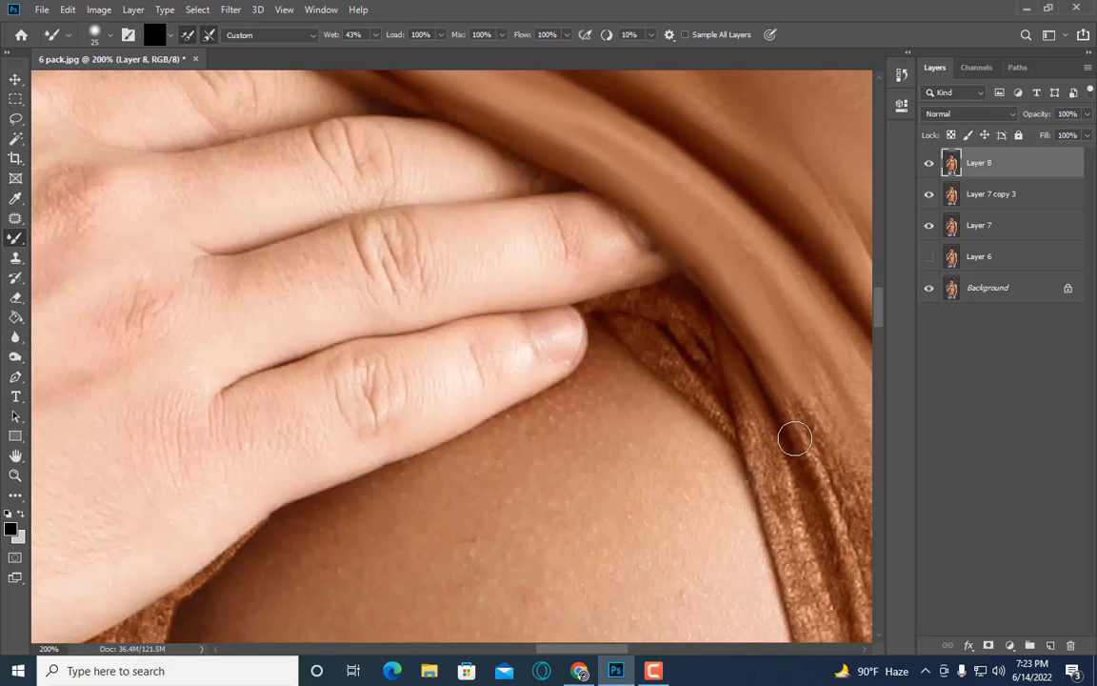
Step: Smudge the fold texture on the lower strap smooth with a smaller brush
left_click_drag(795, 438, 759, 404)
key("bracketleft")
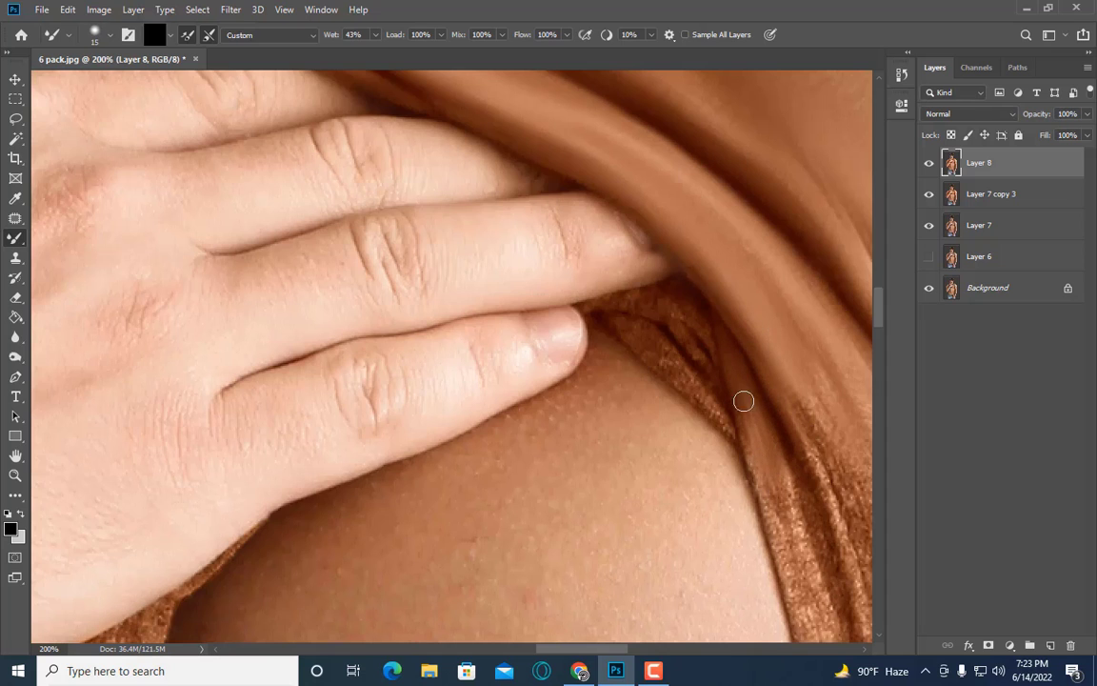
key("ctrl+minus")
key("bracketright")
key("bracketright")
key("bracketright")
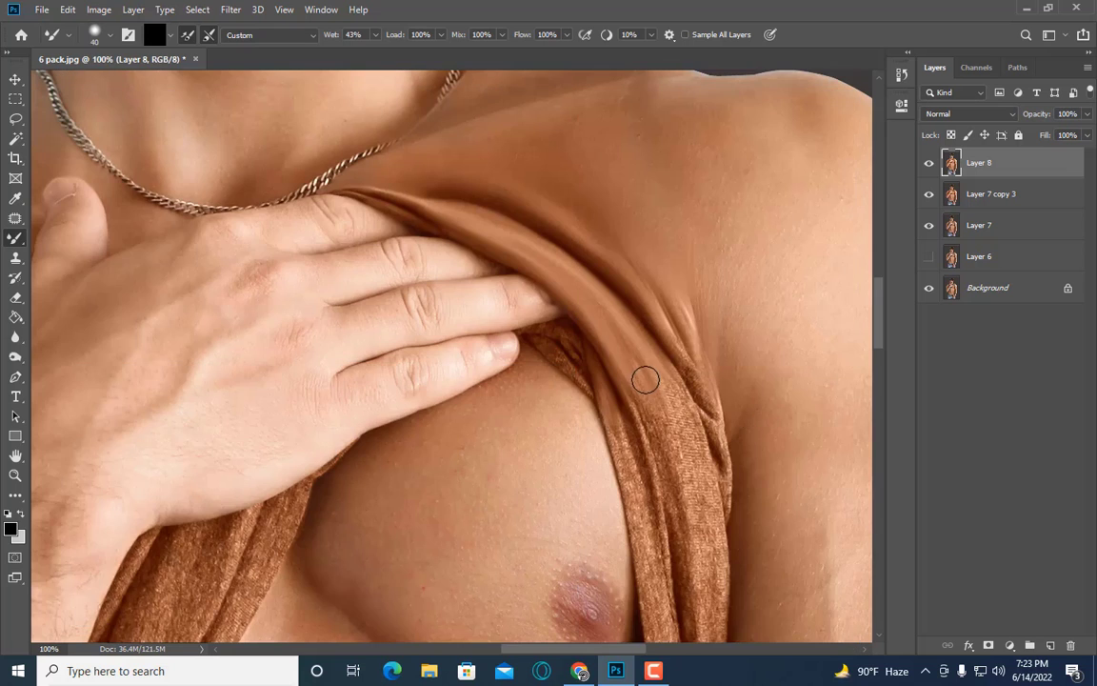
key("bracketleft")
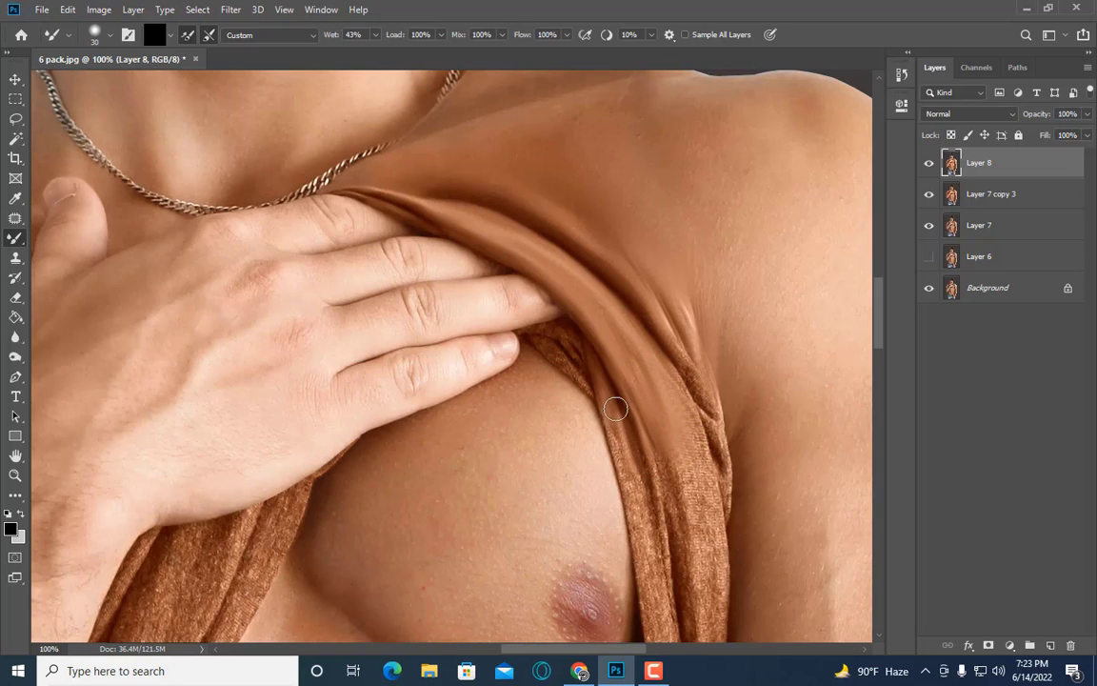
scroll(700, 461, "down", 2)
key("bracketleft")
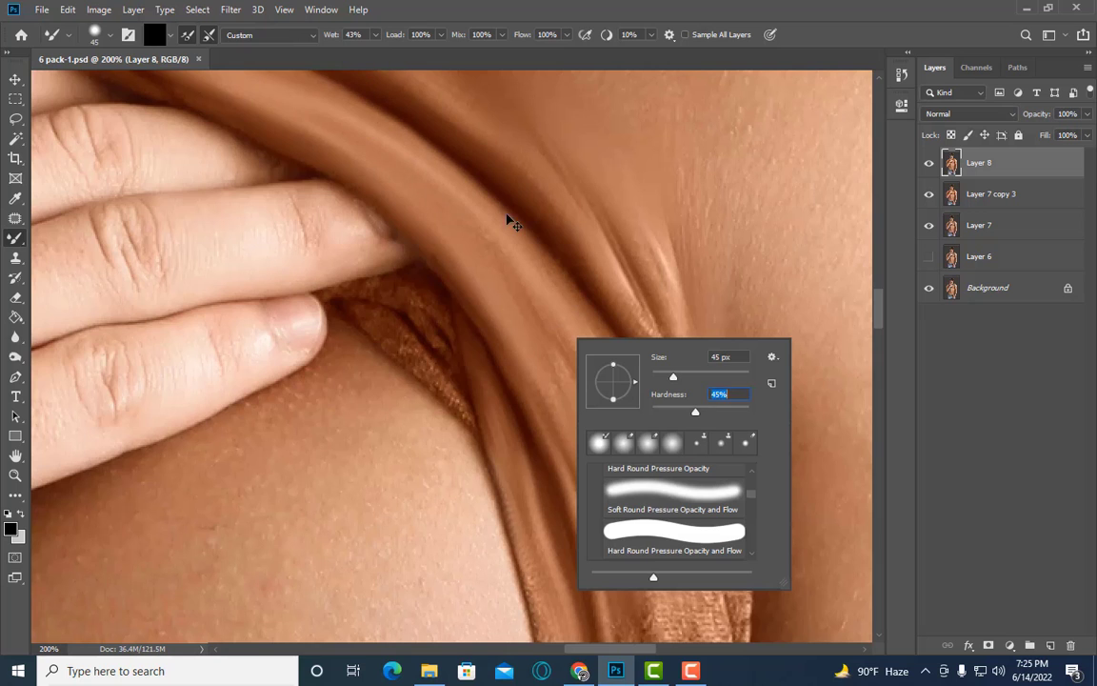
Step: With a fine brush tip, soften the inner crease below the fingers and its edge by the skin
key("bracketleft")
key("bracketleft")
key("bracketleft")
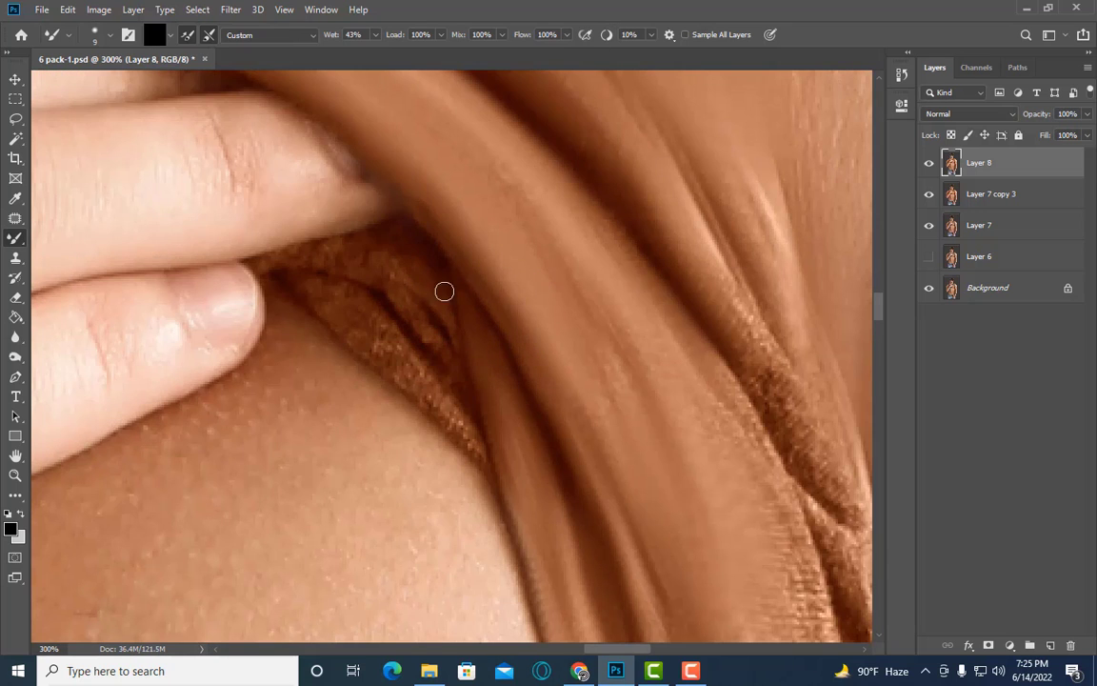
key("bracketleft")
key("bracketright")
key("bracketleft")
key("bracketleft")
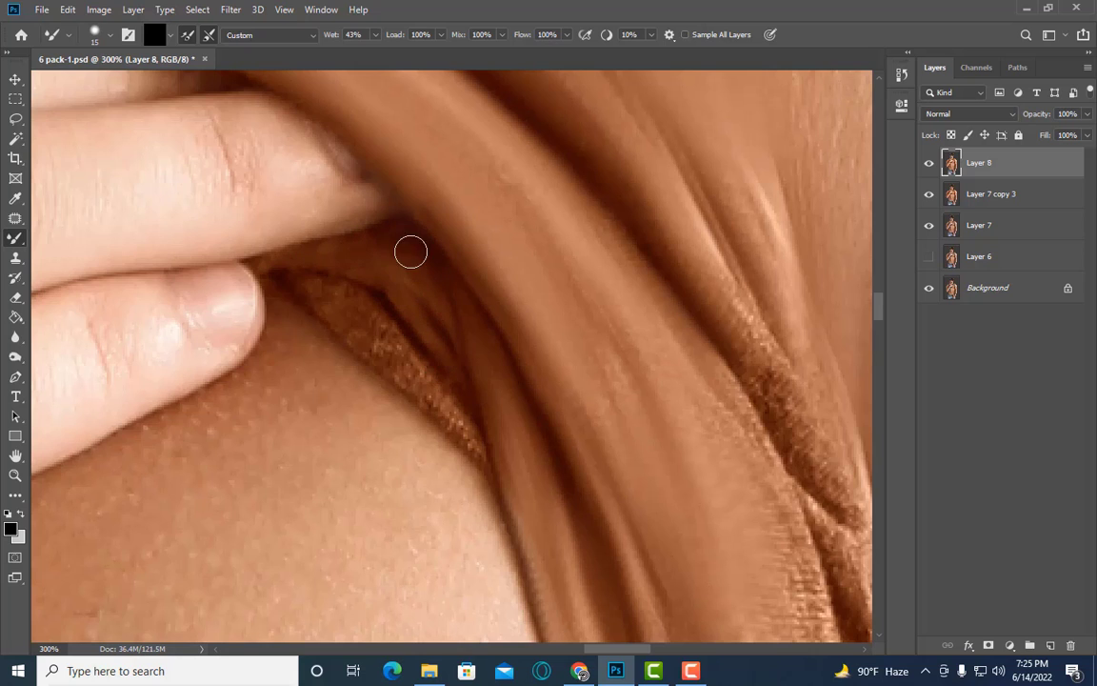
left_click_drag(410, 352, 436, 389)
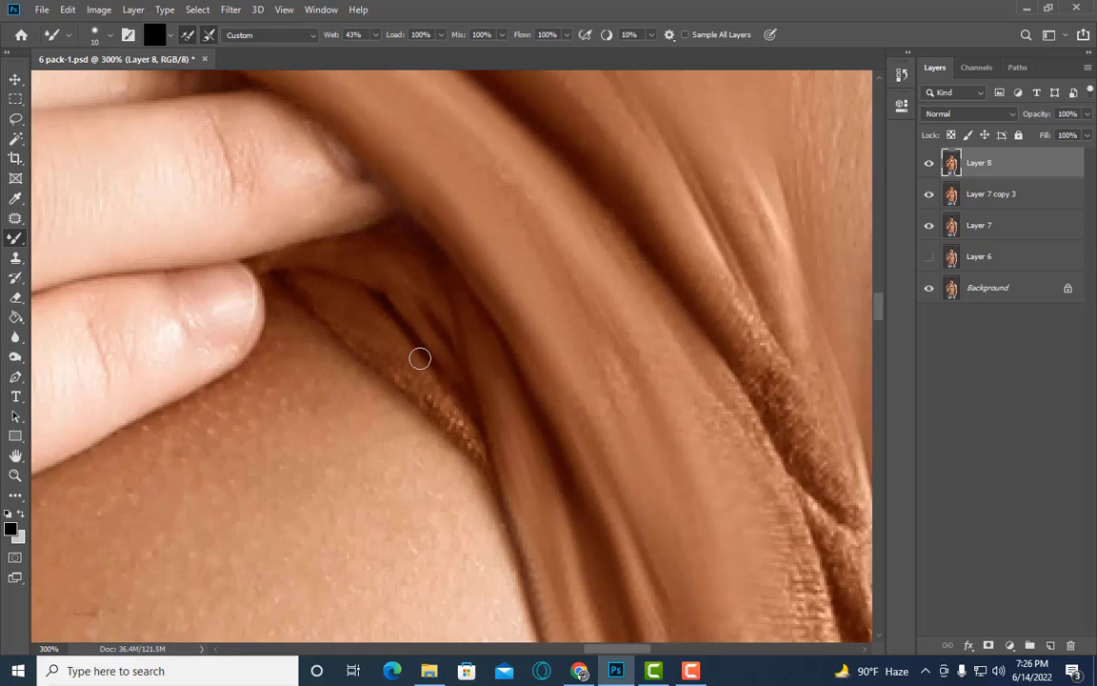
left_click_drag(477, 417, 424, 395)
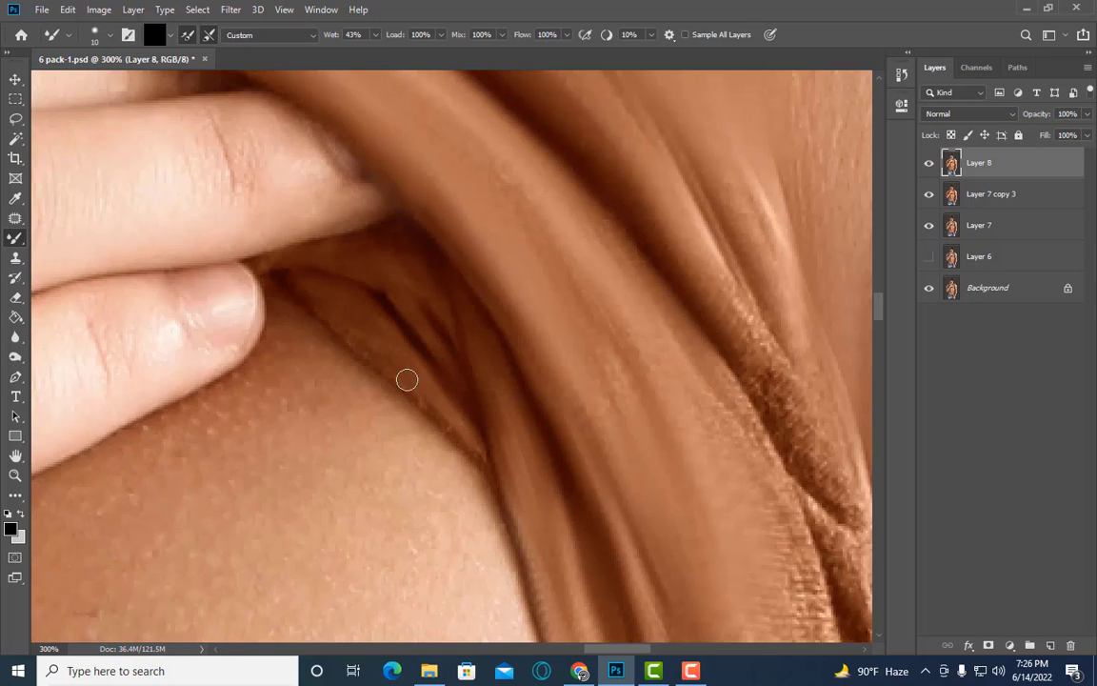
left_click_drag(374, 337, 381, 351)
Step: Zoom out to 200% and readjust the brush size to frame more of the strap
scroll(495, 379, "down", 2)
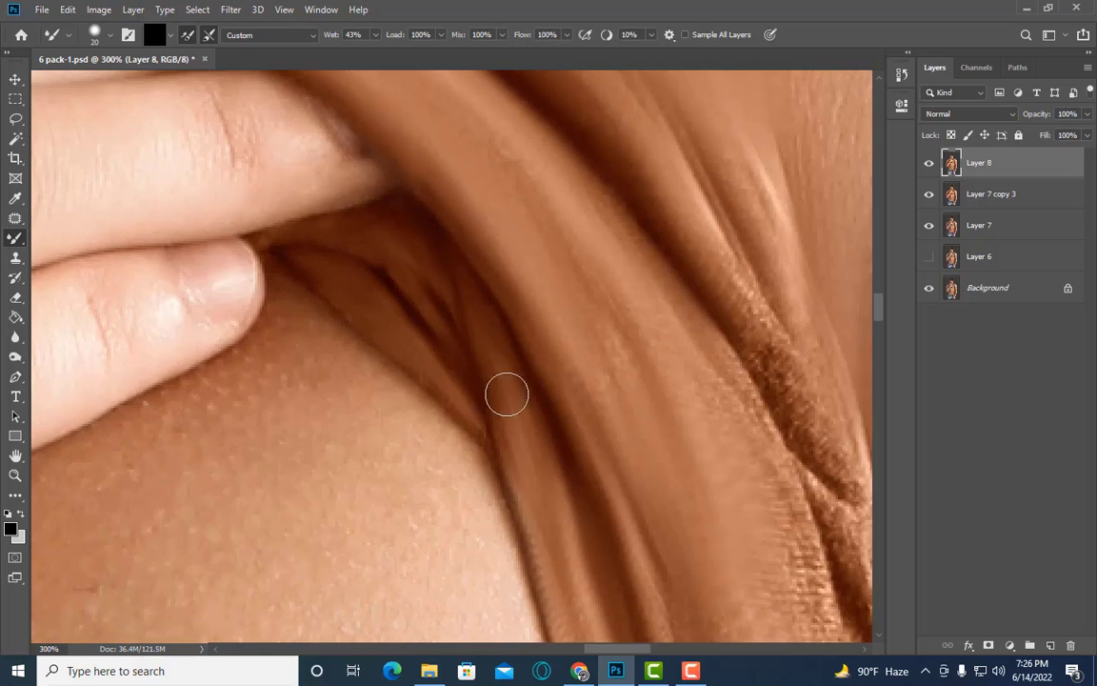
key("]")
scroll(543, 419, "down", 1)
key("bracketleft")
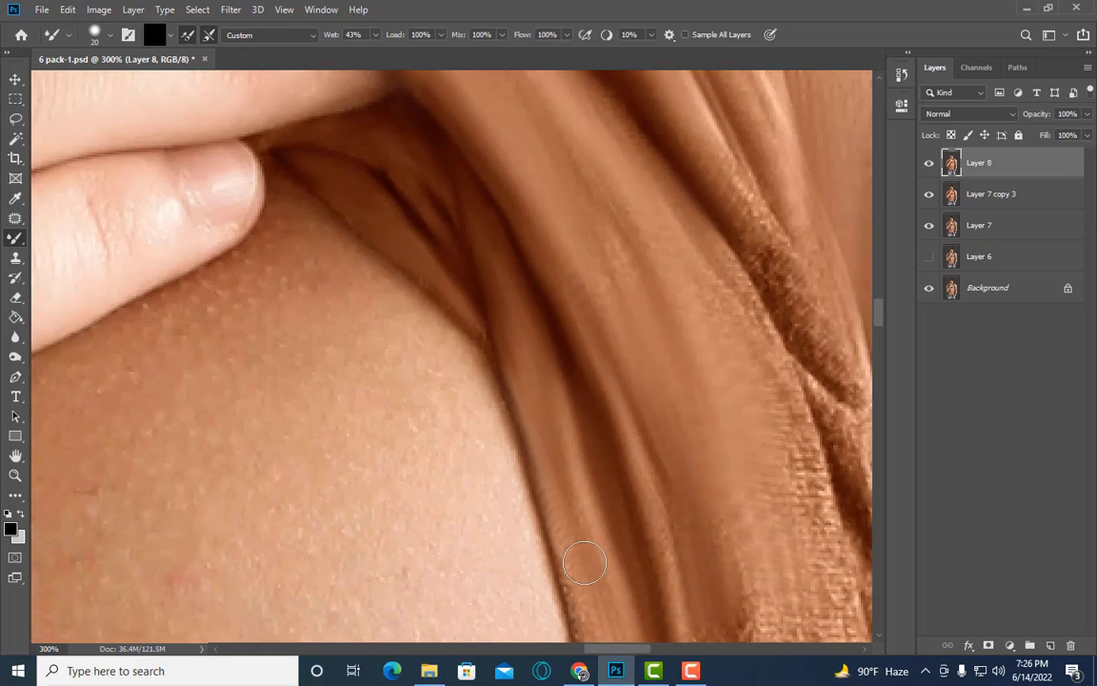
scroll(590, 515, "down", 1)
key("bracketright")
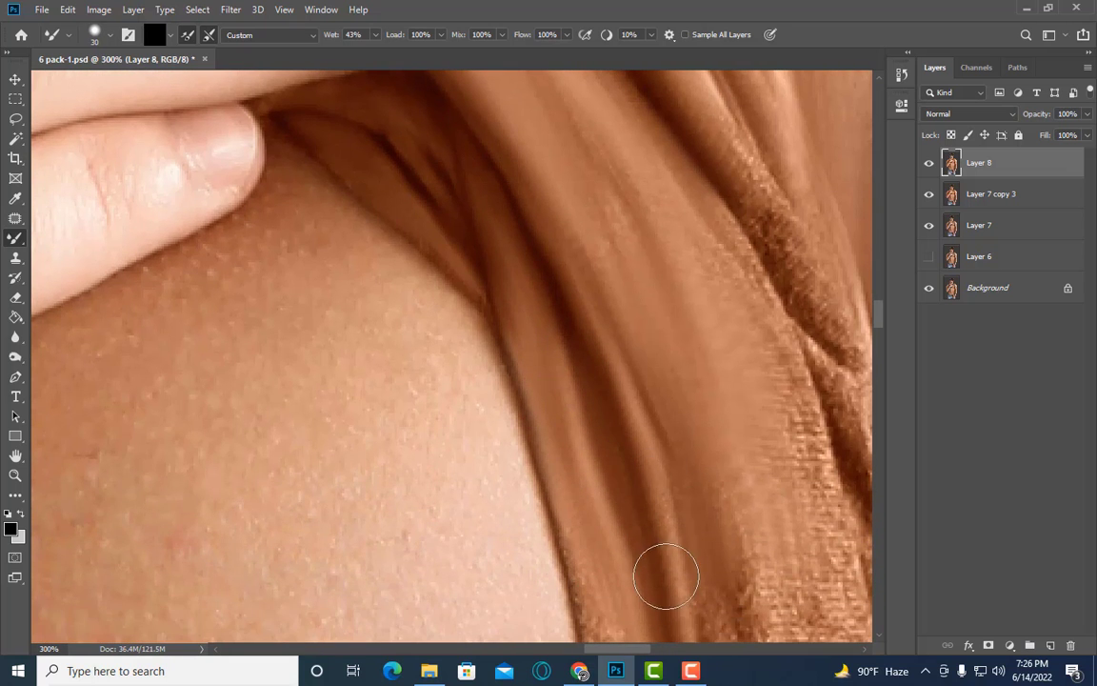
key("ctrl+minus")
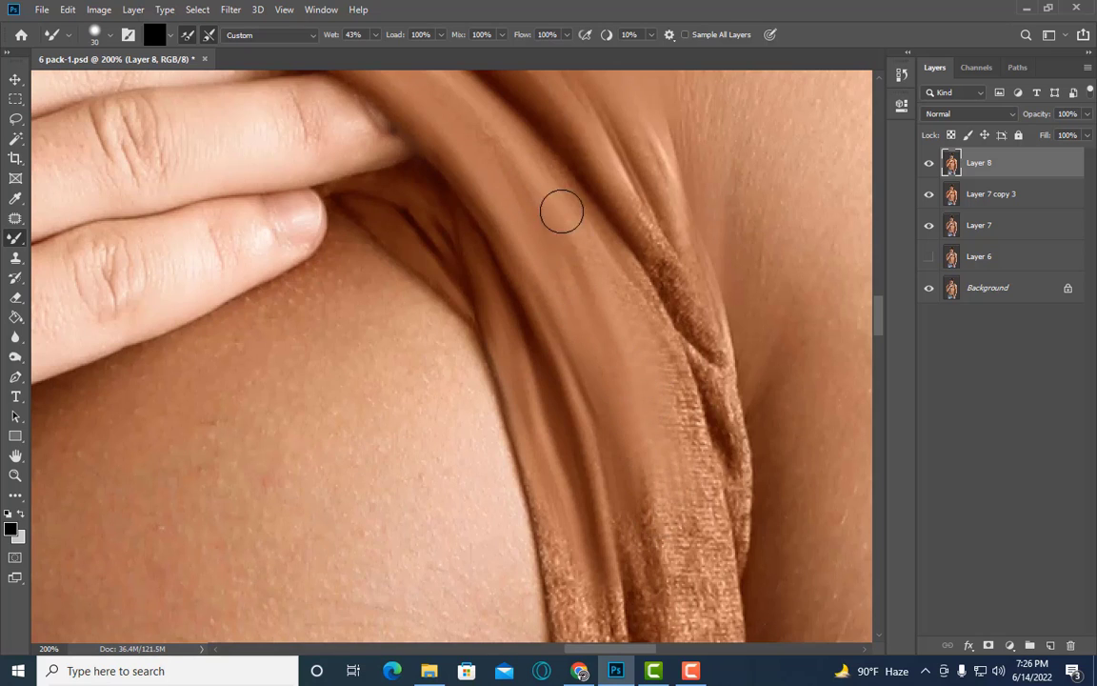
key("bracketleft")
key("bracketleft")
key("bracketleft")
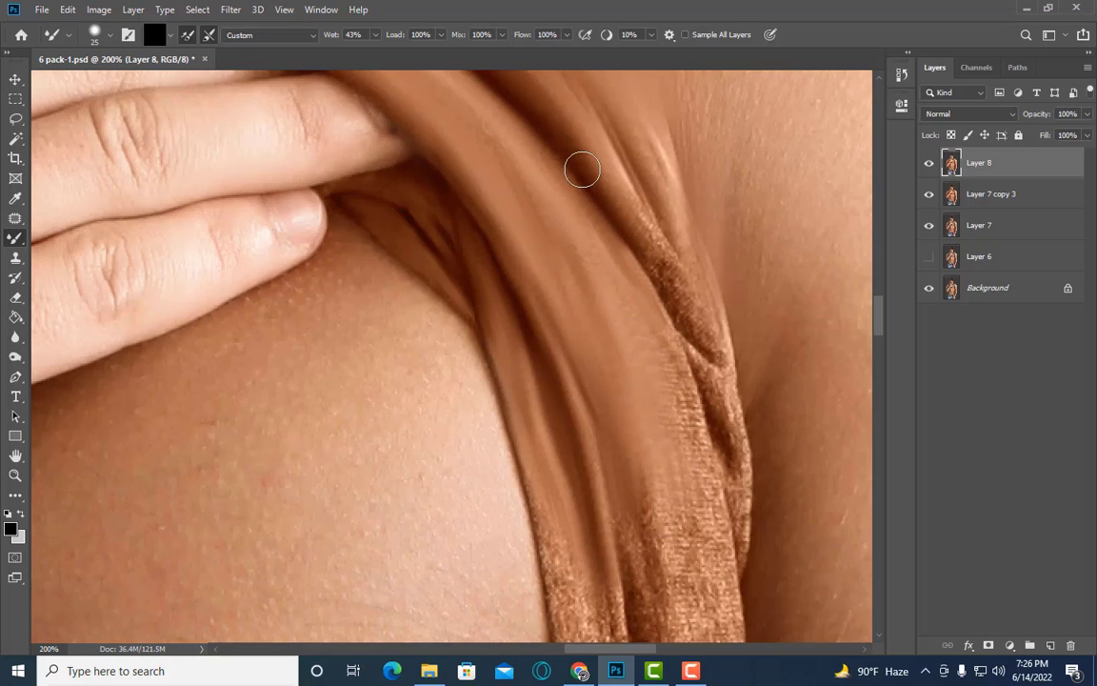
Step: Smooth the crease running down the strap's outer edge
key("bracketleft")
key("bracketleft")
scroll(683, 282, "down", 1)
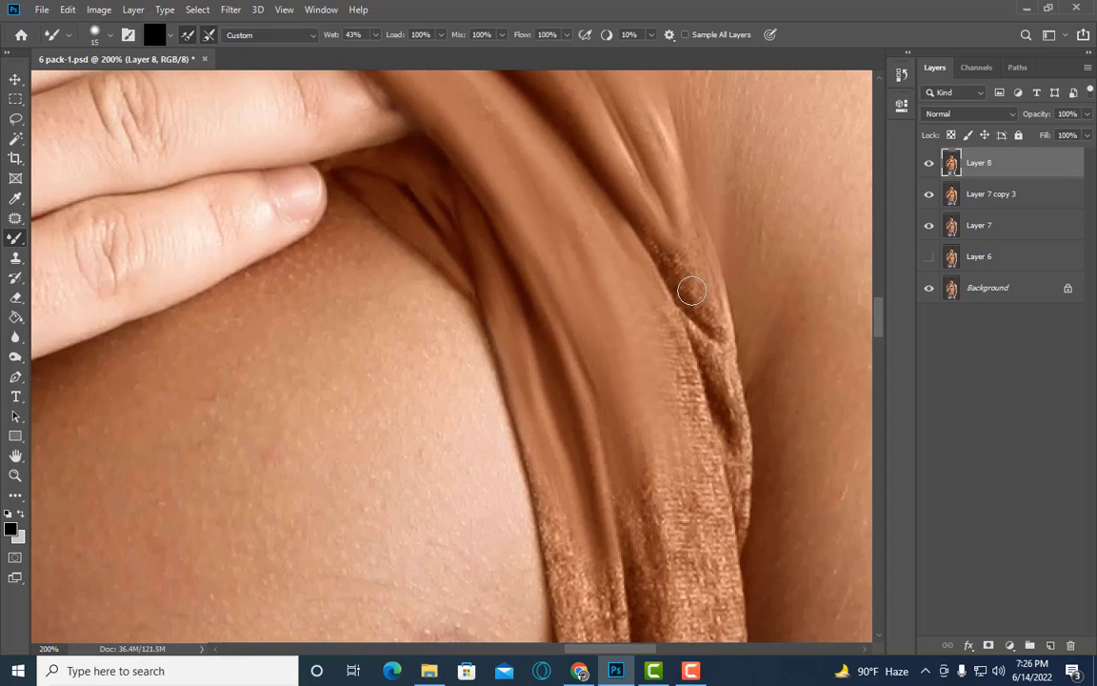
key("bracketright")
key("bracketright")
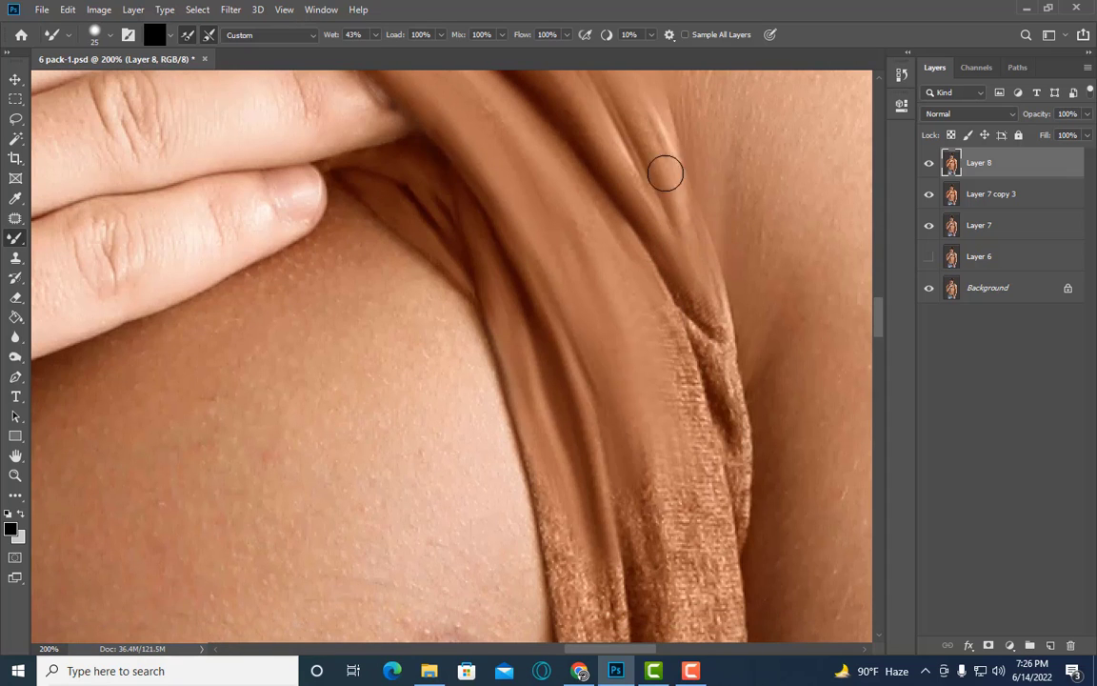
key("bracketleft")
key("bracketleft")
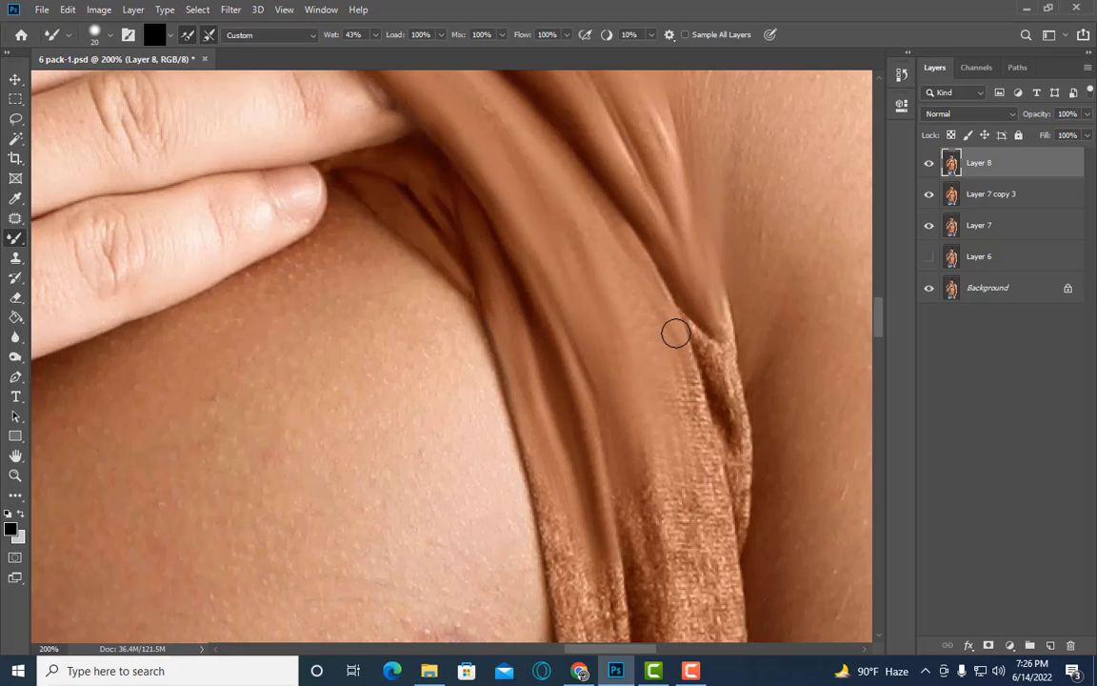
scroll(723, 382, "down", 1)
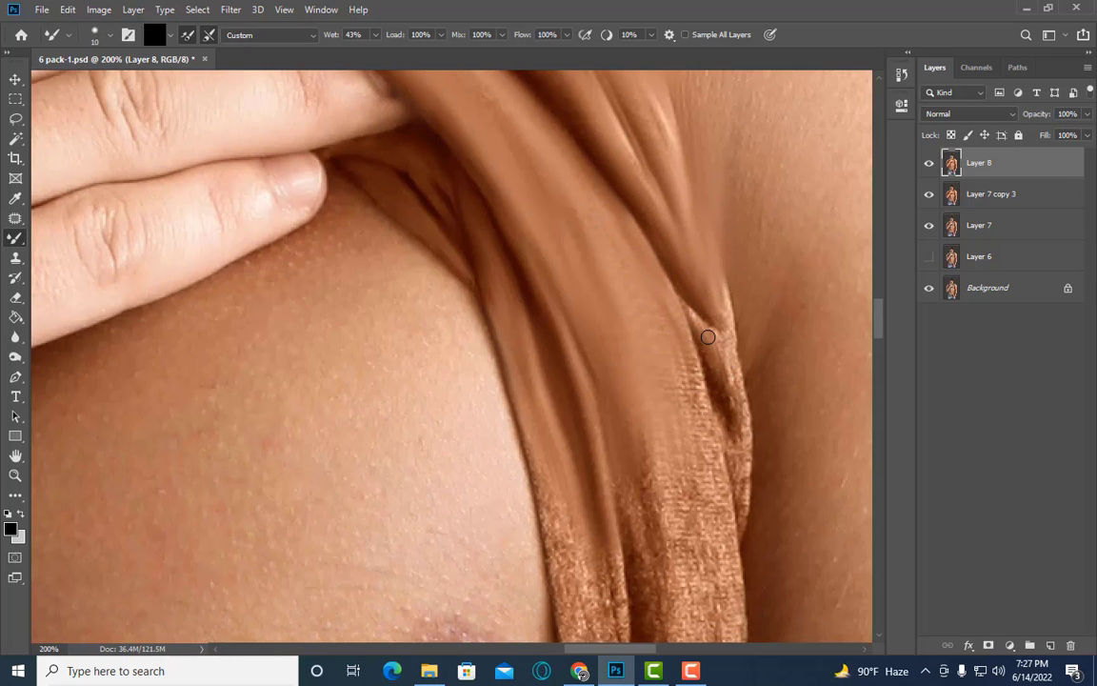
key("bracketright")
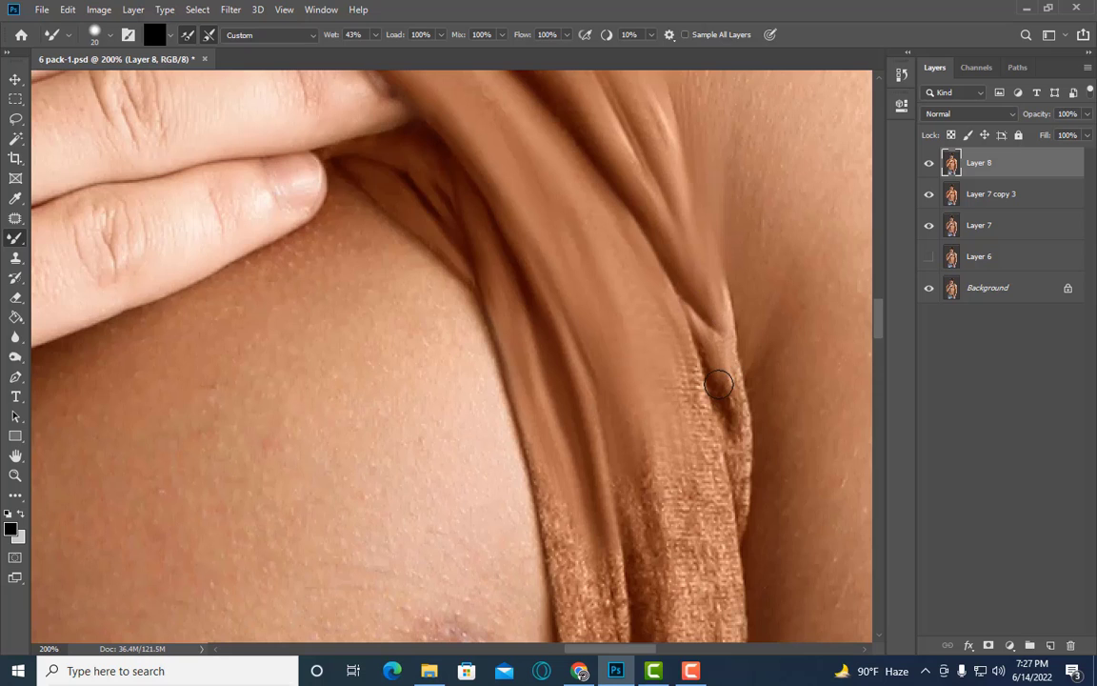
key("bracketright")
left_click_drag(725, 353, 730, 410)
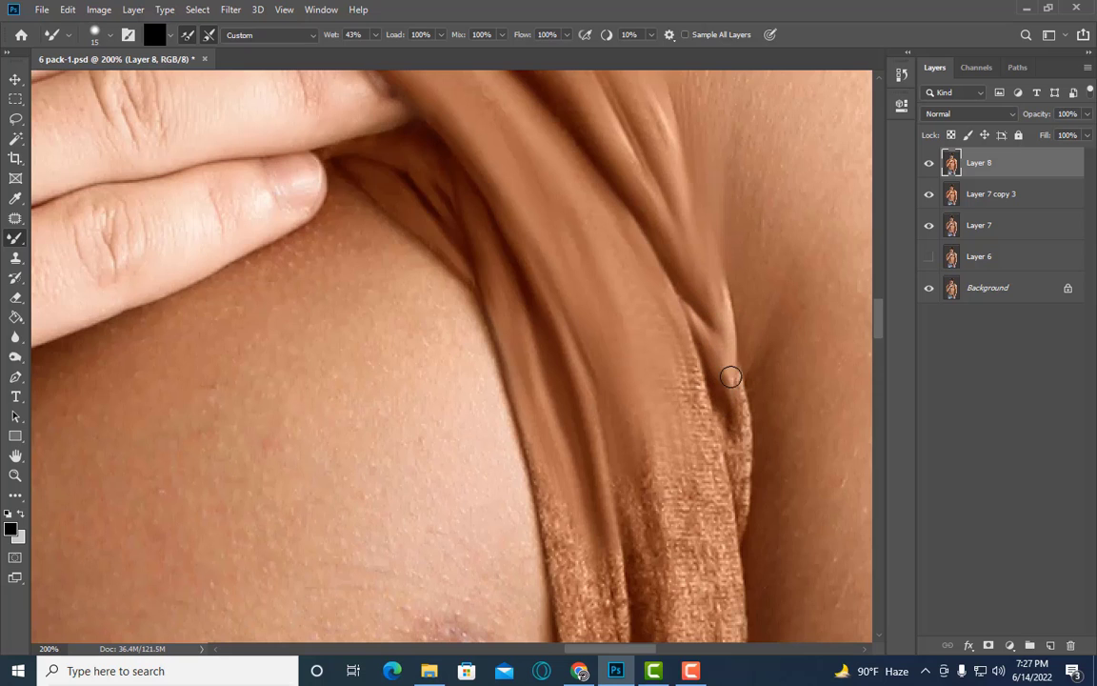
Step: Smooth the knit texture on the strap fold with a wider brush
scroll(731, 376, "down", 3)
key("bracketright")
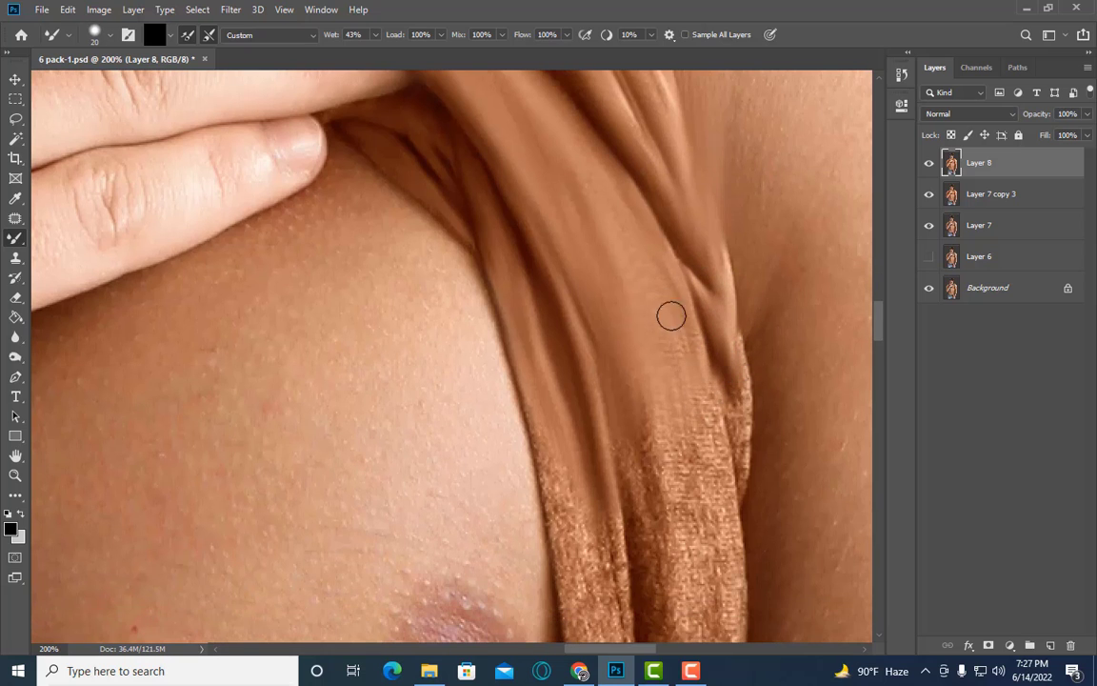
key("bracketright")
key("bracketright")
key("bracketright")
left_click_drag(642, 441, 673, 345)
key("bracketleft")
key("bracketleft")
key("bracketleft")
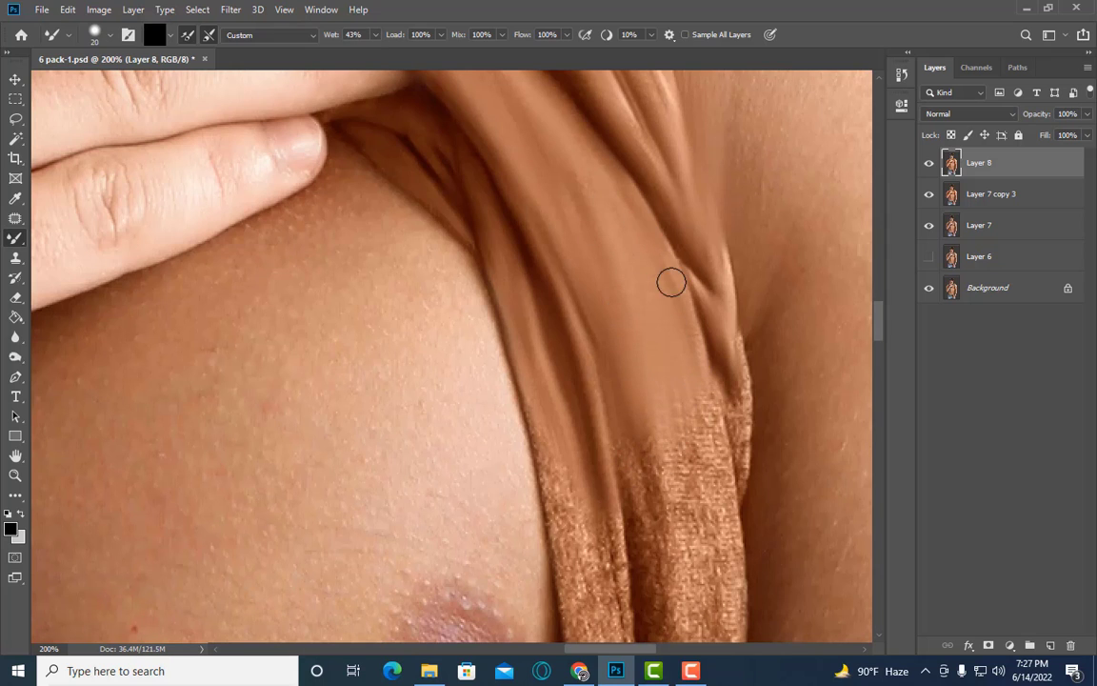
scroll(727, 314, "down", 3)
key("bracketleft")
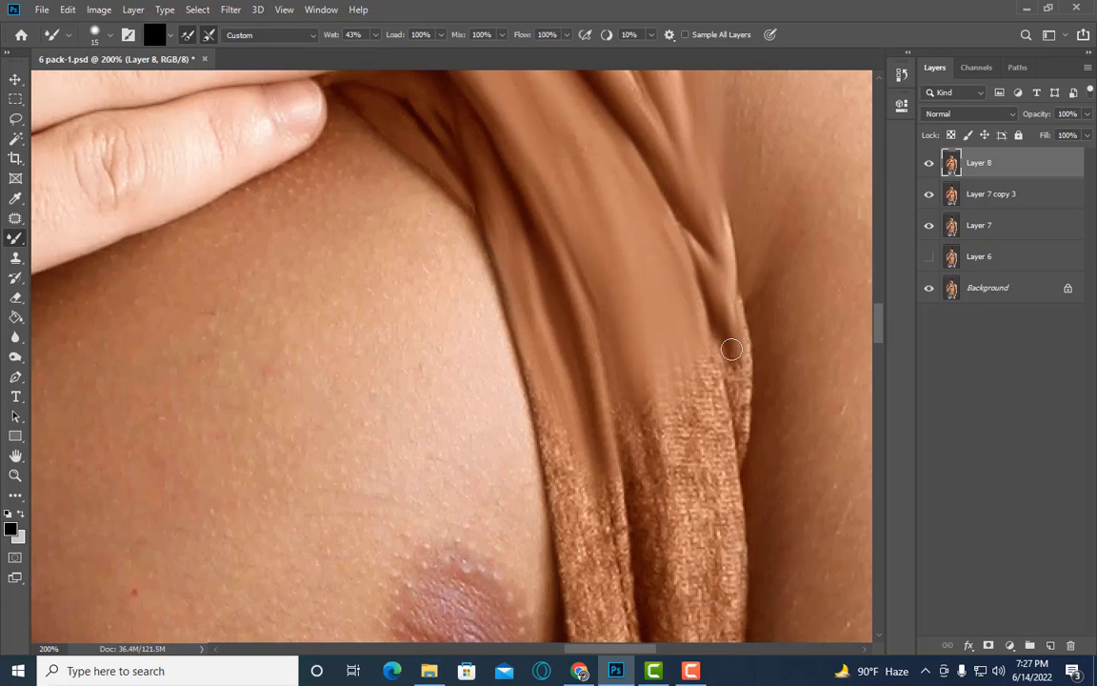
scroll(722, 343, "down", 2)
key("bracketright")
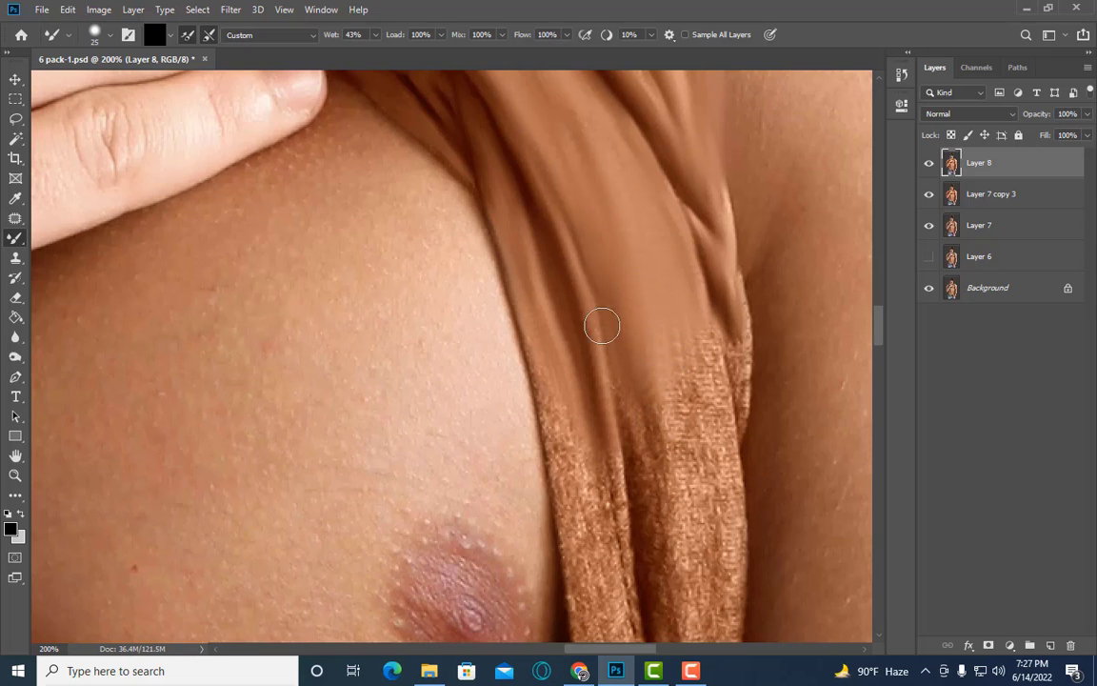
Step: Paint two soft fold lines down the knit section of the strap
left_click_drag(614, 297, 602, 411)
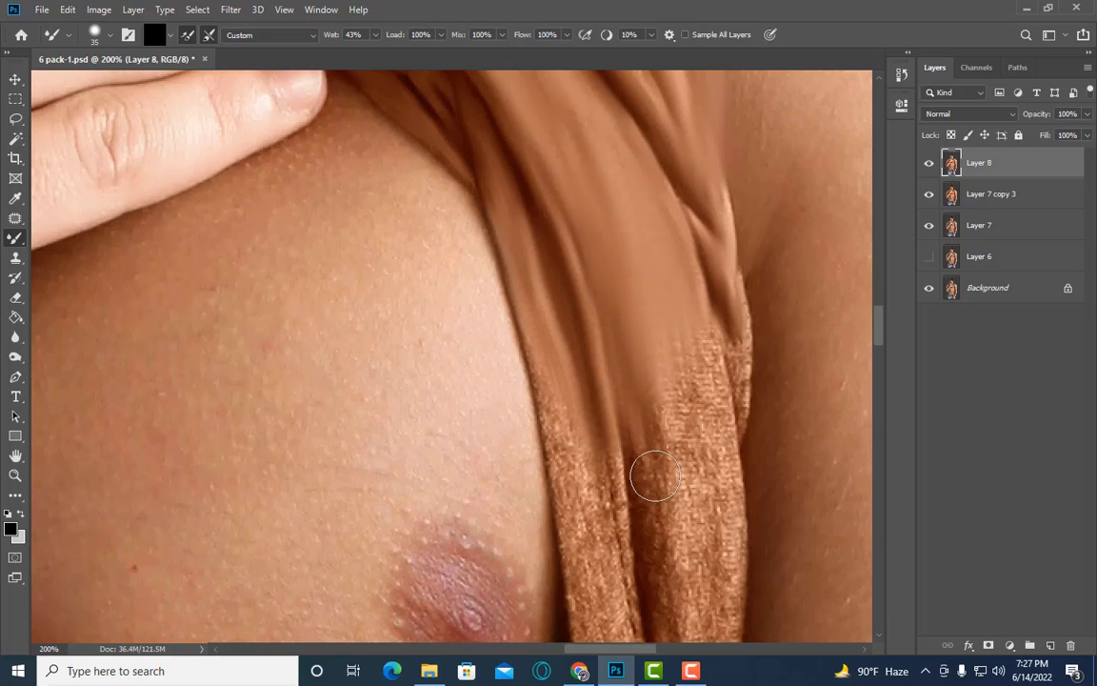
left_click_drag(664, 321, 687, 446)
key("bracketleft")
key("bracketleft")
key("bracketleft")
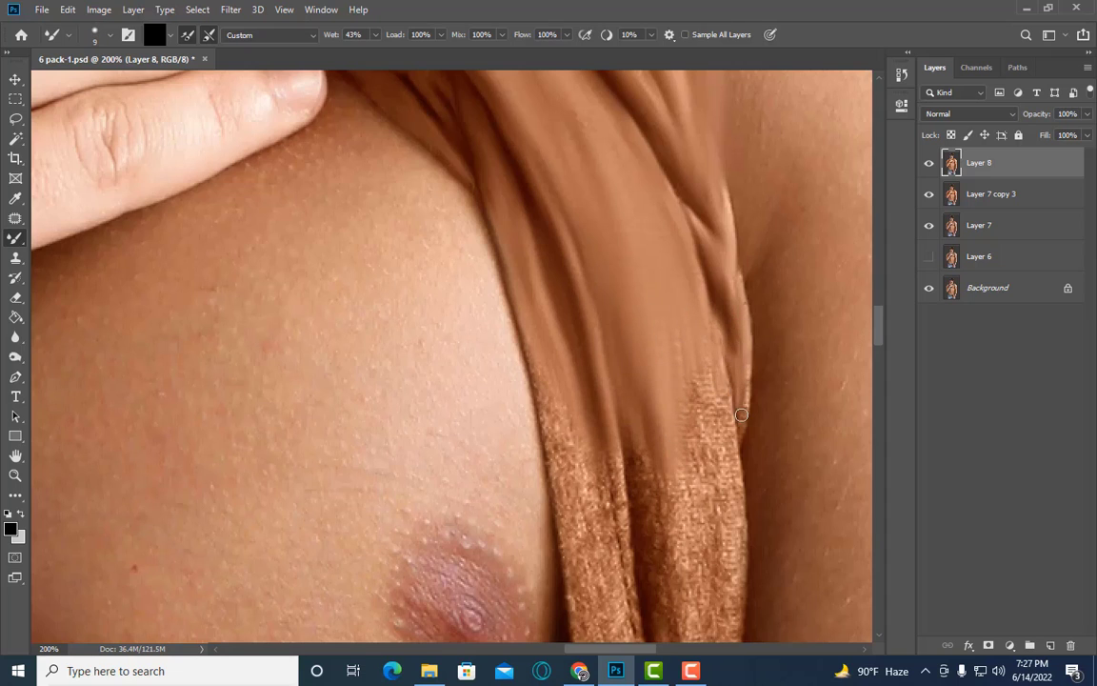
key("bracketright")
key("bracketright")
key("bracketright")
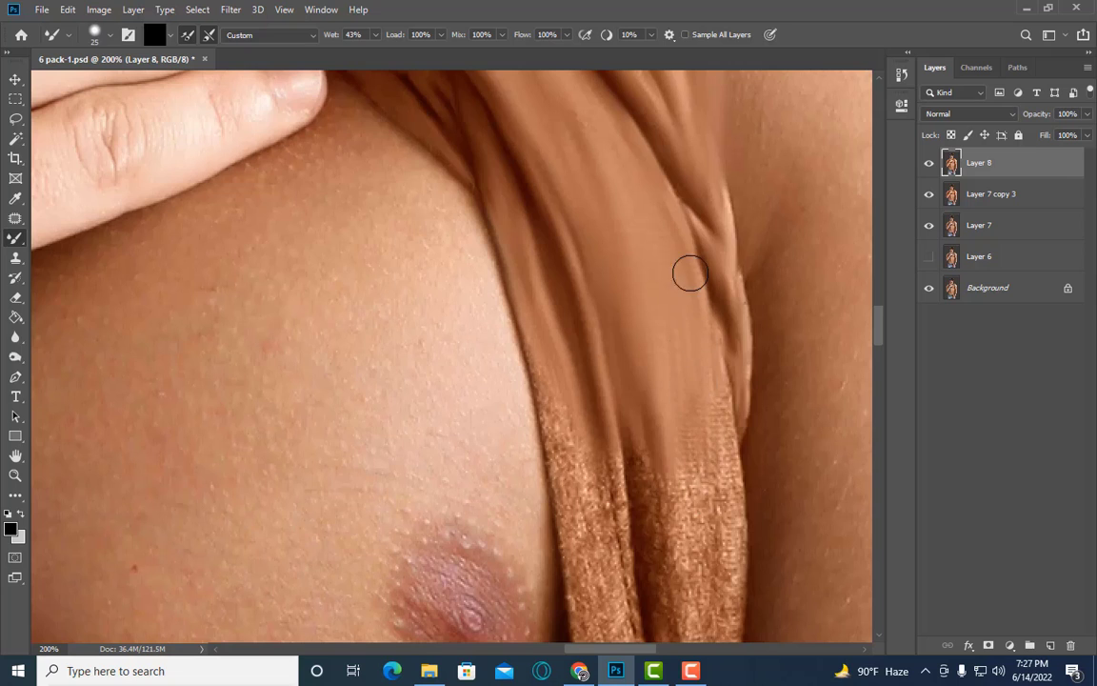
Step: Smooth the fabric texture on the strap fold with a broader brush
left_click_drag(710, 381, 715, 471)
key("bracketleft")
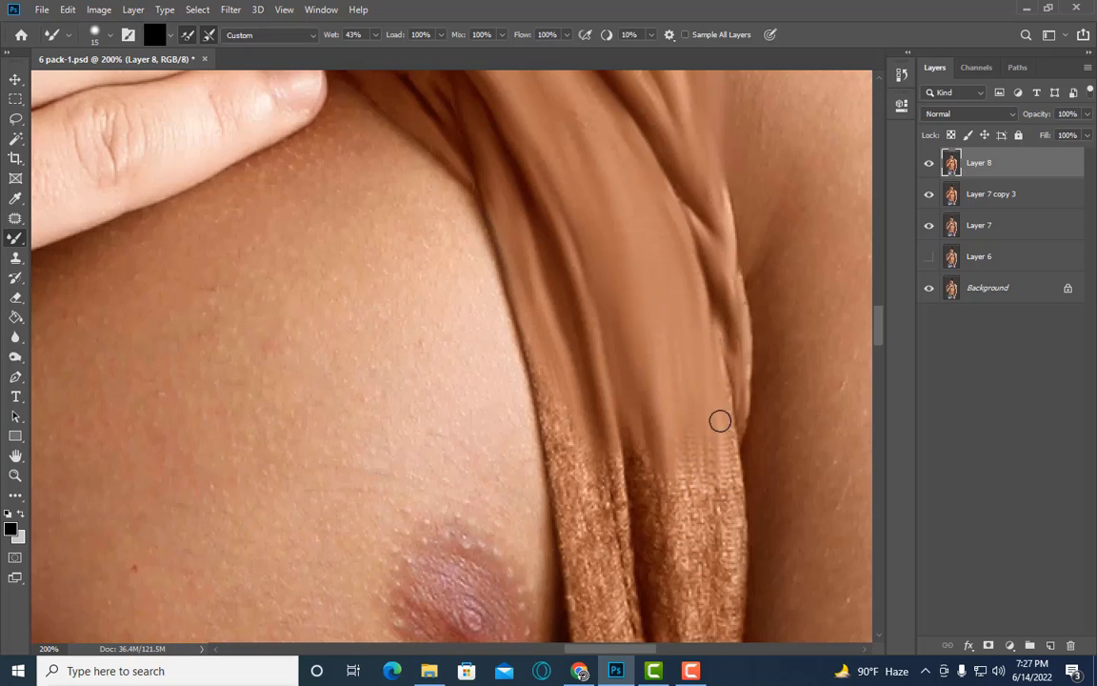
key("bracketleft")
key("bracketright")
key("bracketright")
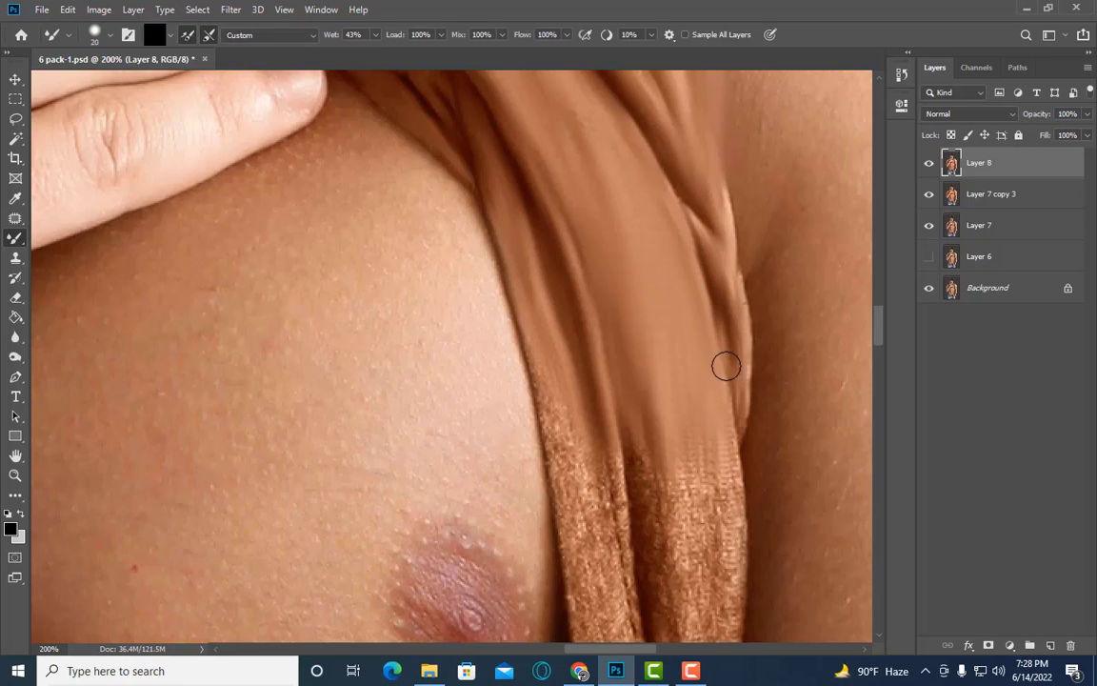
key("bracketright")
key("bracketright")
scroll(651, 466, "down", 1)
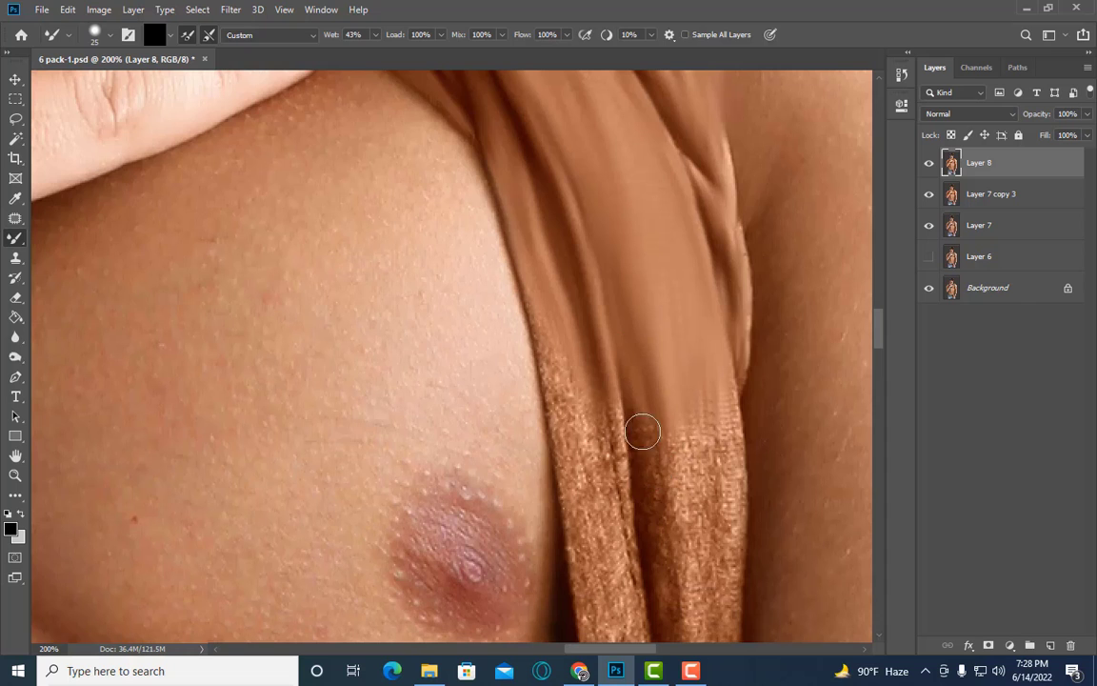
key("bracketright")
key("bracketright")
Step: Smear the knit texture across the fold smooth in one long stroke
left_click_drag(647, 321, 725, 438)
key("bracketleft")
key("bracketleft")
key("bracketleft")
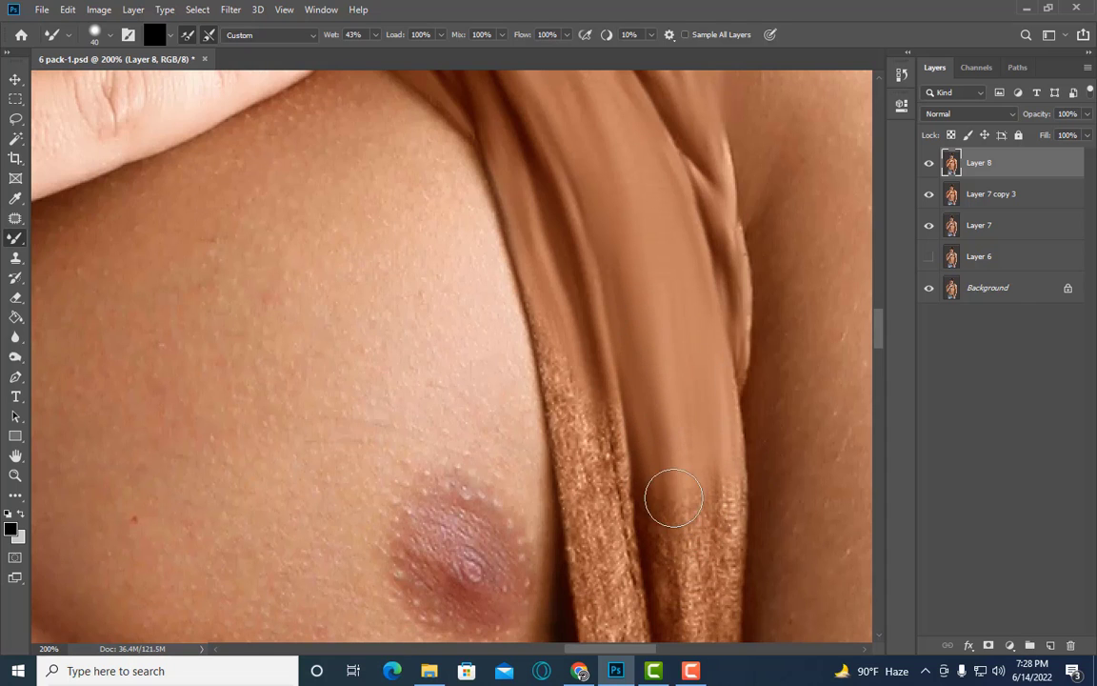
scroll(667, 447, "down", 1)
key("bracketleft")
key("bracketleft")
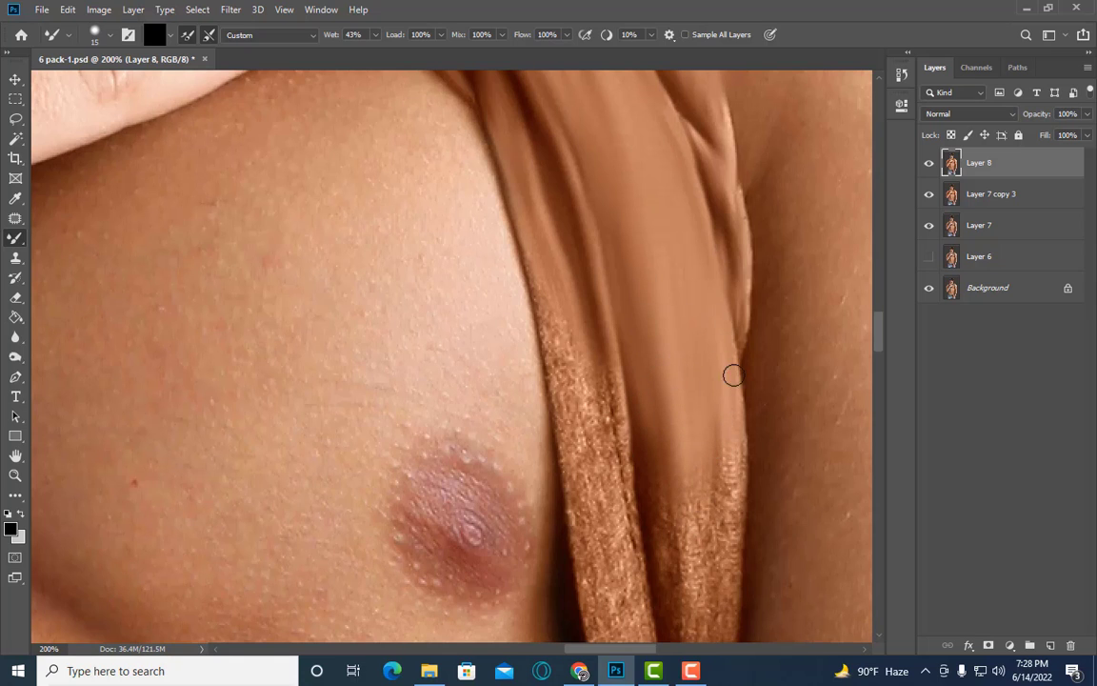
key("bracketright")
key("bracketright")
Step: Smooth the knit texture at the tops of the left and right folds
mouse_move(539, 283)
left_mouse_down()
mouse_move(588, 446)
mouse_move(610, 362)
mouse_move(593, 436)
mouse_move(597, 386)
left_mouse_up()
scroll(633, 464, "down", 3)
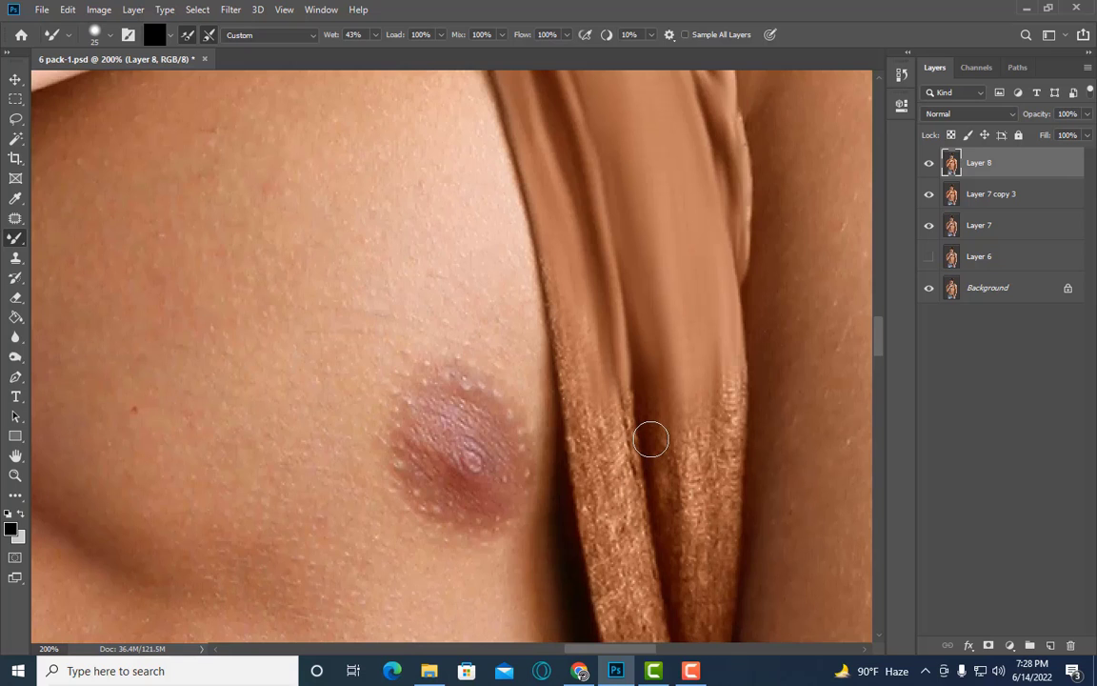
scroll(651, 439, "down", 1)
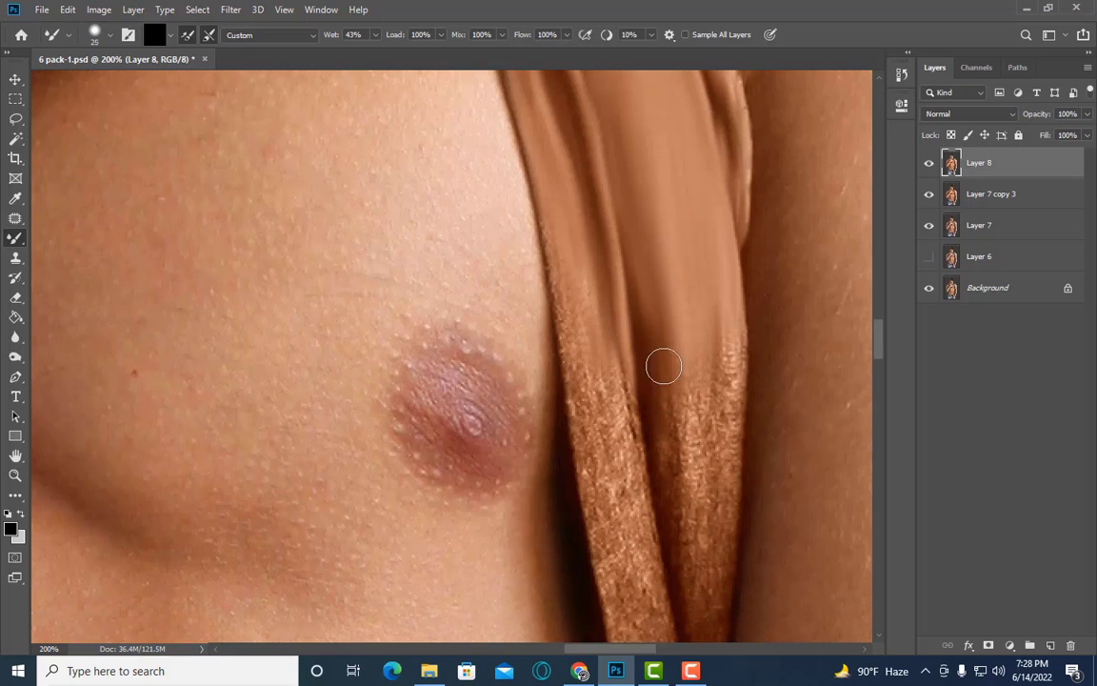
key("bracketright")
key("bracketright")
key("bracketright")
mouse_move(689, 294)
left_mouse_down()
mouse_move(728, 380)
mouse_move(728, 348)
mouse_move(686, 379)
left_mouse_up()
scroll(687, 379, "down", 1)
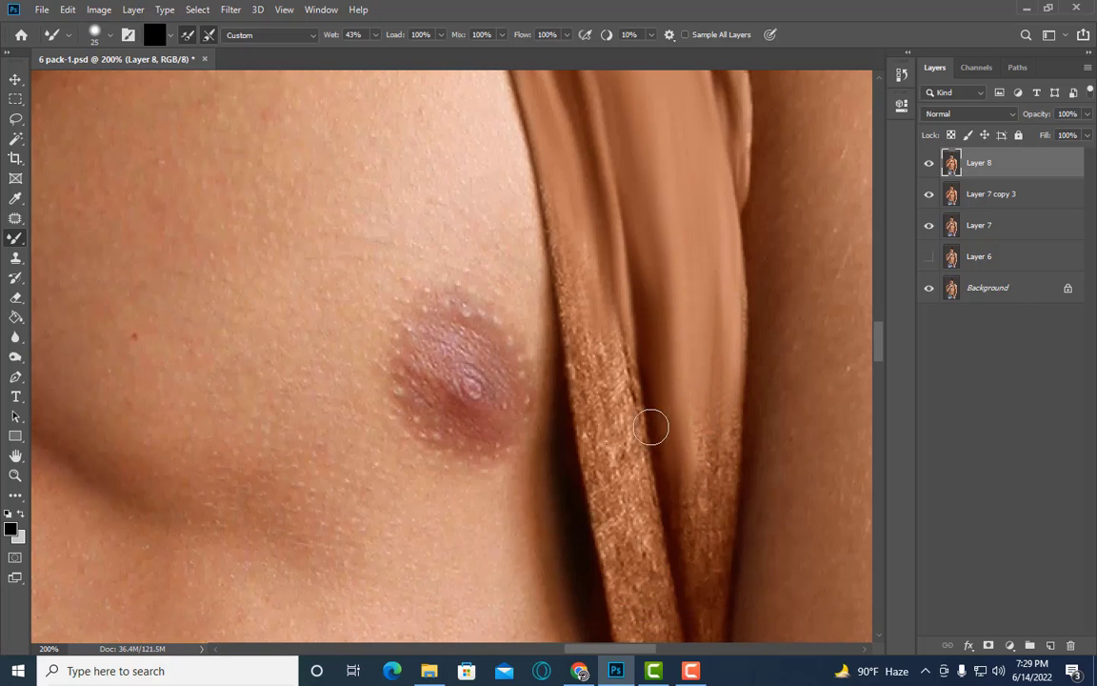
scroll(725, 480, "down", 1)
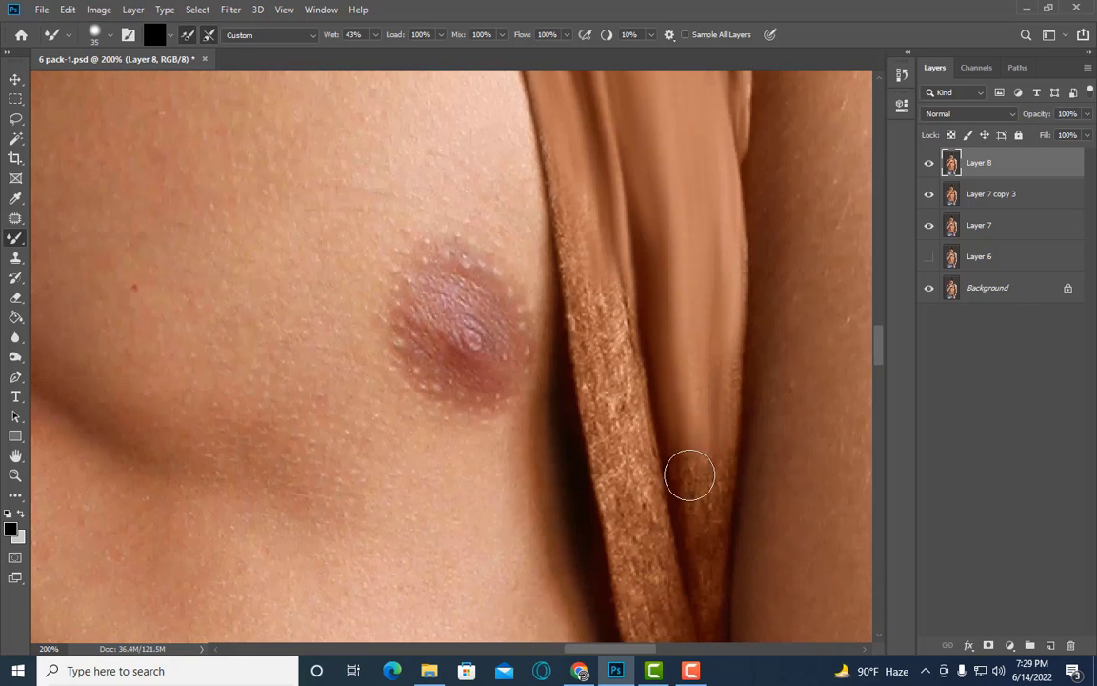
Step: Blend the lower strap into soft brown streaks
key("bracketleft")
key("bracketleft")
key("bracketleft")
key("bracketright")
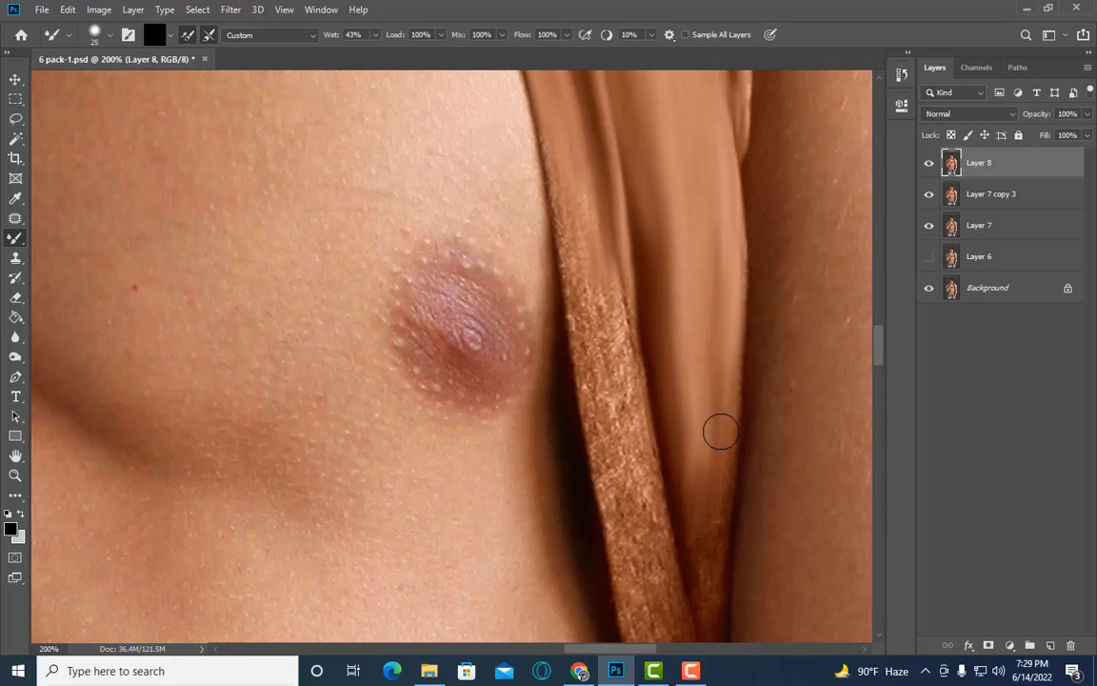
scroll(718, 432, "down", 1)
key("bracketleft")
key("bracketleft")
key("bracketleft")
scroll(686, 370, "down", 1)
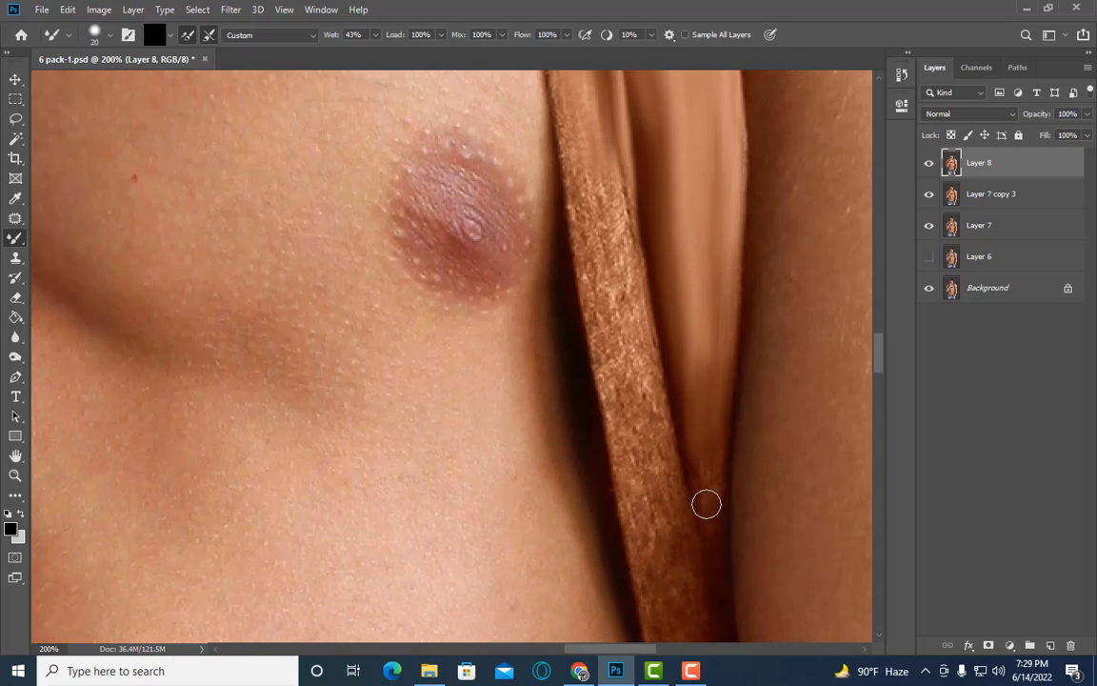
key("bracketright")
key("bracketright")
key("bracketright")
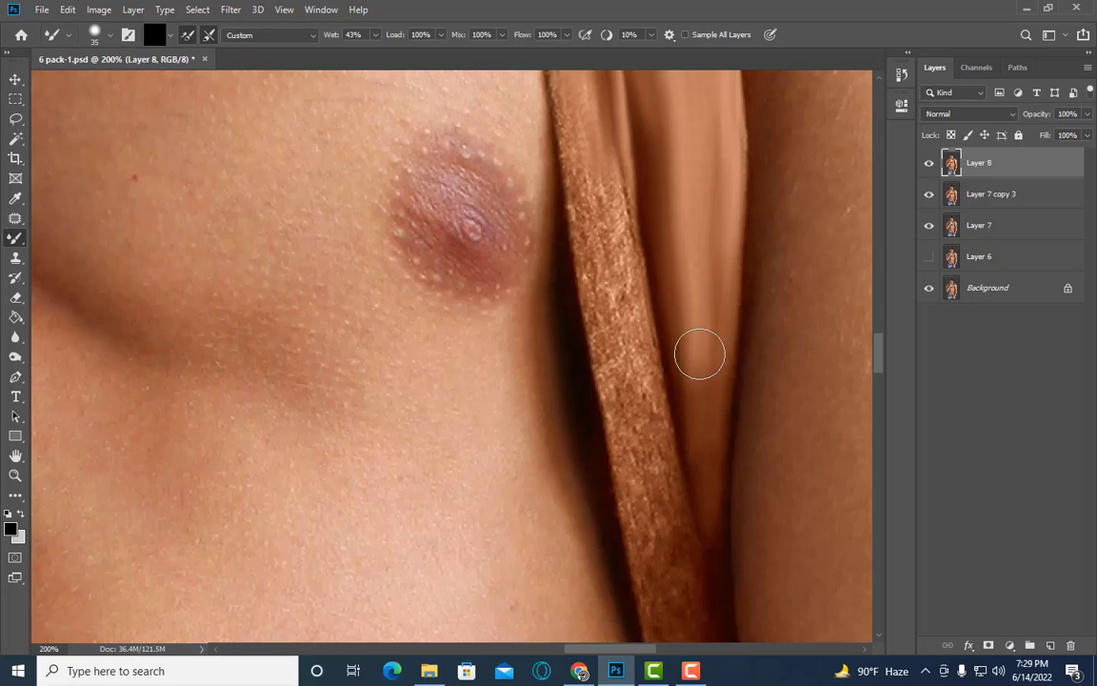
scroll(691, 419, "down", 1)
scroll(676, 458, "down", 1)
key("bracketleft")
key("bracketleft")
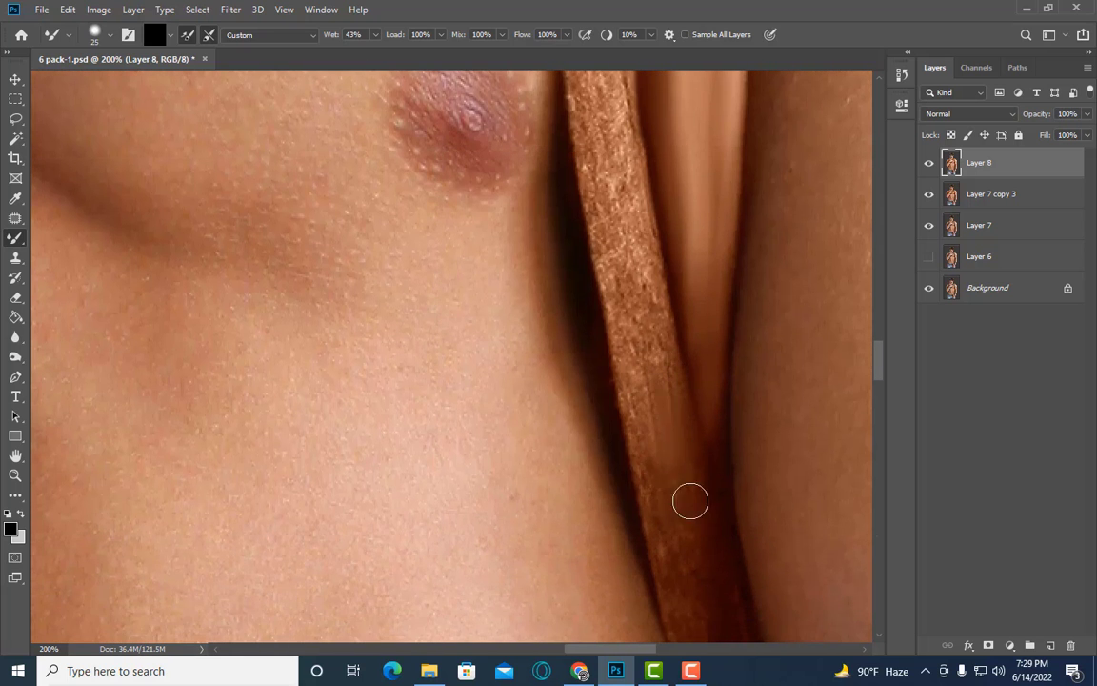
scroll(695, 495, "down", 1)
mouse_move(724, 555)
left_mouse_down()
mouse_move(650, 313)
mouse_move(669, 495)
left_mouse_up()
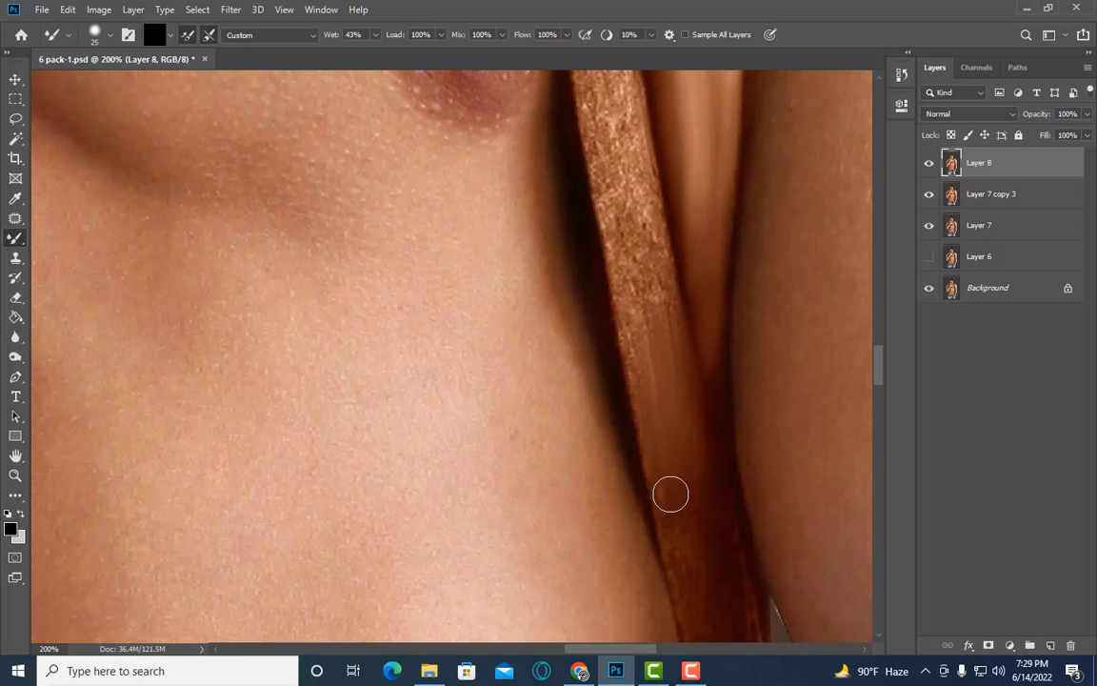
Step: Adjust the brush size while moving along the narrow lower fold
key("bracketright")
scroll(690, 477, "down", 1)
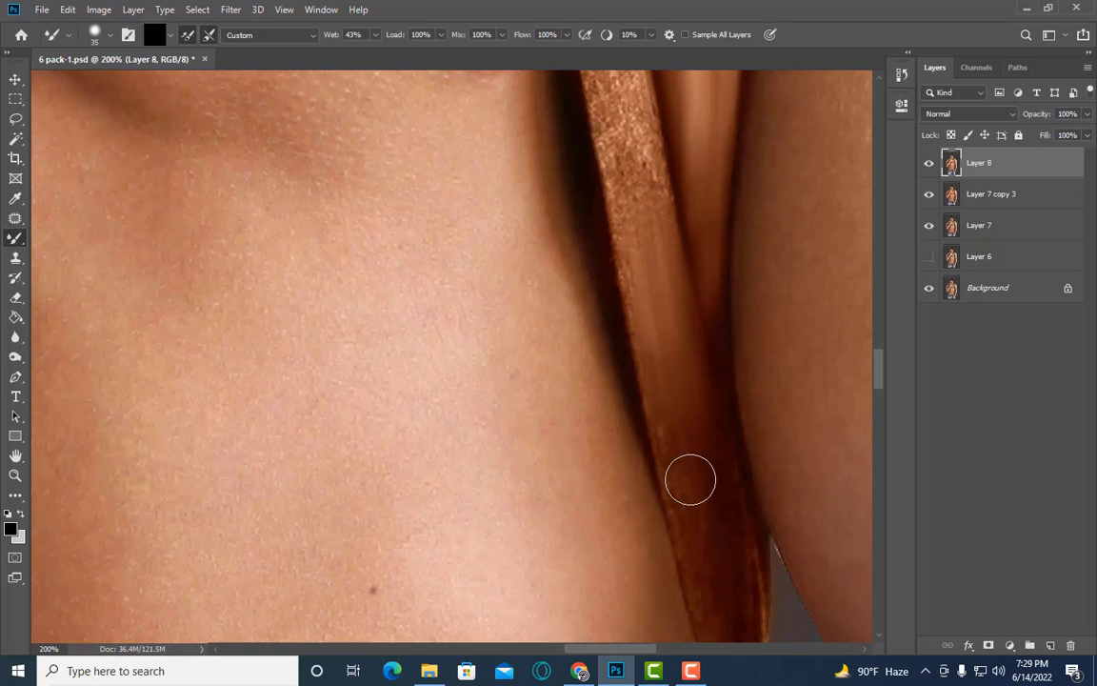
key("bracketright")
scroll(714, 419, "down", 1)
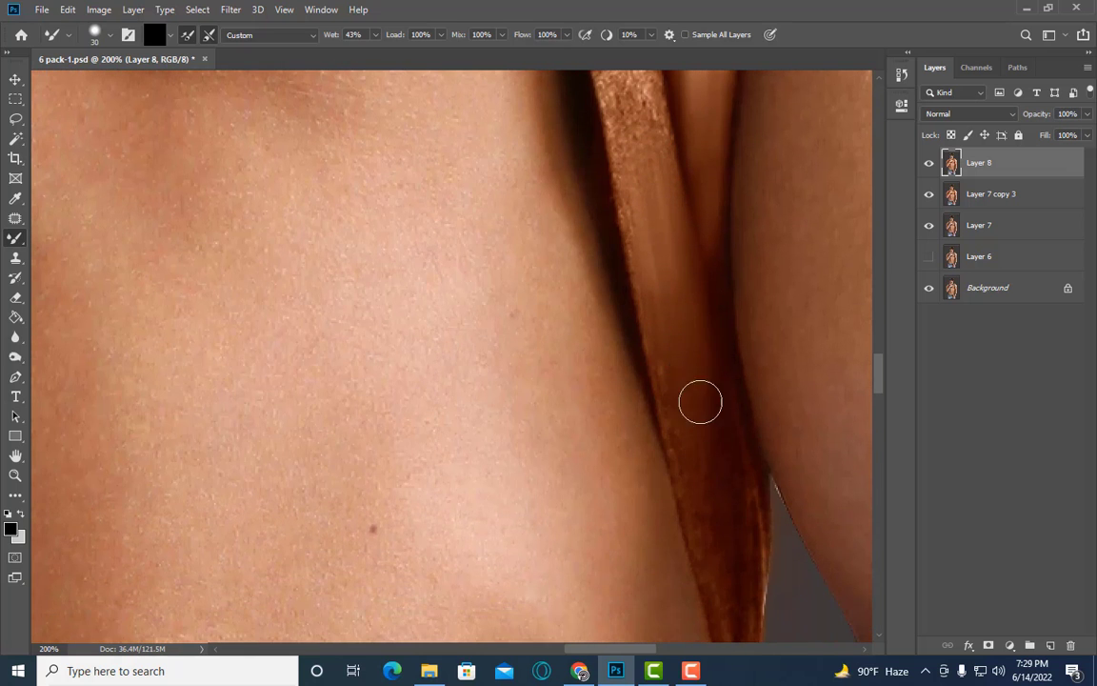
key("bracketright")
key("bracketright")
scroll(705, 461, "down", 1)
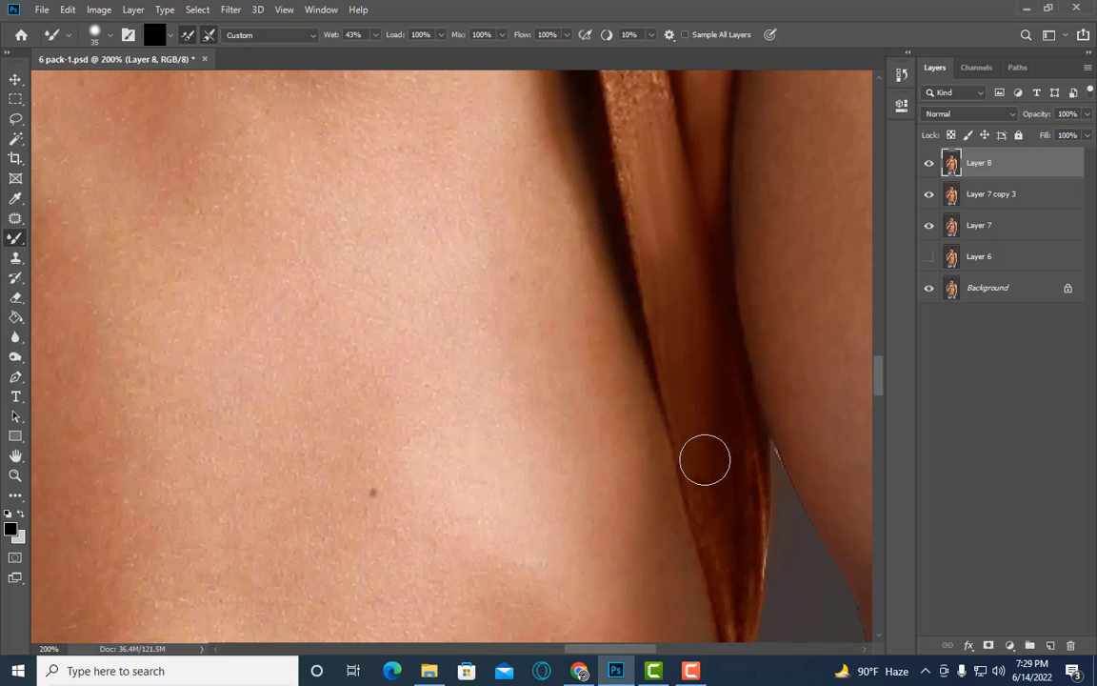
key("bracketleft")
key("bracketleft")
key("bracketright")
key("bracketright")
key("bracketright")
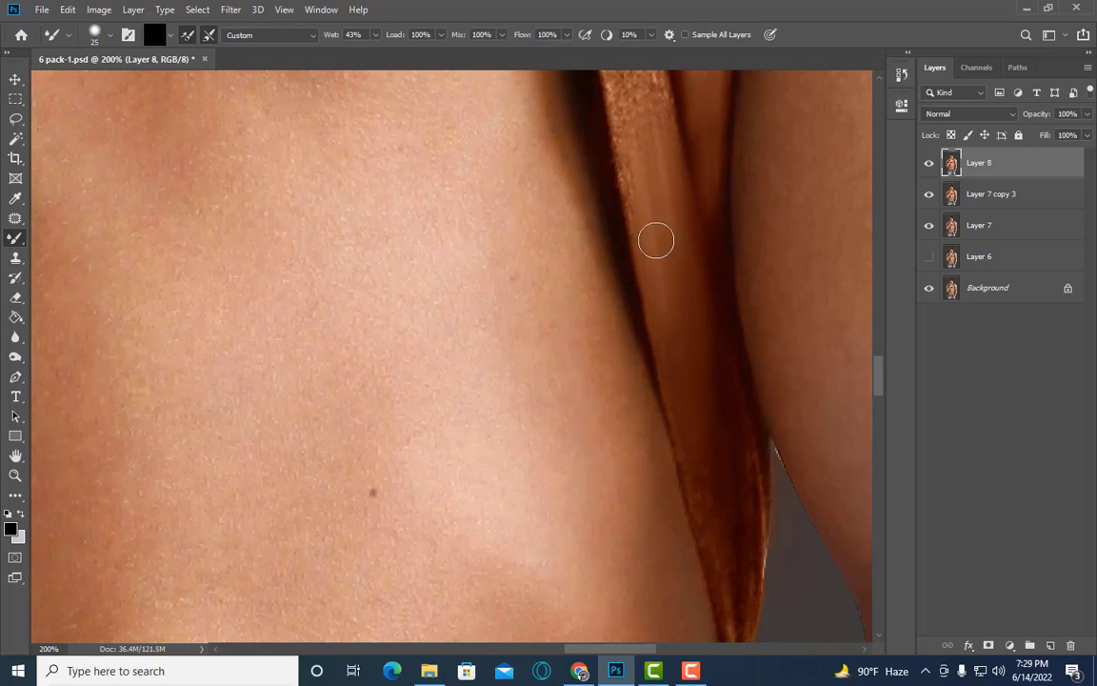
scroll(685, 315, "down", 1)
key("bracketleft")
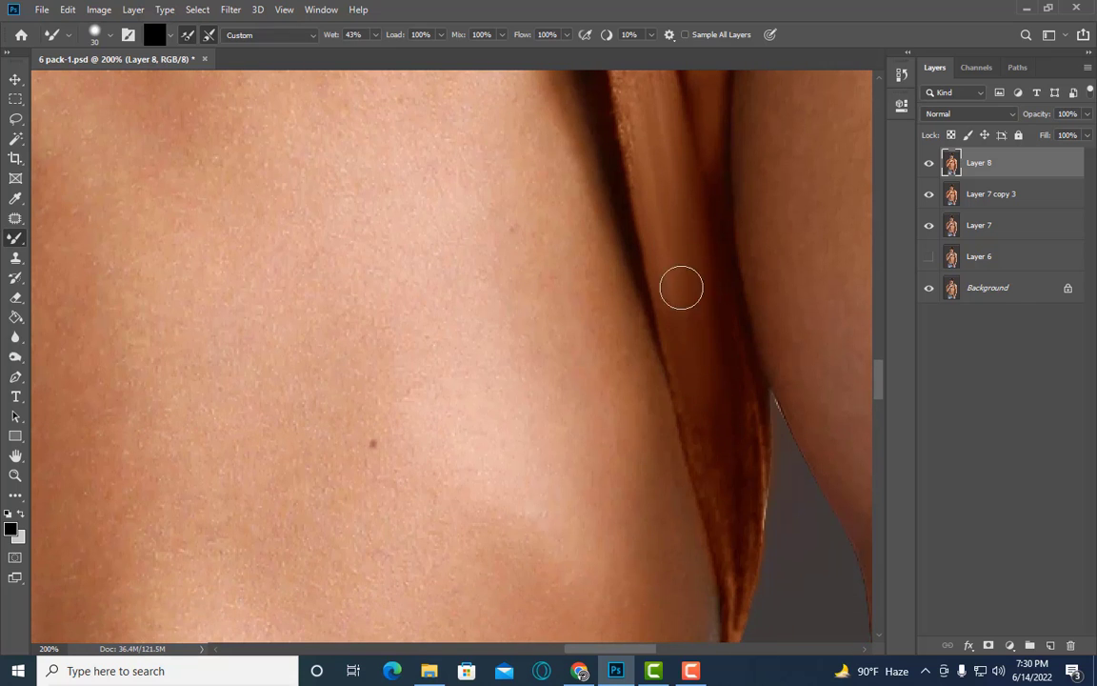
key("bracketleft")
key("bracketleft")
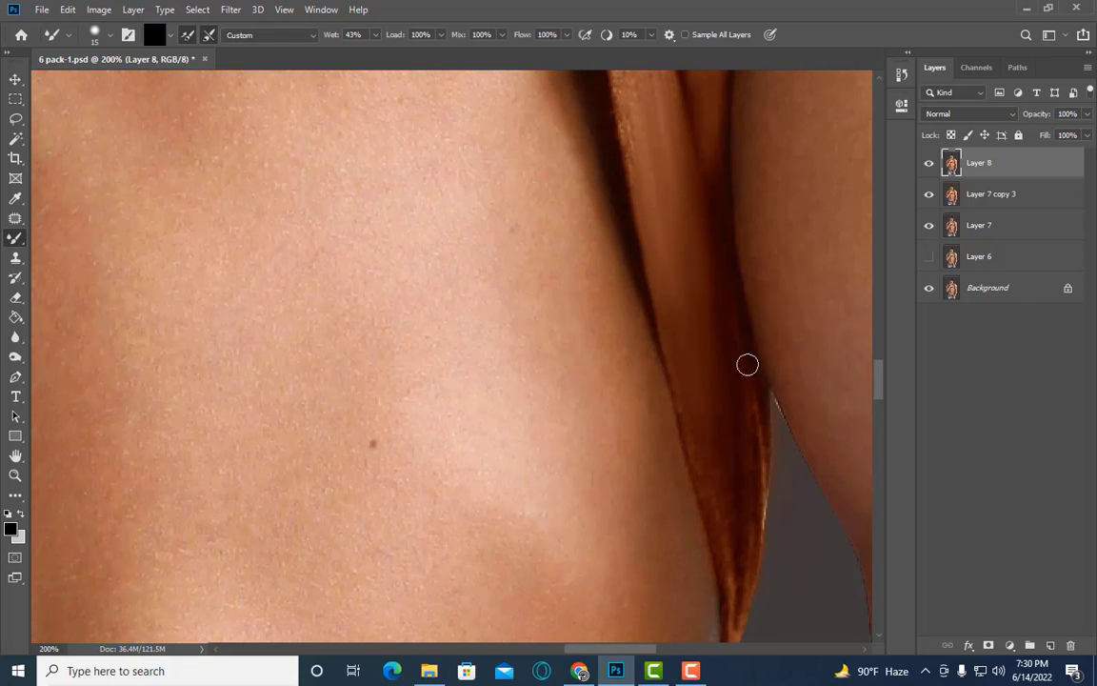
key("bracketright")
key("bracketright")
Step: Size the brush for the strap's thin end and scroll back up toward the chest
scroll(706, 461, "down", 1)
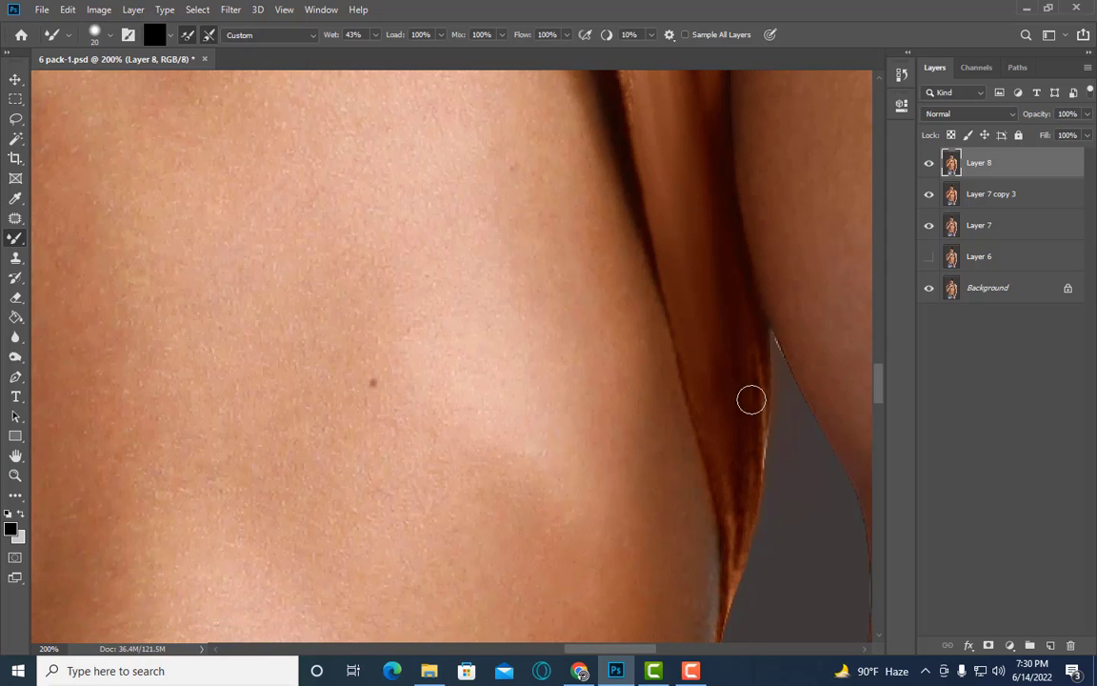
scroll(747, 334, "down", 1)
key("bracketleft")
scroll(746, 362, "down", 1)
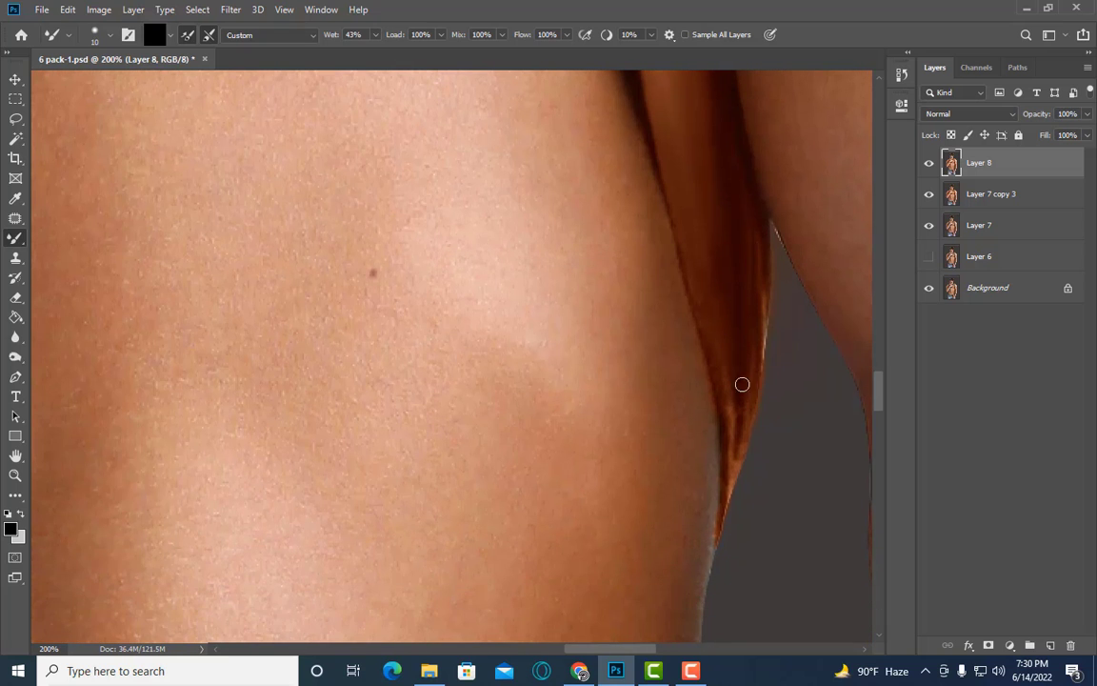
key("bracketright")
key("bracketright")
key("bracketright")
key("bracketright")
key("bracketright")
scroll(727, 262, "up", 1)
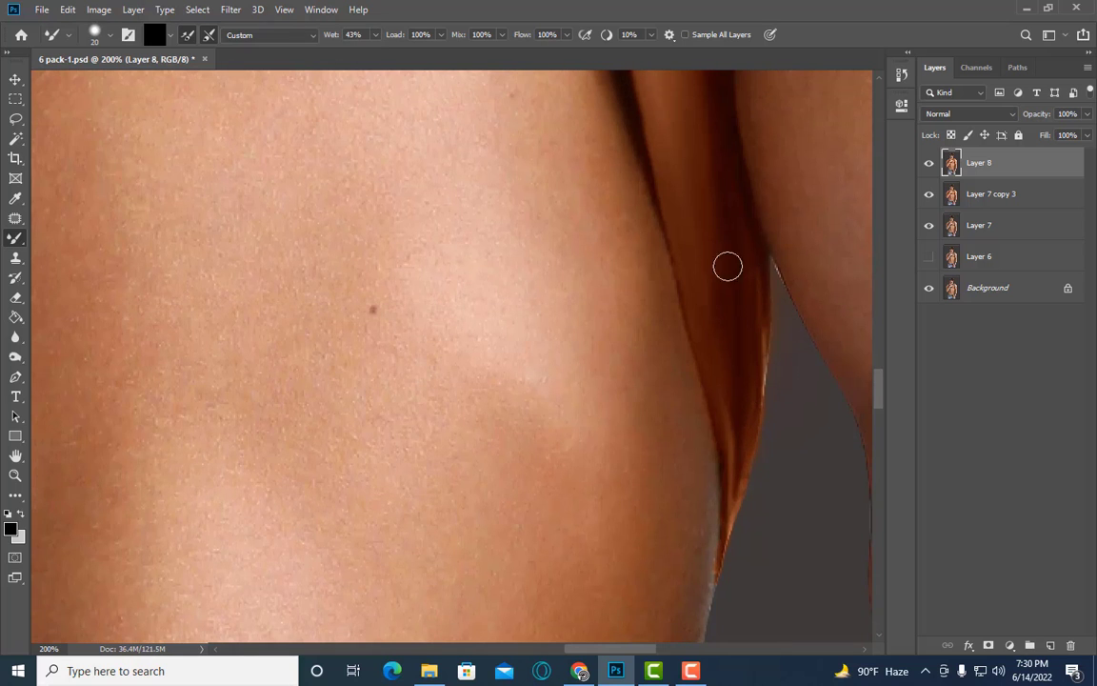
scroll(736, 270, "up", 1)
scroll(735, 266, "up", 1)
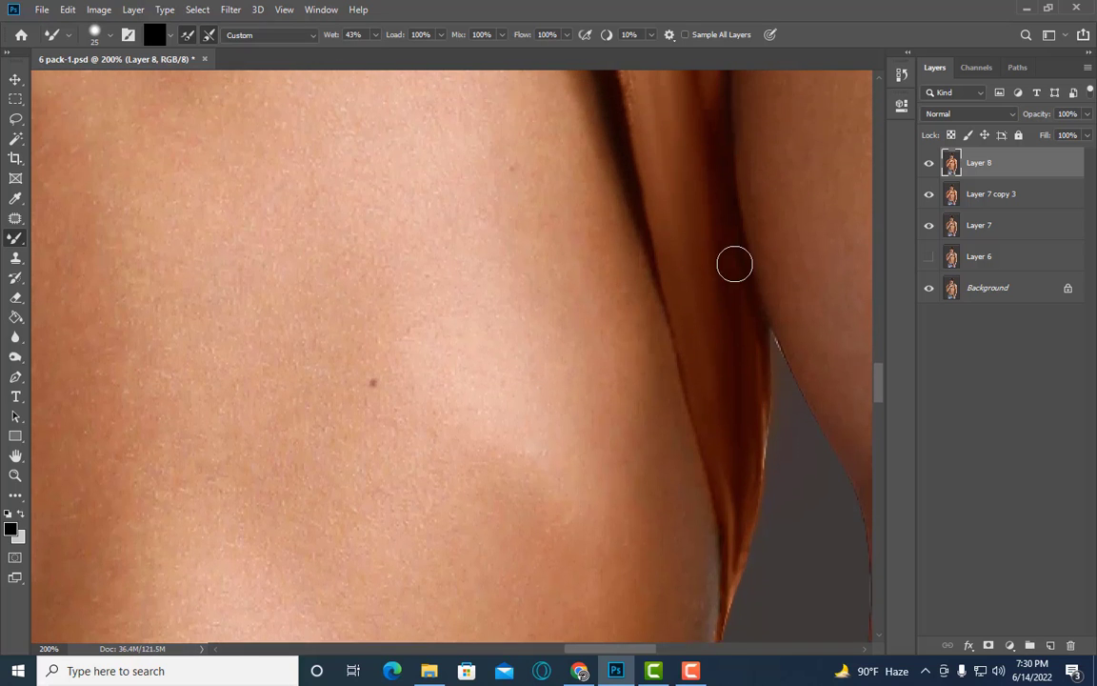
scroll(732, 261, "up", 3)
scroll(693, 252, "up", 2)
scroll(630, 229, "up", 2)
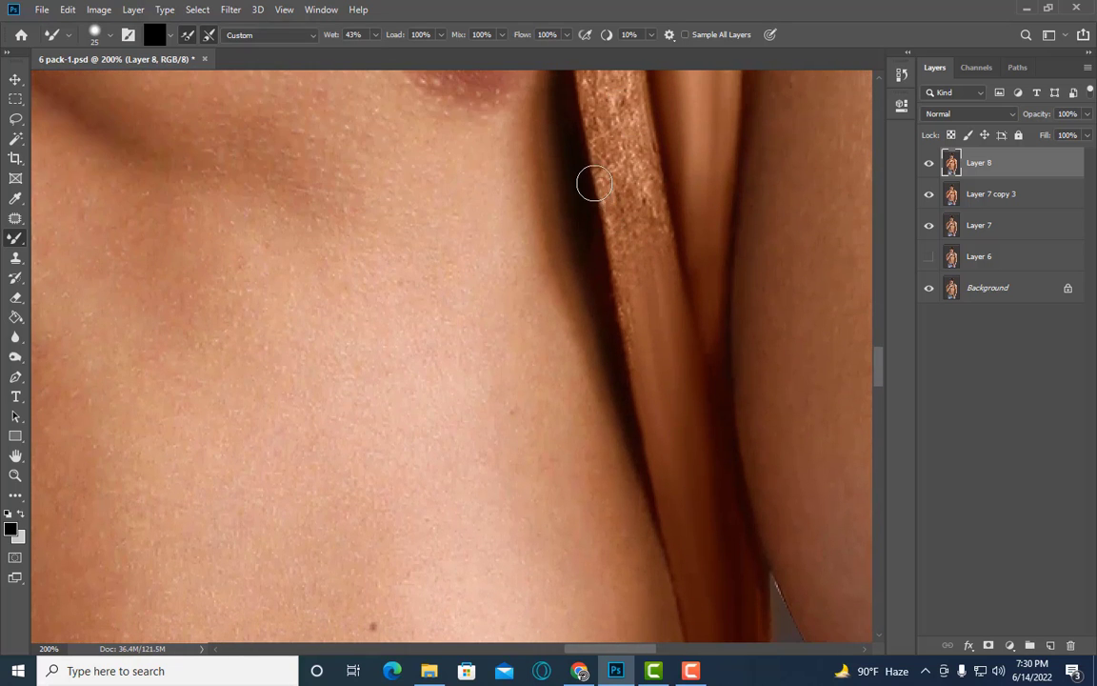
Step: Smooth the speckled highlight along the left fold beside the chest
mouse_move(604, 203)
left_mouse_down()
mouse_move(642, 226)
mouse_move(683, 277)
left_mouse_up()
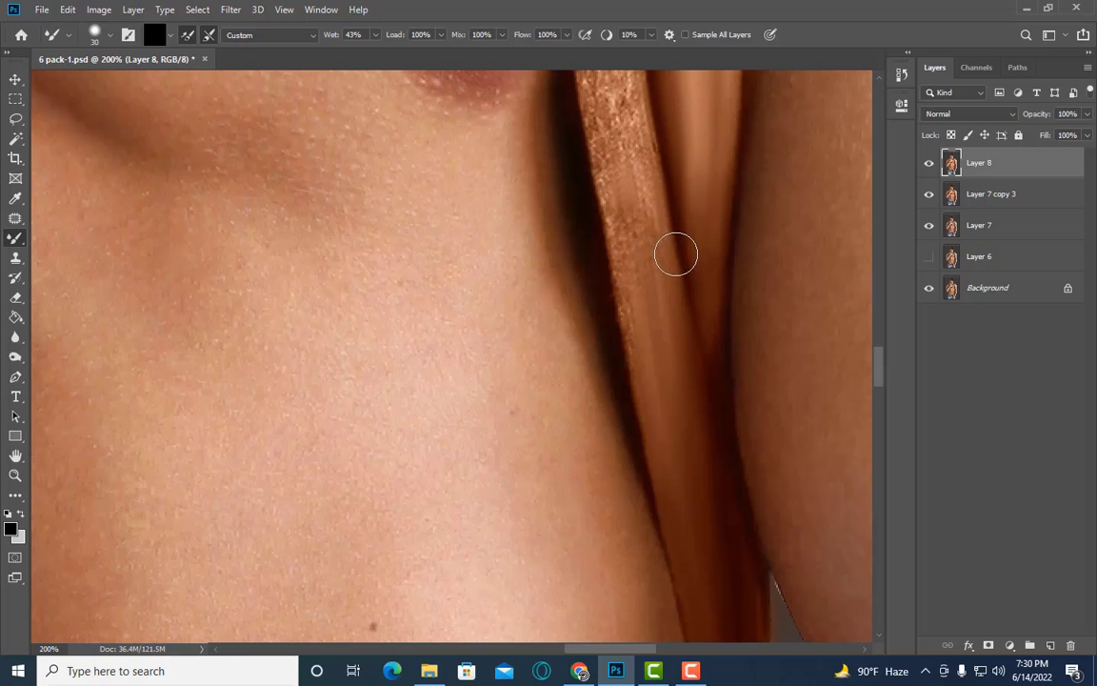
key("bracketleft")
key("bracketleft")
scroll(644, 233, "up", 1)
key("bracketleft")
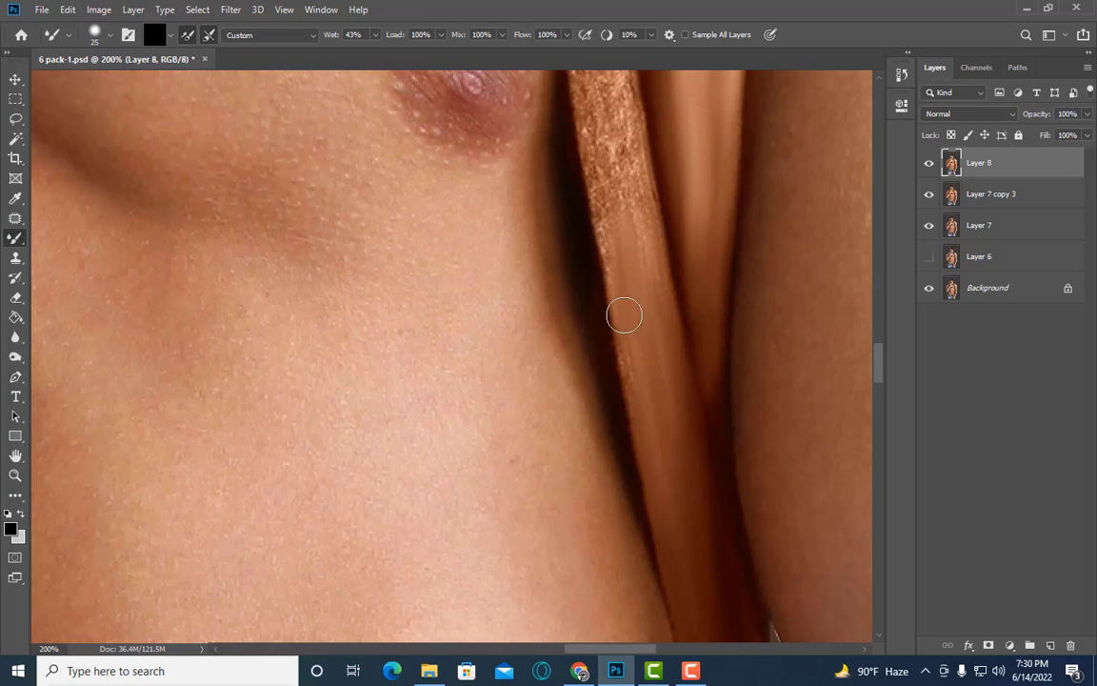
key("bracketright")
key("bracketright")
key("bracketright")
scroll(643, 286, "up", 1)
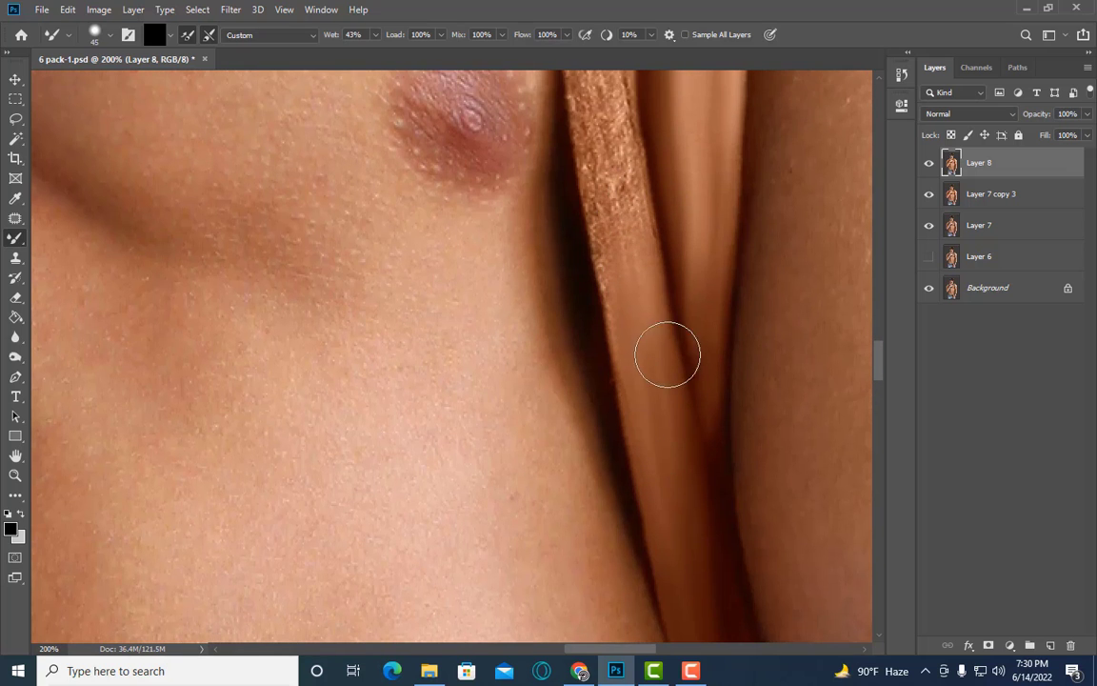
scroll(657, 334, "up", 1)
key("bracketleft")
key("bracketleft")
key("bracketleft")
scroll(615, 191, "up", 1)
key("bracketleft")
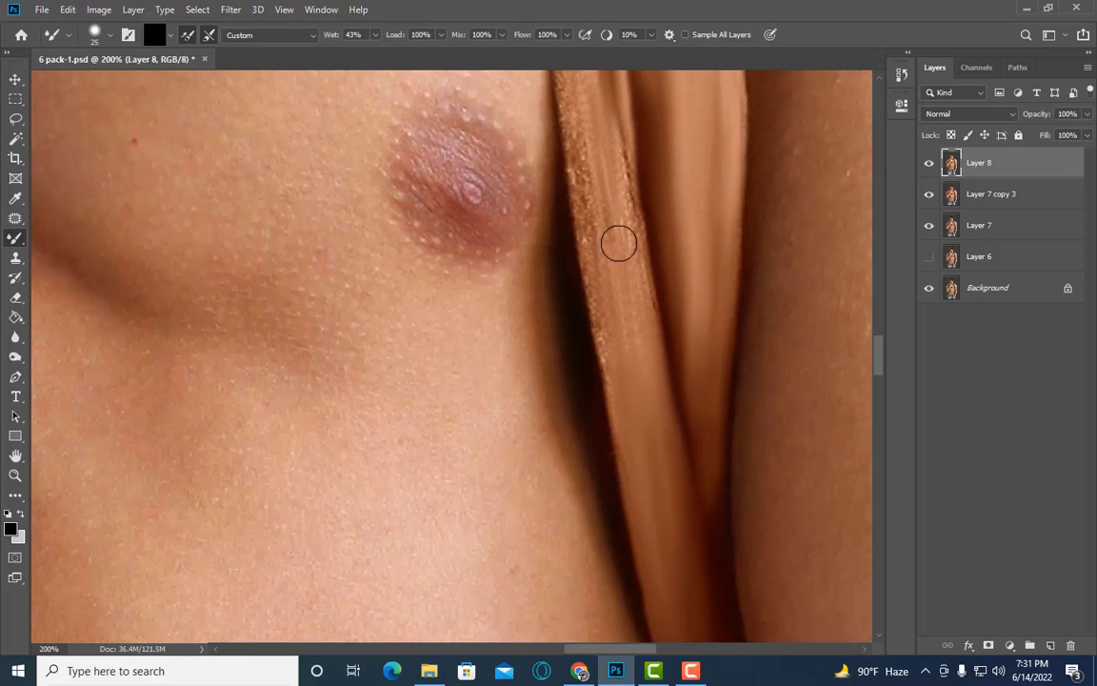
Step: Smear the dotted texture strip along the fold edge smooth with long strokes
left_click_drag(632, 152, 649, 363)
left_click_drag(595, 123, 630, 371)
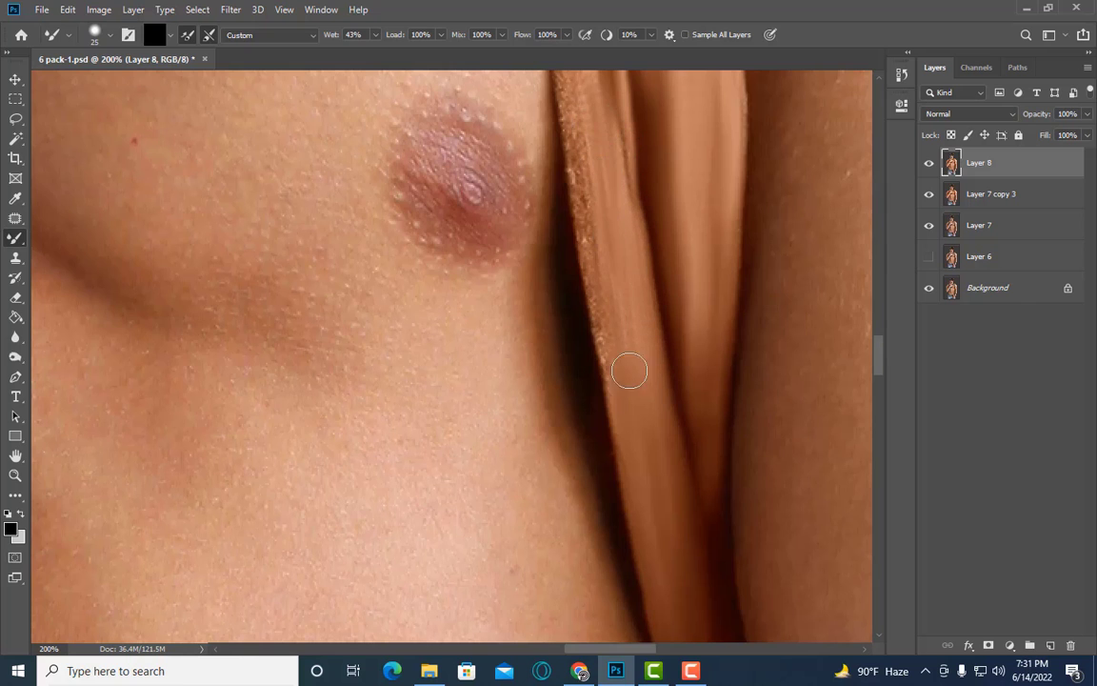
scroll(629, 314, "up", 2)
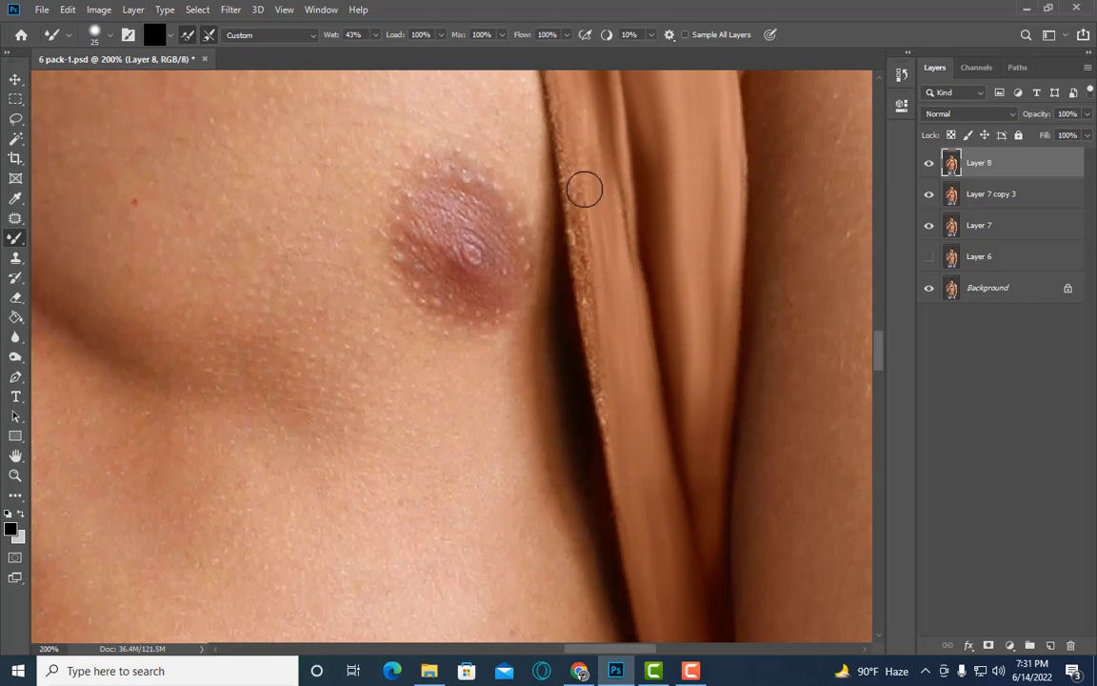
key("bracketleft")
mouse_move(595, 190)
left_mouse_down()
mouse_move(583, 223)
mouse_move(614, 391)
left_mouse_up()
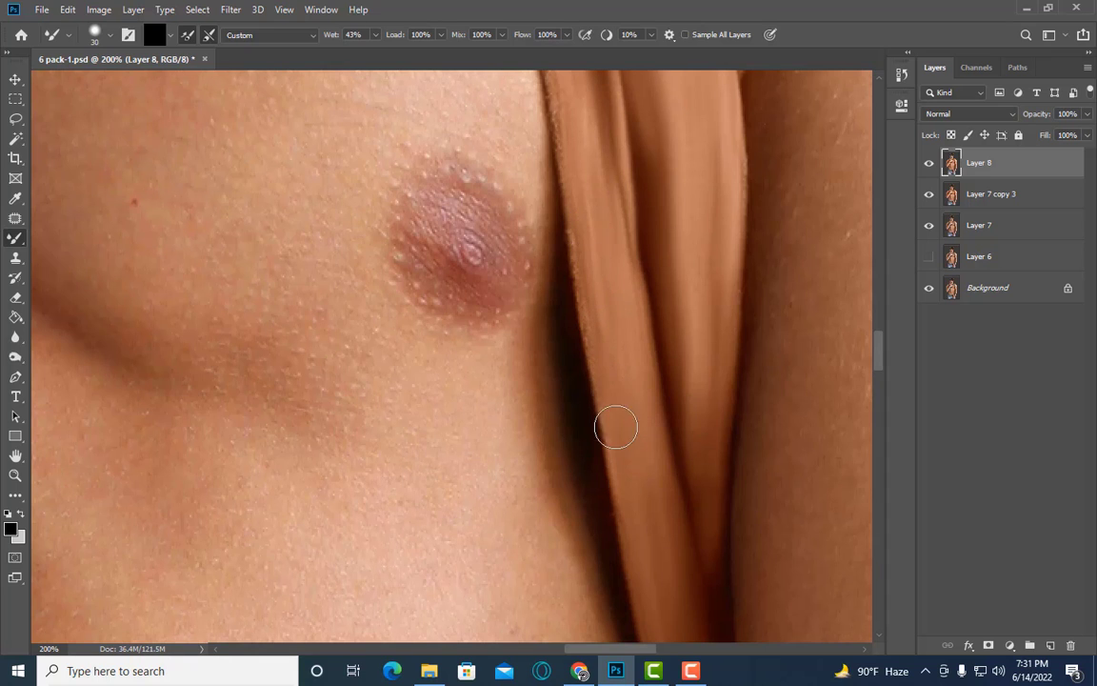
Step: Smooth further down the fold edge with a smaller brush
scroll(572, 286, "up", 1)
key("bracketleft")
left_click_drag(563, 156, 577, 259)
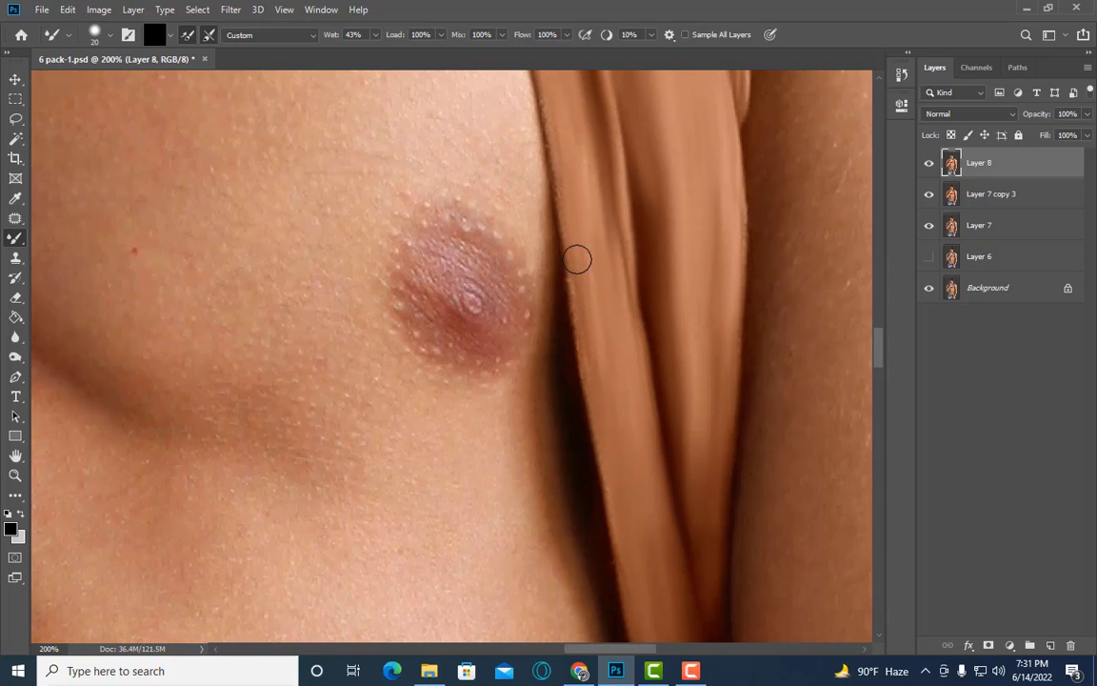
key("bracketright")
scroll(592, 219, "up", 3)
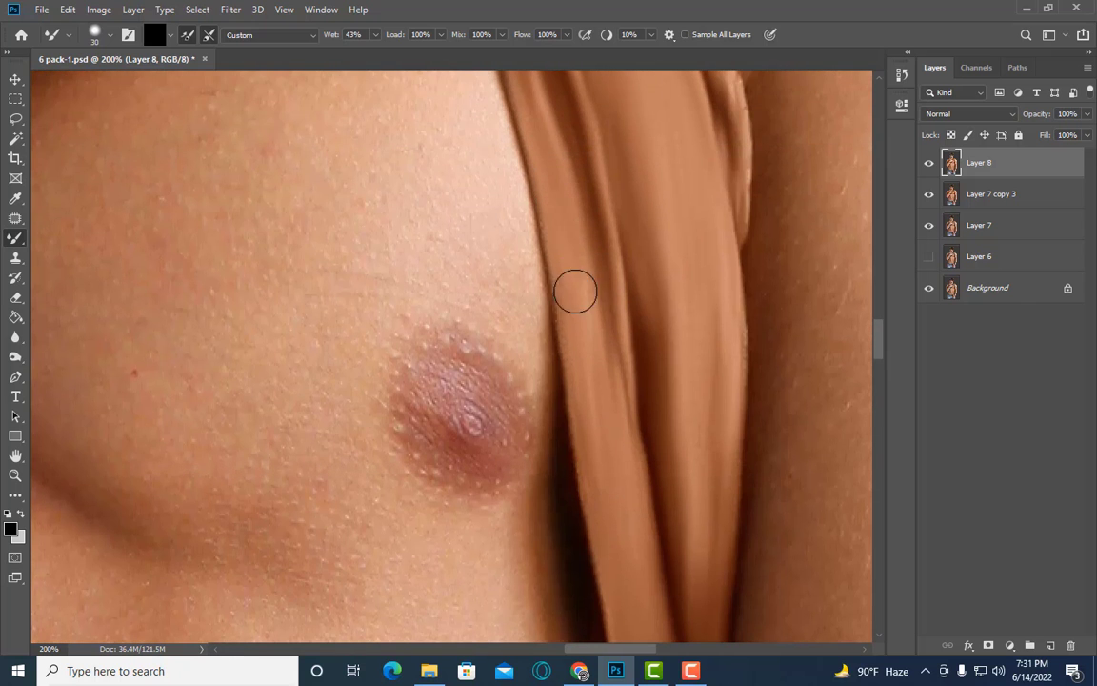
scroll(616, 405, "down", 3)
key("bracketright")
key("bracketright")
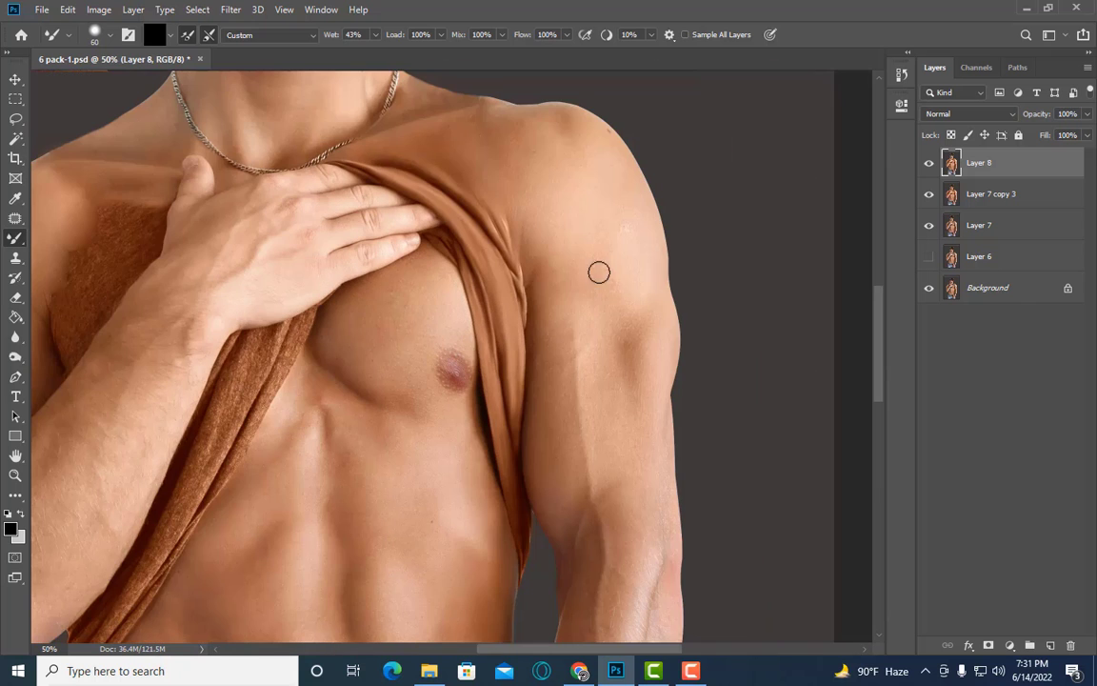
Step: Zoom to 100% on the hand and blend skin tone over the fabric's top edge
scroll(471, 480, "up", 1)
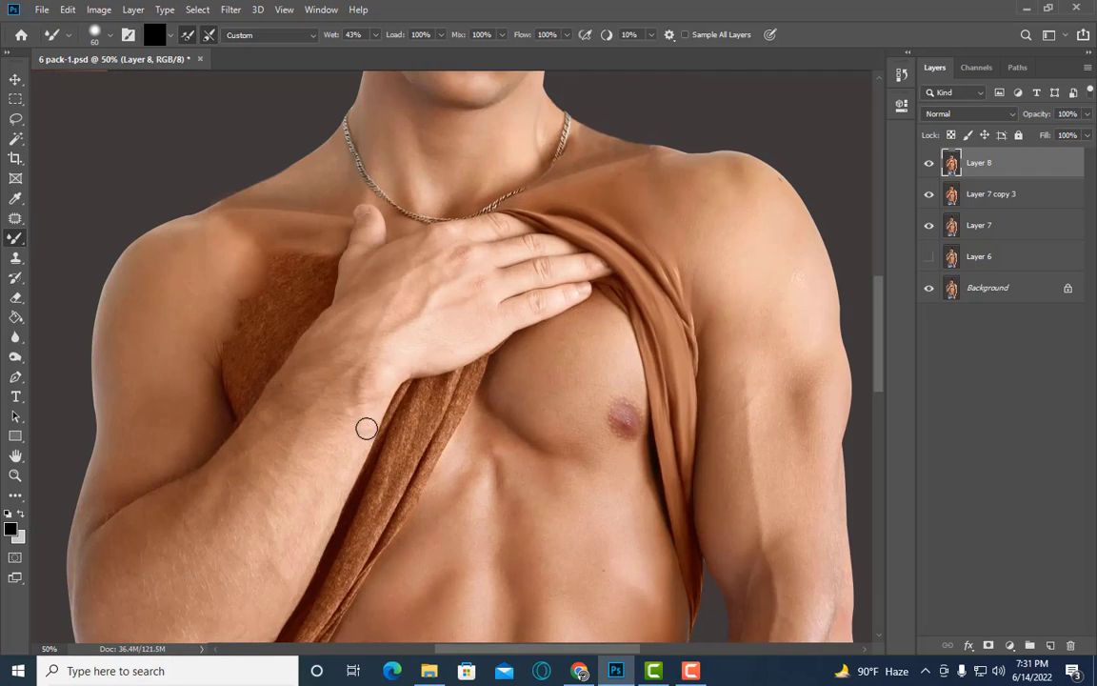
scroll(442, 445, "up", 1)
key("bracketright")
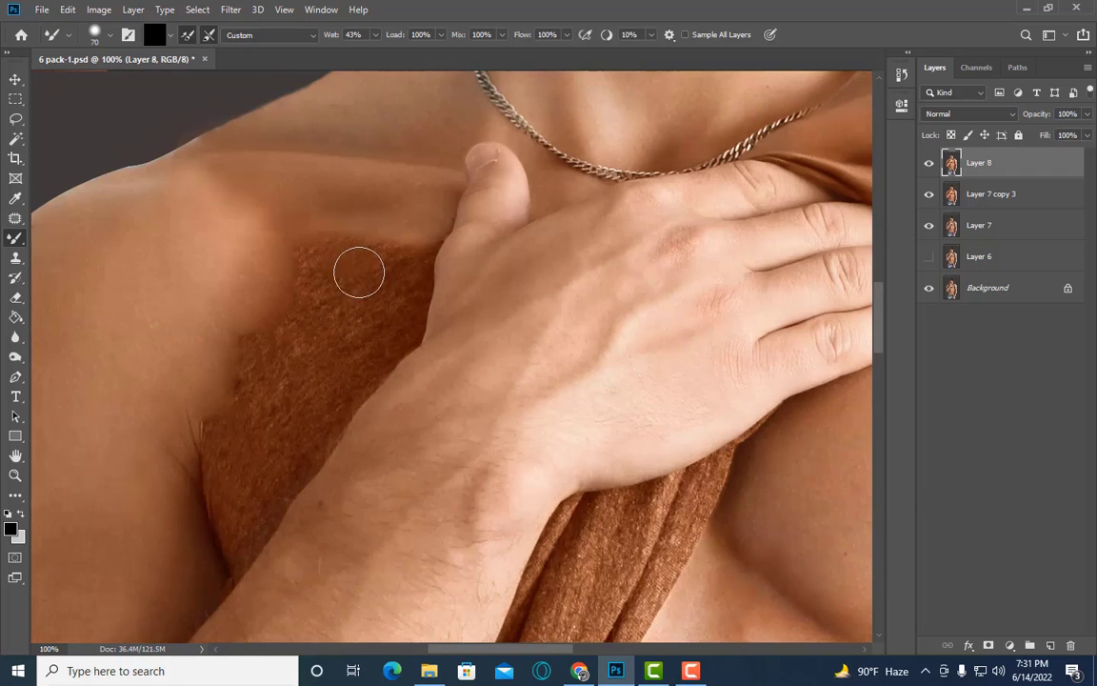
key("bracketleft")
key("bracketleft")
mouse_move(380, 245)
left_mouse_down()
mouse_move(387, 227)
mouse_move(344, 255)
mouse_move(313, 299)
left_mouse_up()
Step: Smooth more of the knitted fabric under the hand with a larger Mixer Brush
key("bracketright")
key("bracketright")
key("bracketright")
key("bracketright")
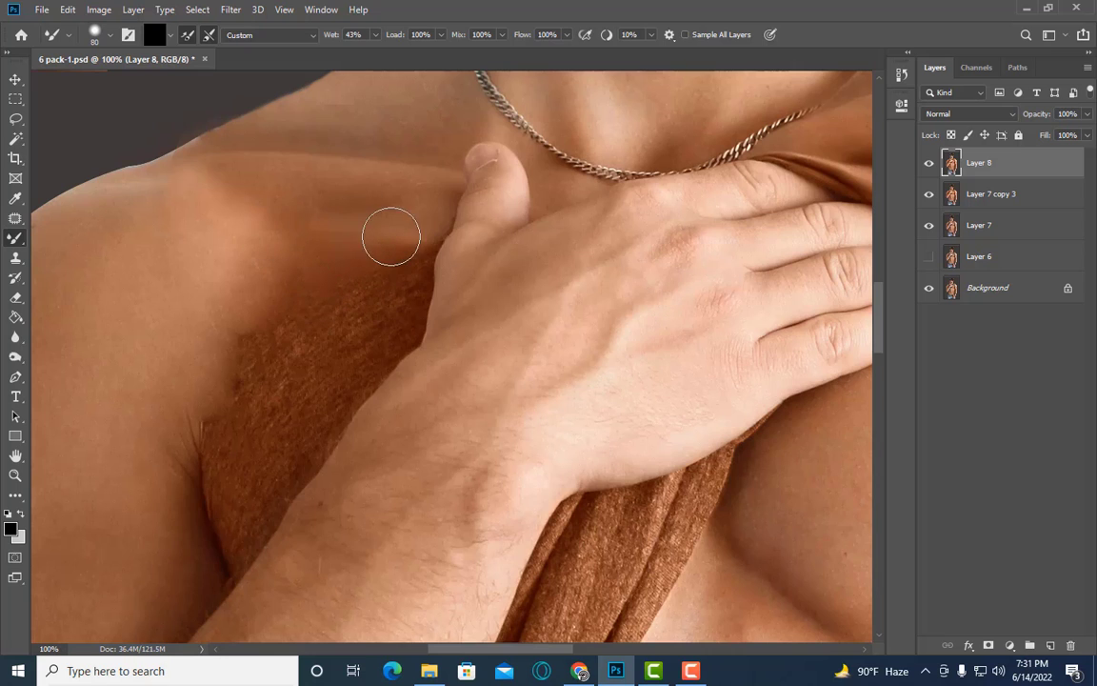
mouse_move(252, 372)
left_mouse_down()
mouse_move(301, 357)
mouse_move(336, 326)
mouse_move(283, 416)
mouse_move(280, 301)
left_mouse_up()
key("bracketright")
key("bracketright")
key("bracketleft")
key("bracketleft")
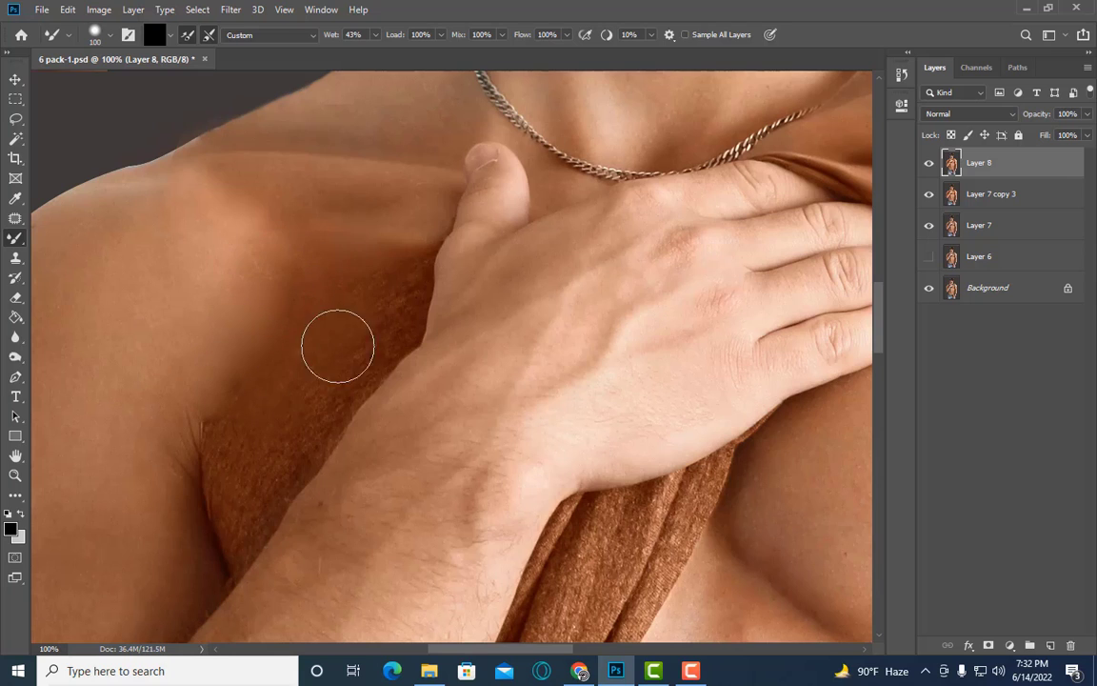
key("bracketleft")
key("bracketleft")
key("bracketleft")
key("bracketleft")
key("bracketleft")
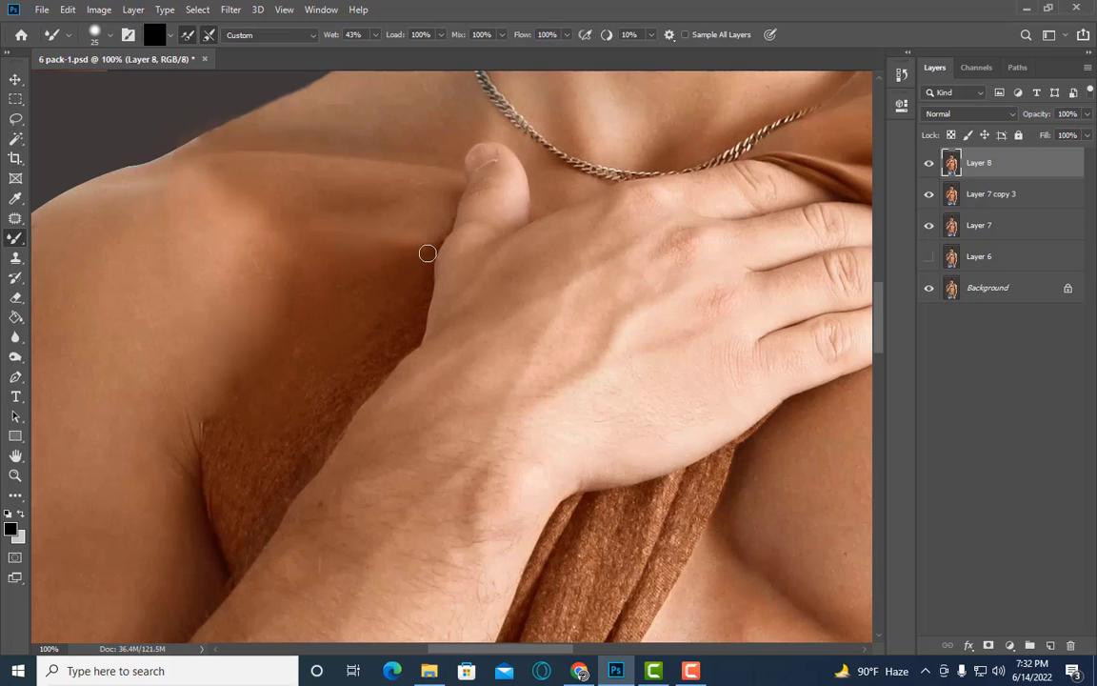
key("bracketright")
key("bracketright")
key("bracketright")
key("bracketleft")
key("bracketleft")
key("bracketleft")
Step: Zoom to 200% near the armpit and adjust the Mixer Brush size
left_click_drag(321, 488, 436, 364)
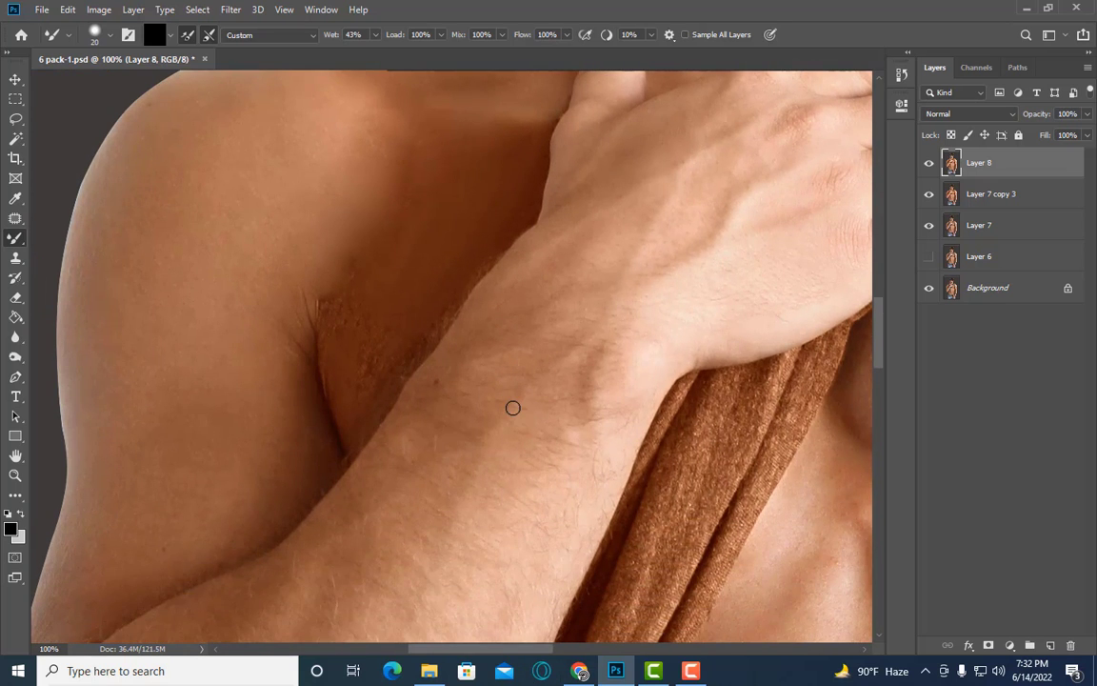
scroll(512, 408, "up", 2)
key("bracketleft")
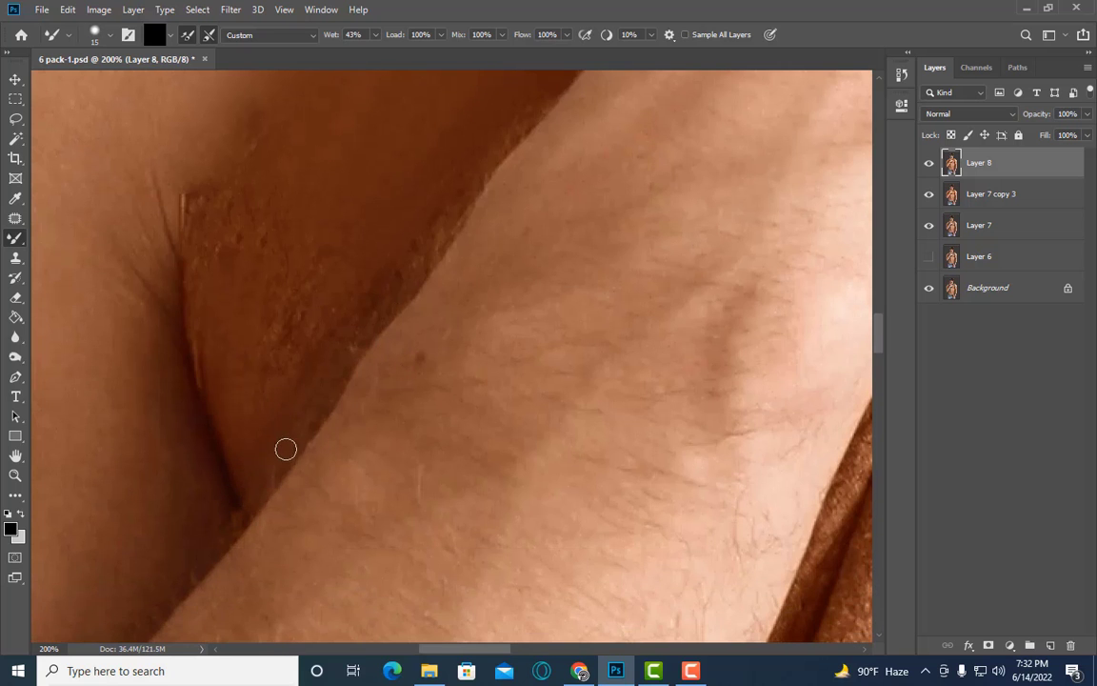
key("bracketright")
key("bracketright")
key("bracketright")
key("bracketright")
key("bracketright")
key("bracketright")
key("bracketright")
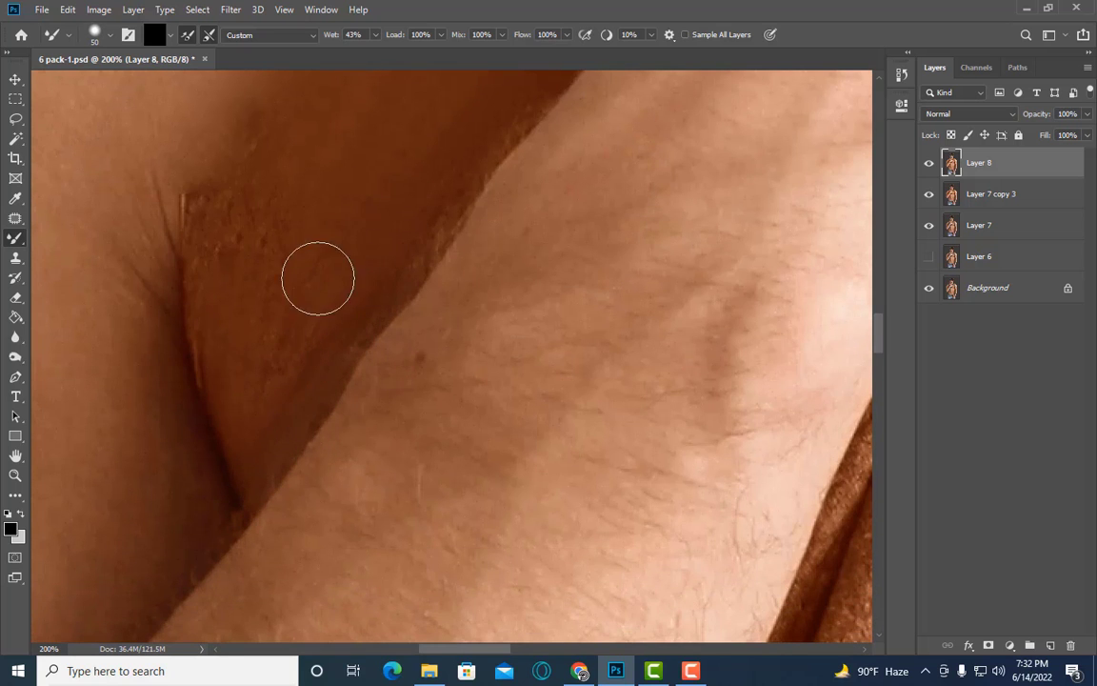
scroll(317, 278, "up", 1)
key("bracketright")
key("bracketleft")
key("bracketleft")
key("bracketleft")
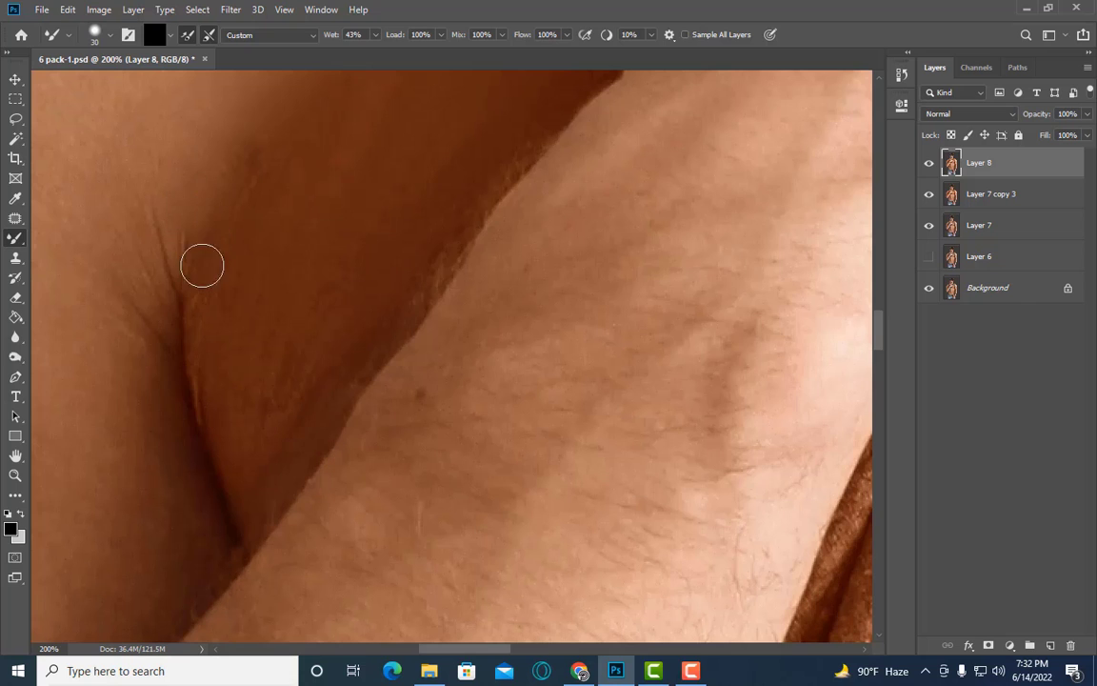
key("bracketright")
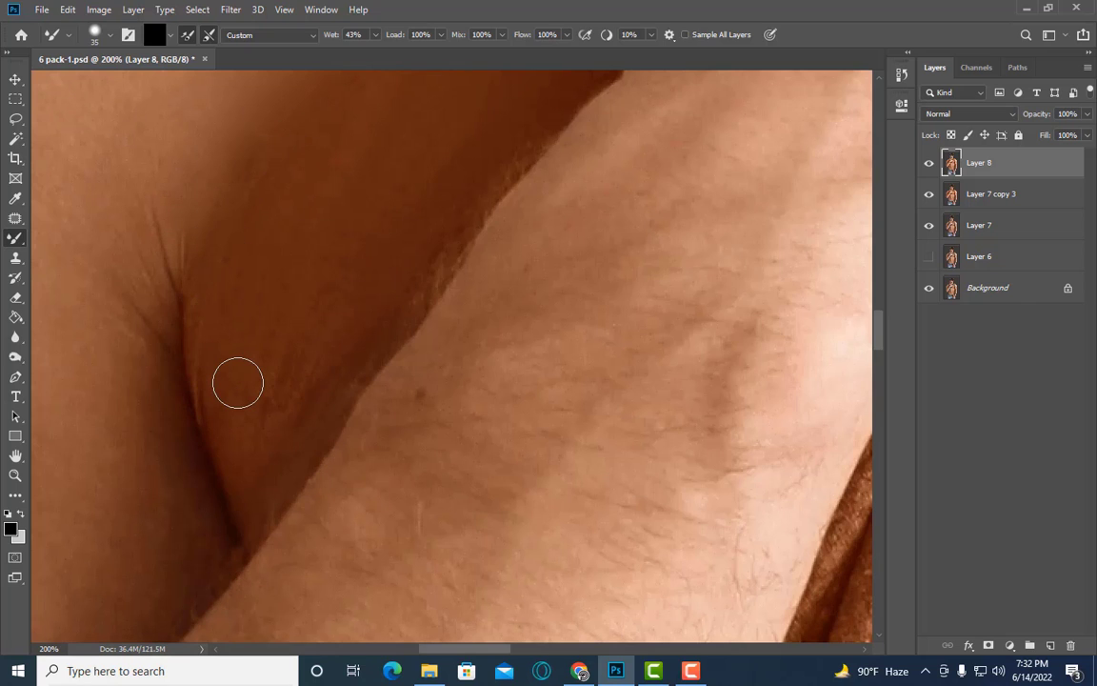
key("bracketright")
key("bracketright")
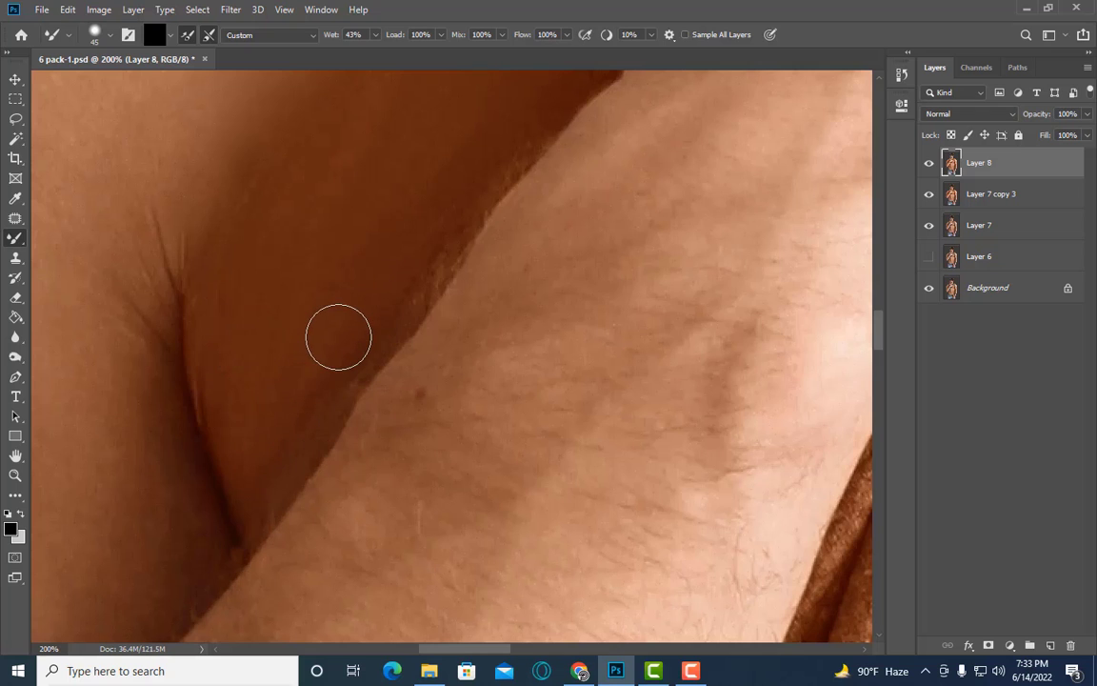
Step: Smooth the ragged edge where the dark brown meets the forearm
key("bracketleft")
key("bracketleft")
key("bracketleft")
key("bracketleft")
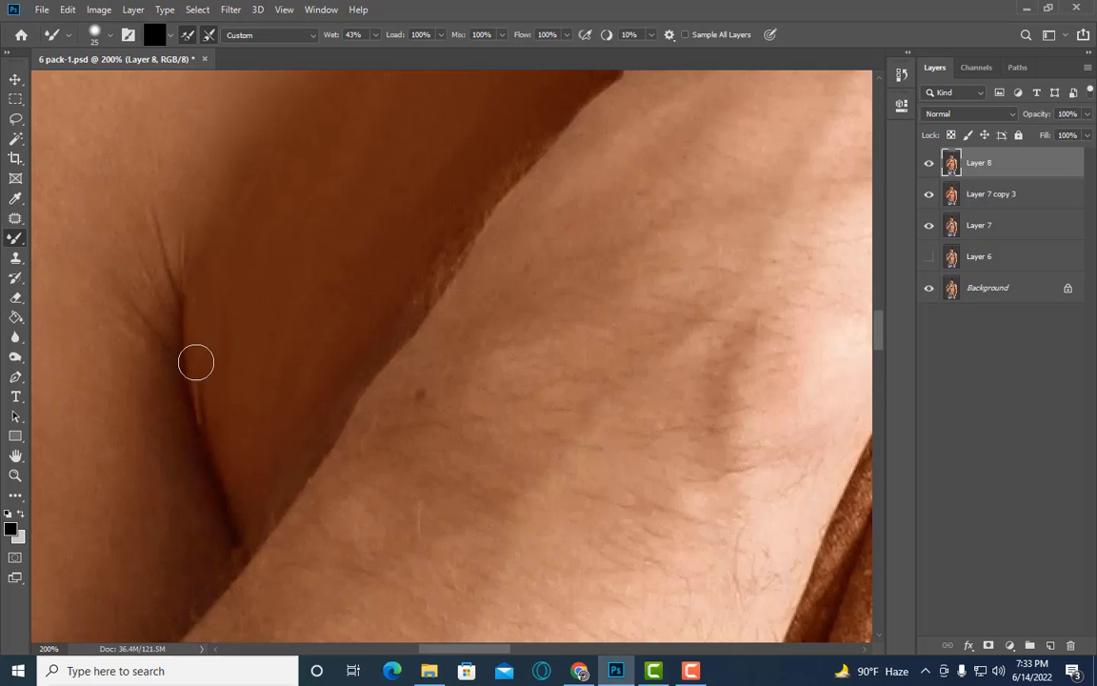
key("bracketright")
key("bracketright")
key("bracketright")
key("bracketright")
scroll(400, 162, "up", 1)
scroll(429, 153, "up", 1)
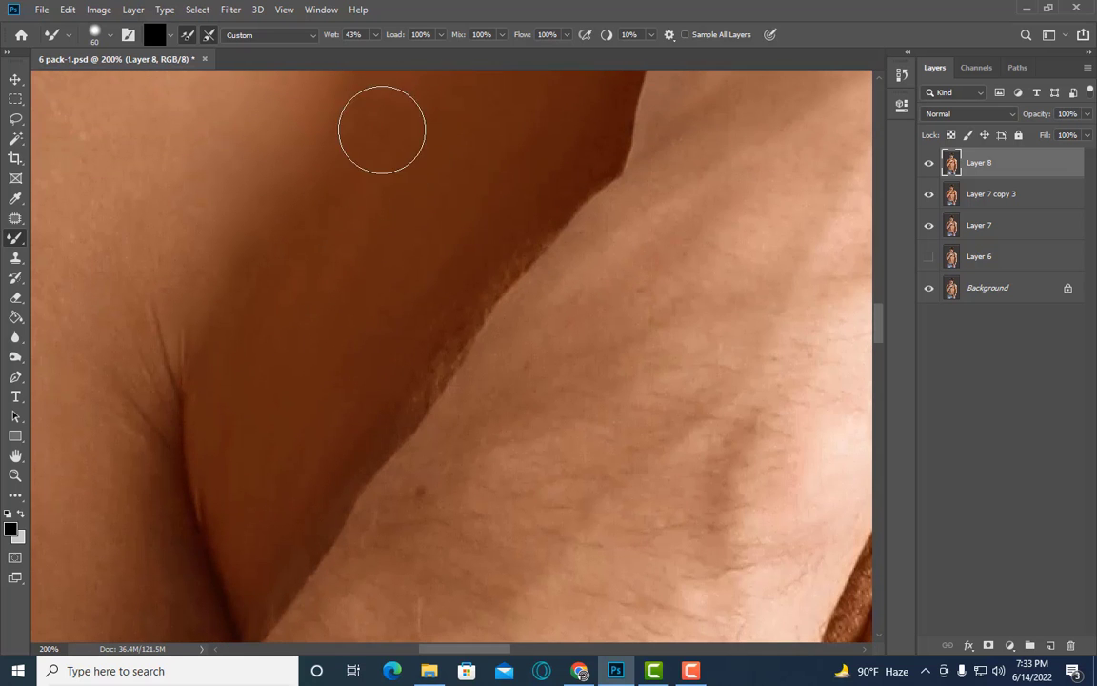
key("bracketleft")
key("bracketleft")
key("bracketleft")
key("bracketleft")
key("bracketleft")
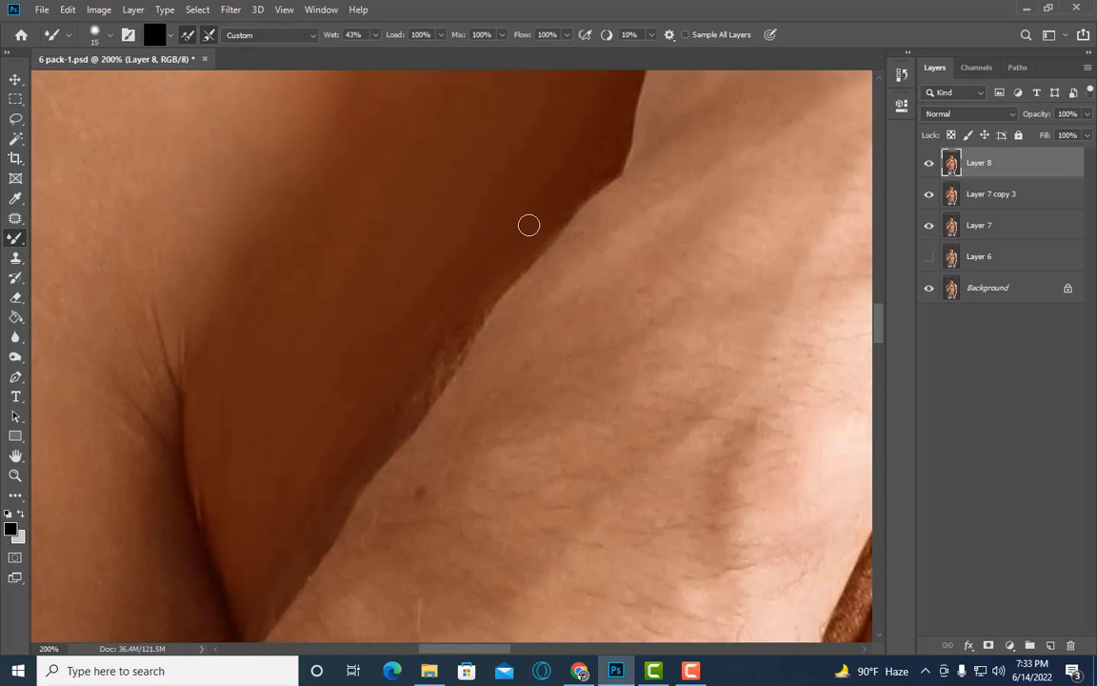
left_click_drag(529, 225, 431, 367)
key("bracketright")
key("bracketright")
key("bracketright")
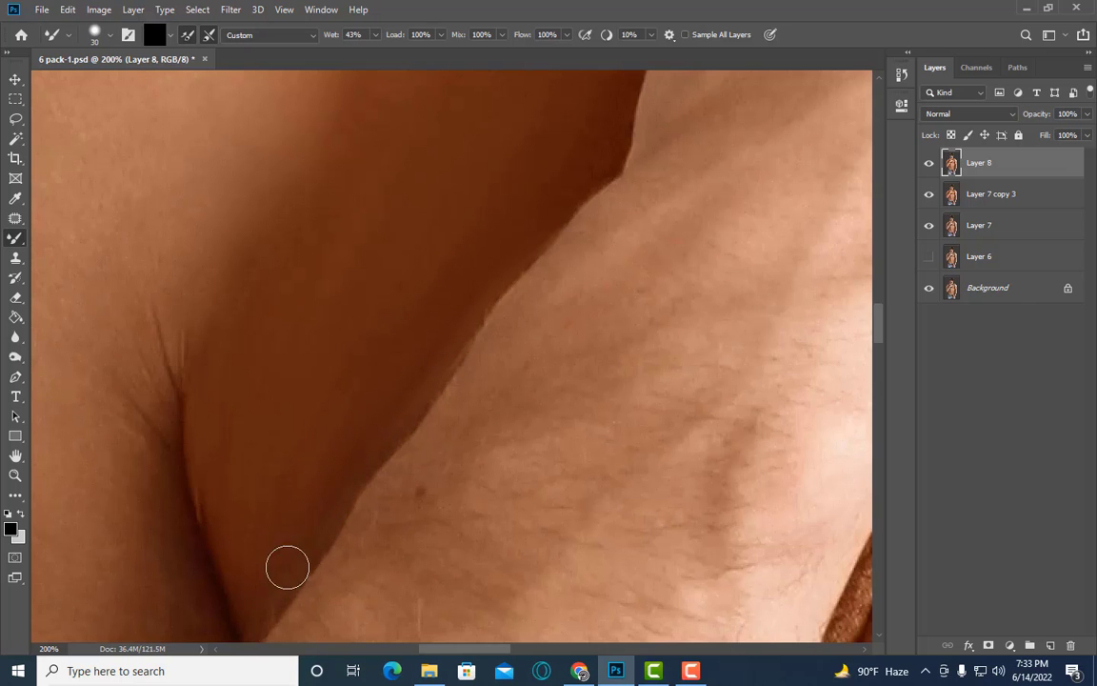
scroll(600, 130, "up", 3)
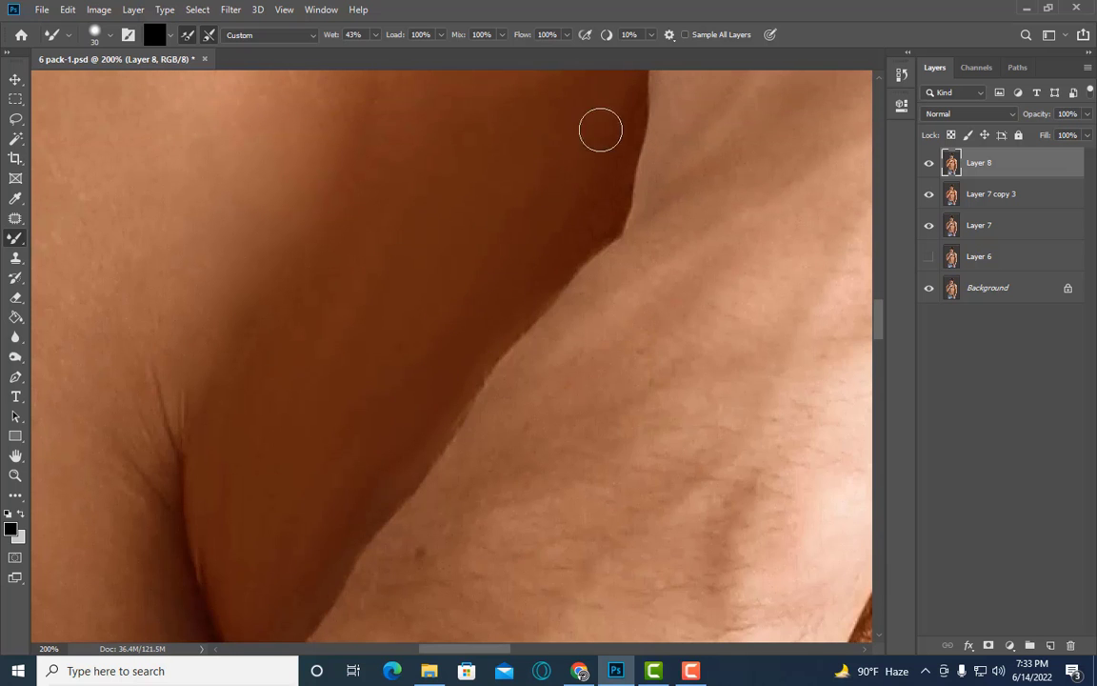
key("bracketleft")
key("bracketleft")
Step: Zoom out to the whole torso, then zoom back to 100% on the forearm fabric
key("ctrl+minus")
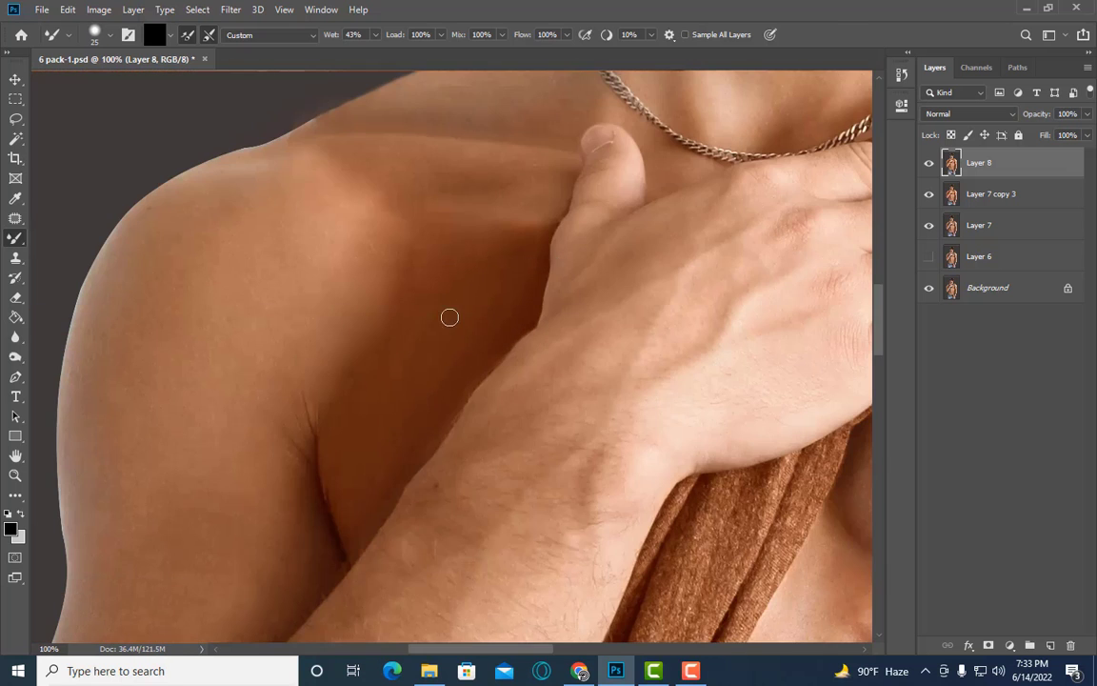
key("bracketright")
key("bracketright")
key("bracketright")
key("bracketright")
key("bracketright")
key("bracketright")
key("ctrl+minus")
scroll(567, 384, "down", 1)
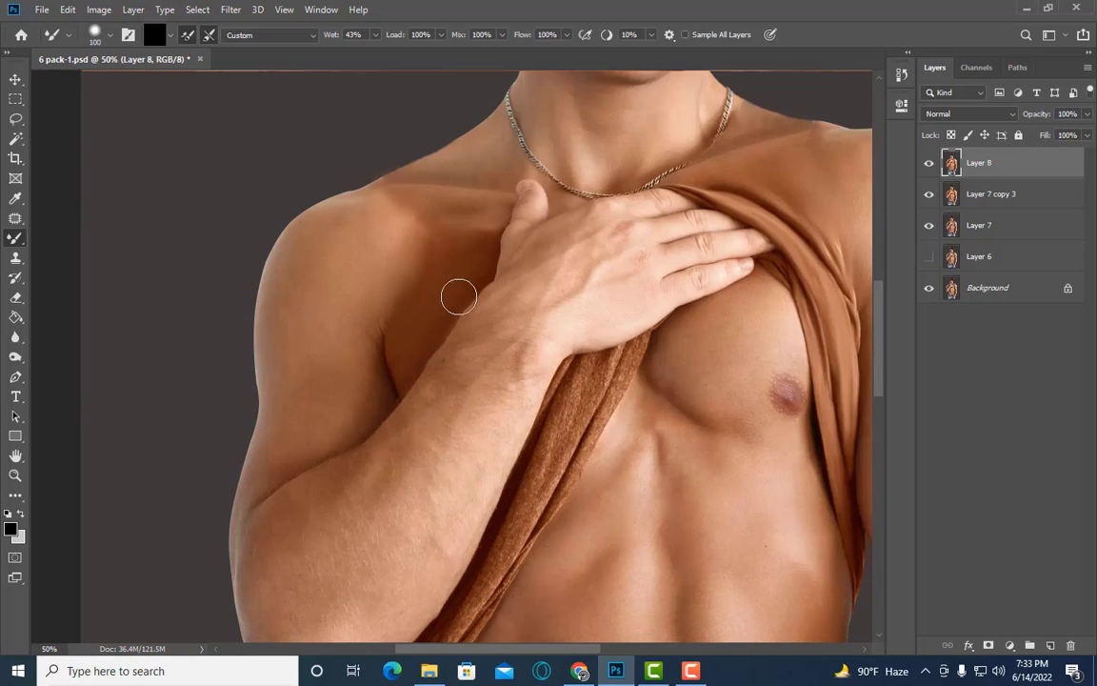
key("bracketright")
key("ctrl+plus")
key("bracketright")
scroll(607, 264, "down", 1)
key("ctrl+minus")
key("ctrl+minus")
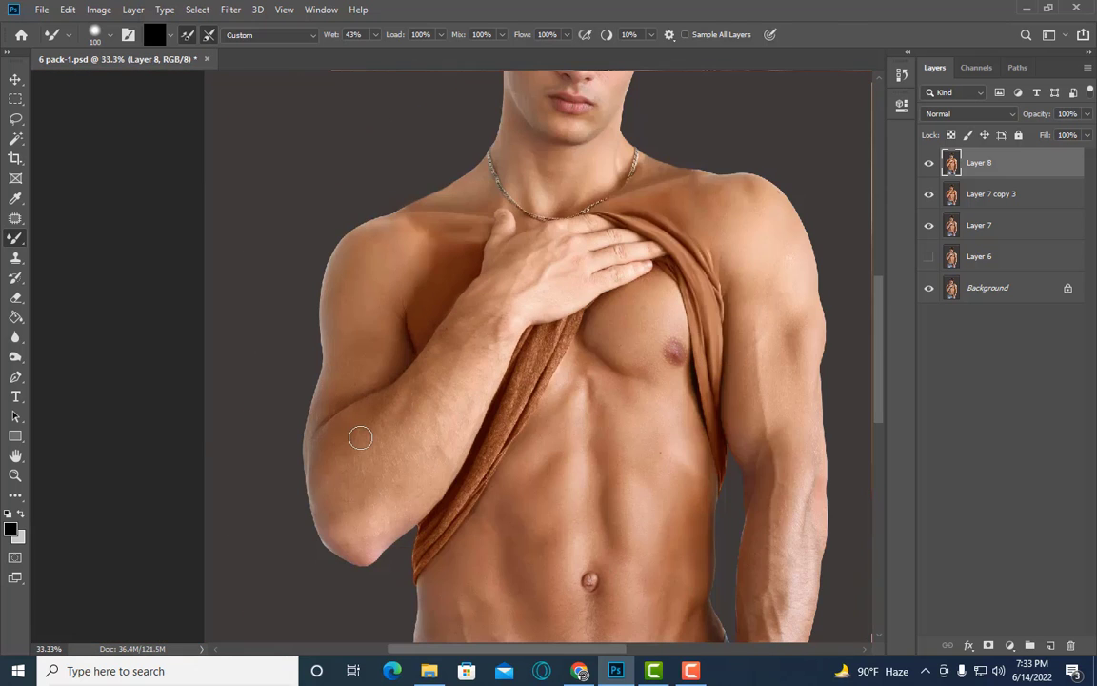
key("z")
left_click(556, 438)
left_click(370, 411)
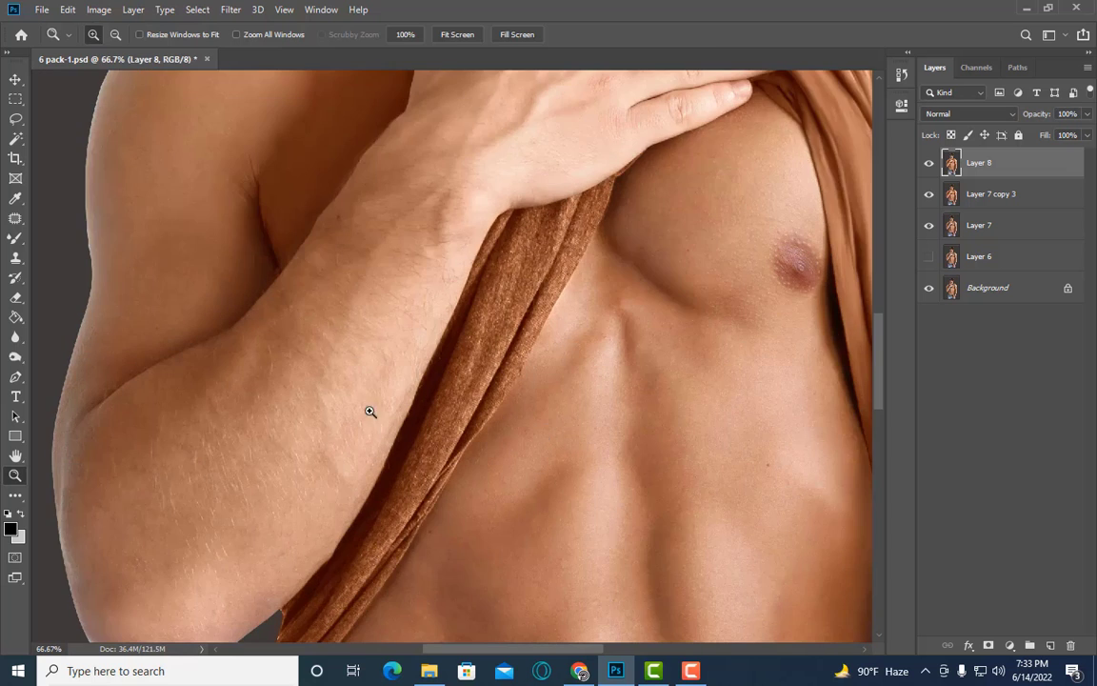
left_click(310, 377)
key("b")
Step: Raise Mixer Brush wetness to 56% and smear a smooth lighter streak down the strap fold
key("ctrl+plus")
scroll(647, 352, "up", 2)
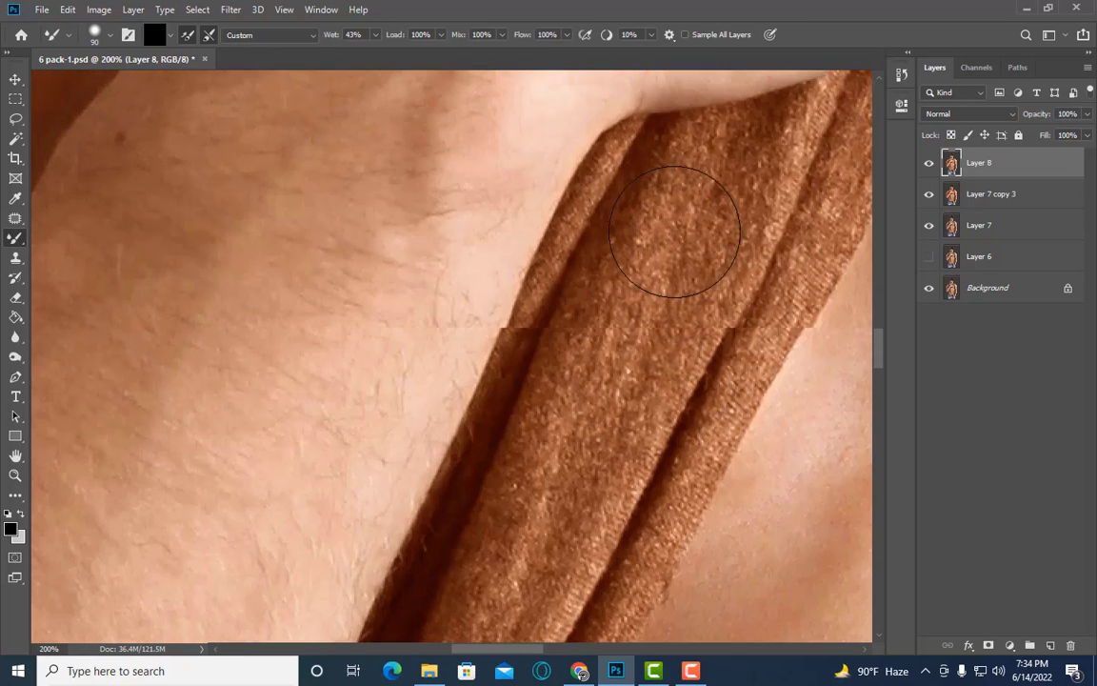
key("bracketleft")
key("bracketleft")
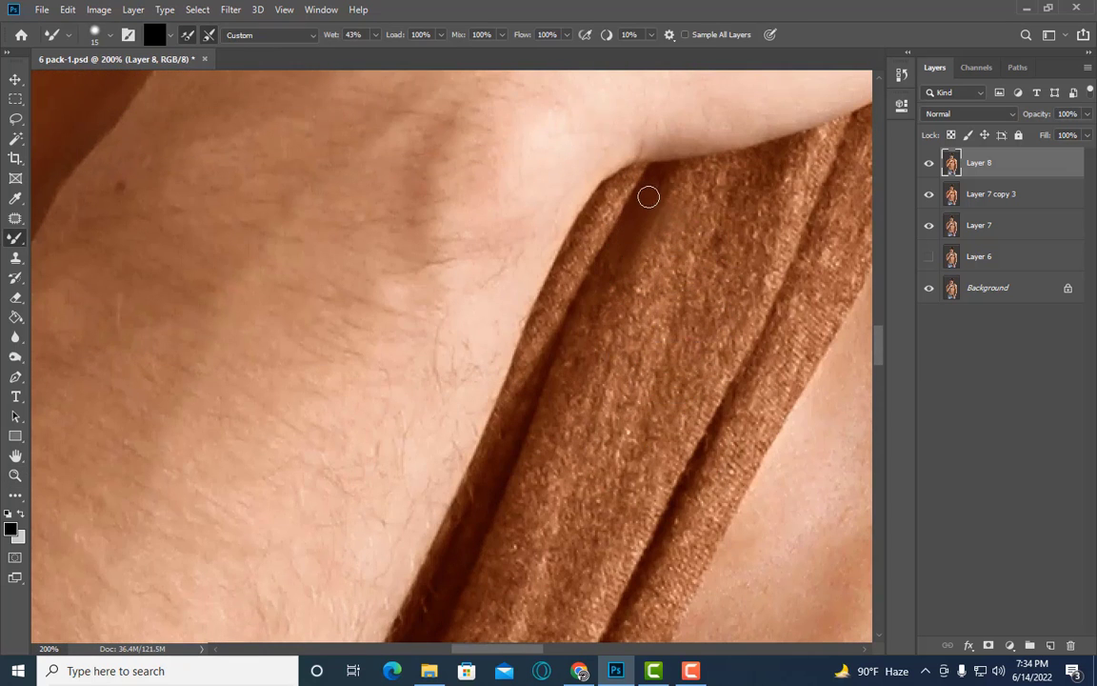
key("bracketright")
key("bracketright")
key("bracketright")
left_click(376, 38)
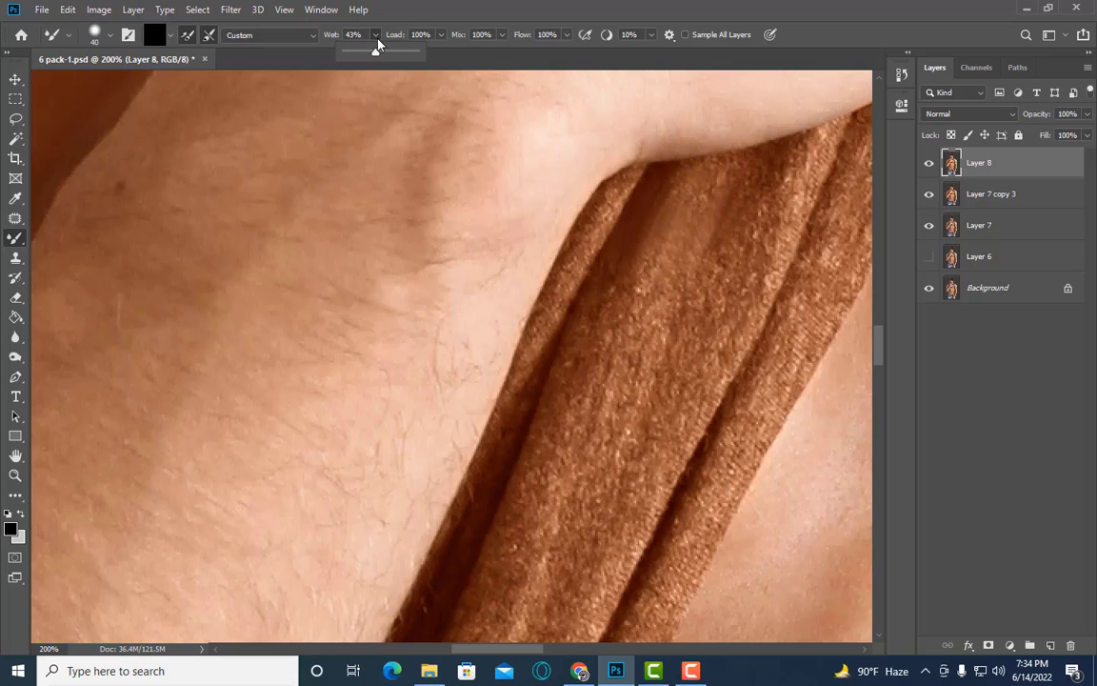
left_click_drag(377, 47, 387, 48)
key("bracketleft")
key("bracketleft")
key("bracketleft")
key("bracketleft")
key("bracketleft")
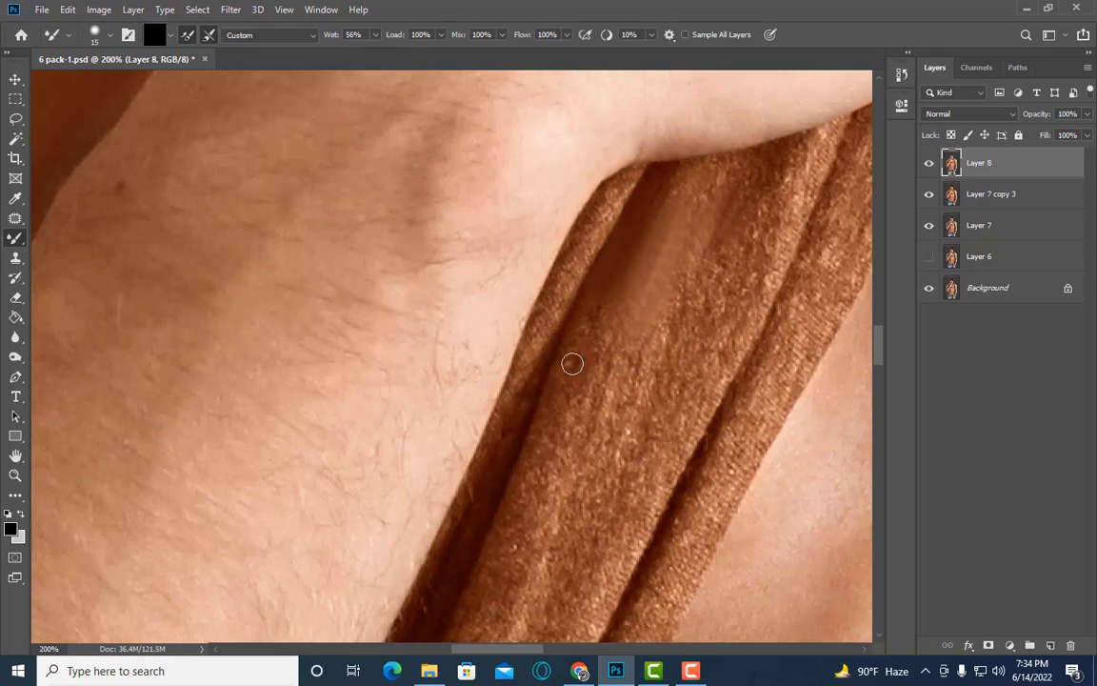
key("bracketright")
key("bracketright")
key("bracketright")
key("bracketright")
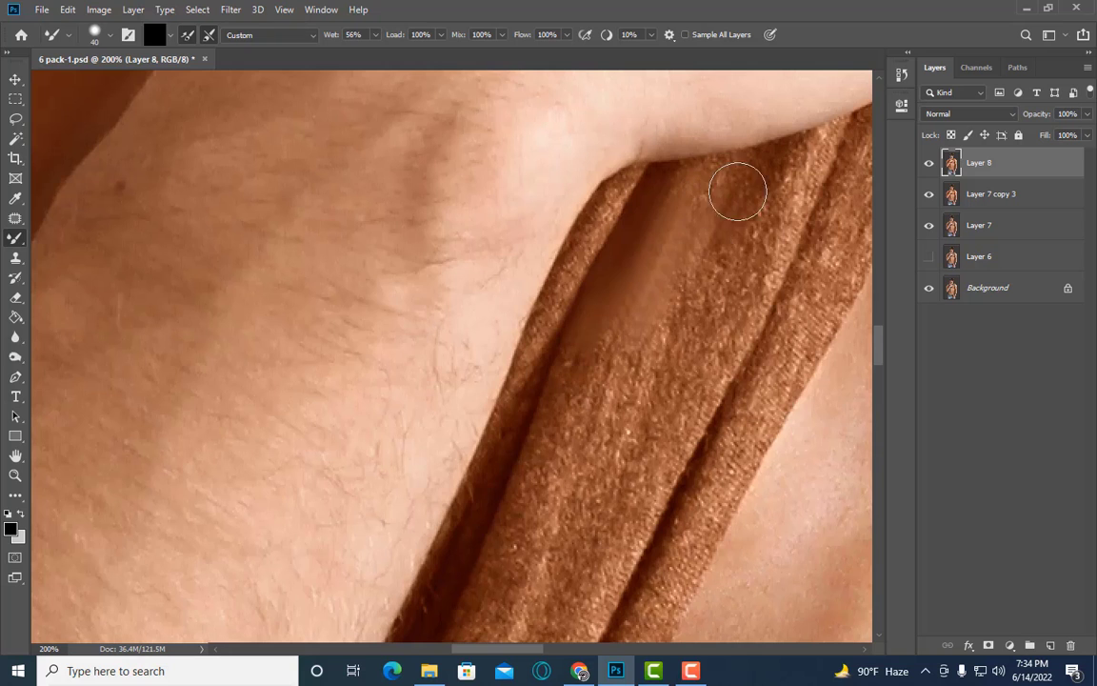
key("bracketright")
left_click_drag(686, 162, 596, 438)
Step: Smooth and blend the dark fold edge near the top of the strap
scroll(610, 341, "down", 1)
key("bracketleft")
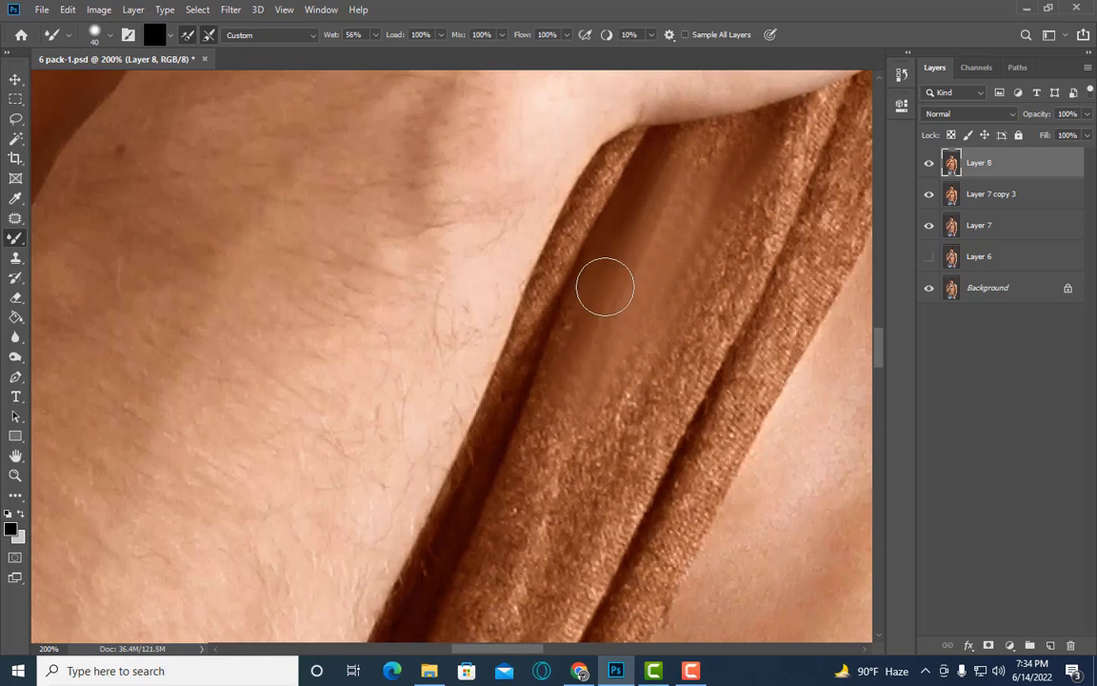
key("bracketleft")
key("bracketleft")
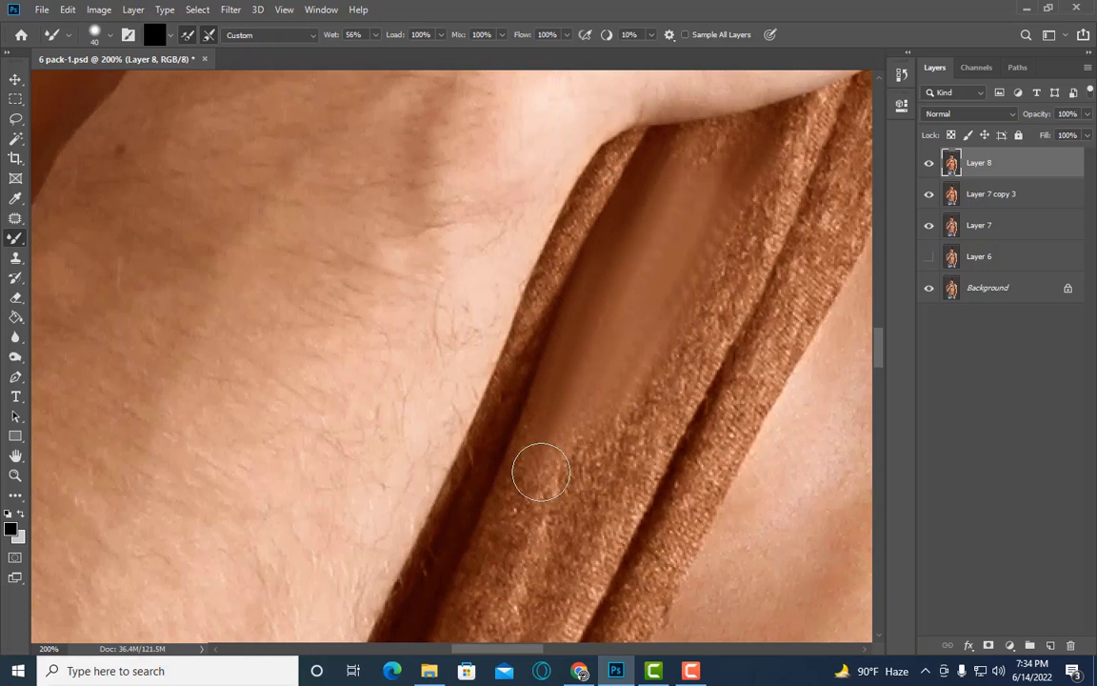
scroll(539, 466, "down", 1)
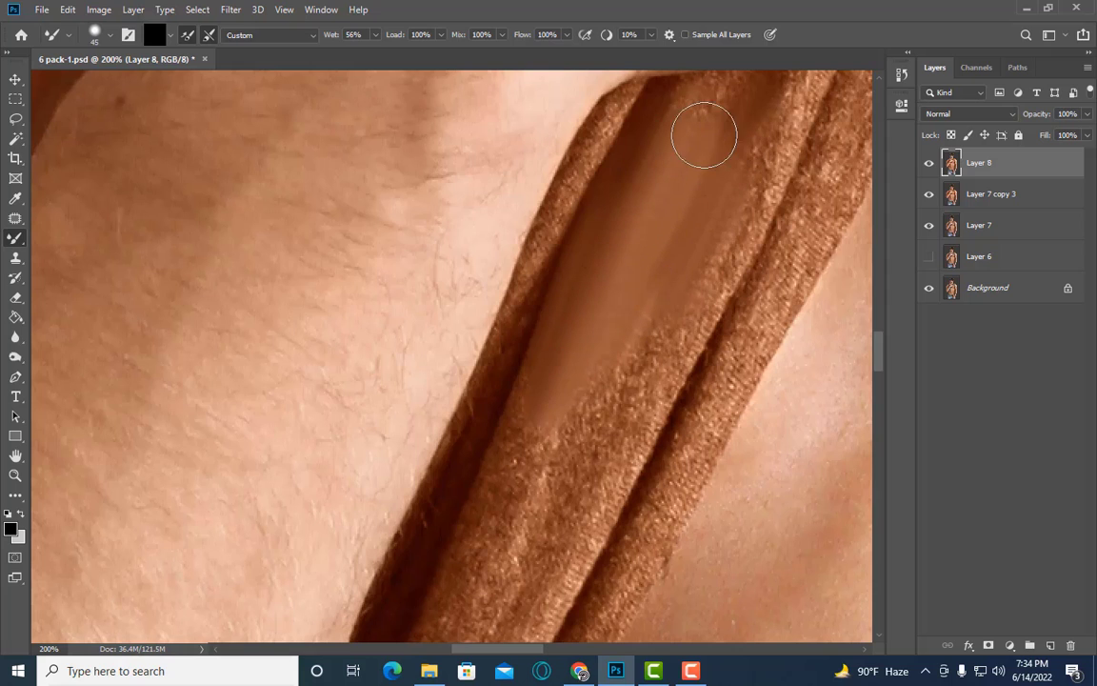
key("bracketleft")
key("bracketleft")
key("bracketleft")
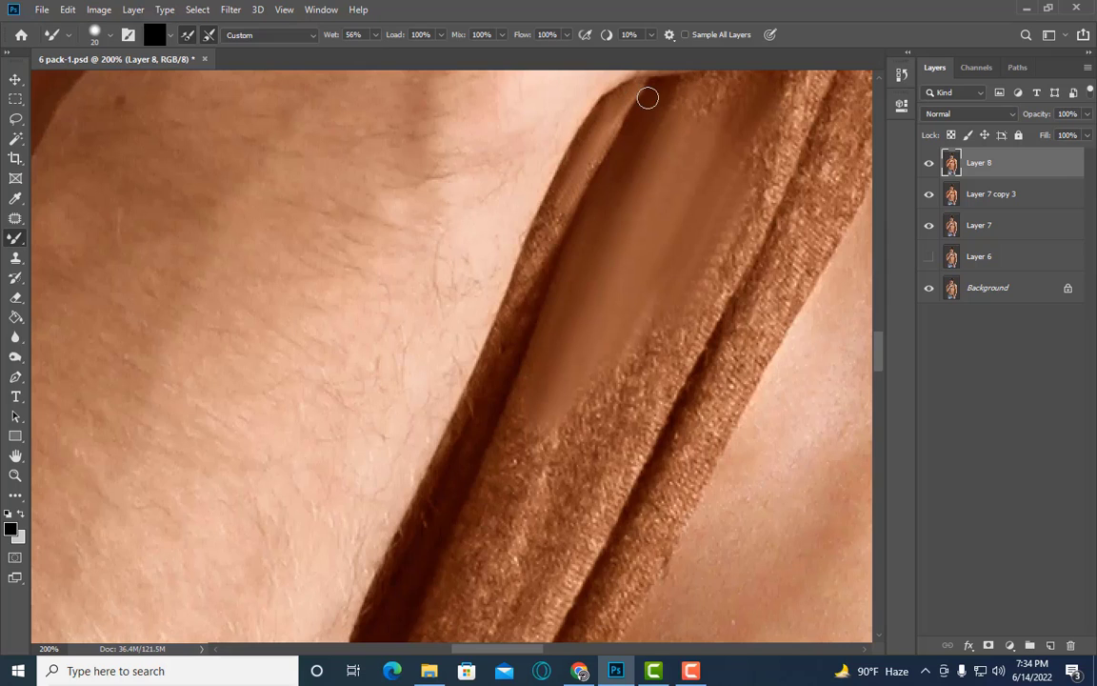
key("bracketright")
left_click_drag(613, 117, 544, 220)
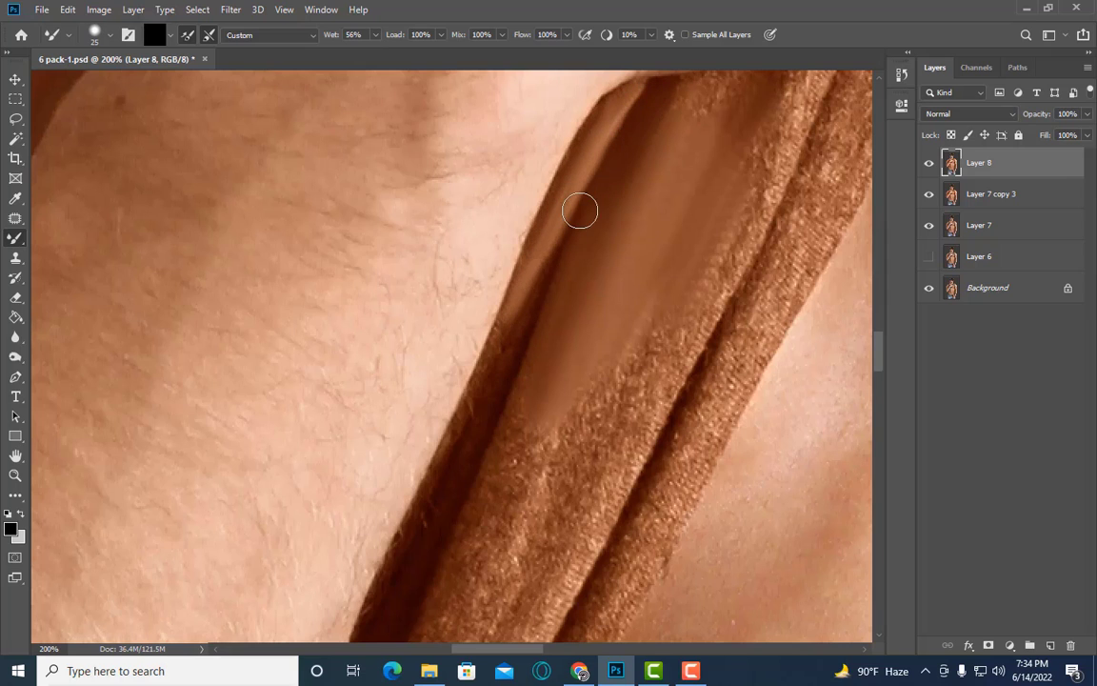
key("bracketright")
left_click_drag(612, 159, 570, 230)
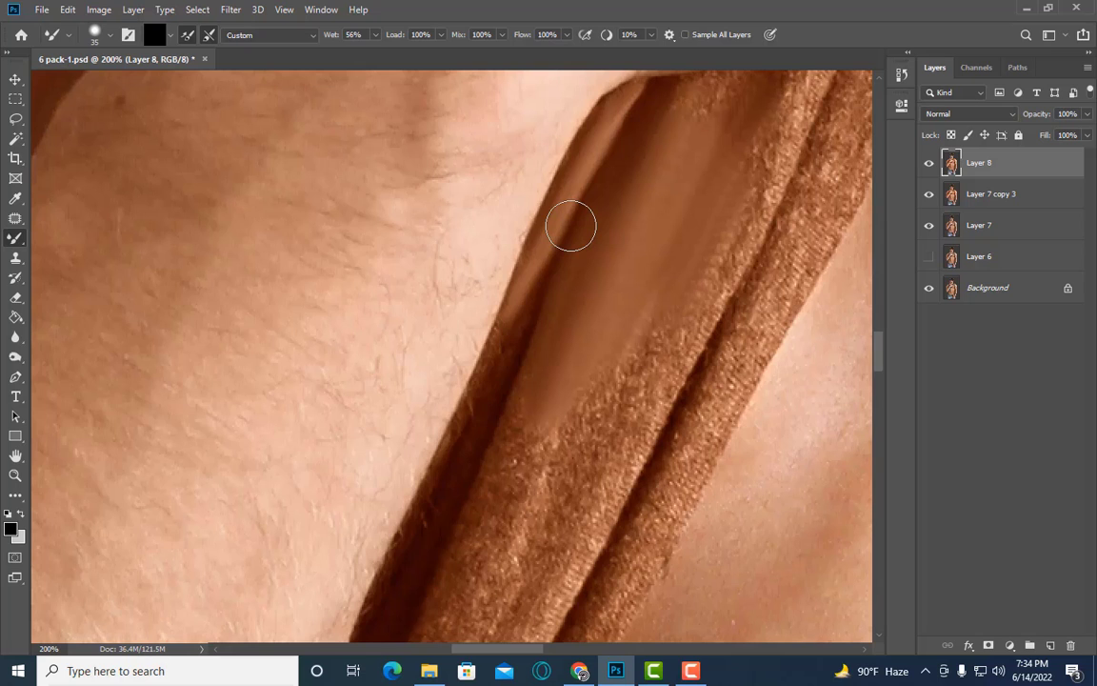
Step: Soften the dark textured fabric atop the fold and repaint its upper edge smoother
scroll(609, 219, "up", 2)
key("bracketleft")
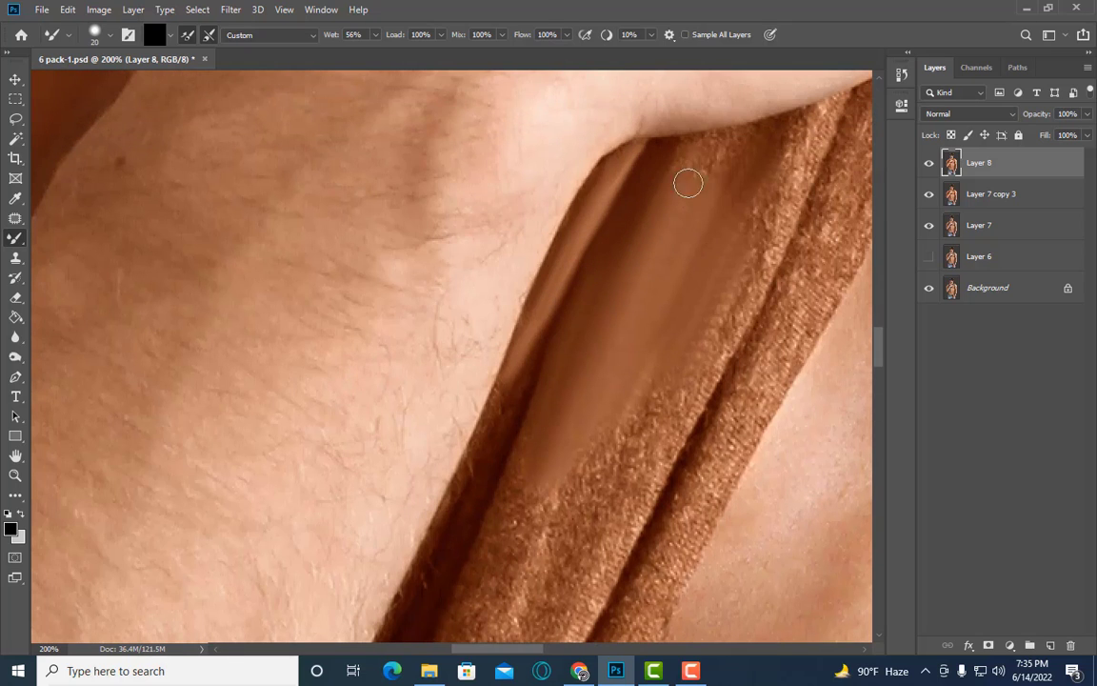
mouse_move(676, 179)
left_mouse_down()
mouse_move(747, 134)
mouse_move(691, 179)
left_mouse_up()
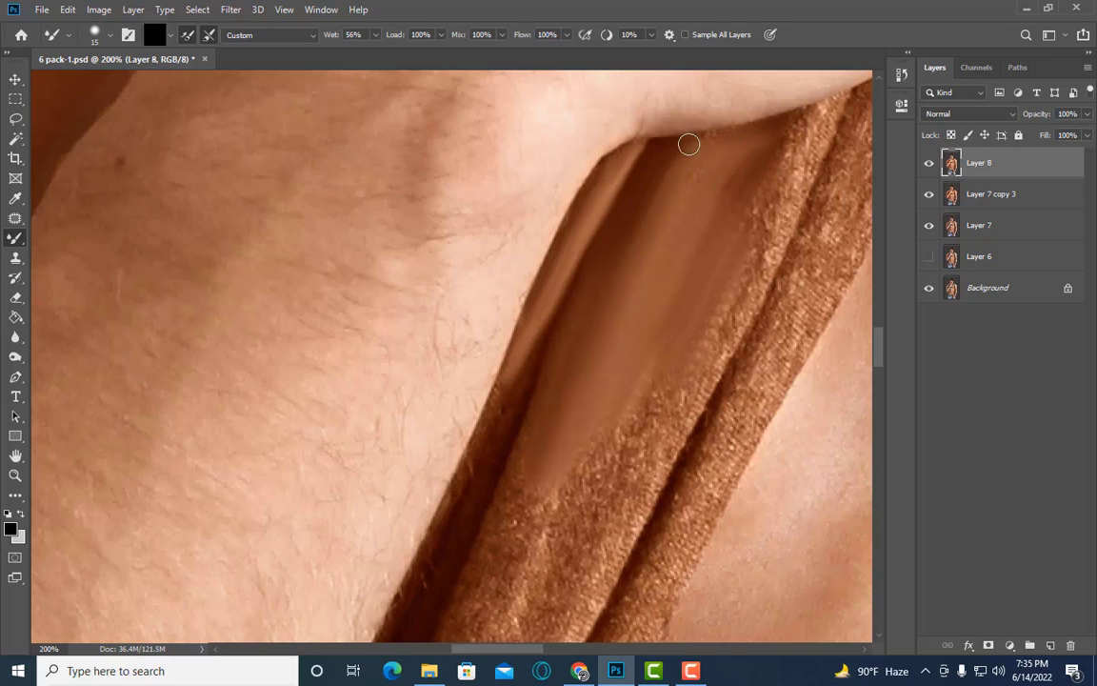
left_click_drag(600, 177, 692, 144)
key("bracketright")
key("bracketright")
scroll(667, 248, "down", 2)
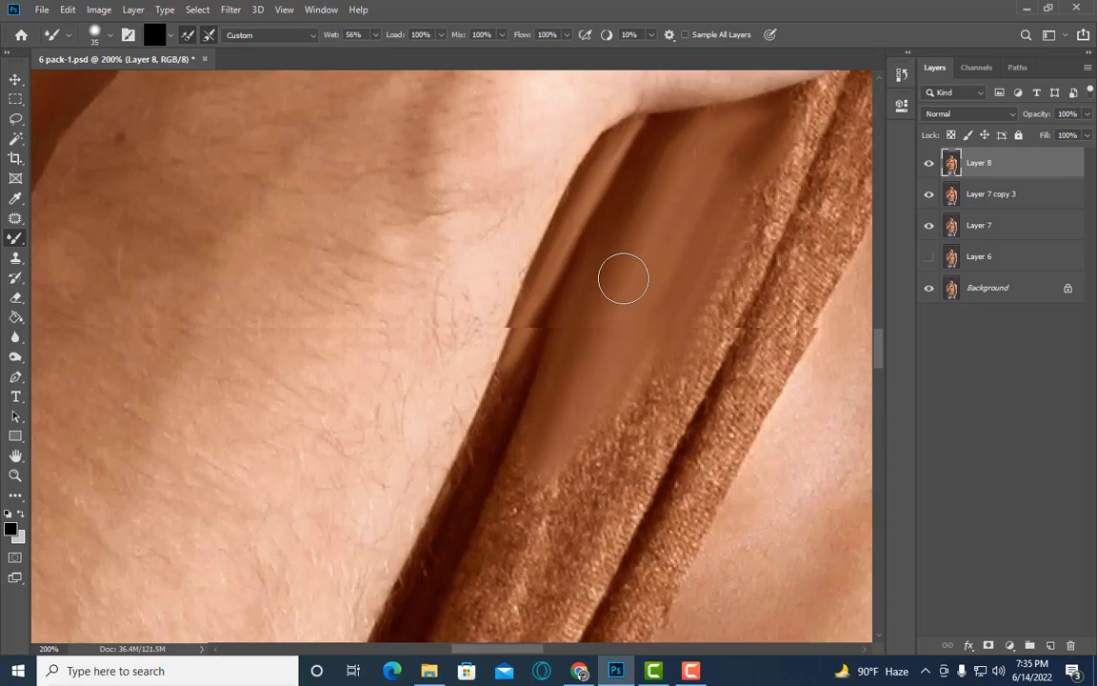
scroll(505, 381, "down", 2)
Step: Zoom out and smooth the shading along the strap's inner edge
key("bracketright")
key("bracketright")
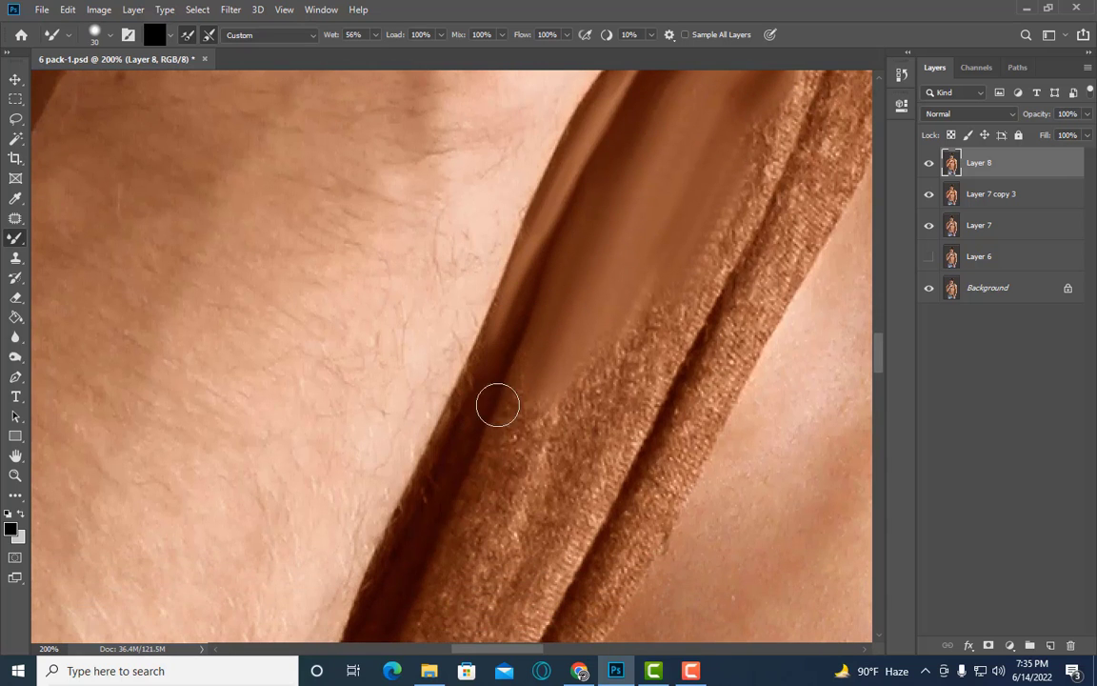
key("bracketright")
key("bracketright")
scroll(498, 400, "down", 2)
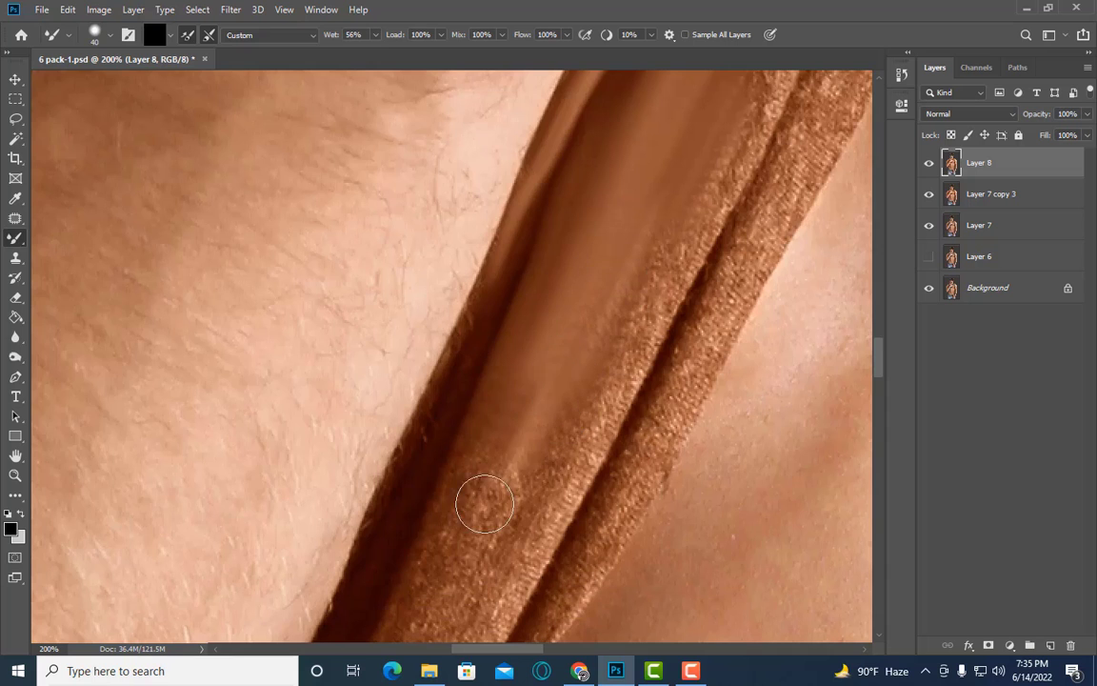
key("bracketleft")
key("ctrl+minus")
mouse_move(421, 460)
left_mouse_down()
mouse_move(407, 497)
mouse_move(486, 380)
left_mouse_up()
key("bracketleft")
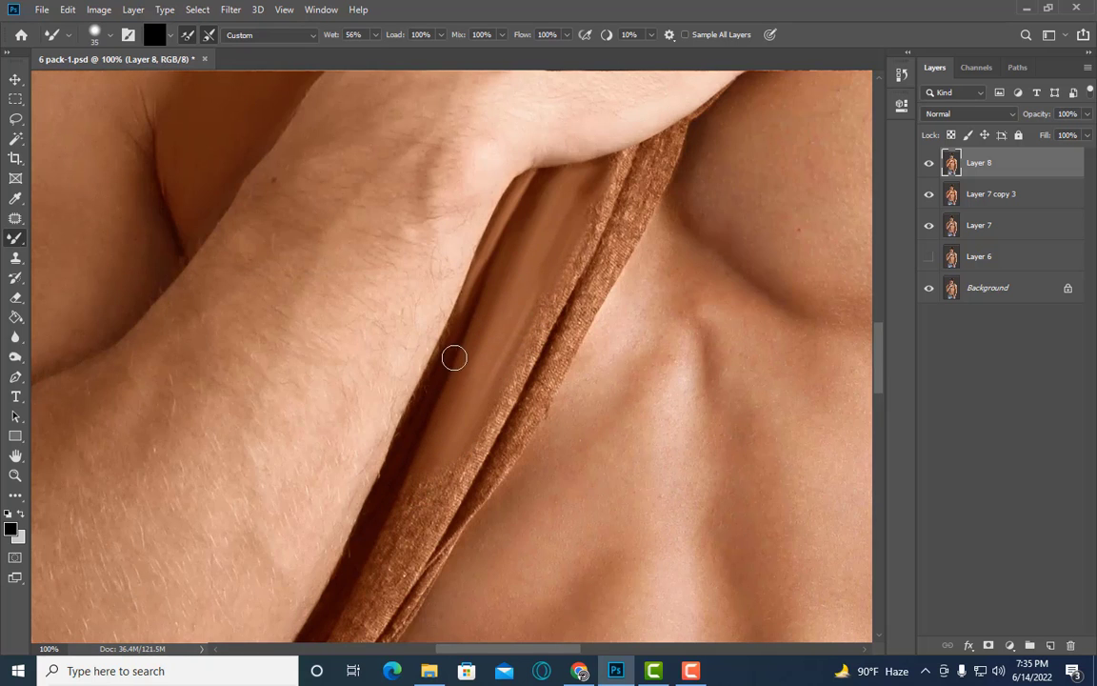
Step: Scroll down to the lower strap fold and enlarge the Mixer Brush
key("bracketright")
key("bracketright")
key("bracketright")
scroll(395, 476, "down", 2)
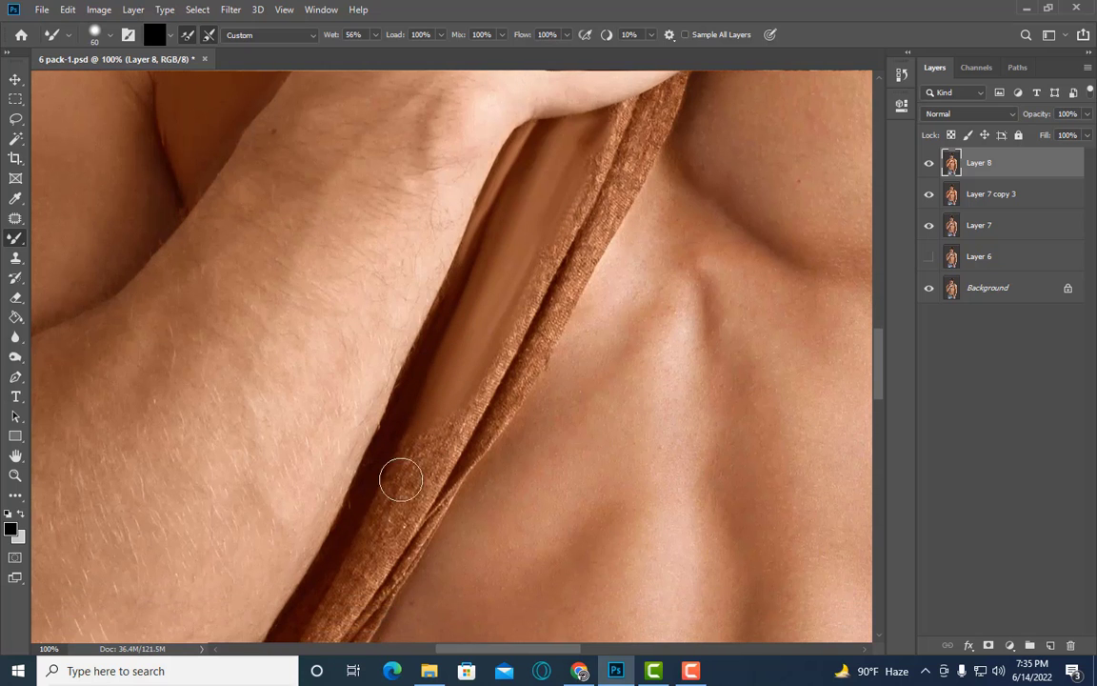
key("bracketleft")
scroll(408, 373, "down", 2)
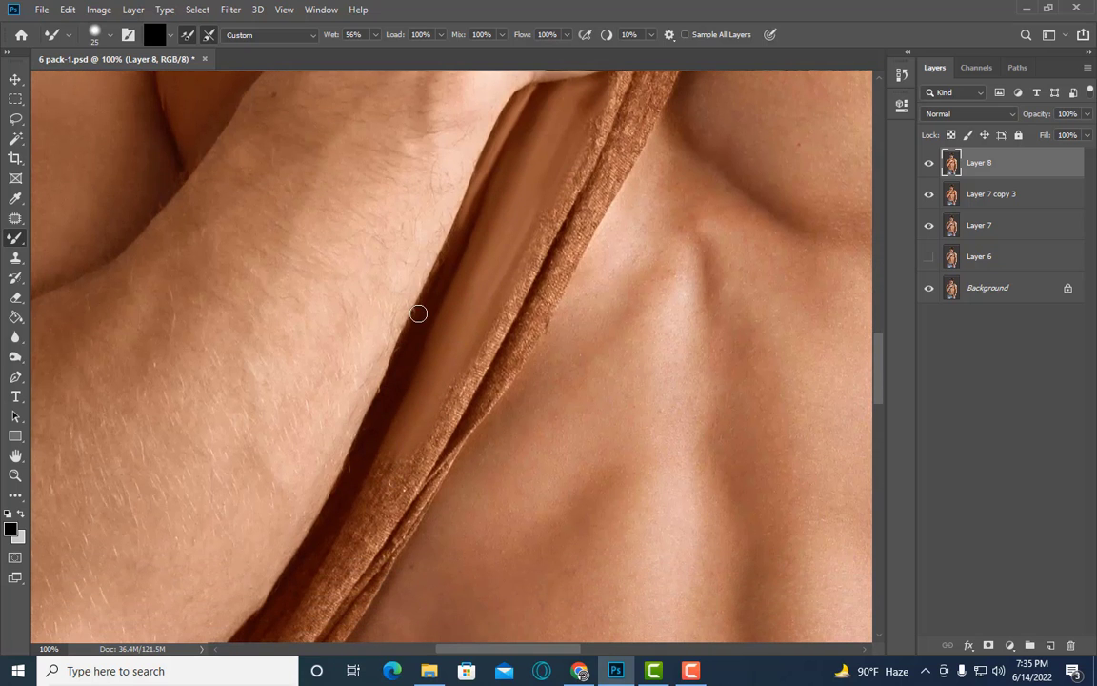
scroll(372, 448, "down", 2)
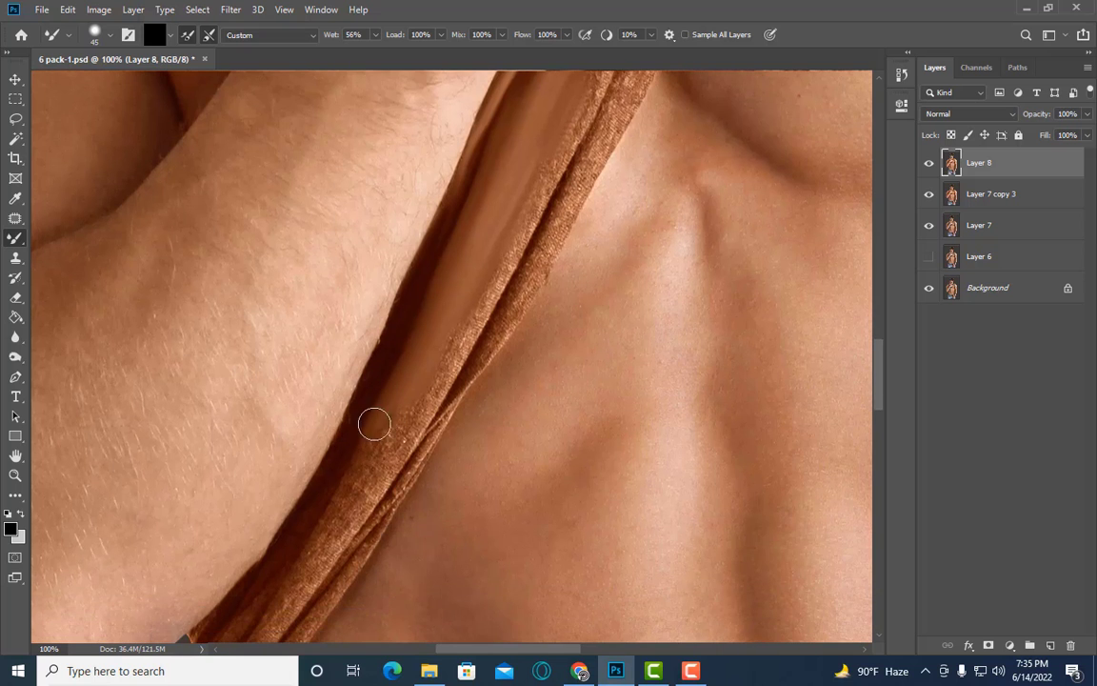
key("bracketright")
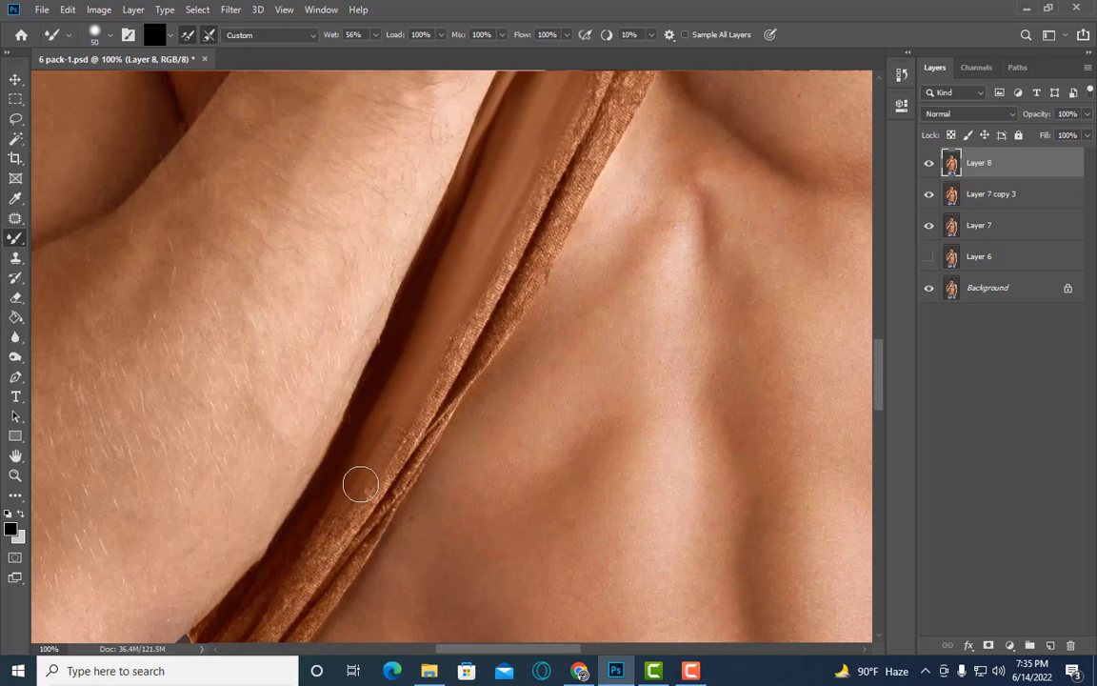
key("bracketright")
Step: Smooth the fold crease lower on the strap toward the armpit
key("bracketright")
left_click_drag(527, 458, 522, 452)
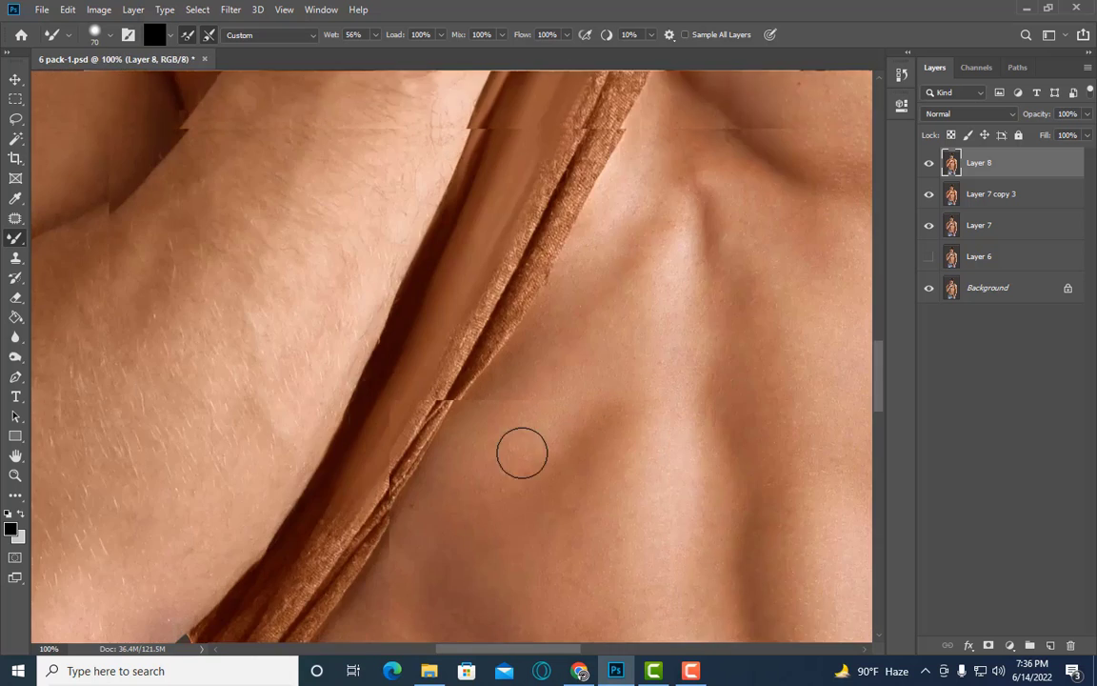
key("bracketleft")
key("bracketleft")
key("bracketleft")
key("bracketleft")
key("bracketleft")
key("bracketright")
left_click_drag(486, 189, 434, 321)
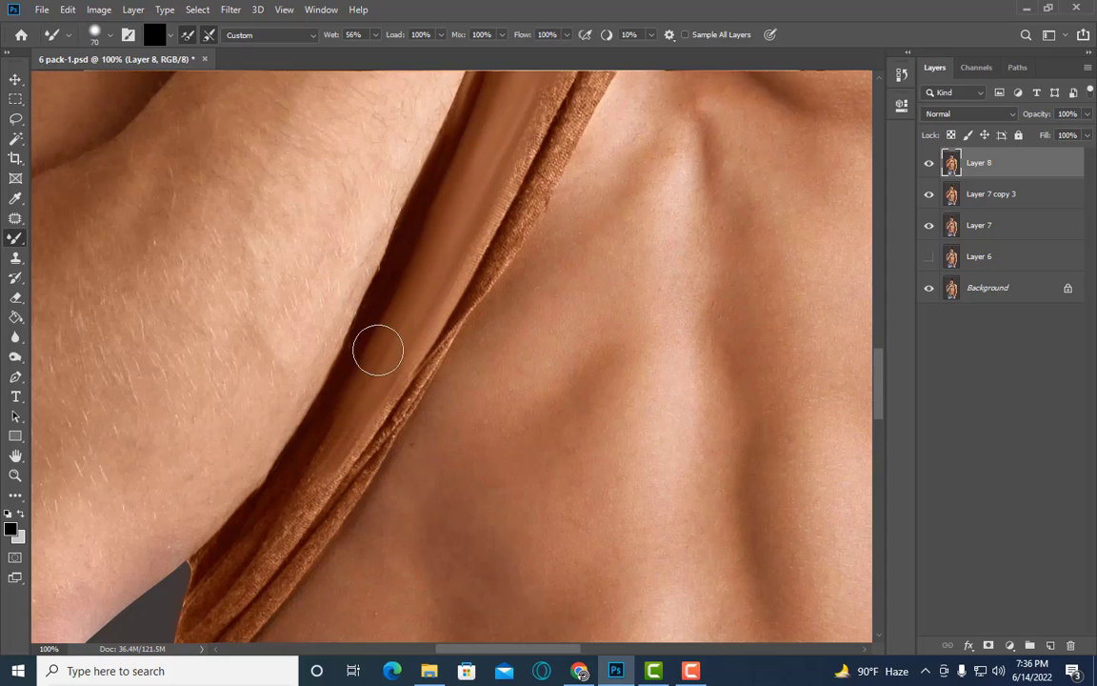
scroll(329, 424, "down", 1)
key("bracketleft")
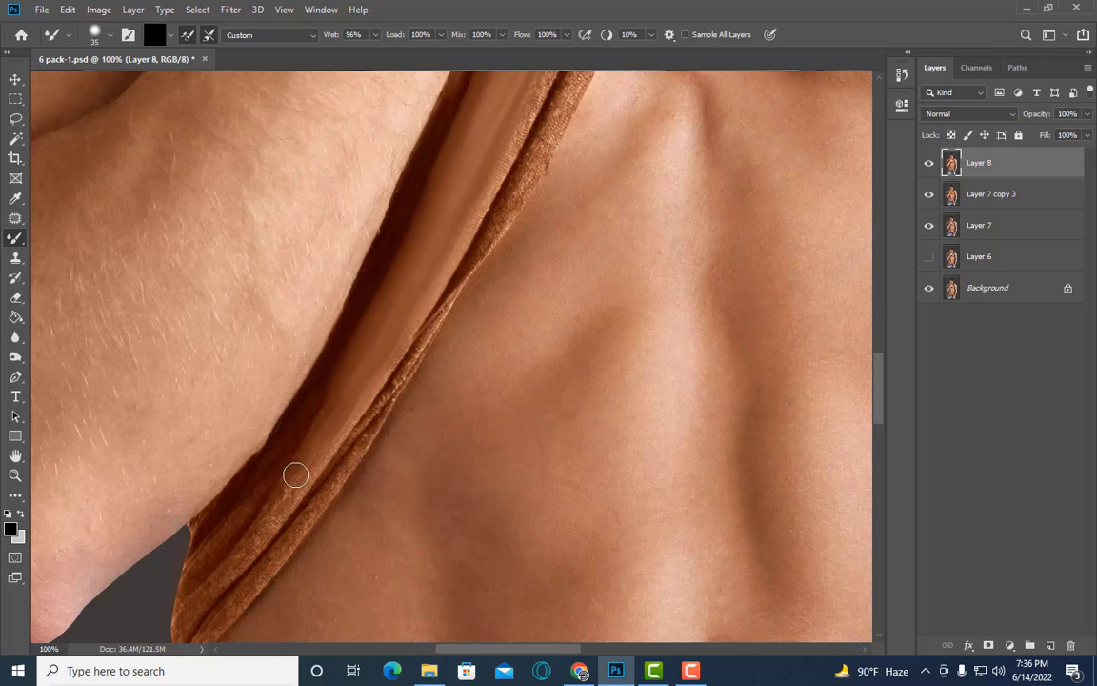
key("bracketleft")
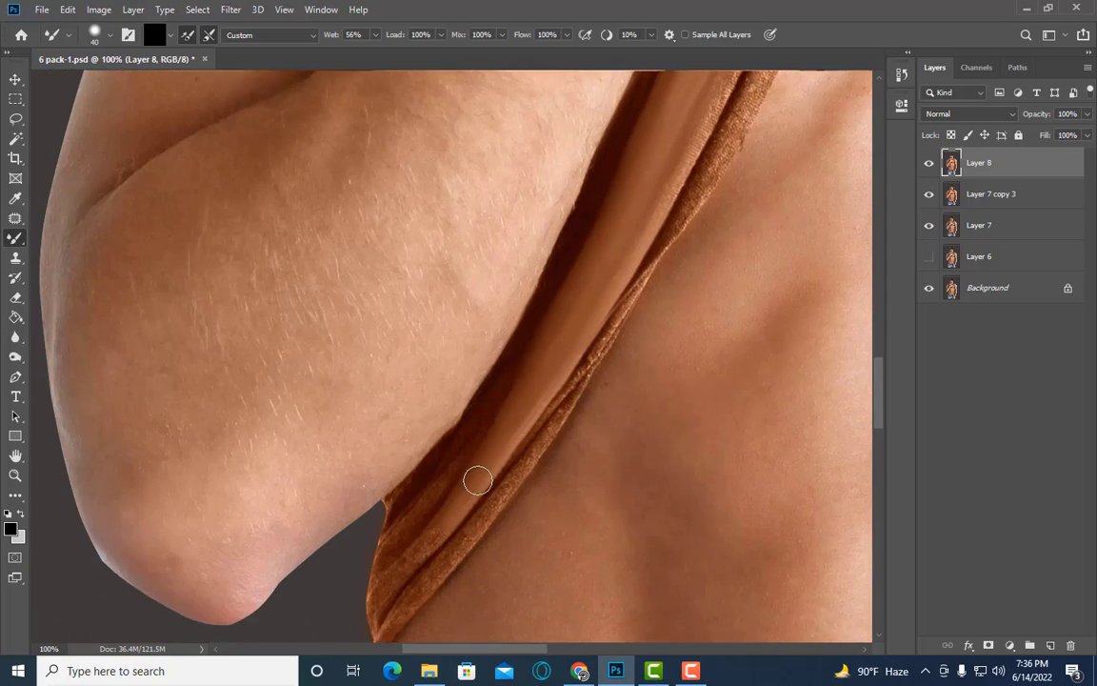
scroll(478, 477, "up", 2)
Step: Blend the dark fold edge along the strap toward the armpit and grey background tip
key("bracketleft")
key("bracketleft")
key("bracketleft")
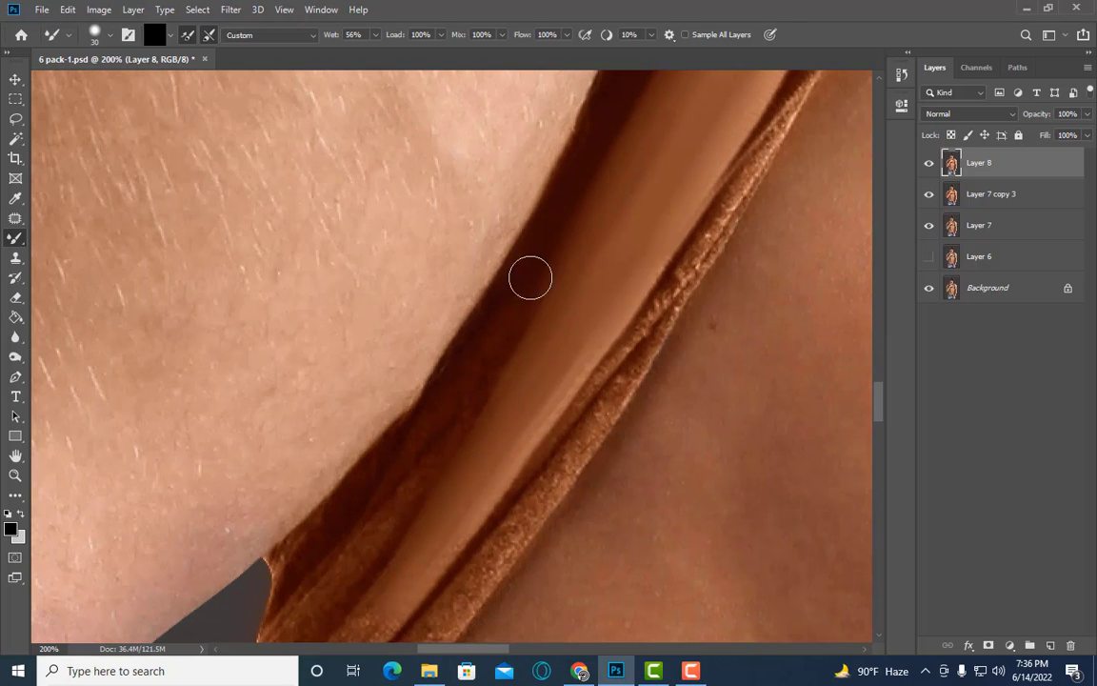
scroll(528, 277, "down", 2)
key("bracketright")
mouse_move(487, 300)
left_mouse_down()
mouse_move(407, 441)
mouse_move(490, 314)
mouse_move(494, 335)
mouse_move(397, 418)
mouse_move(344, 488)
left_mouse_up()
key("bracketleft")
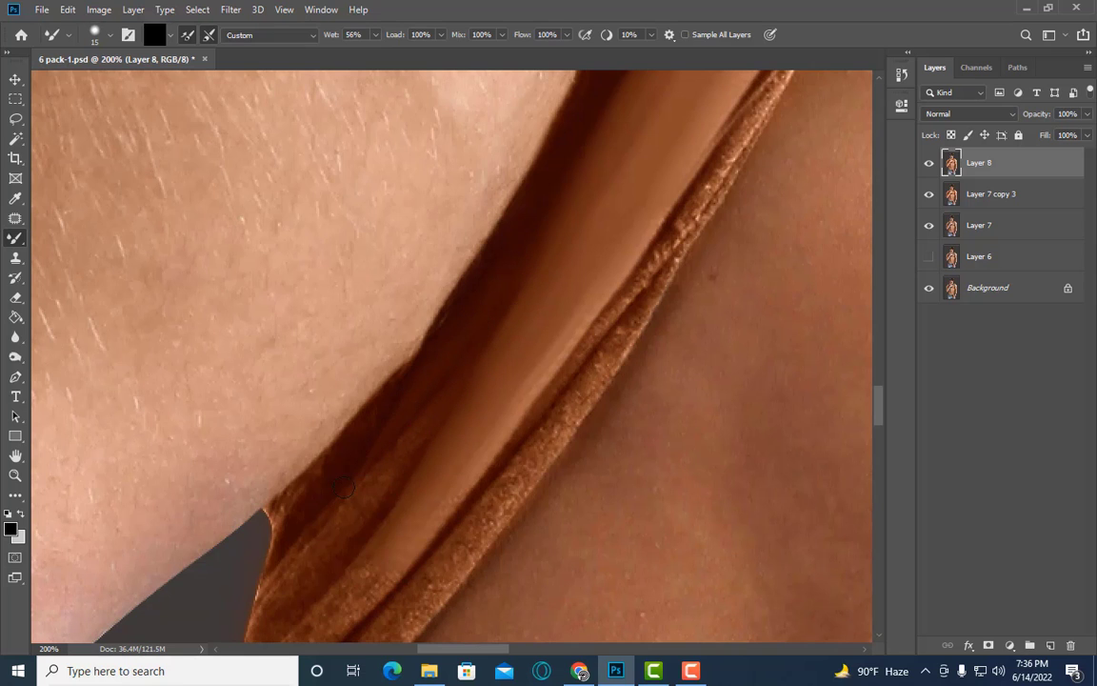
left_click_drag(395, 385, 334, 468)
left_click_drag(313, 500, 285, 530)
Step: Blend the fold edge beside the grey corner, then undo those strokes
key("bracketright")
key("bracketright")
left_click_drag(340, 460, 422, 398)
key("ctrl+z")
key("ctrl+z")
key("bracketleft")
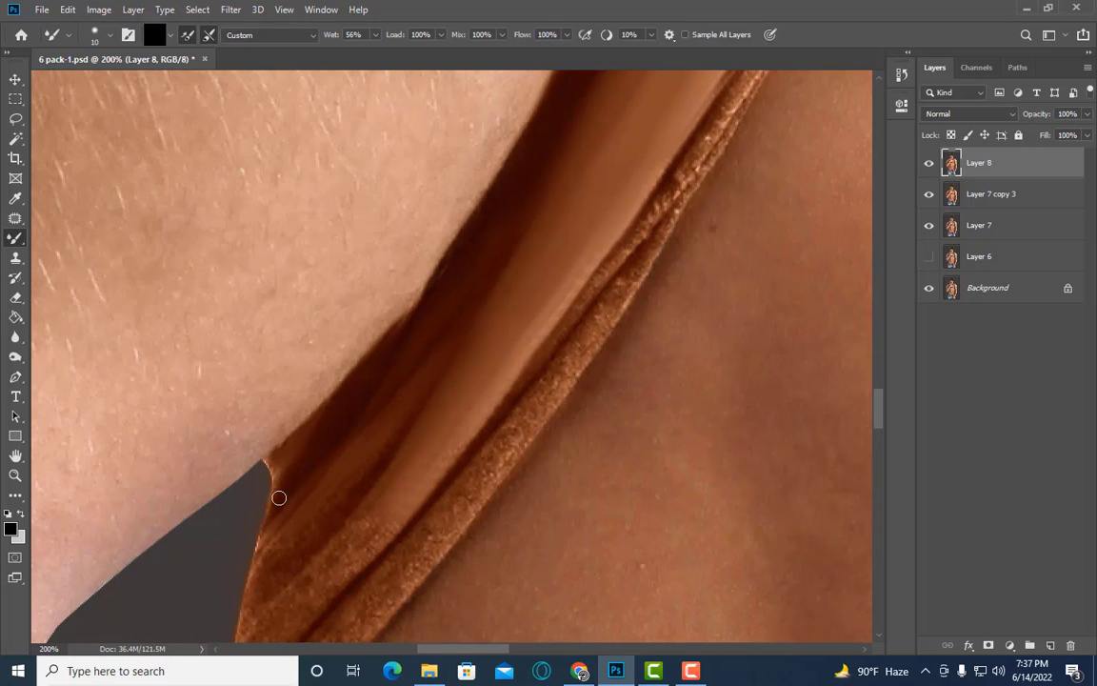
key("bracketright")
scroll(305, 495, "down", 1)
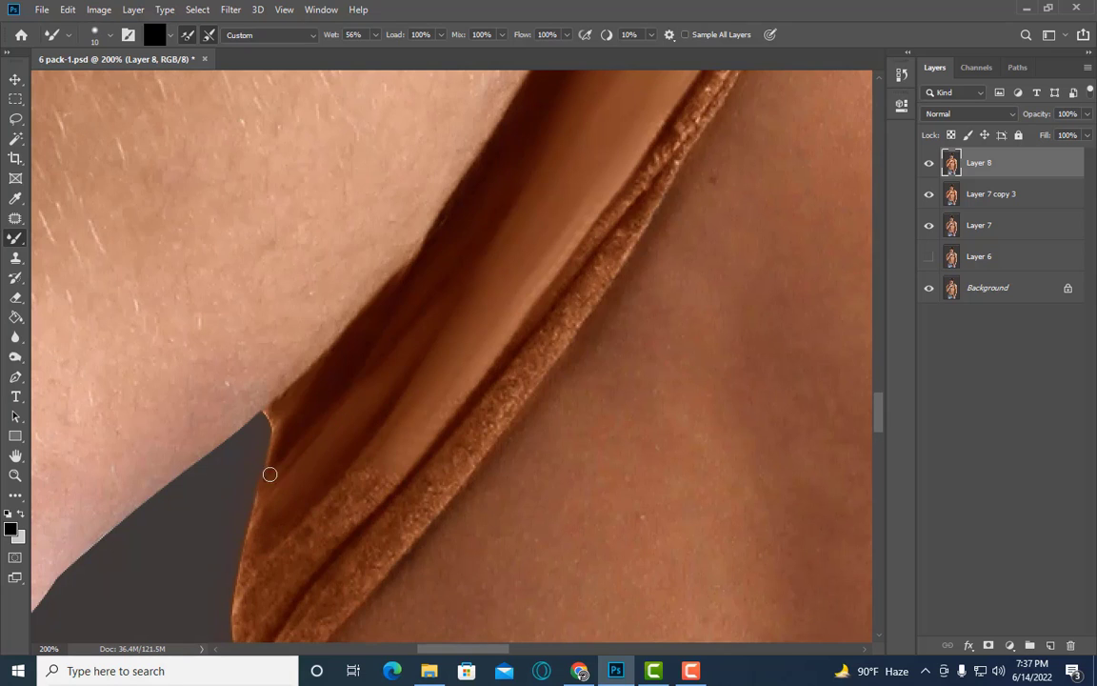
key("bracketright")
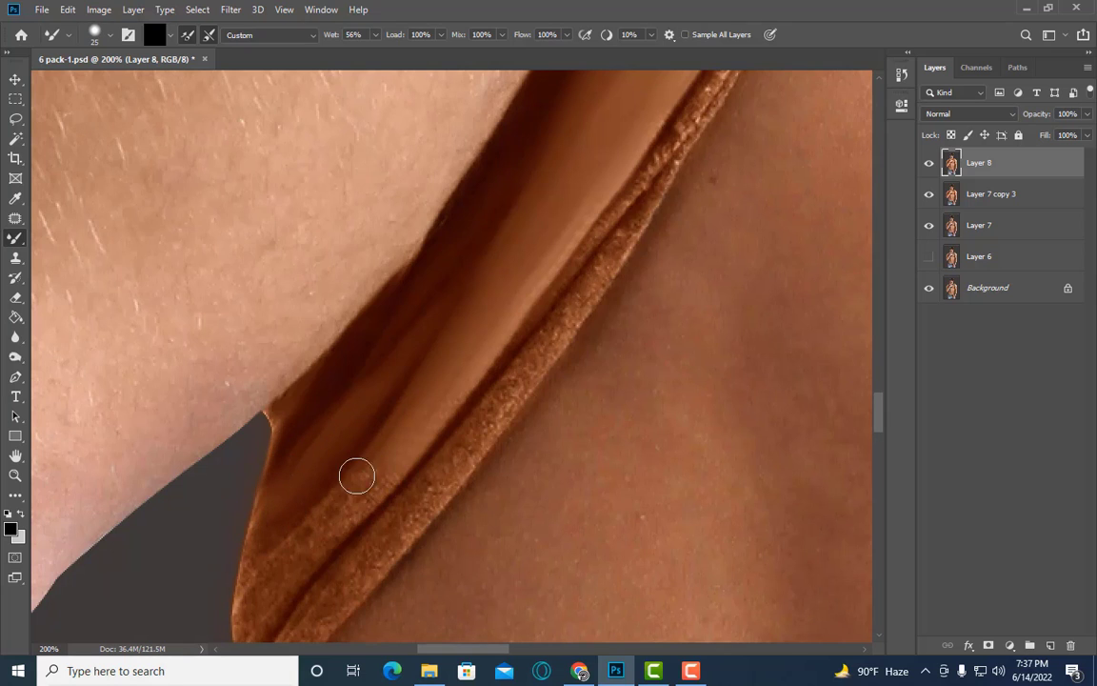
key("bracketleft")
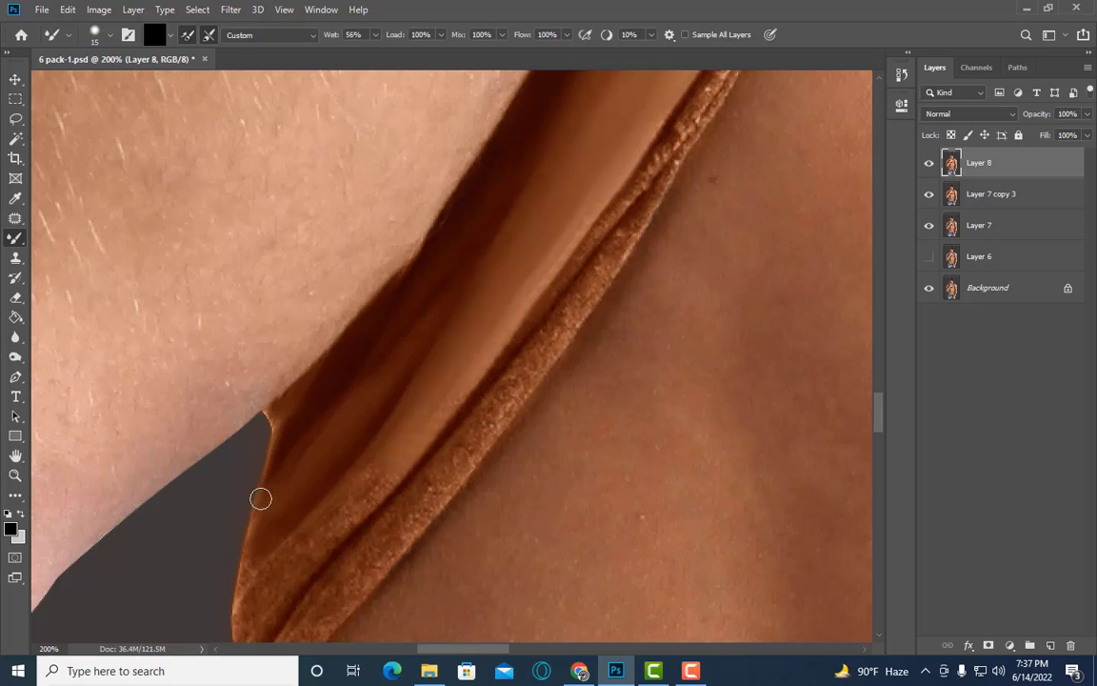
Step: Fine-tune the brush size while moving up the fold toward its upper end
scroll(260, 498, "down", 1)
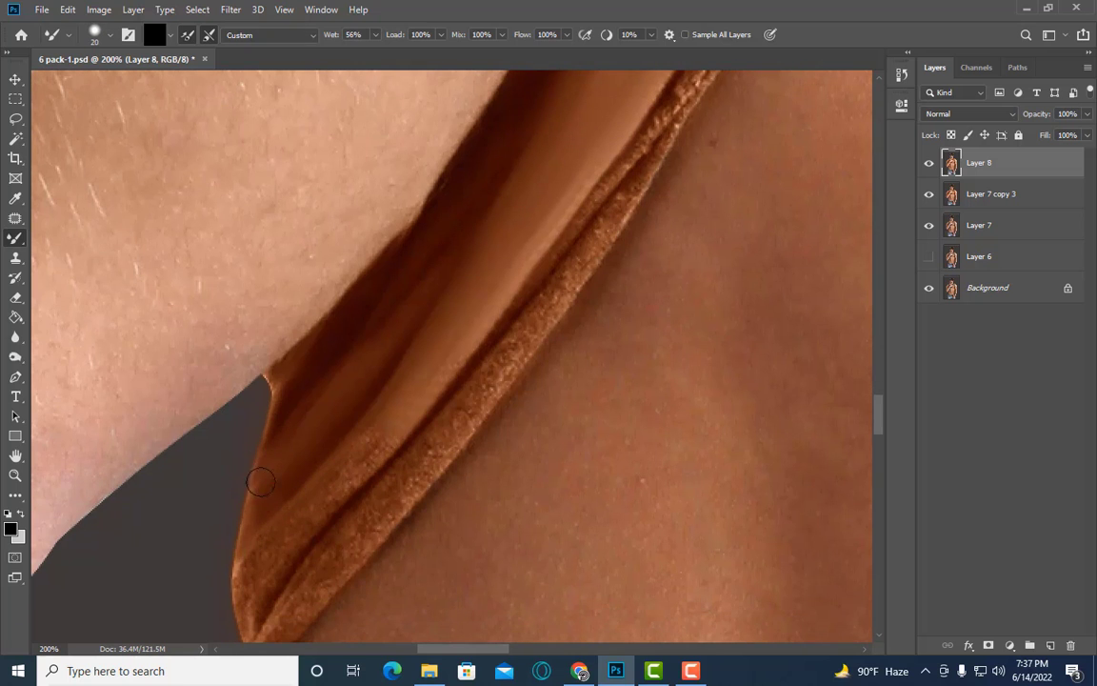
scroll(319, 474, "down", 1)
key("bracketleft")
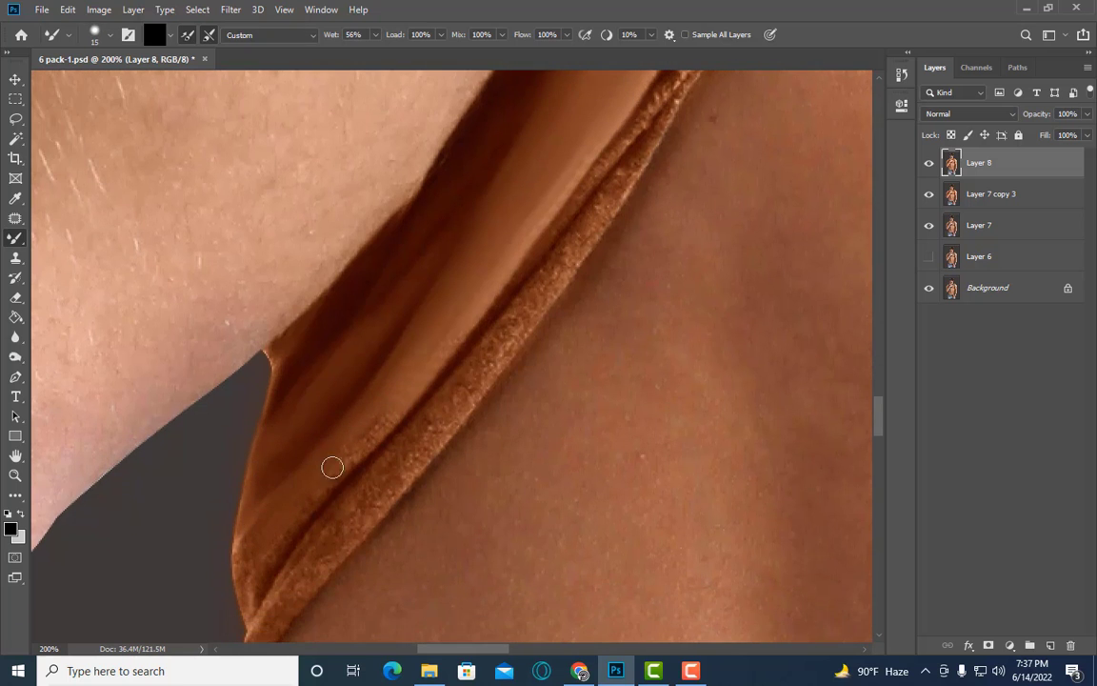
scroll(300, 496, "down", 1)
key("bracketleft")
key("bracketleft")
key("bracketleft")
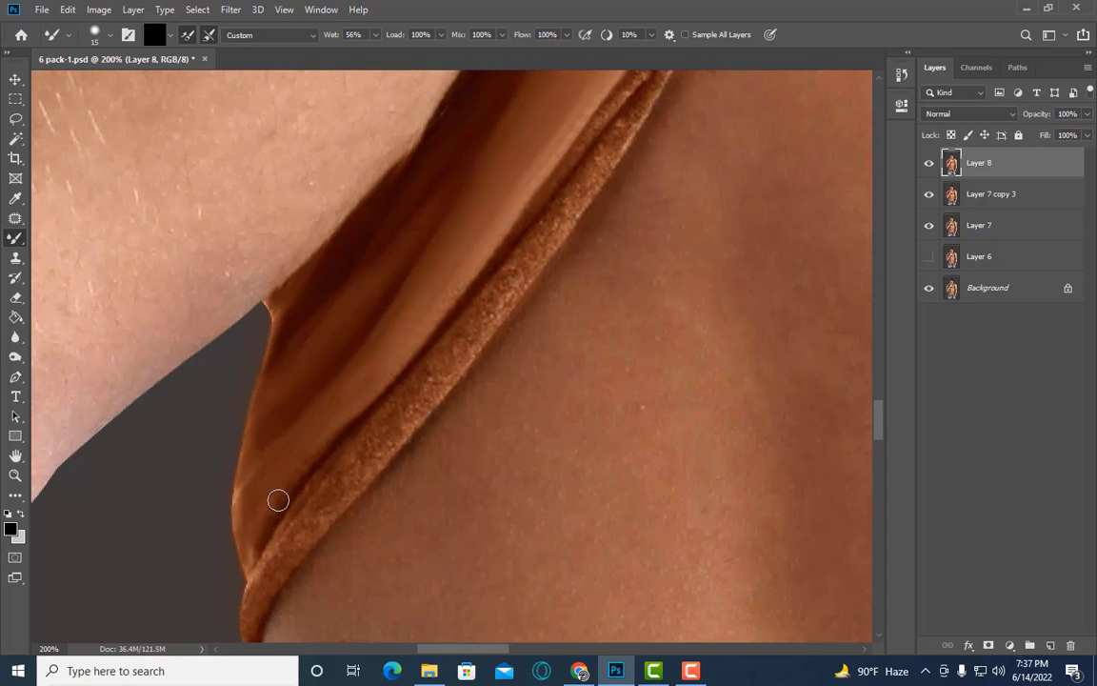
key("bracketright")
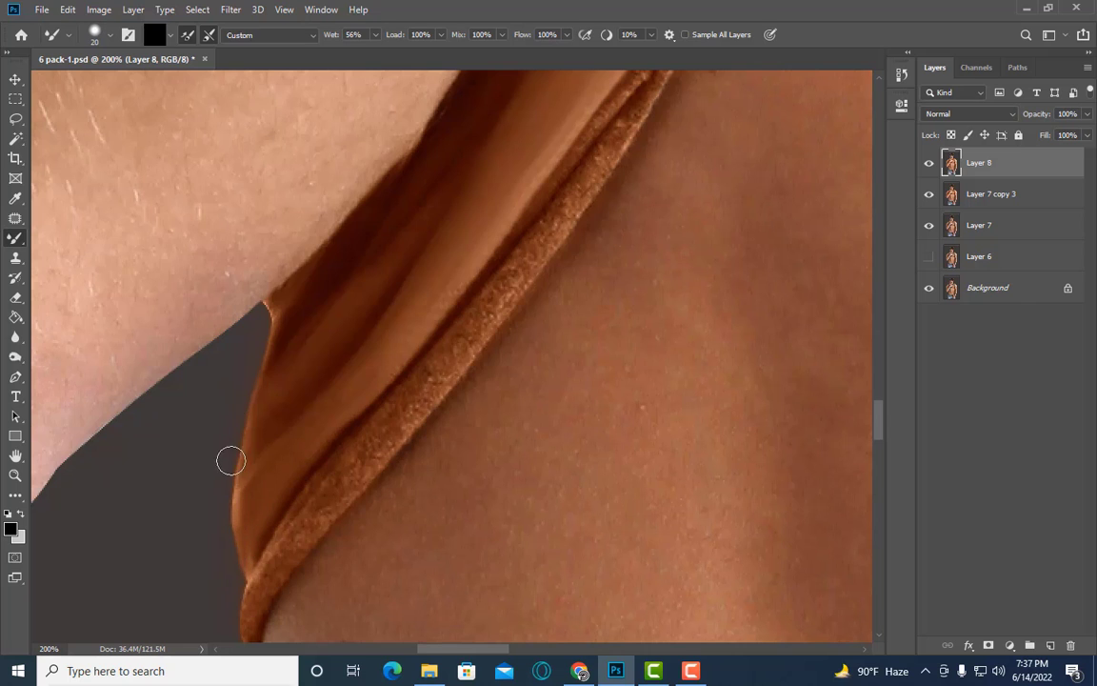
scroll(381, 381, "up", 1)
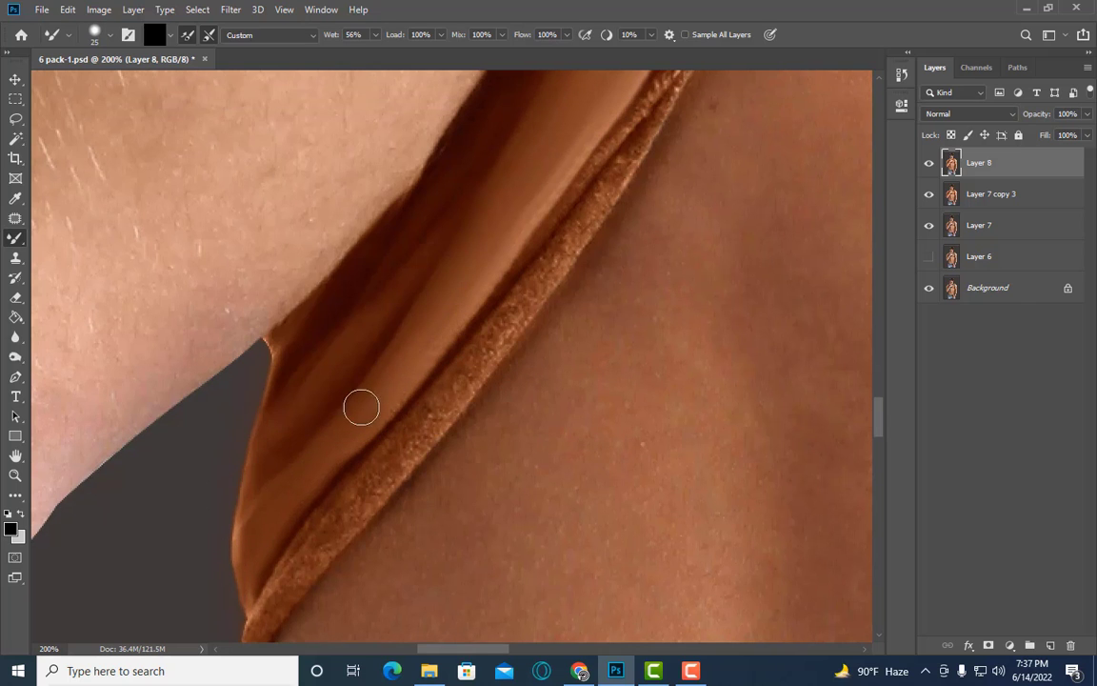
key("bracketleft")
key("bracketright")
key("bracketright")
key("bracketright")
scroll(502, 288, "up", 1)
Step: Tune the Mixer Brush size with [ and ] while moving down along the strap's grainy crease
key("bracketleft")
key("bracketleft")
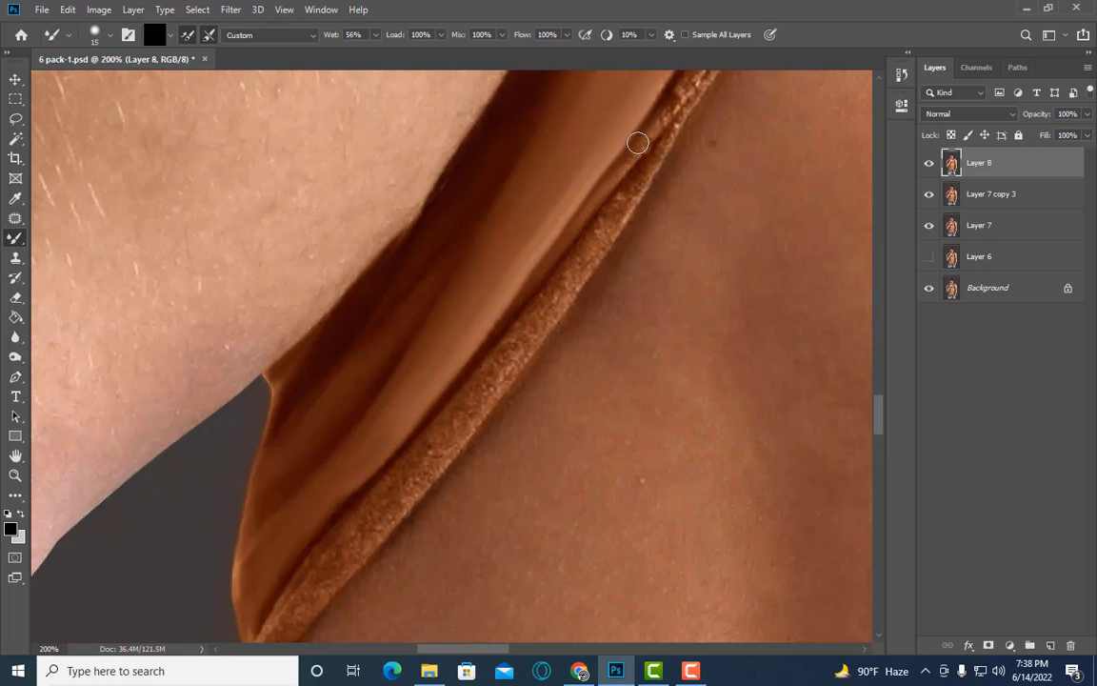
key("bracketright")
scroll(533, 262, "down", 2)
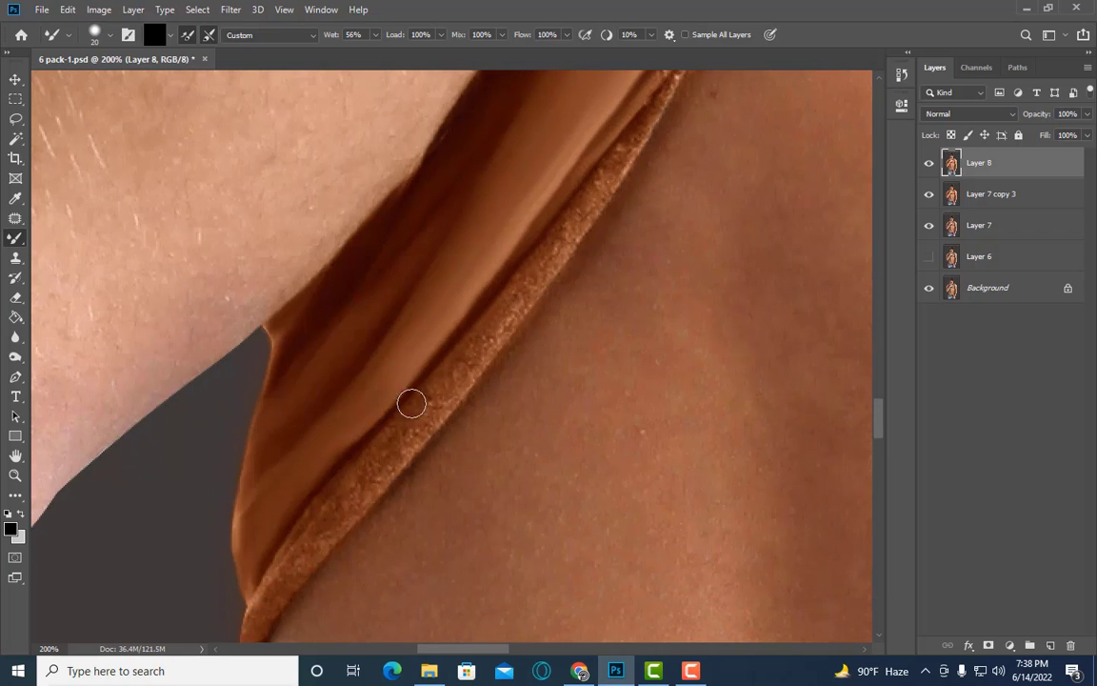
scroll(400, 409, "down", 1)
key("bracketright")
key("bracketright")
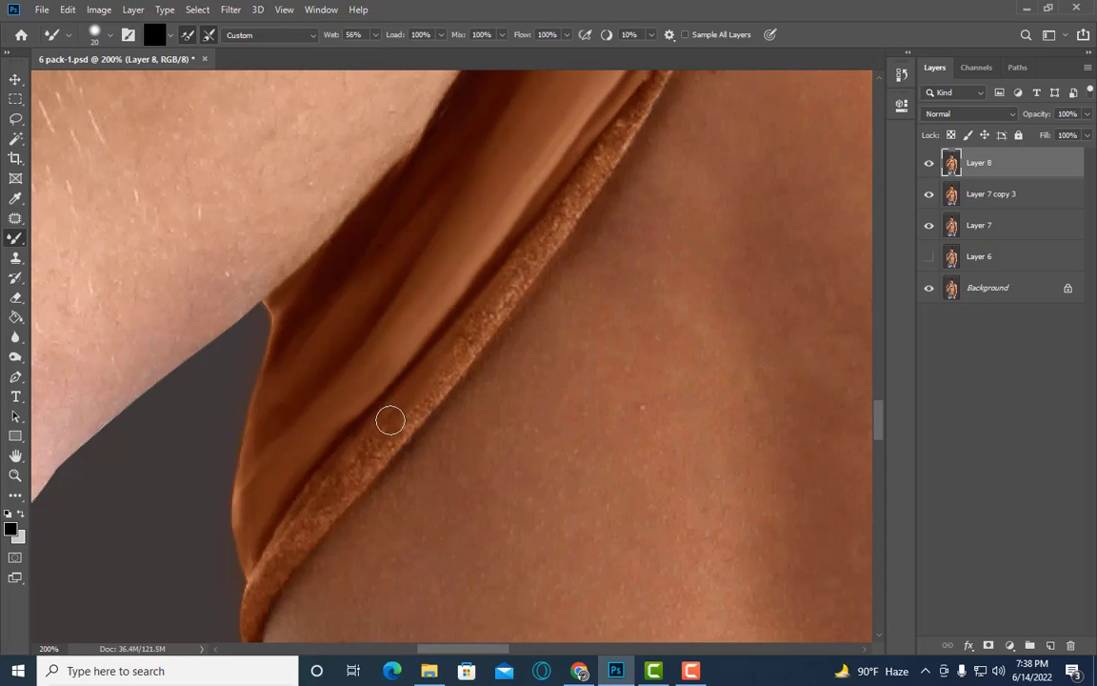
scroll(381, 381, "down", 2)
key("bracketleft")
key("bracketleft")
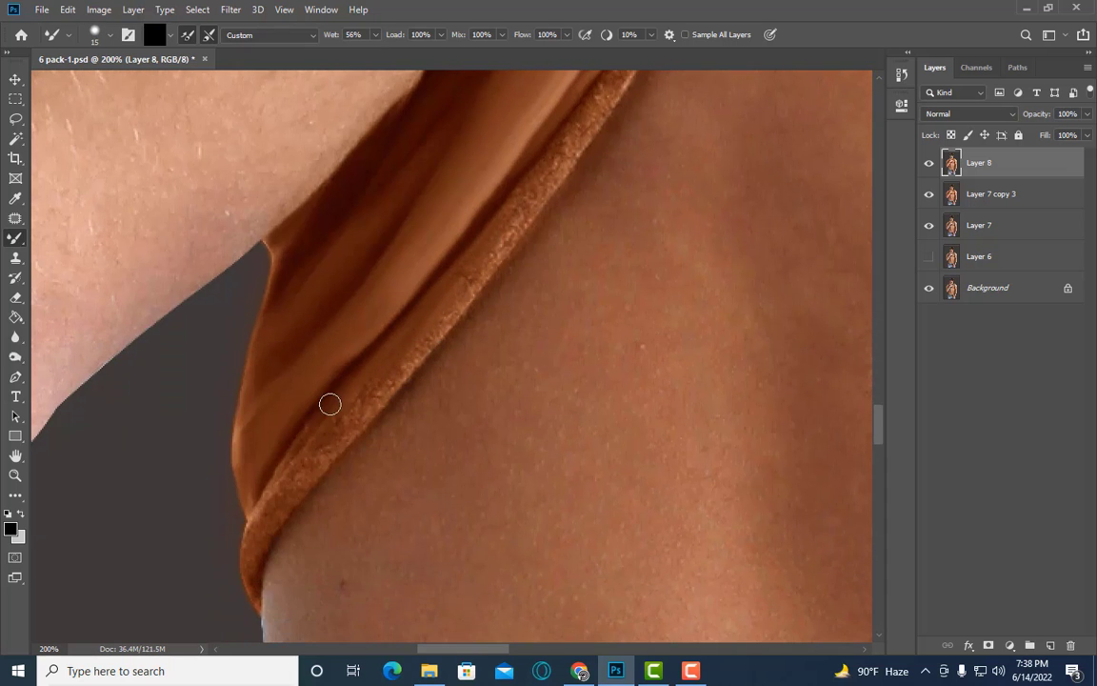
key("bracketright")
scroll(300, 427, "down", 2)
key("bracketright")
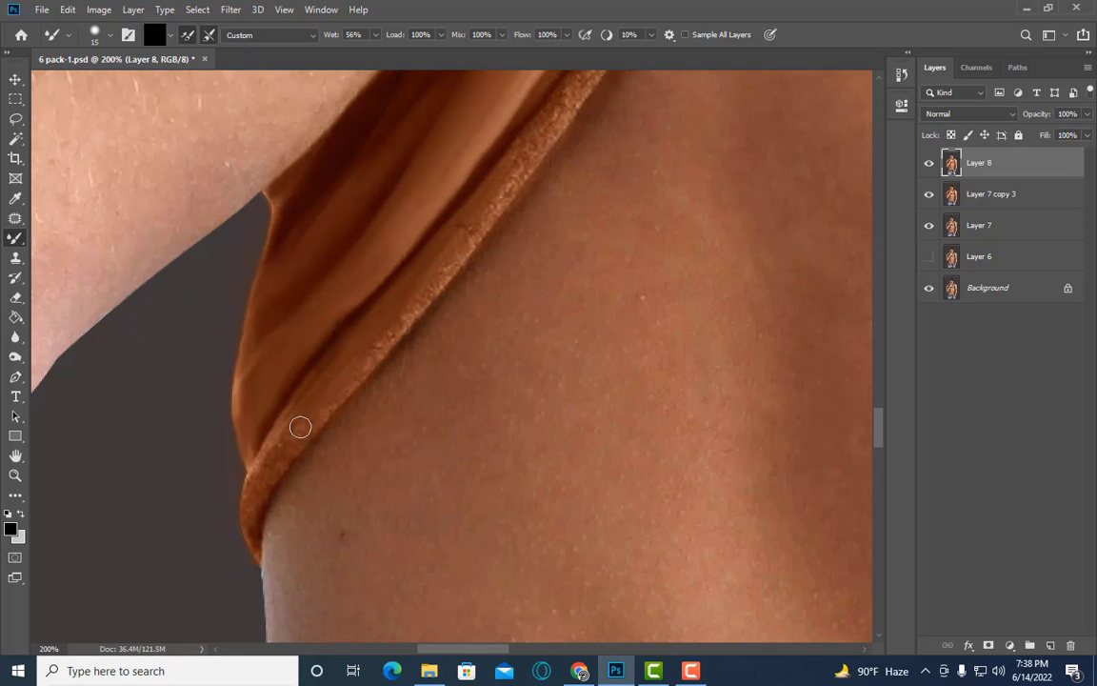
key("bracketright")
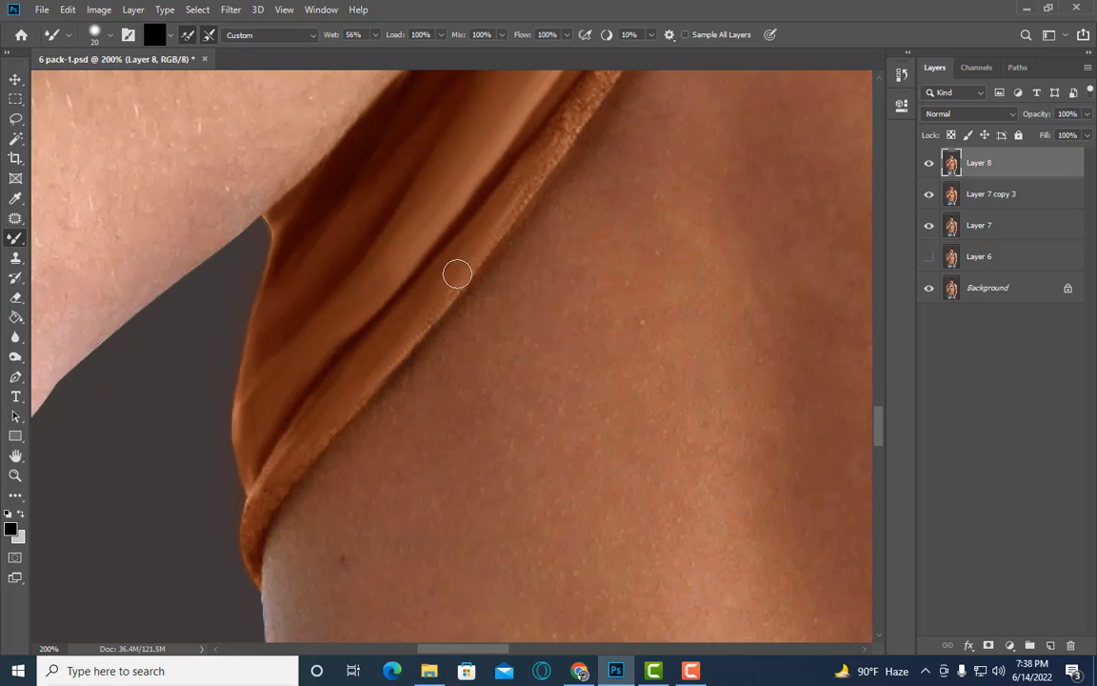
scroll(507, 233, "up", 1)
scroll(540, 226, "up", 1)
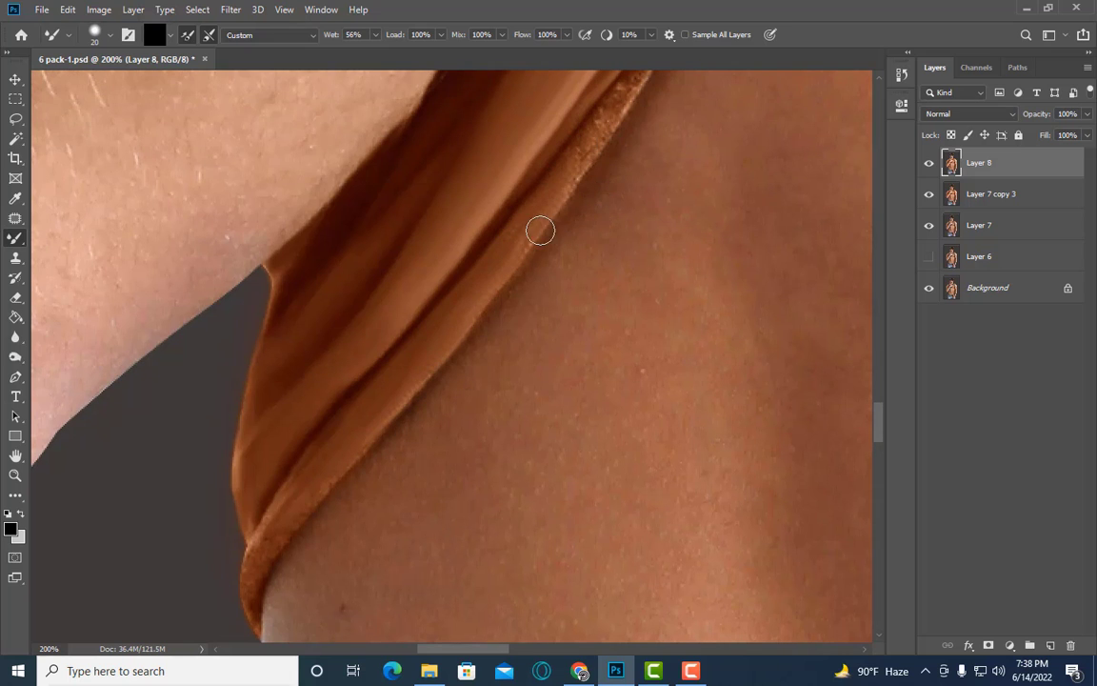
scroll(533, 198, "up", 1)
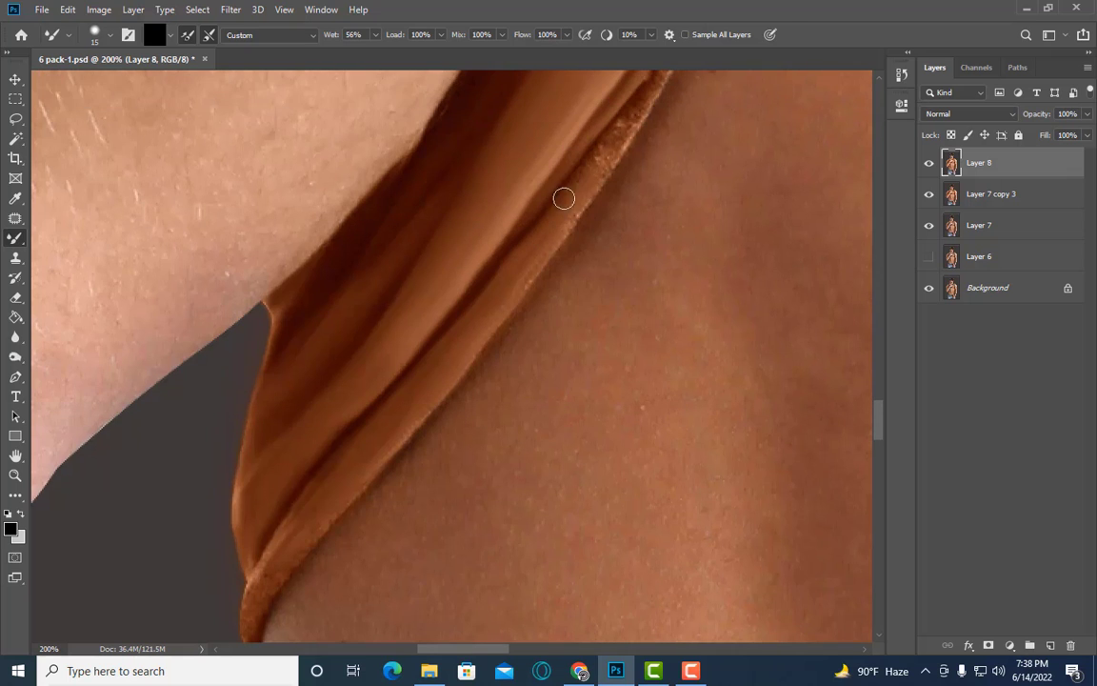
Step: Enlarge and then shrink the brush for fine work on the strap fold's middle stretch
key("bracketright")
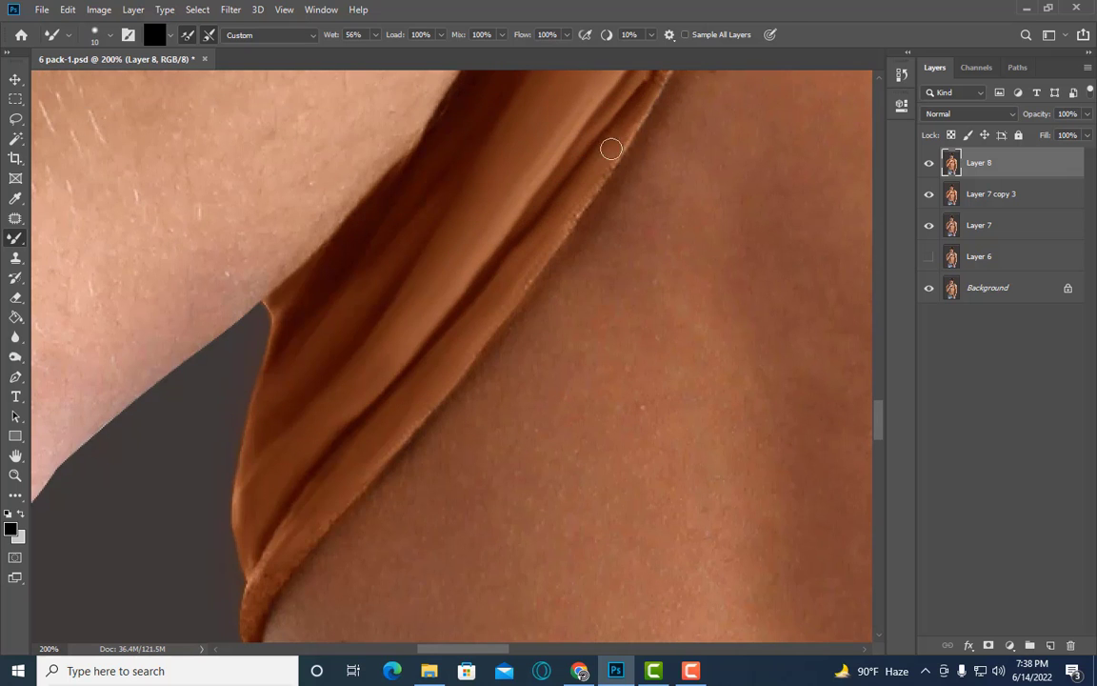
key("bracketright")
key("bracketleft")
scroll(492, 306, "down", 1)
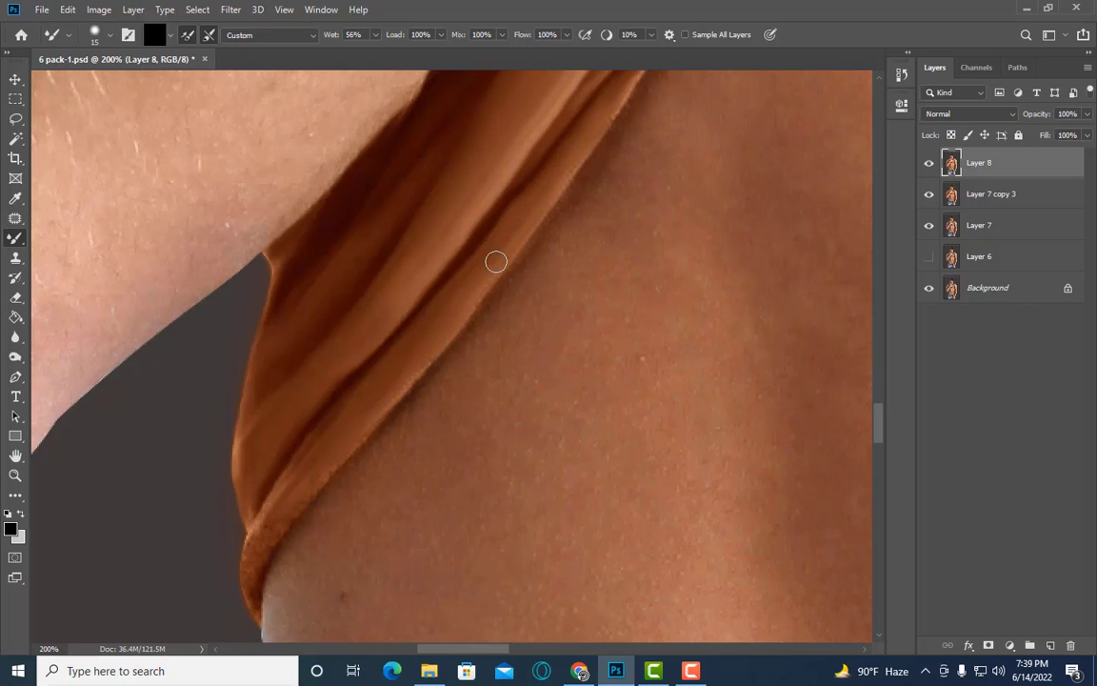
scroll(494, 259, "down", 1)
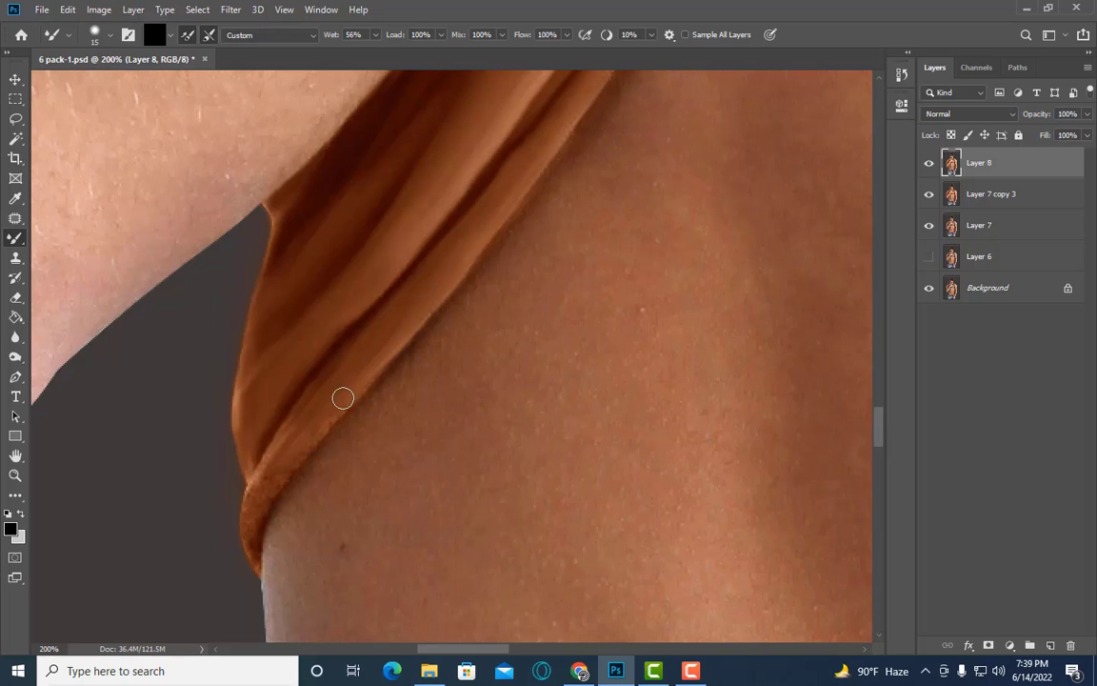
scroll(305, 436, "down", 1)
key("bracketleft")
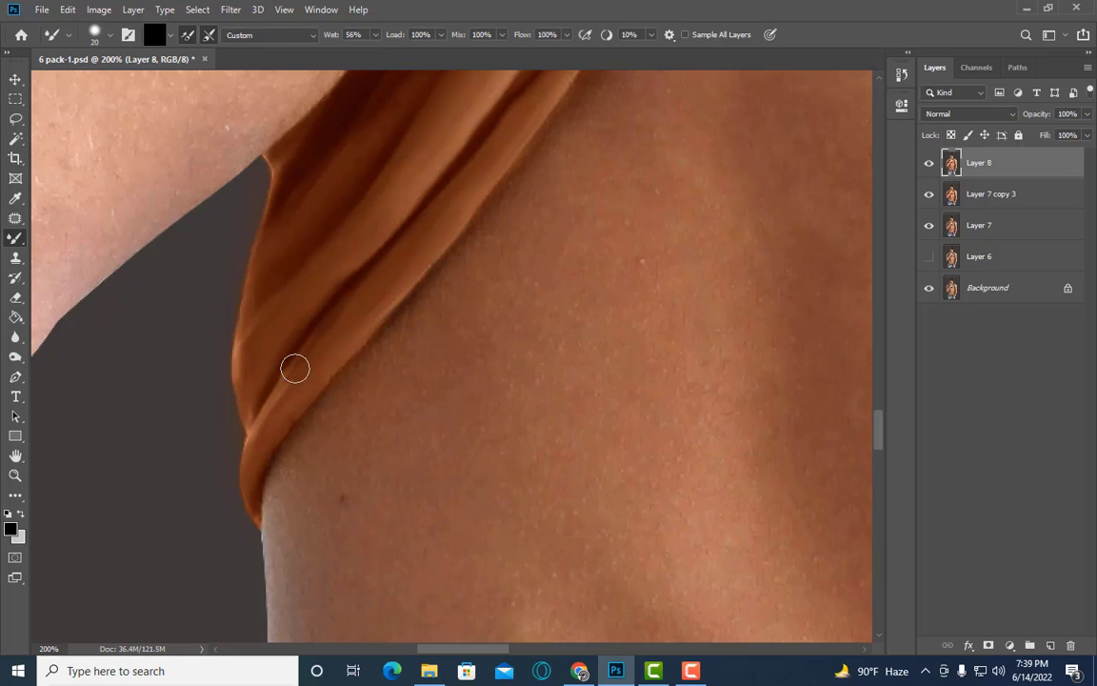
scroll(505, 233, "up", 4)
key("bracketleft")
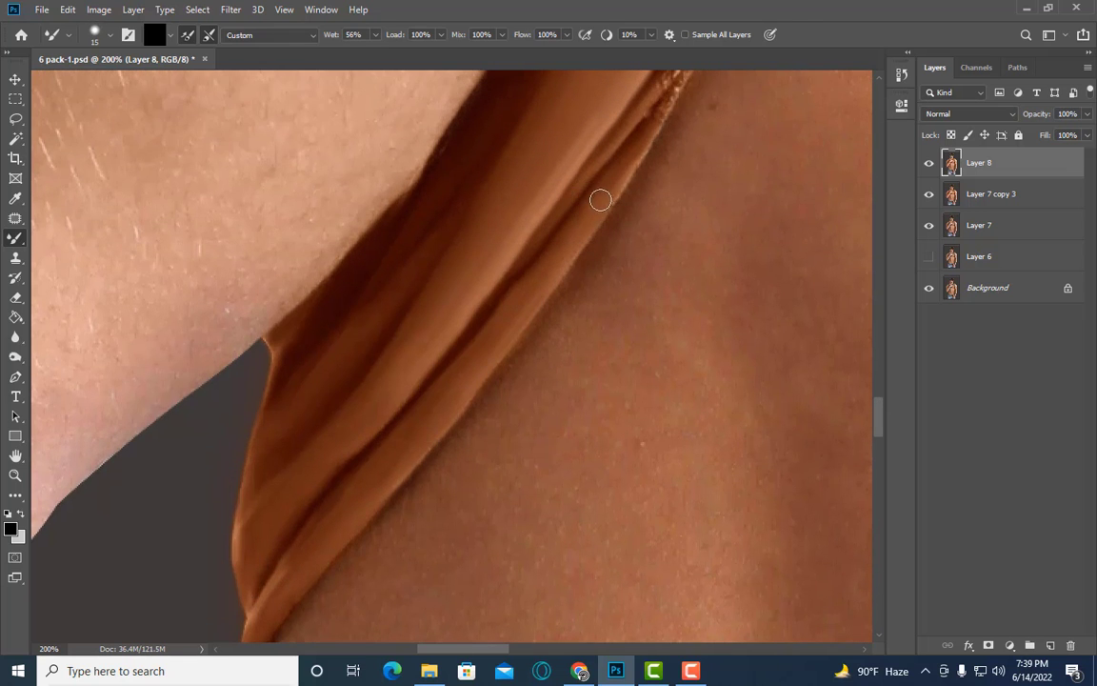
key("bracketleft")
key("bracketleft")
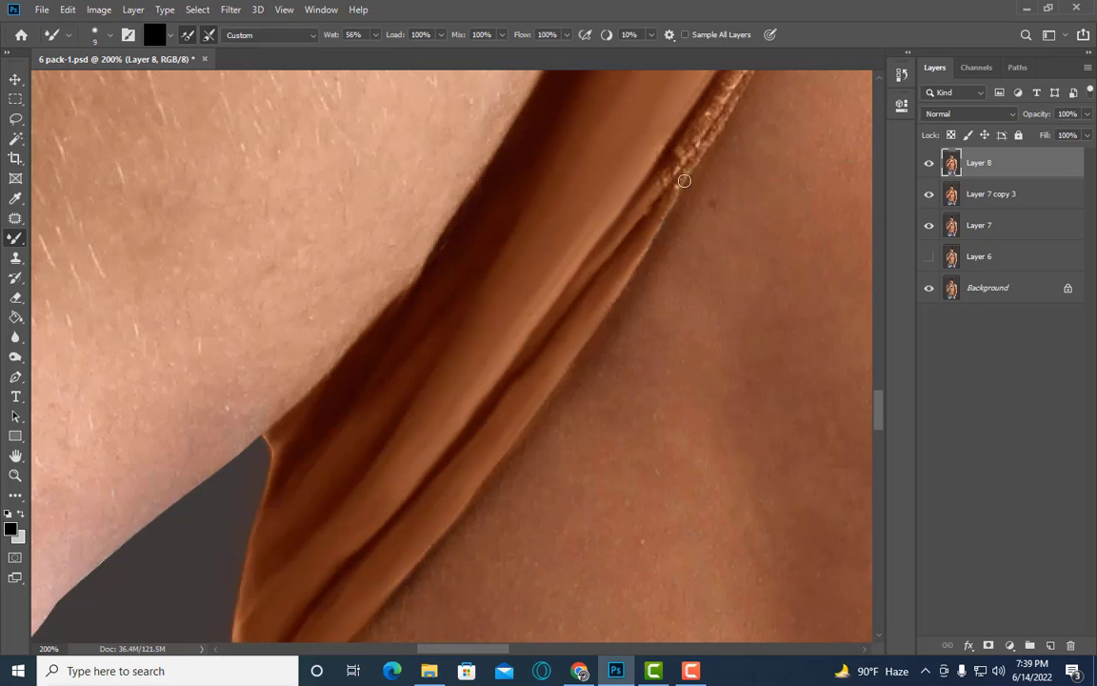
scroll(686, 171, "up", 2)
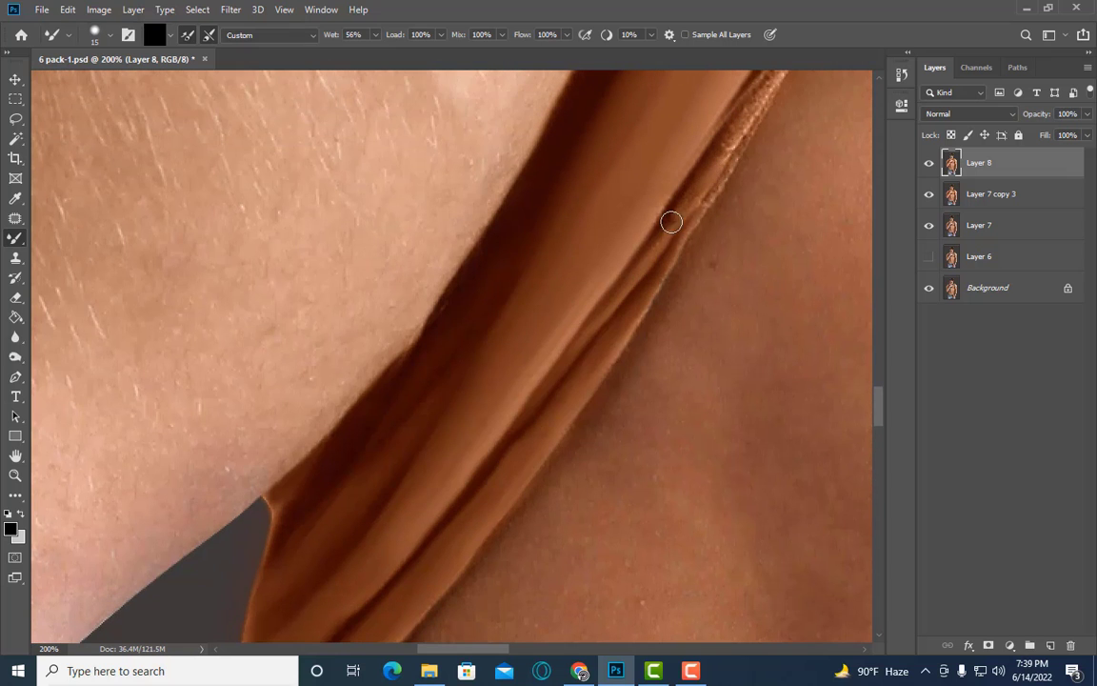
key("bracketright")
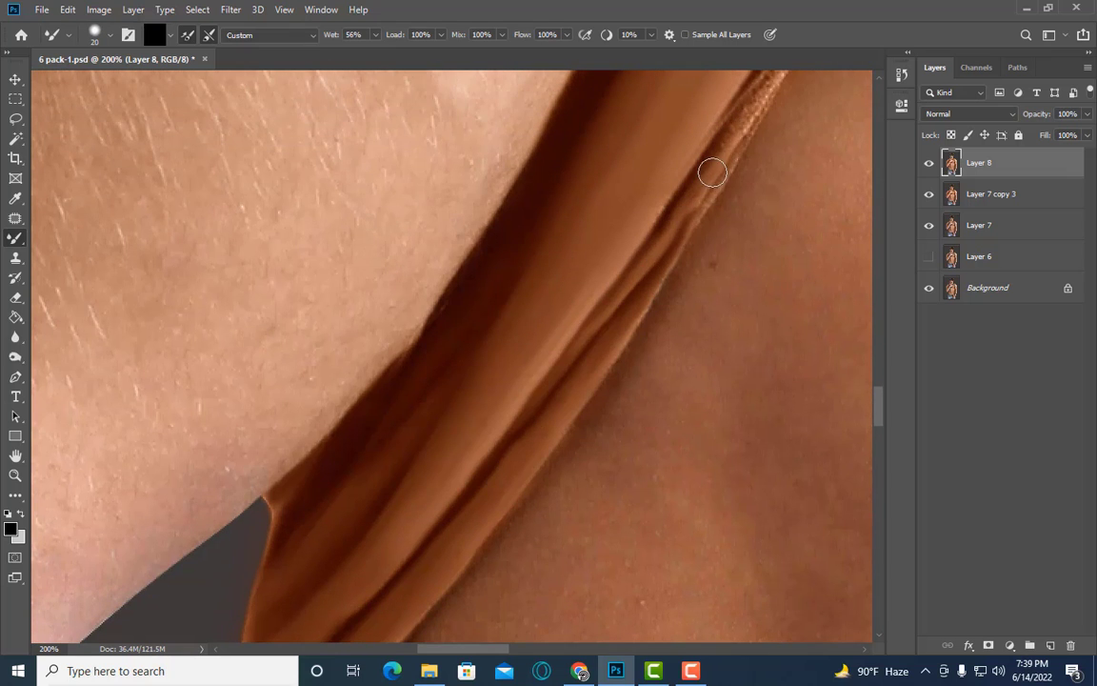
scroll(710, 179, "up", 1)
Step: Move right and up along the strap rim, resizing the brush for the next blending pass
scroll(561, 588, "right", 3)
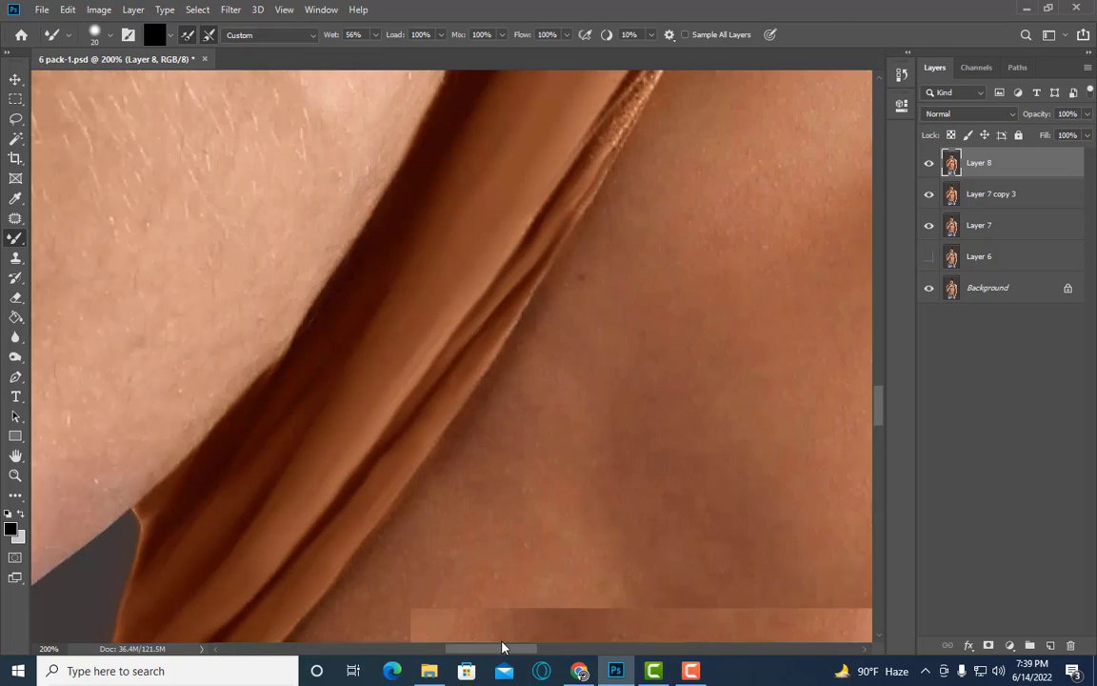
scroll(493, 535, "right", 3)
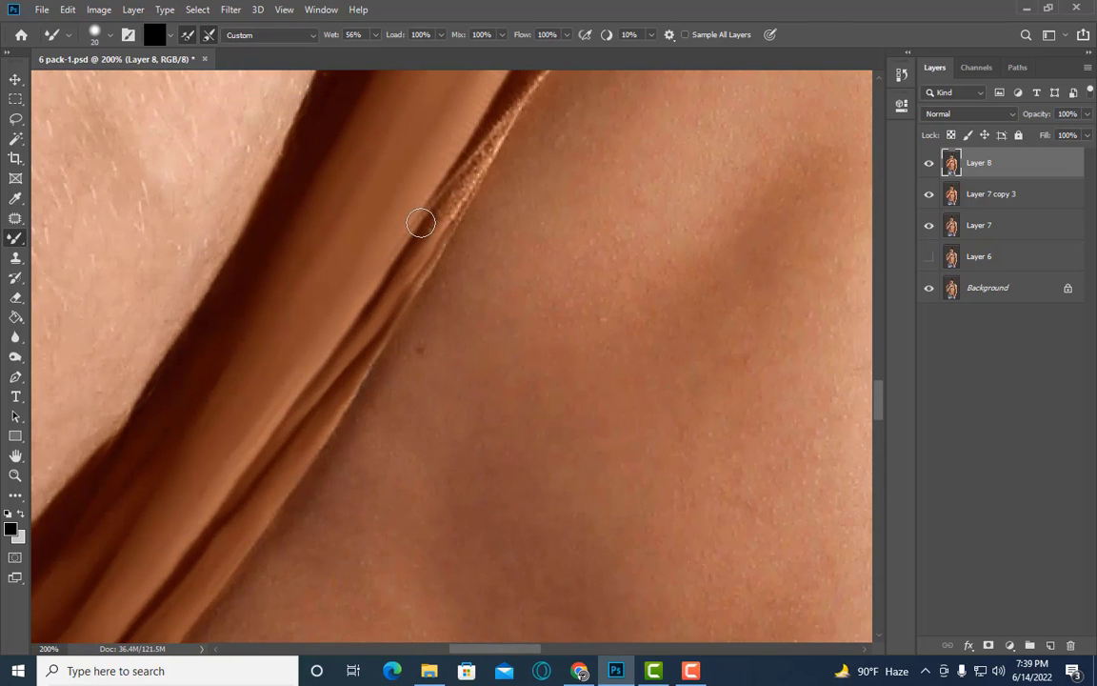
scroll(446, 216, "up", 2)
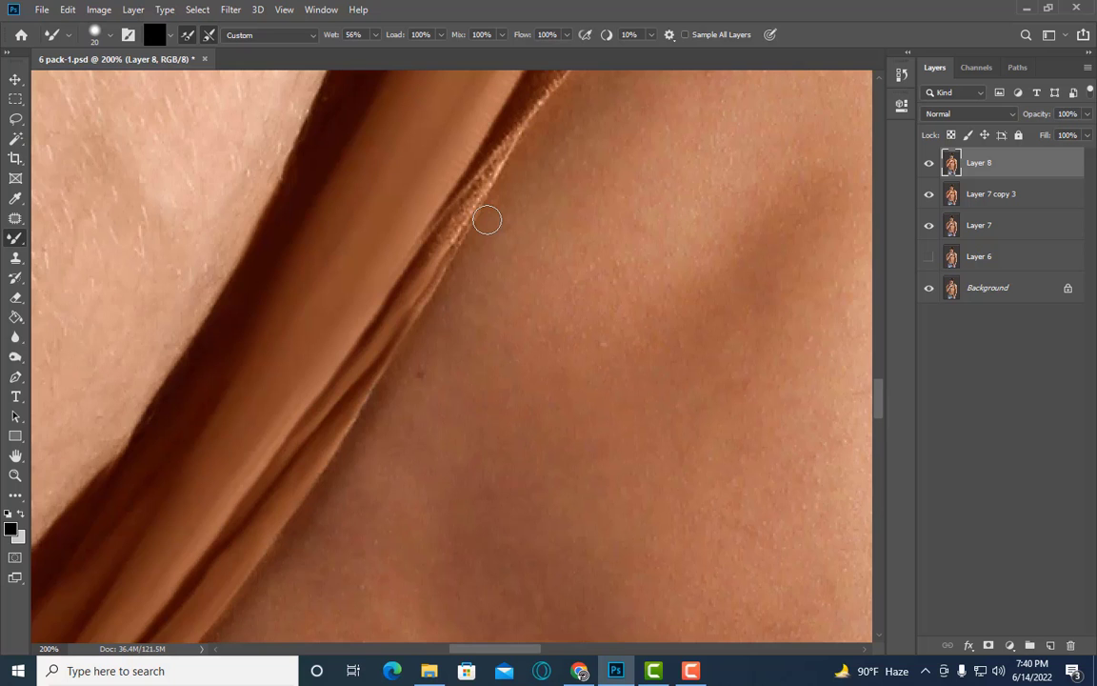
scroll(486, 220, "up", 3)
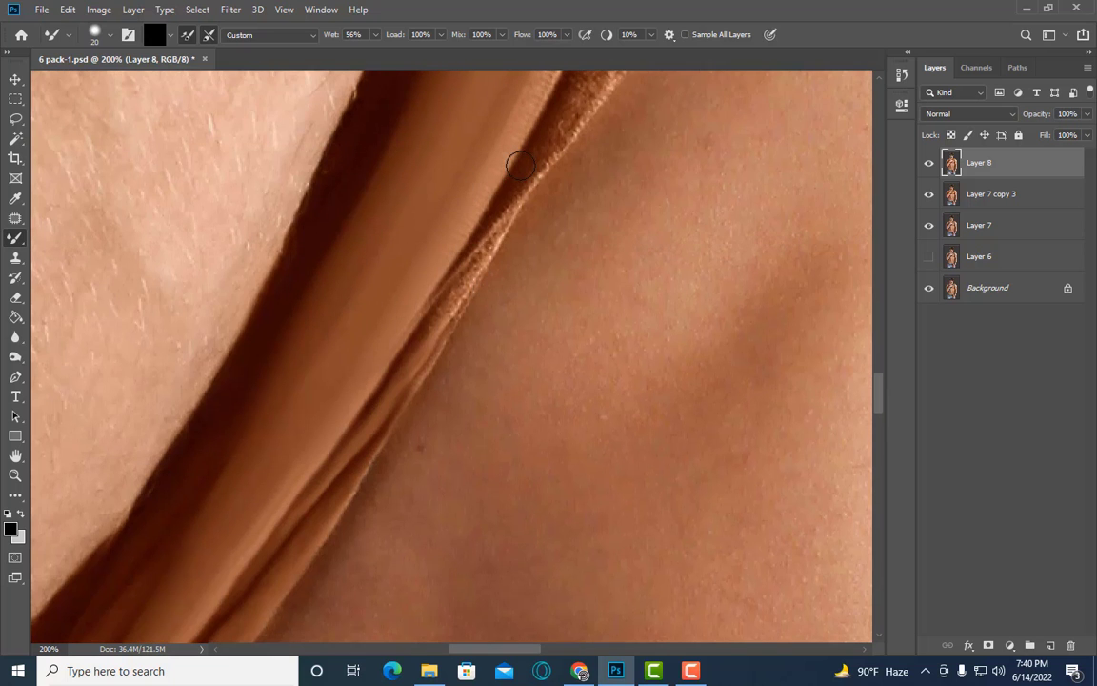
scroll(570, 117, "up", 2)
scroll(562, 129, "up", 2)
key("bracketright")
key("bracketright")
key("bracketright")
scroll(519, 220, "down", 3)
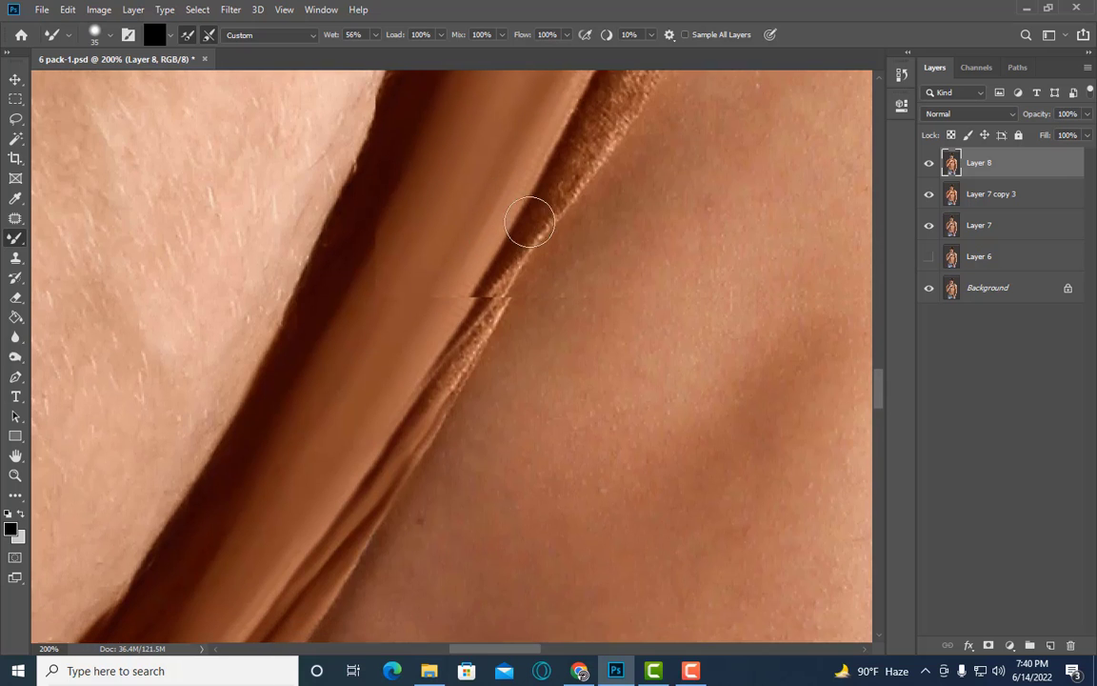
key("bracketleft")
key("bracketleft")
key("bracketleft")
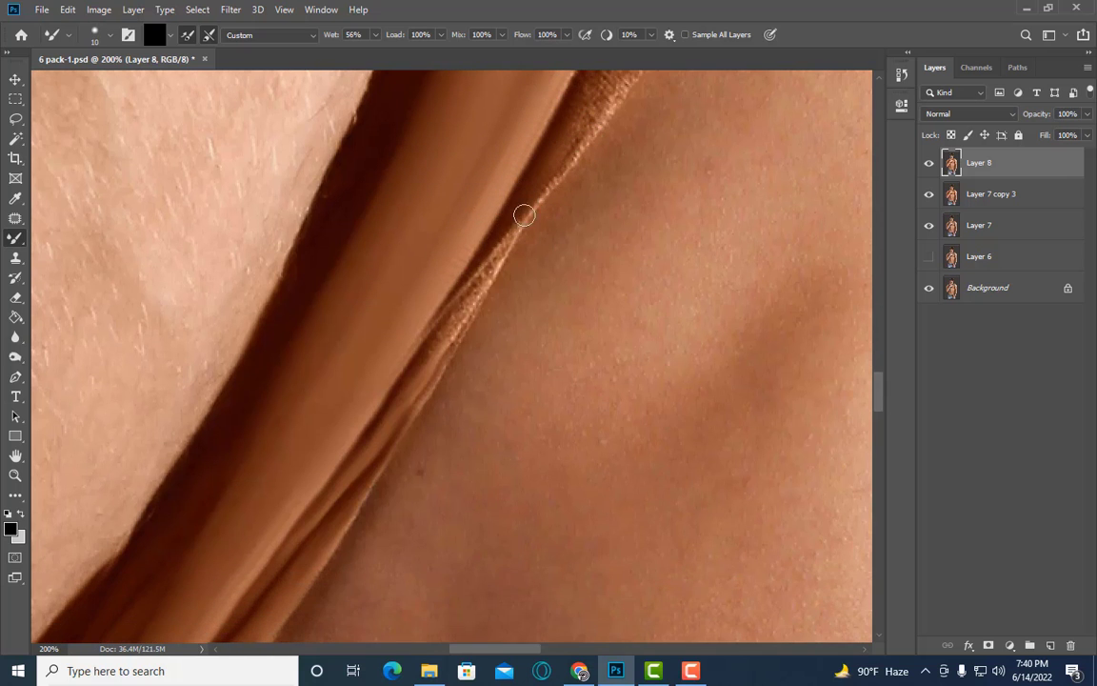
key("bracketright")
Step: Smooth the textured strap edge along the crease, up to the top of the crease
left_click_drag(412, 365, 494, 241)
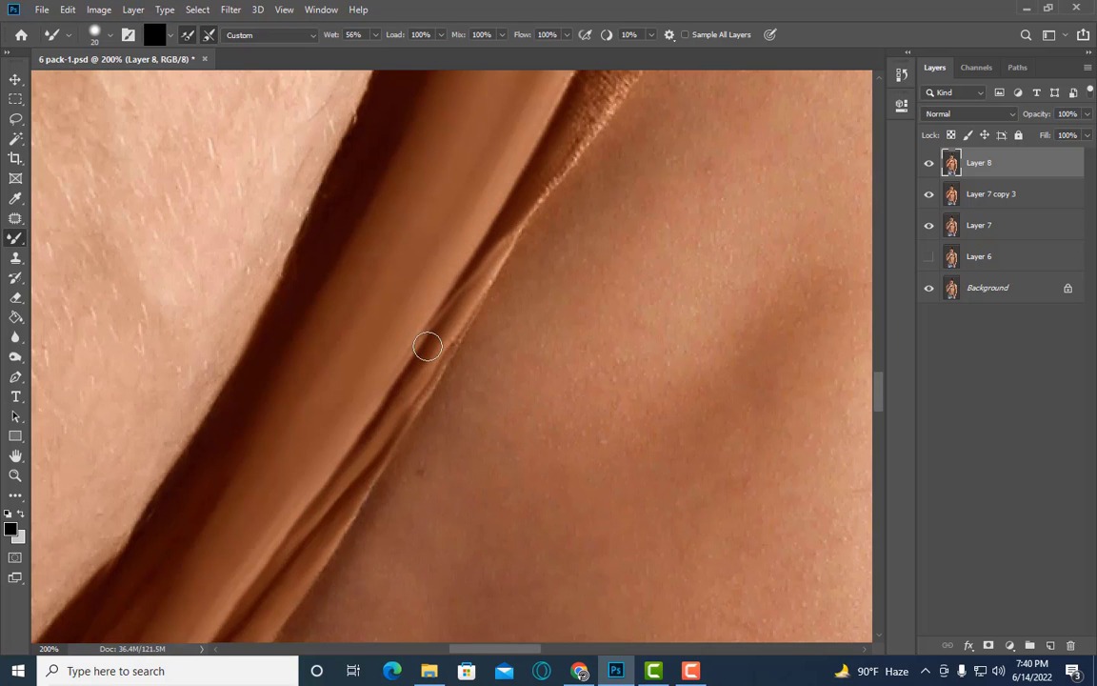
scroll(426, 346, "up", 2)
scroll(498, 296, "up", 1)
scroll(571, 271, "up", 1)
scroll(571, 272, "up", 2)
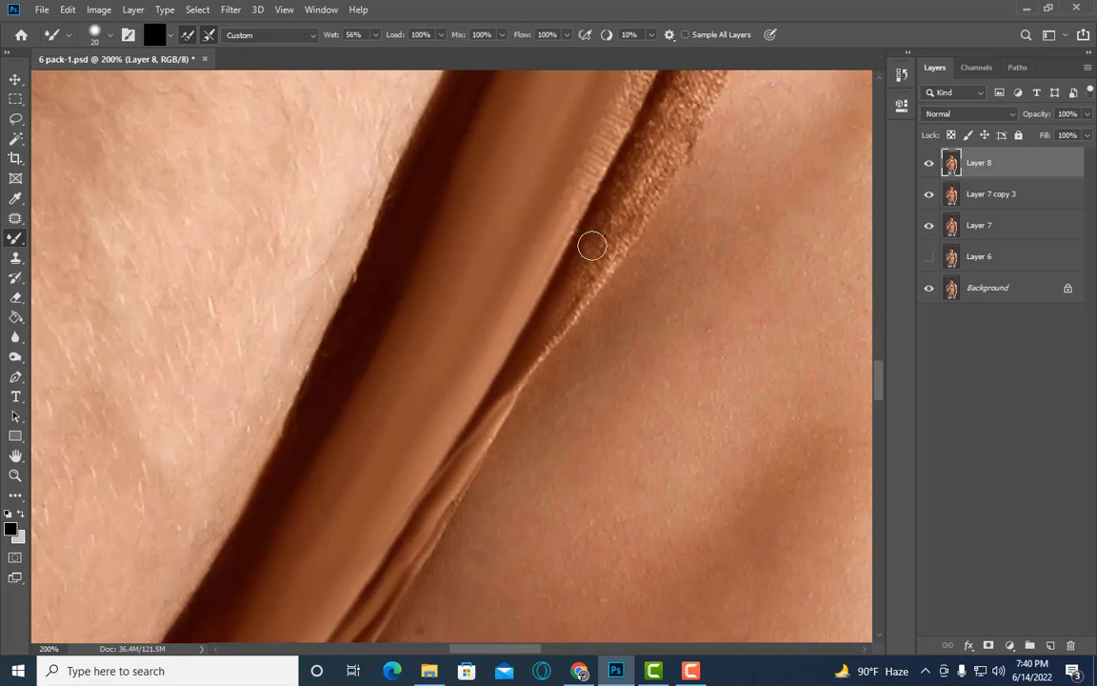
key("bracketright")
mouse_move(596, 115)
left_mouse_down()
mouse_move(631, 167)
mouse_move(570, 279)
mouse_move(593, 223)
left_mouse_up()
Step: Blend the speckled knit texture along the strap ridge with a larger Mixer Brush stroke
scroll(563, 255, "down", 1)
key("bracketleft")
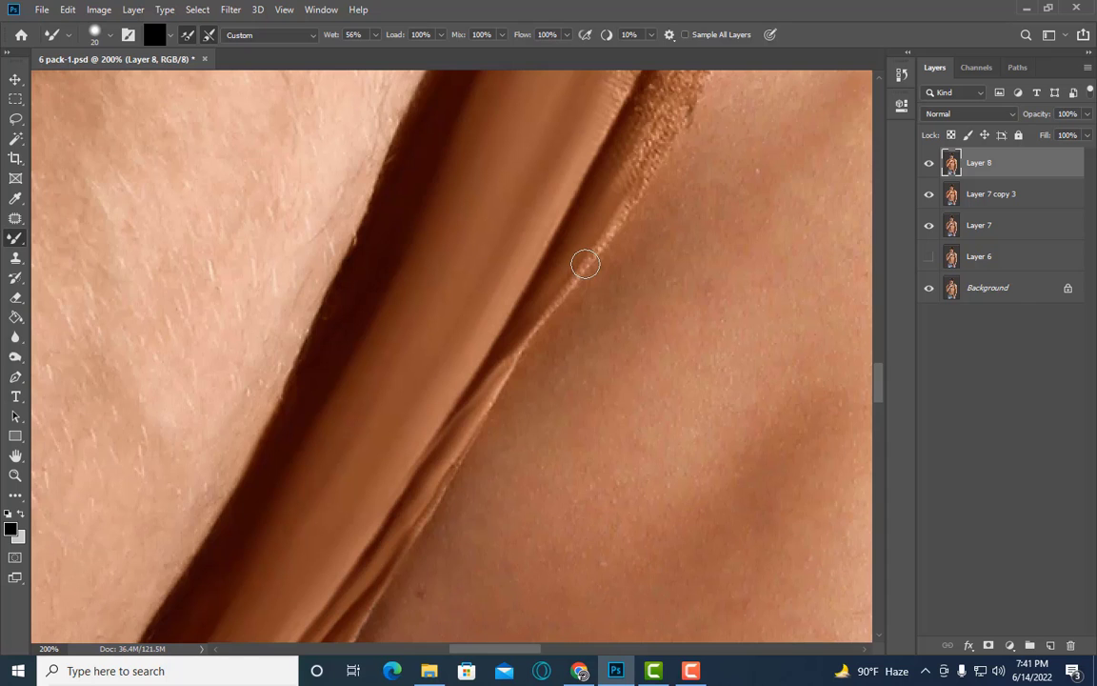
scroll(563, 308, "down", 1)
key("bracketleft")
key("bracketleft")
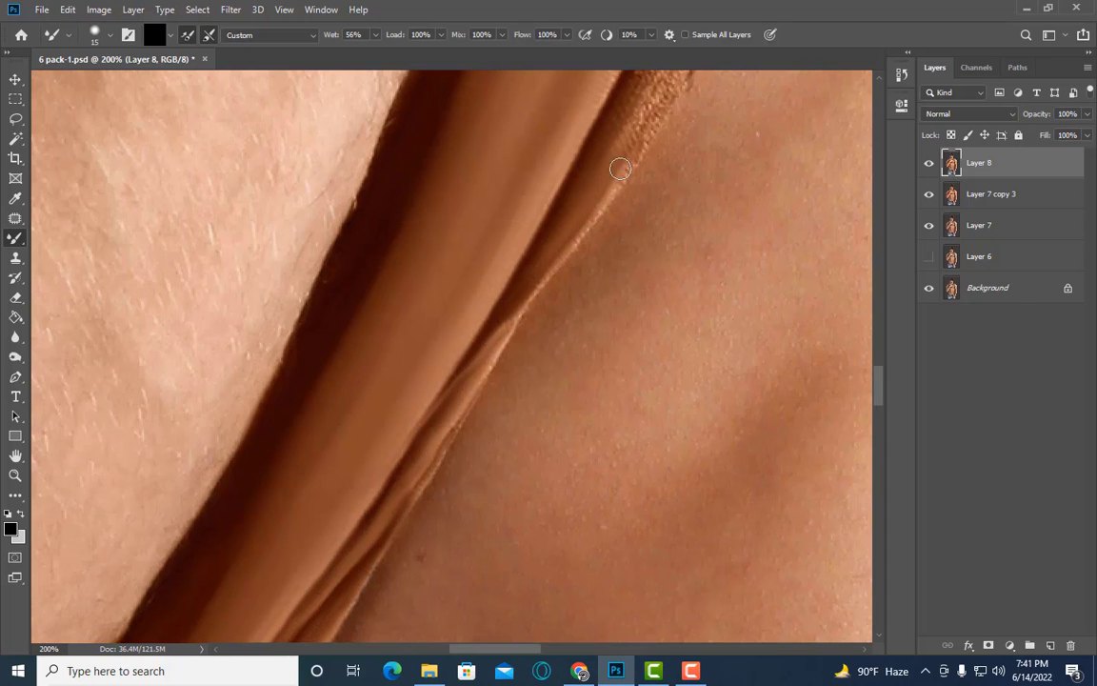
scroll(572, 152, "up", 1)
key("bracketright")
scroll(647, 105, "up", 1)
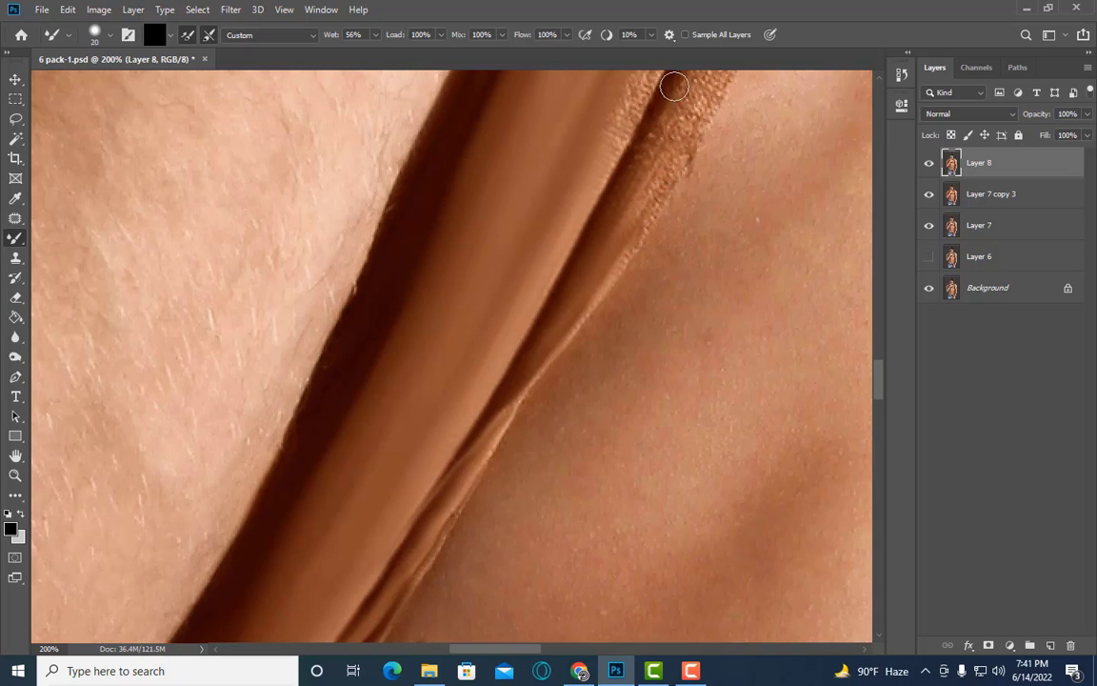
scroll(653, 157, "up", 1)
key("bracketright")
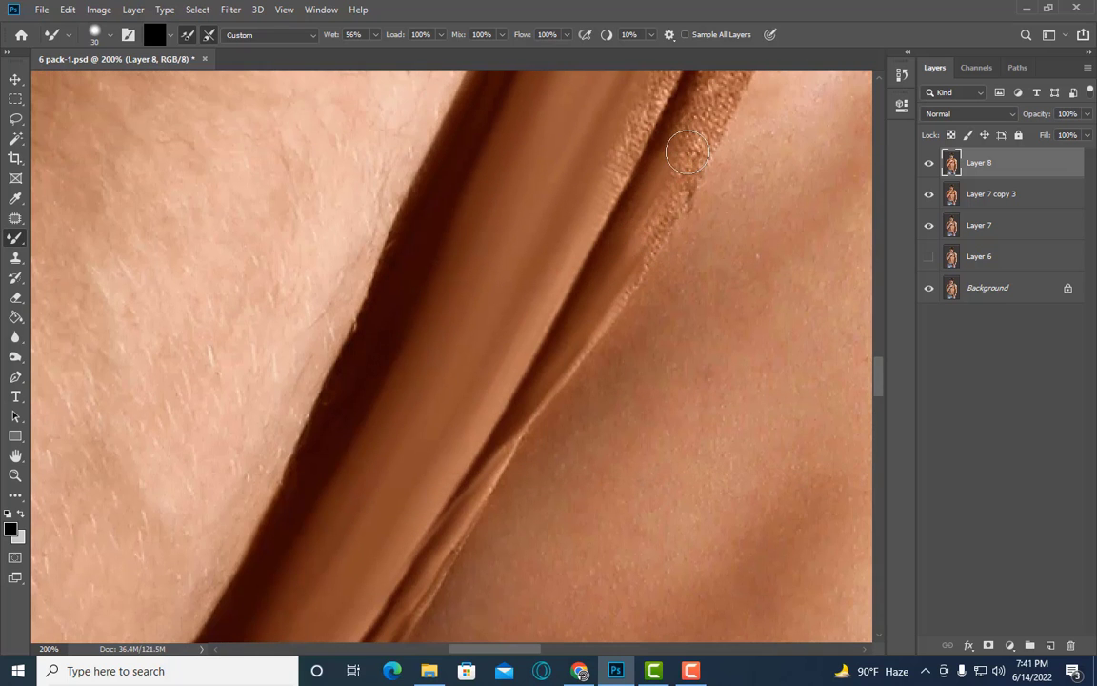
left_click_drag(588, 313, 676, 159)
Step: Smooth the remaining textured edge of the fabric ridge into painted brown
key("bracketleft")
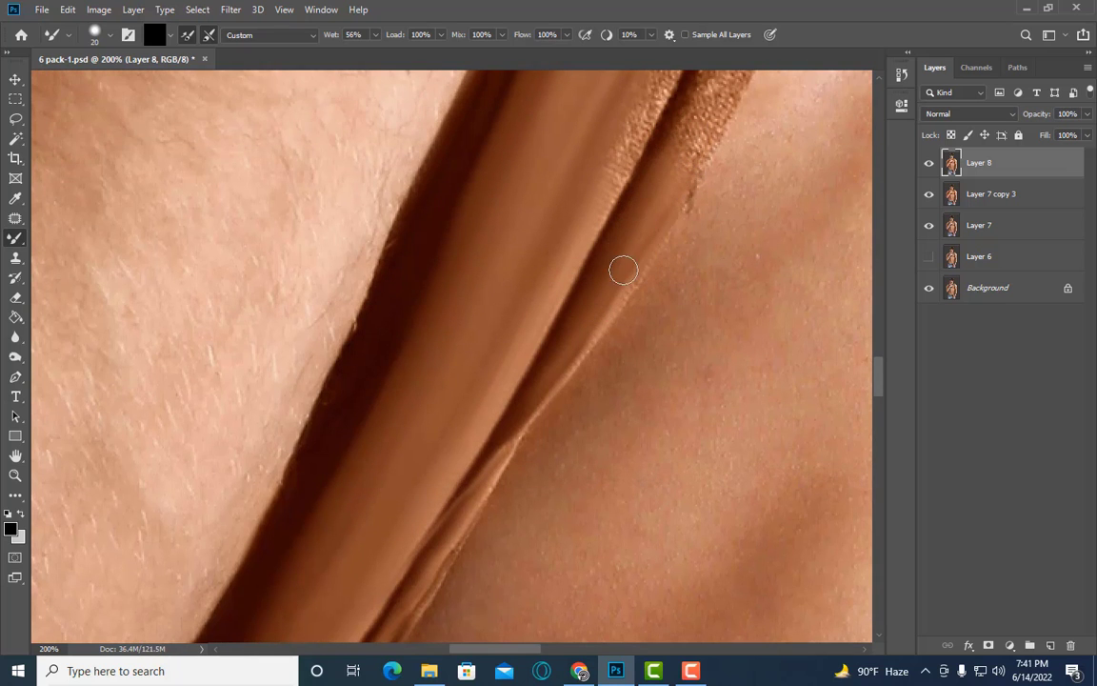
scroll(563, 363, "up", 1)
scroll(608, 321, "up", 1)
key("bracketright")
key("bracketright")
key("bracketright")
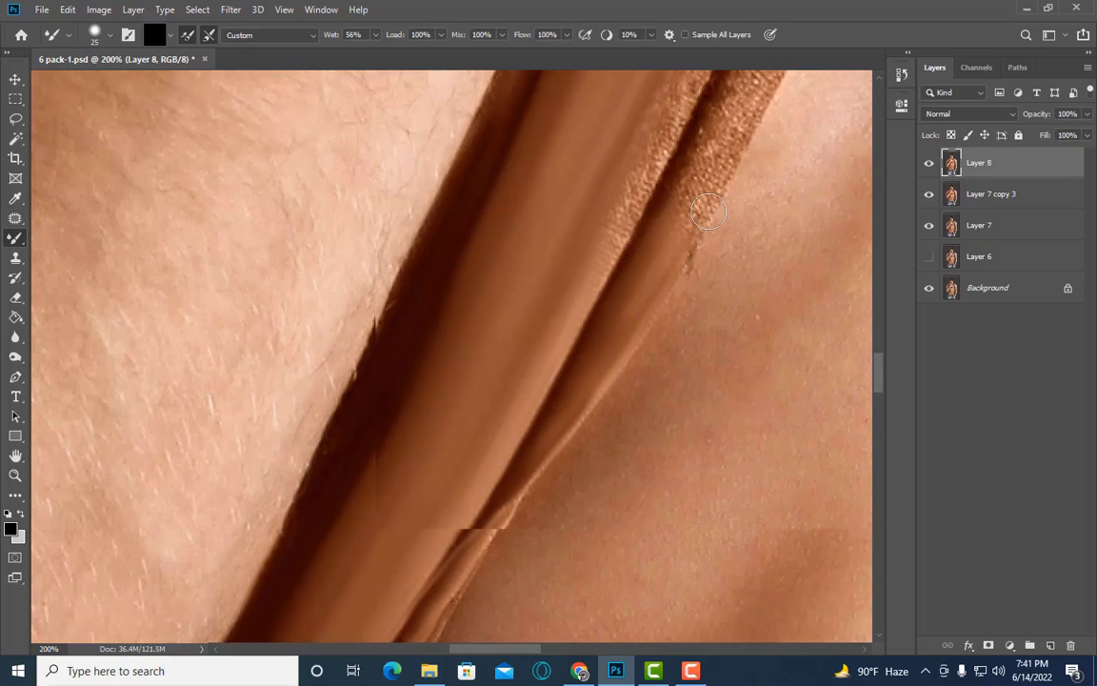
scroll(657, 263, "up", 1)
key("bracketleft")
scroll(686, 260, "up", 1)
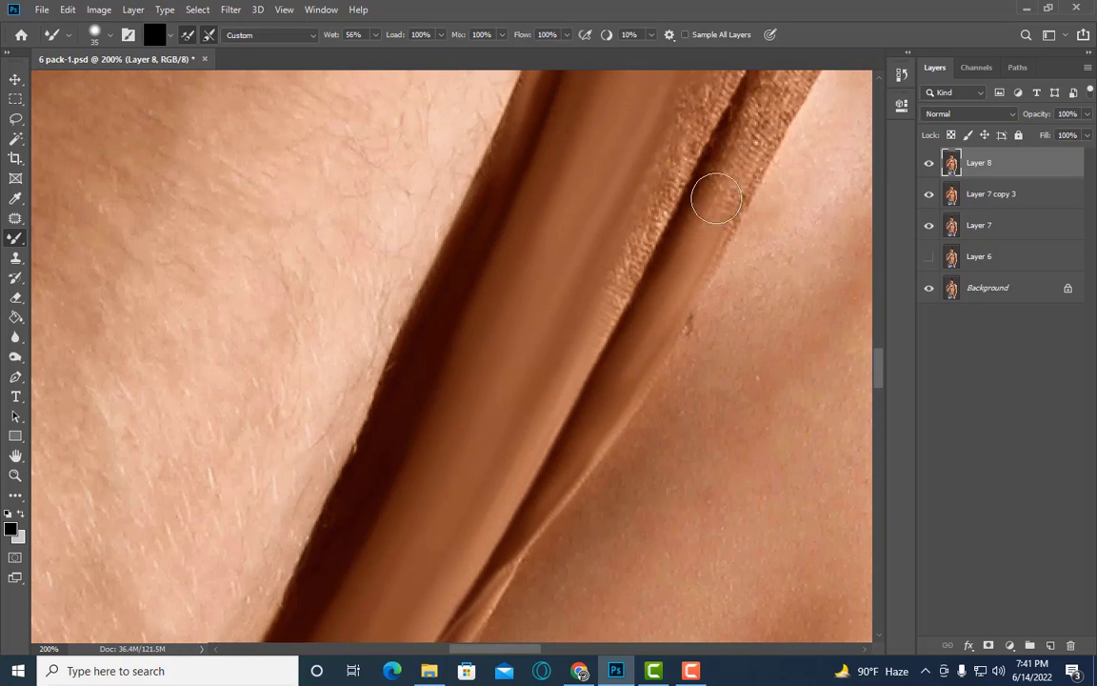
scroll(696, 219, "up", 2)
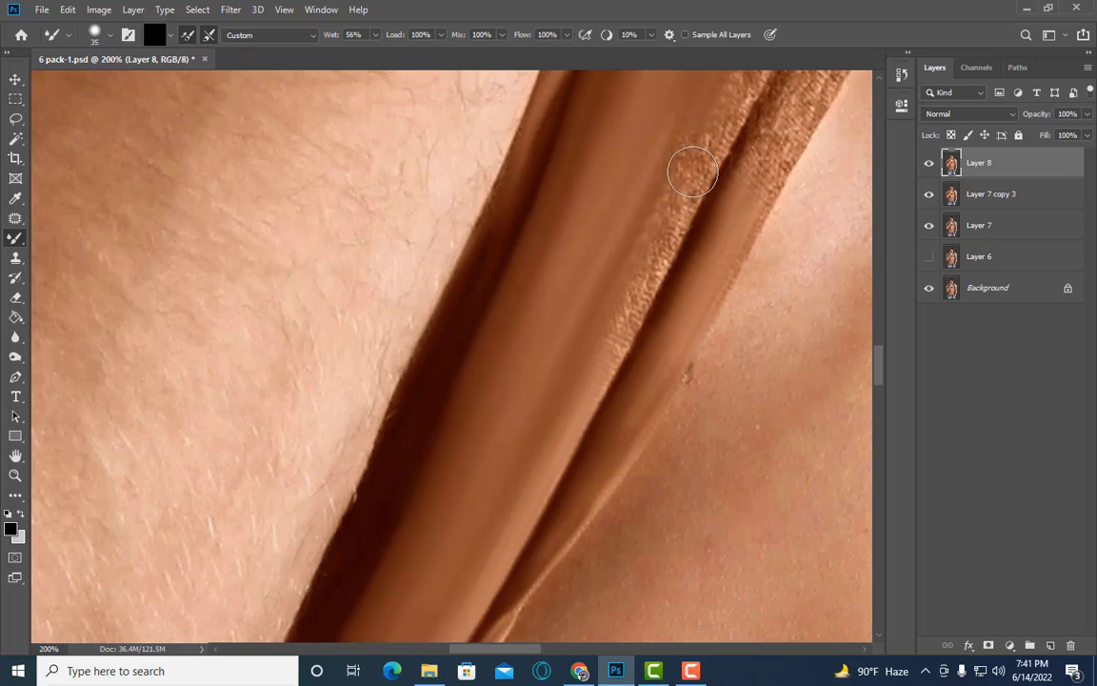
mouse_move(649, 245)
left_mouse_down()
mouse_move(642, 294)
mouse_move(602, 348)
left_mouse_up()
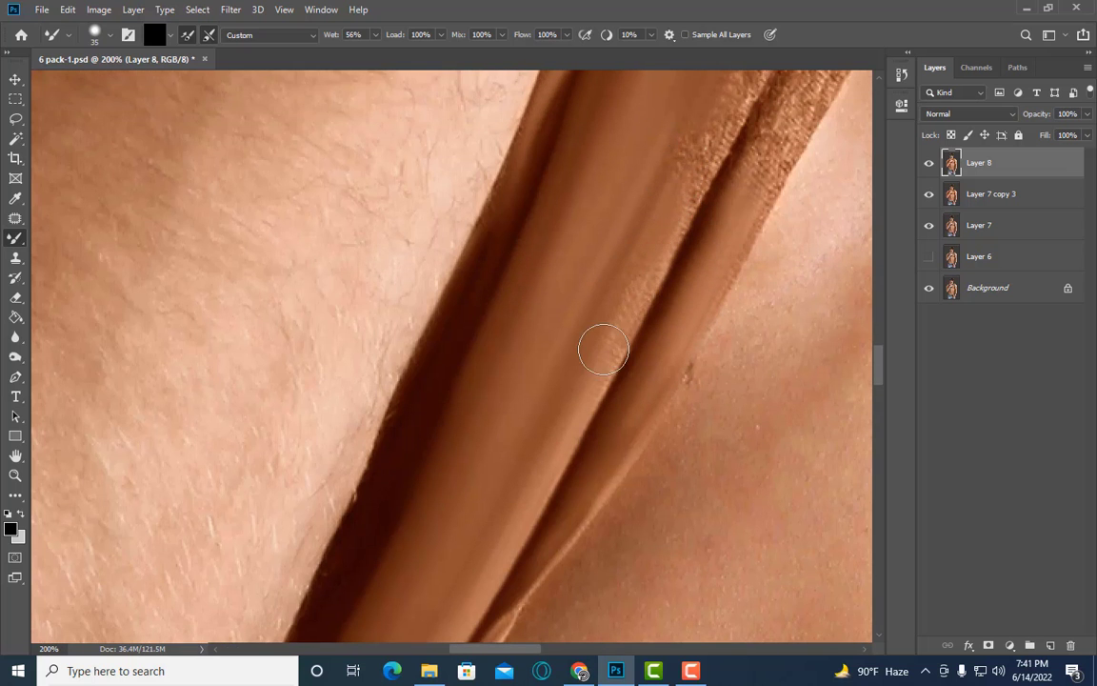
key("bracketright")
key("bracketright")
scroll(629, 276, "up", 2)
key("bracketleft")
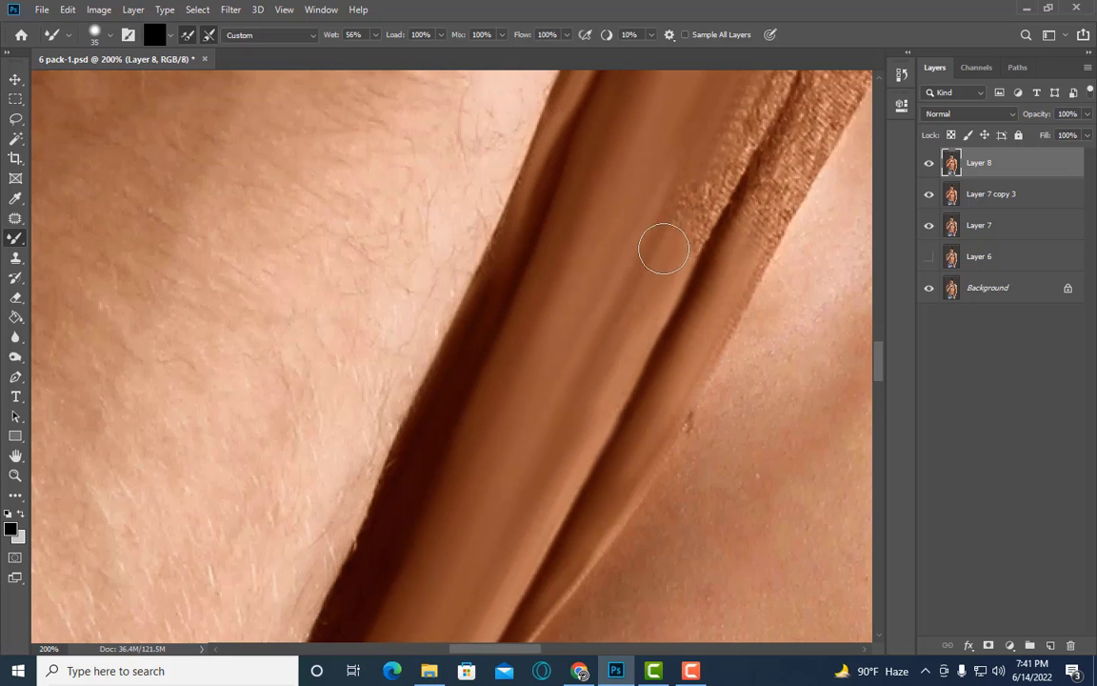
Step: Zoom out to 100% to view more of the strap, then back in to 200%
key("ctrl+minus")
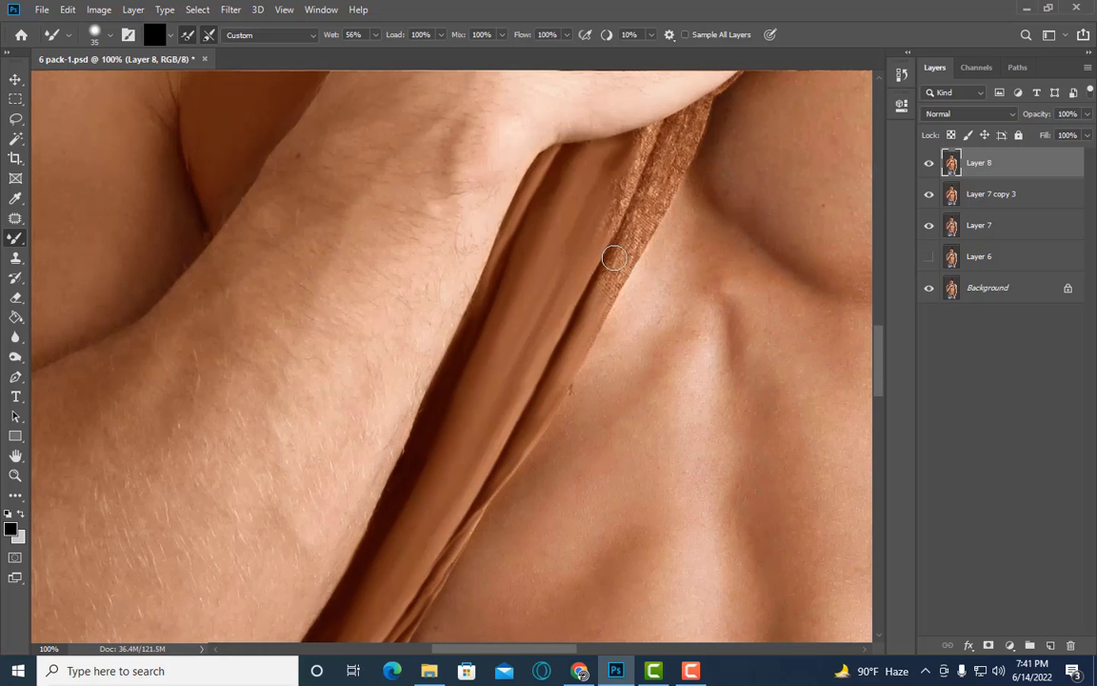
scroll(536, 404, "up", 2)
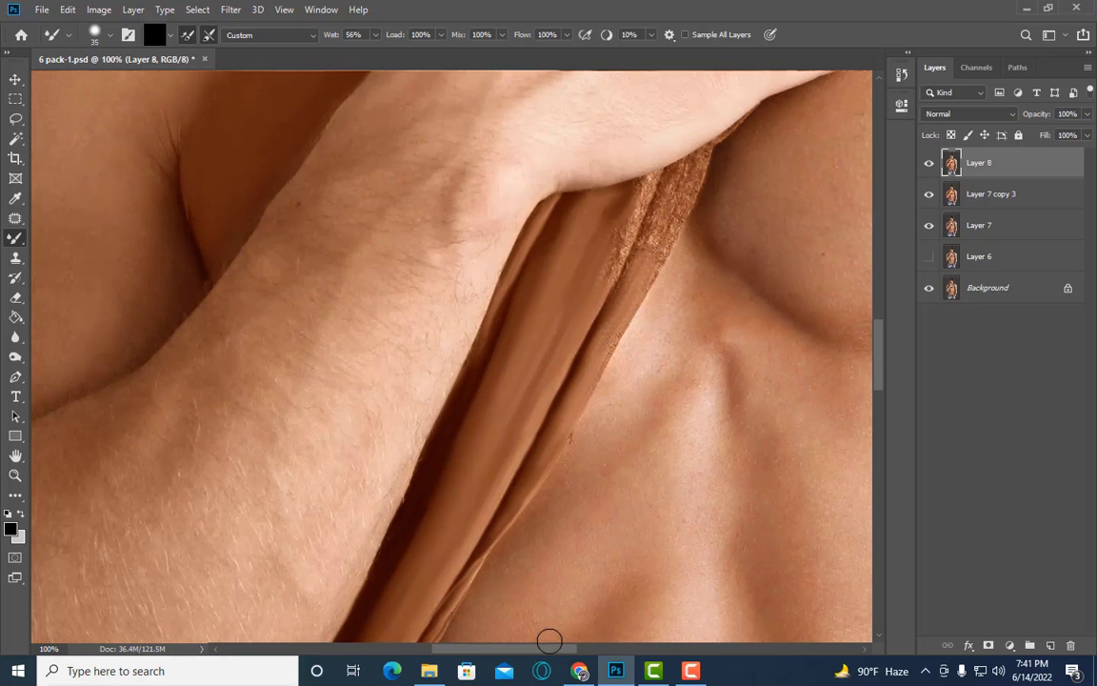
left_click_drag(554, 648, 566, 649)
scroll(596, 299, "up", 2)
key("ctrl+plus")
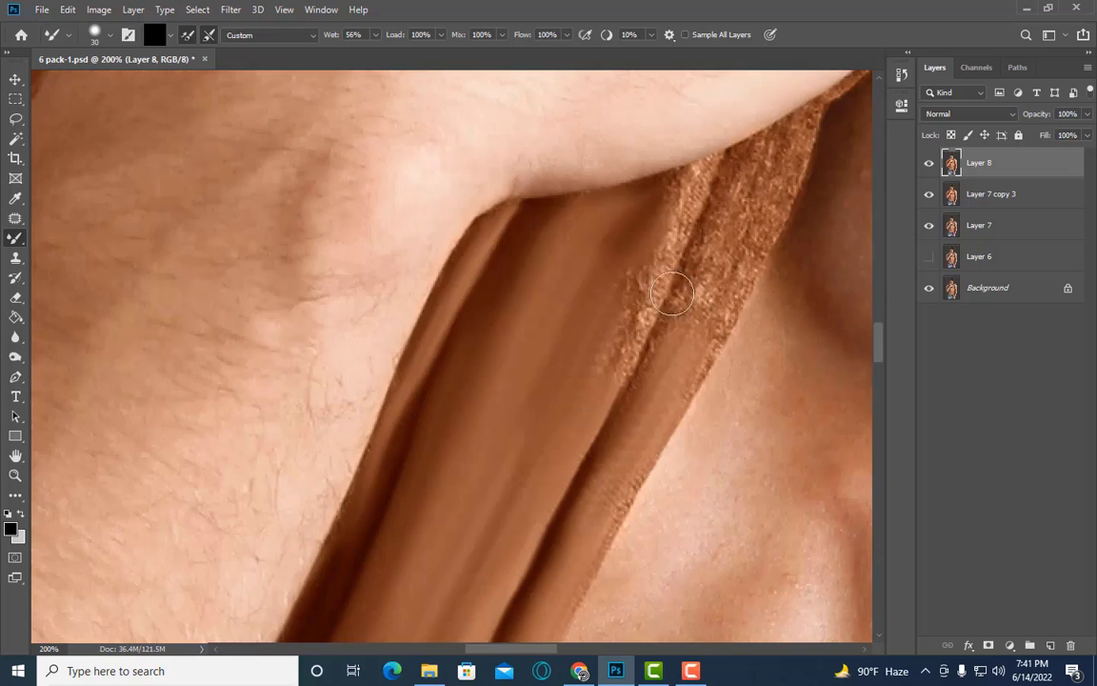
Step: Smooth the strap's upper textured edge into painted fabric with a smaller brush
key("bracketleft")
scroll(624, 386, "down", 1)
scroll(627, 377, "down", 1)
key("bracketleft")
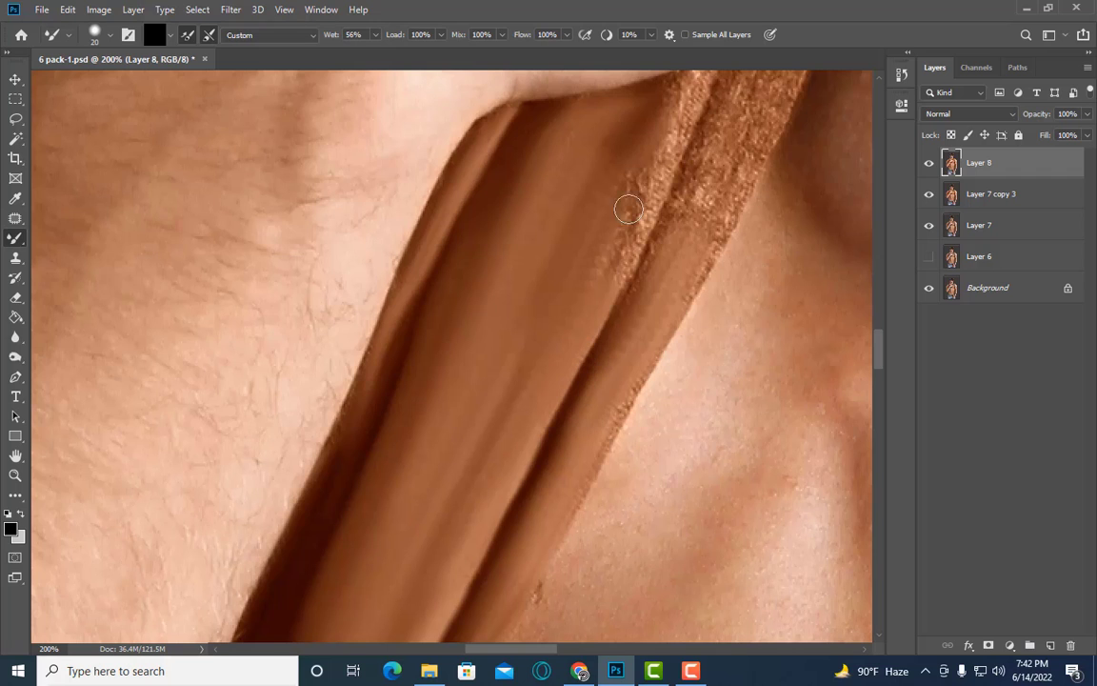
key("bracketright")
left_click_drag(632, 162, 631, 196)
Step: Adjust the brush size while scrolling along the strap edge below the hand
key("bracketright")
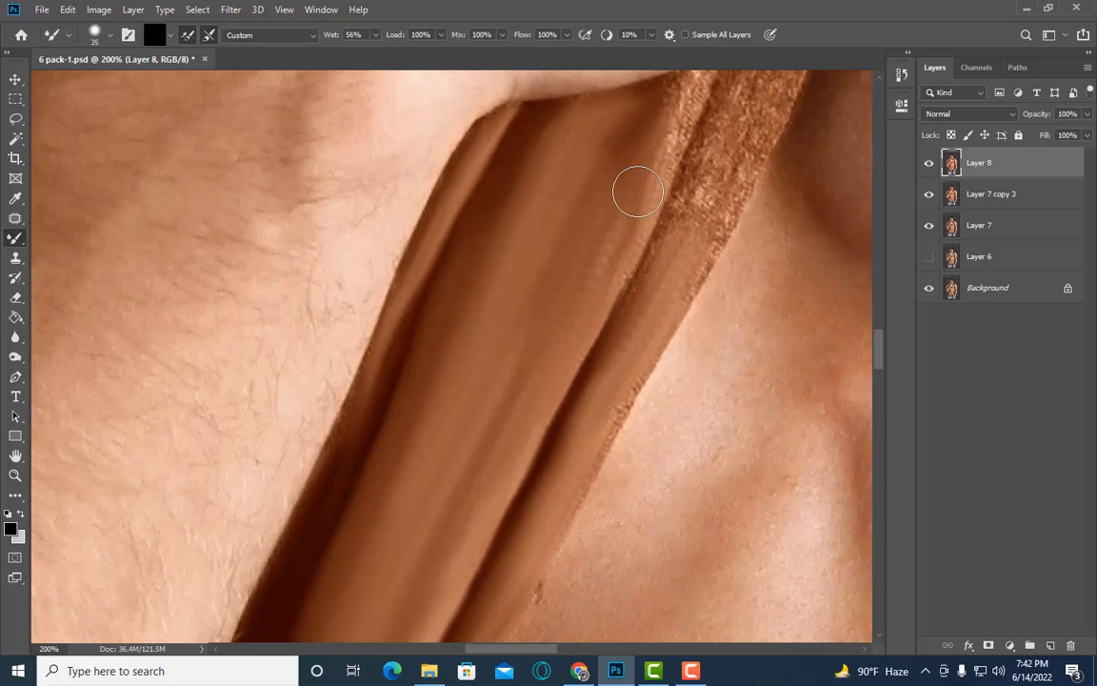
scroll(633, 309, "down", 2)
scroll(633, 309, "down", 2)
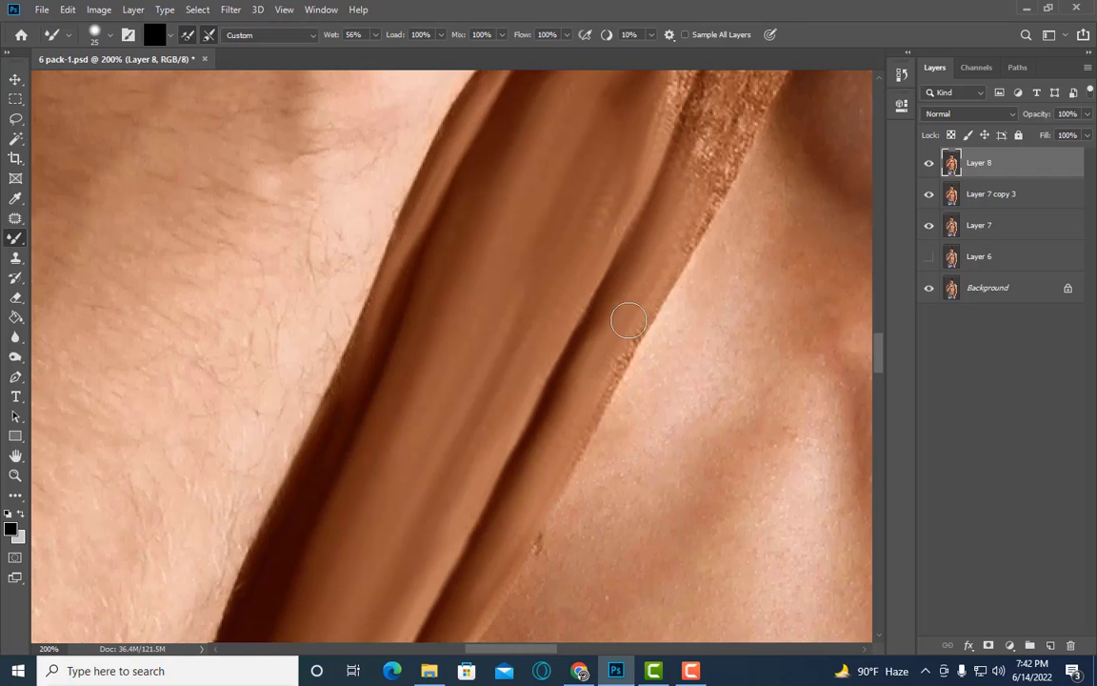
key("bracketleft")
scroll(562, 381, "down", 1)
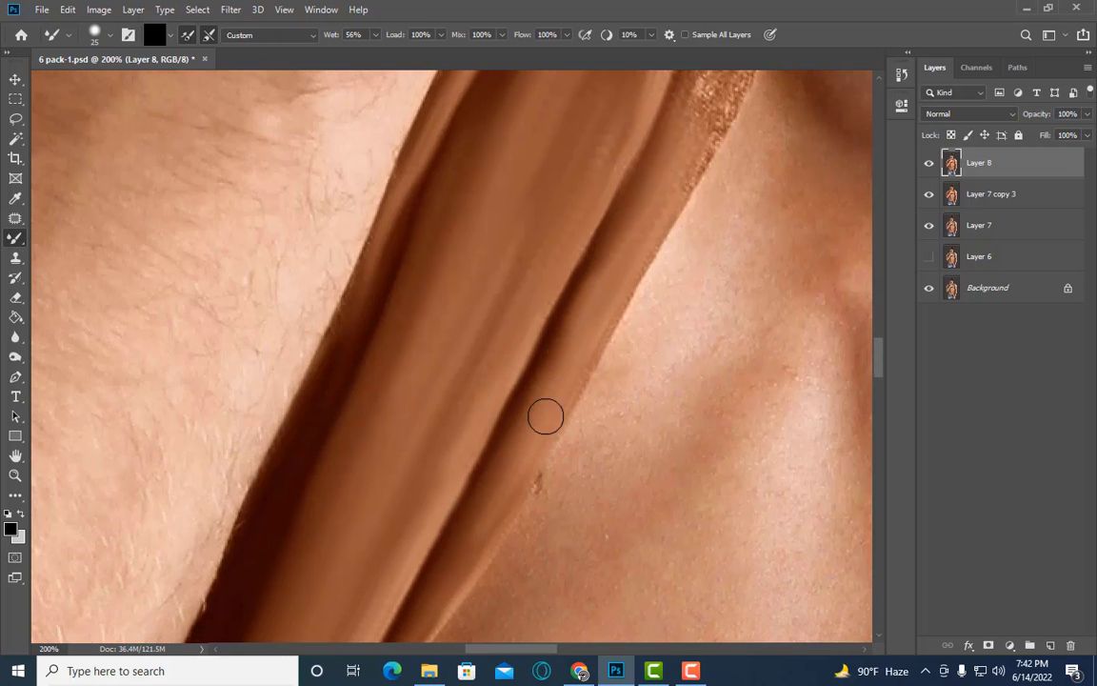
key("bracketright")
key("bracketright")
scroll(571, 410, "up", 1)
scroll(666, 238, "up", 2)
Step: Smear the remaining textured strip along the fabric edge smooth with two small strokes
key("bracketright")
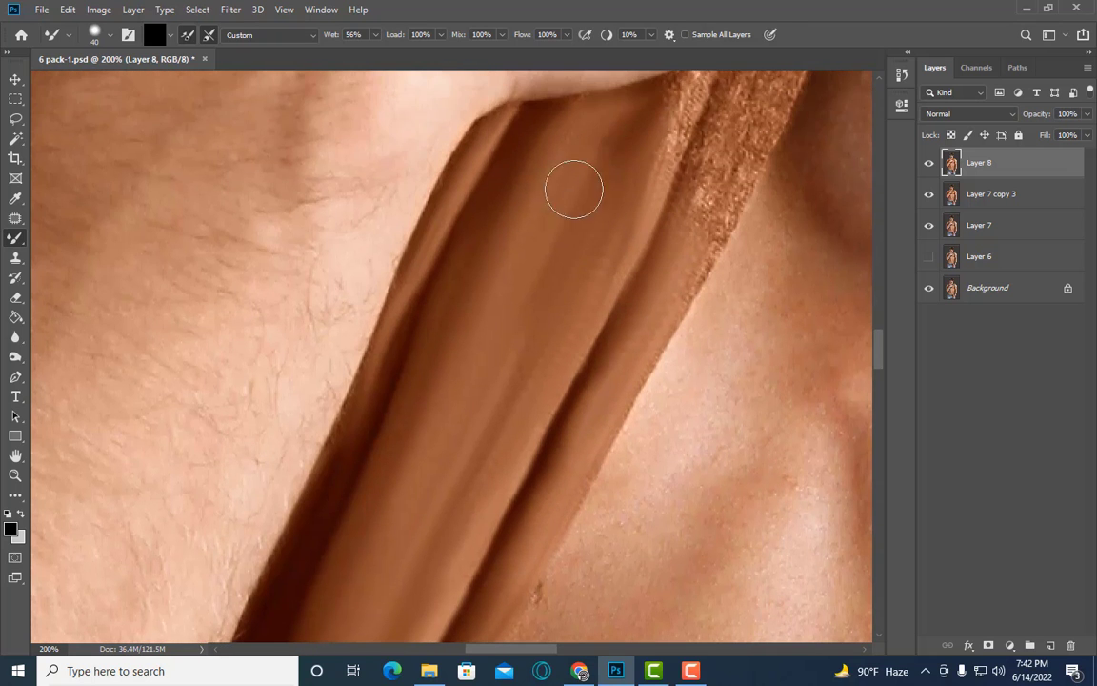
key("bracketright")
key("bracketright")
scroll(562, 311, "up", 2)
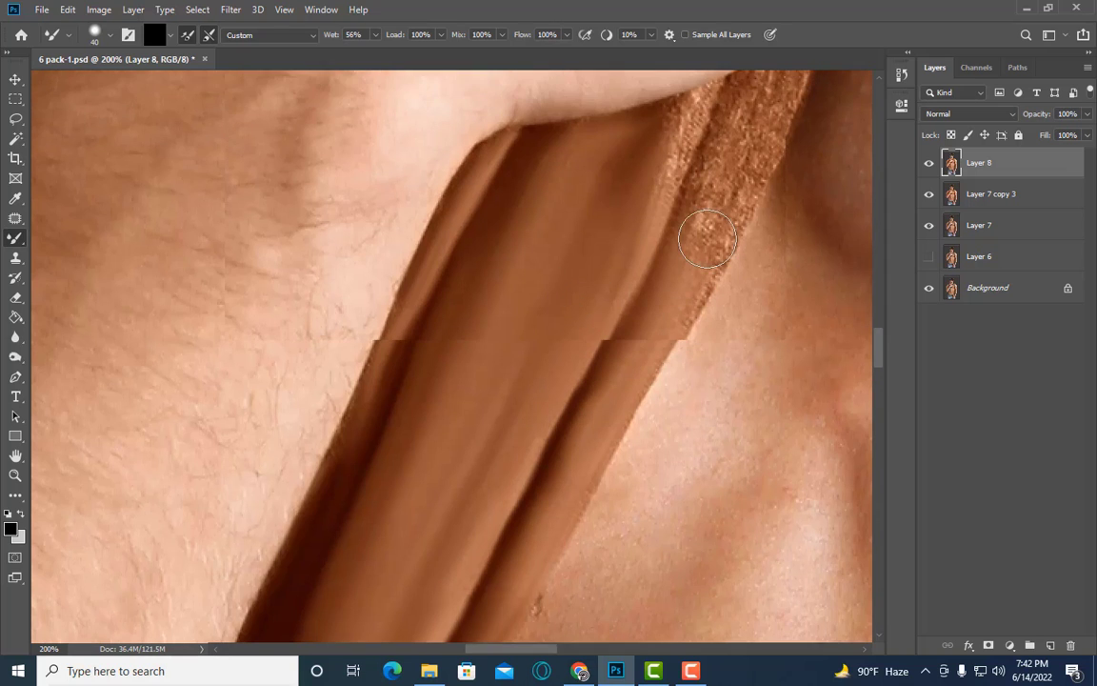
key("bracketleft")
key("bracketleft")
key("bracketleft")
key("bracketleft")
left_click_drag(736, 172, 751, 204)
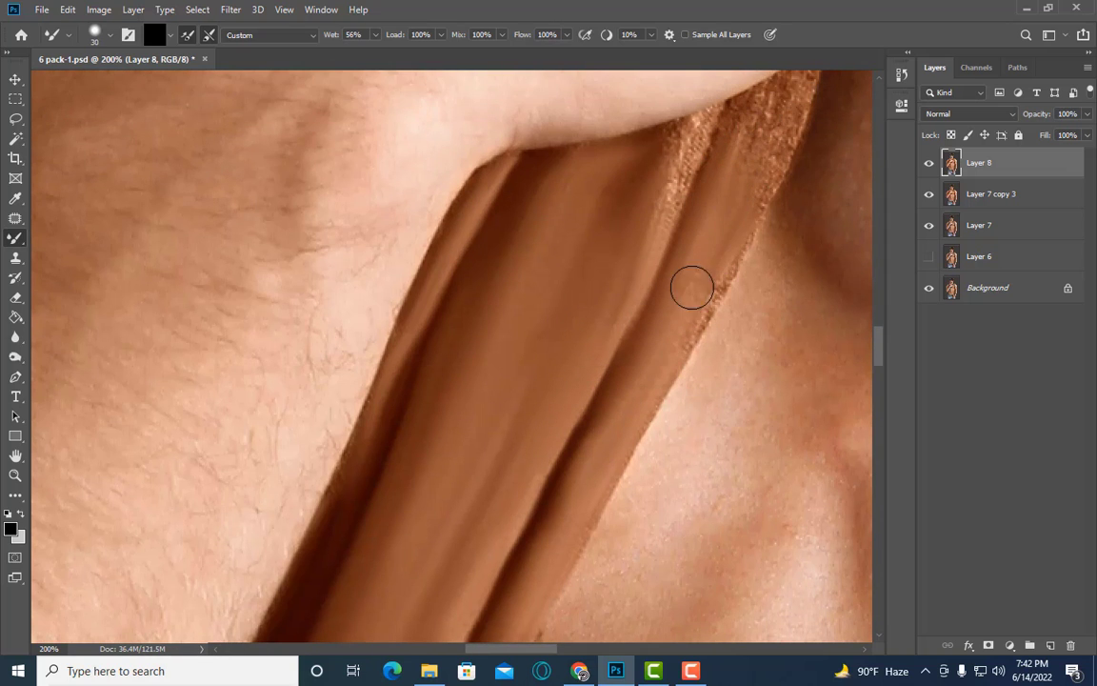
left_click_drag(739, 220, 702, 314)
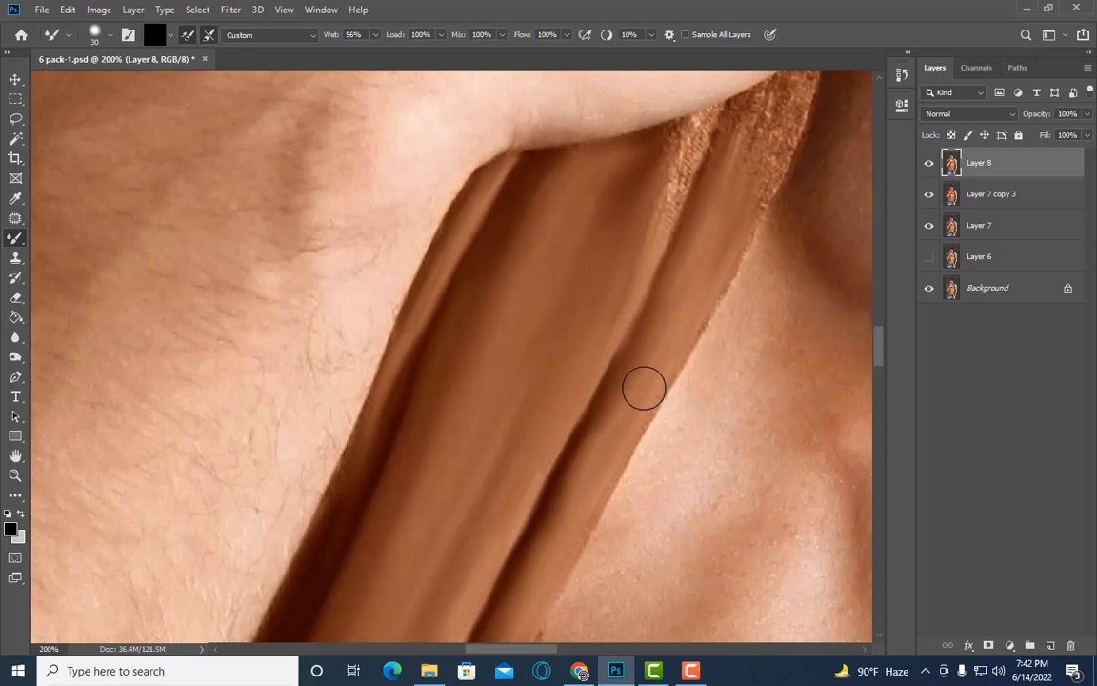
scroll(705, 314, "up", 2)
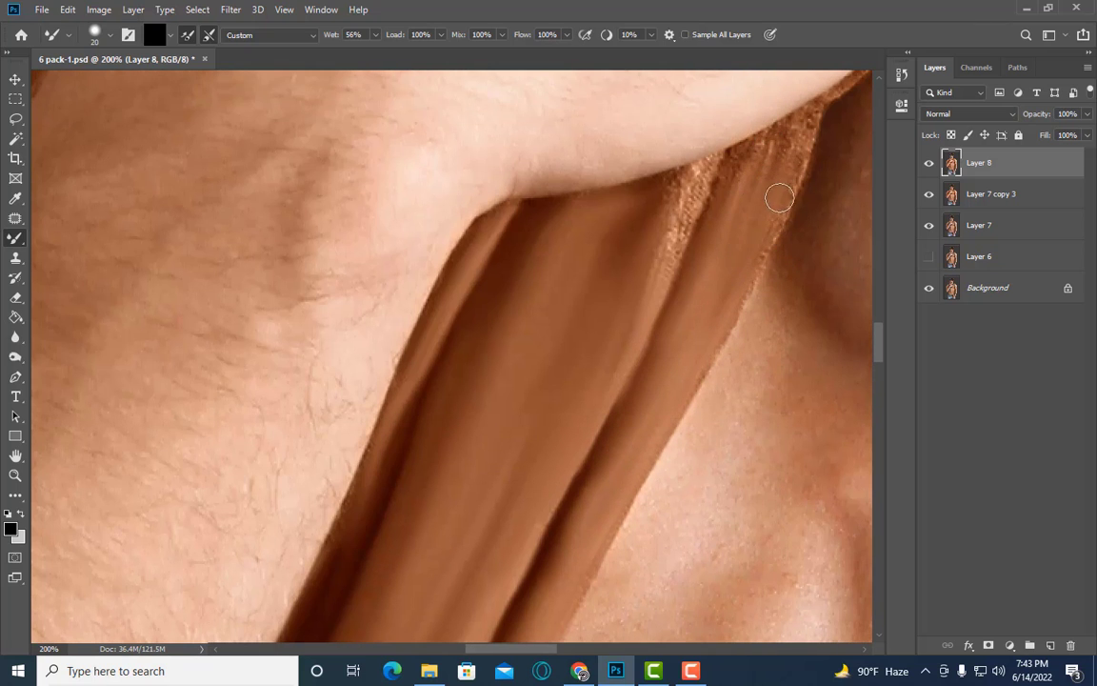
Step: Blend the strap's fabric edge near the shoulder with a single Mixer Brush stroke
key("bracketright")
mouse_move(730, 309)
left_mouse_down()
mouse_move(739, 176)
mouse_move(800, 122)
left_mouse_up()
key("bracketleft")
key("bracketleft")
key("bracketleft")
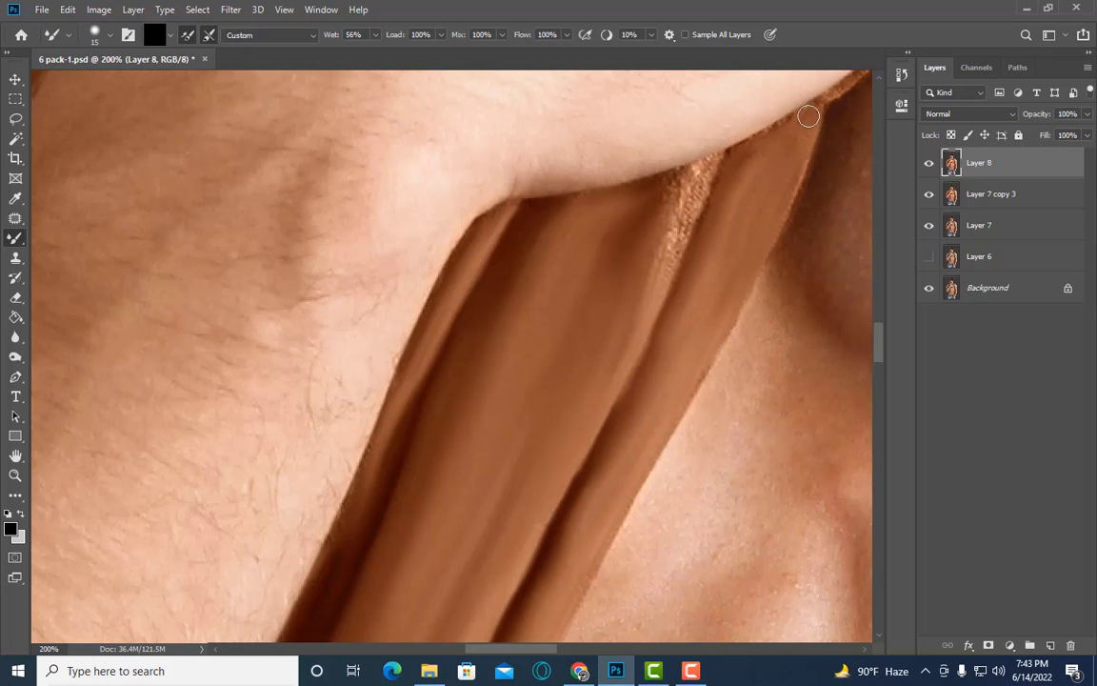
Step: Check the overall strap zoomed out, then smooth the last textured strip along the fold
key("ctrl+minus")
key("ctrl+plus")
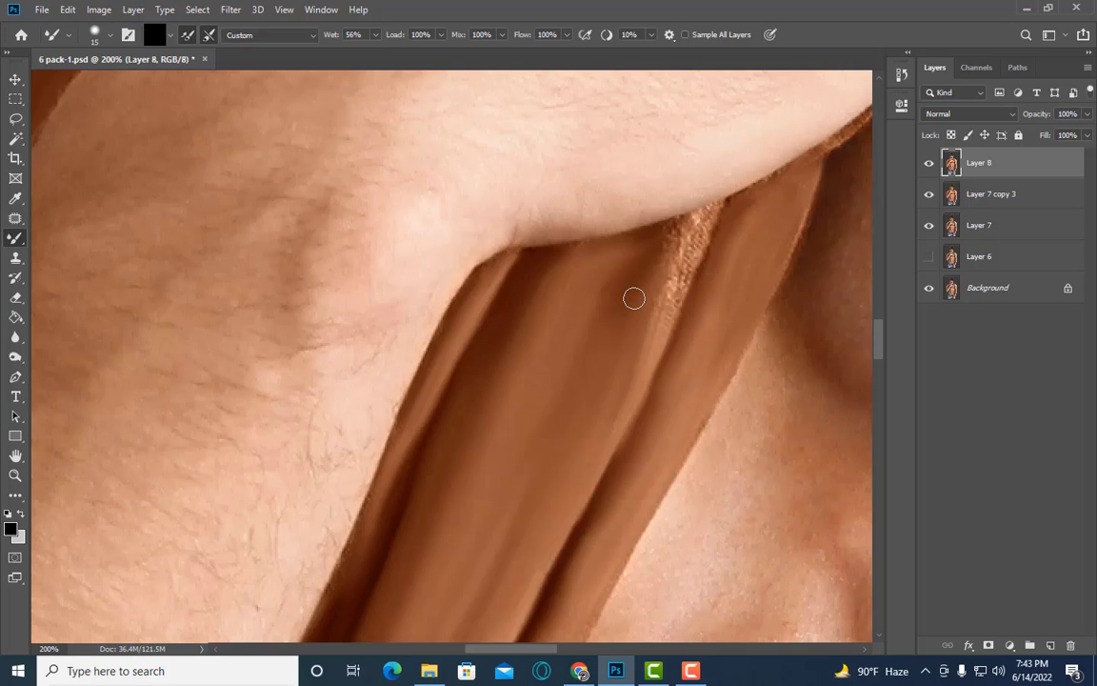
scroll(633, 298, "up", 2)
left_click_drag(526, 649, 546, 649)
key("bracketright")
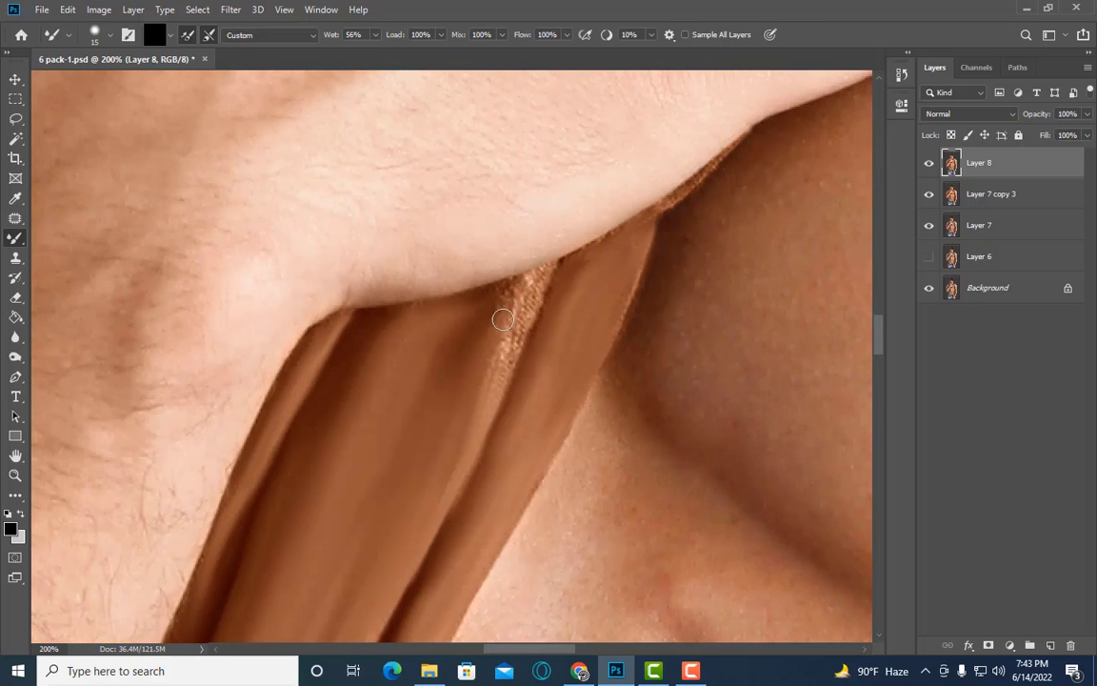
key("bracketright")
key("bracketright")
mouse_move(503, 320)
left_mouse_down()
mouse_move(485, 392)
mouse_move(528, 285)
mouse_move(507, 301)
mouse_move(550, 273)
mouse_move(501, 306)
mouse_move(562, 318)
mouse_move(600, 252)
left_mouse_up()
Step: Shrink the brush further and review the whole torso's soft painted brown fabric
key("bracketleft")
key("bracketleft")
key("bracketleft")
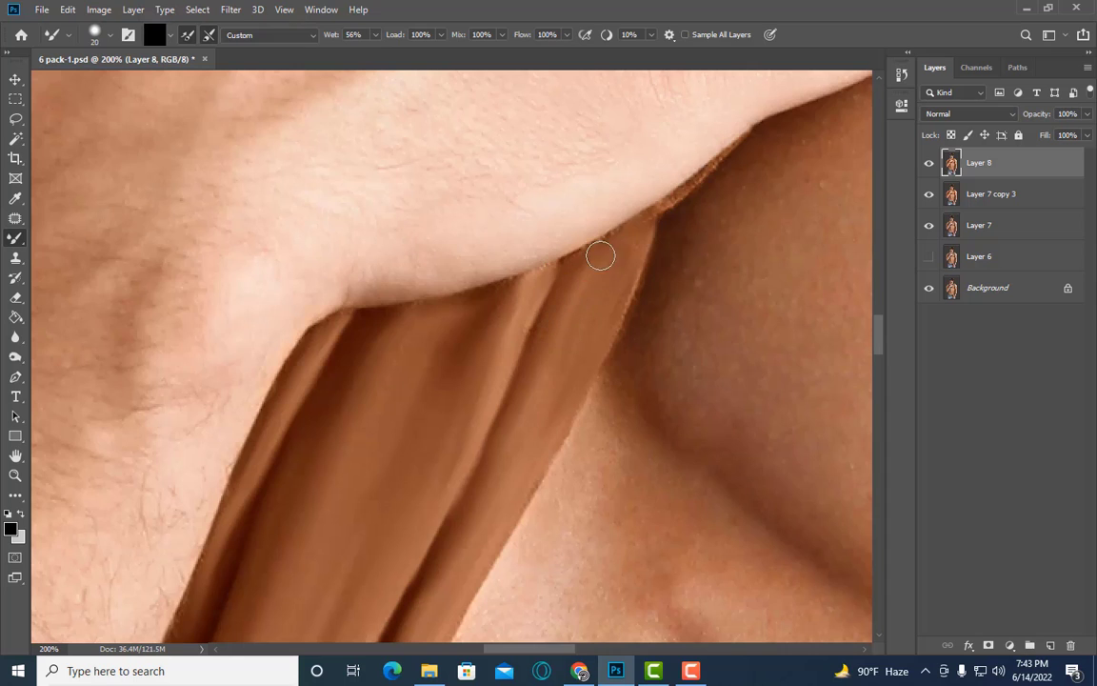
key("bracketleft")
key("bracketleft")
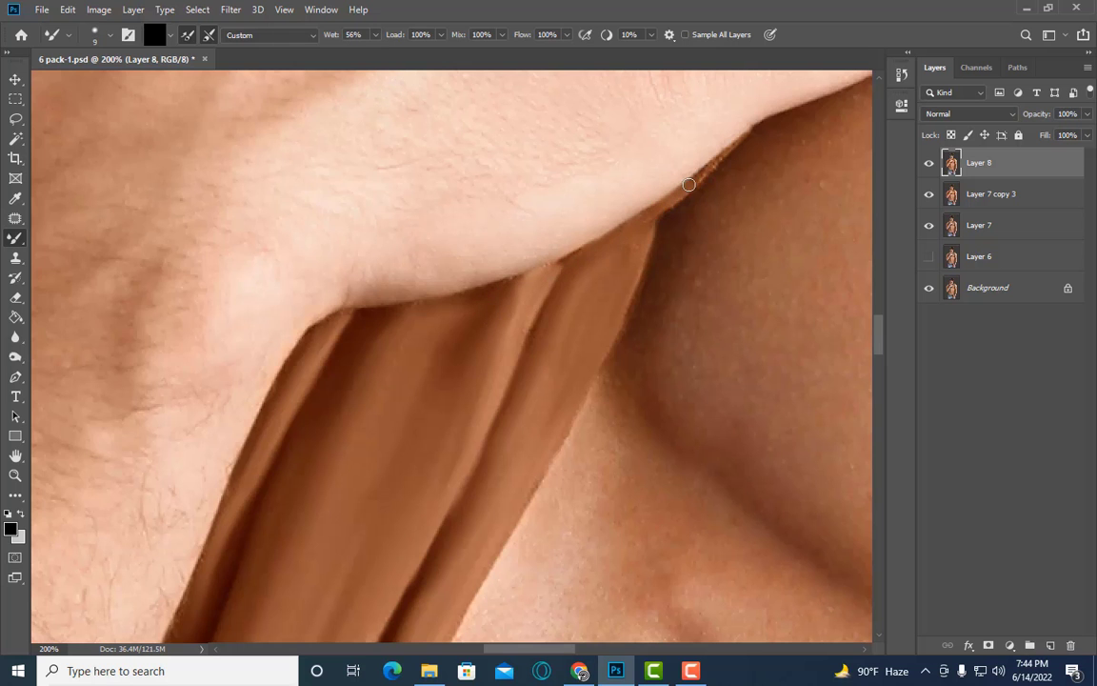
scroll(644, 250, "down", 5)
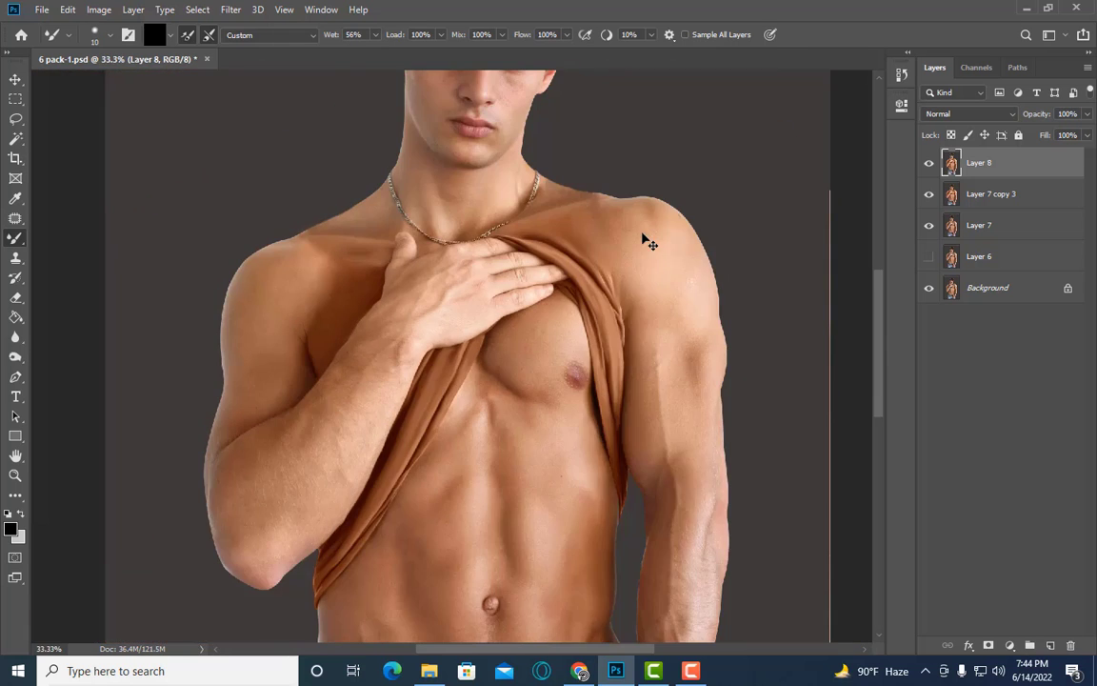
scroll(644, 234, "up", 1)
scroll(644, 229, "down", 1)
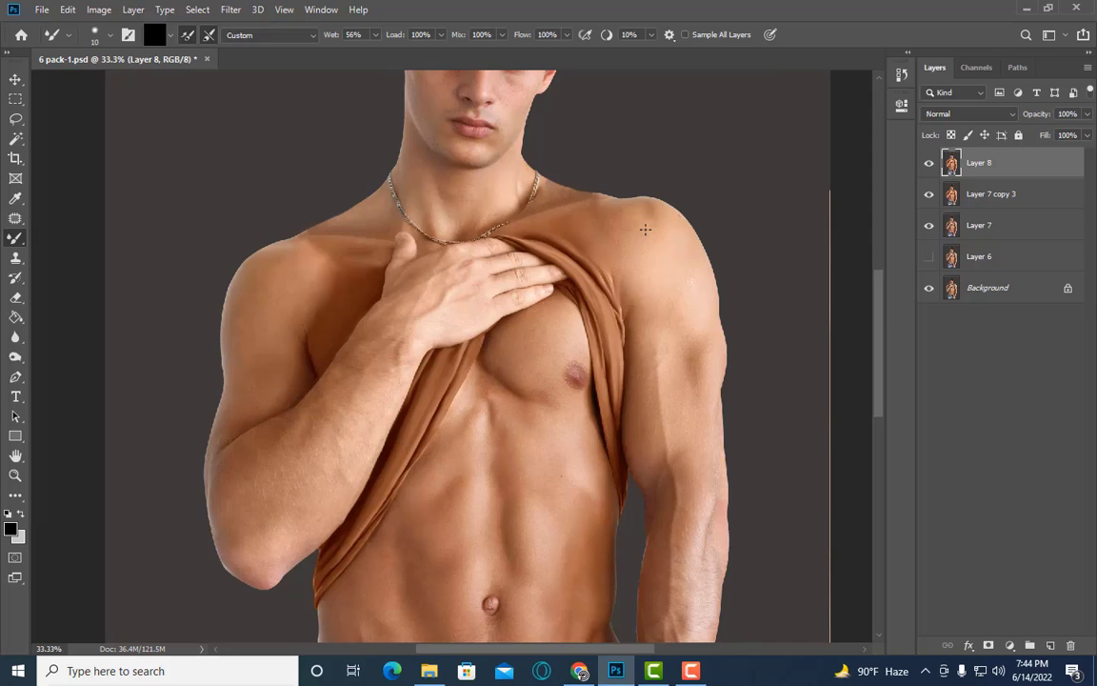